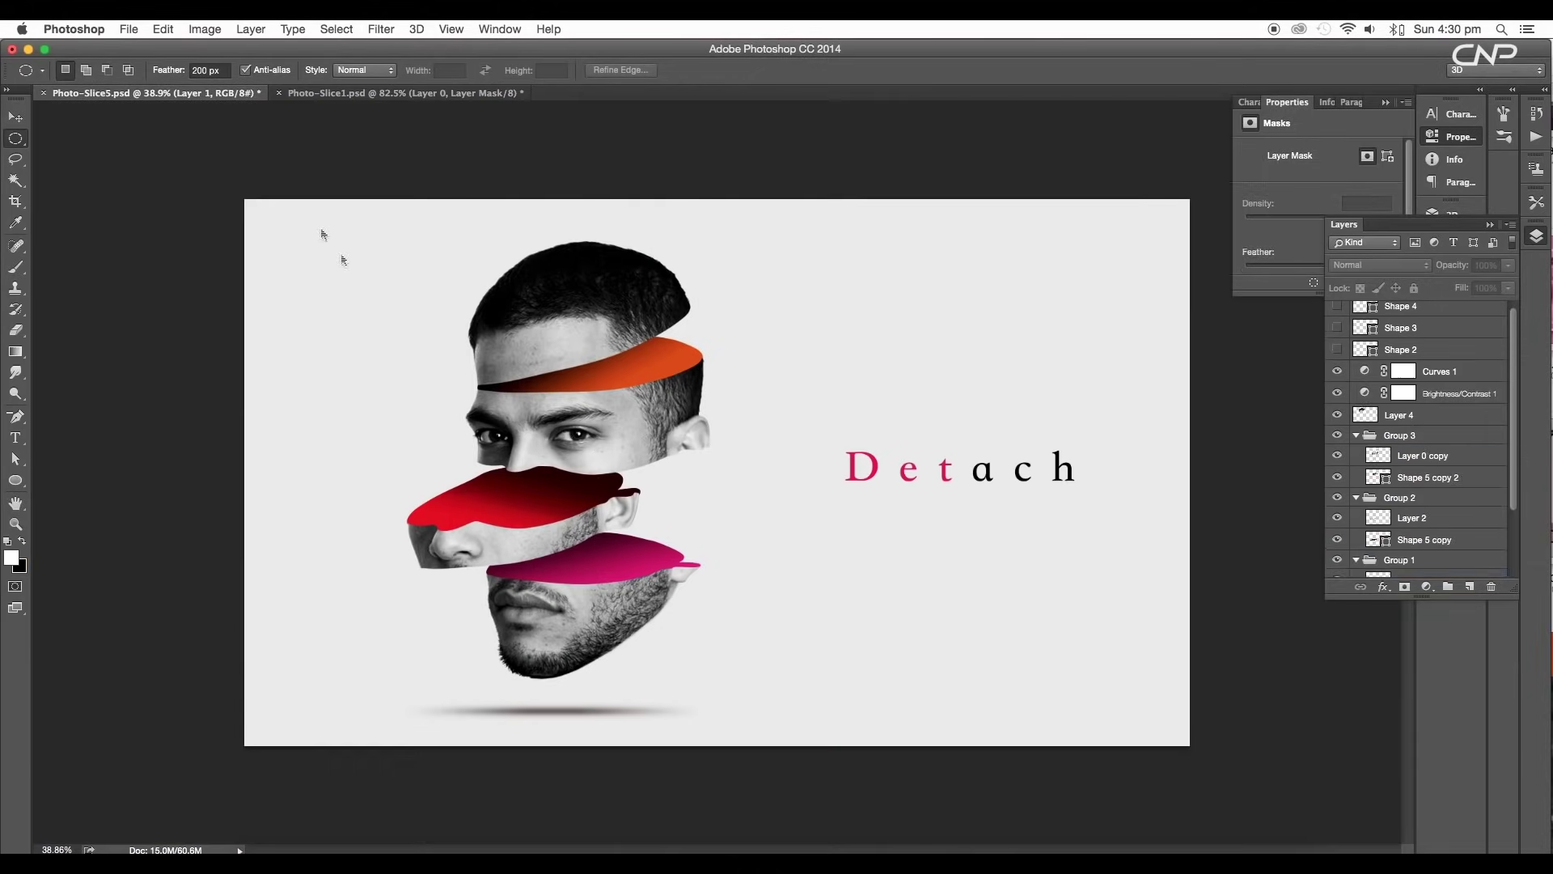
# Create a new white RGB document of 1920 x 1080 pixels at 144 pixels per inch.
pyautogui.scroll(3, 599, 485)
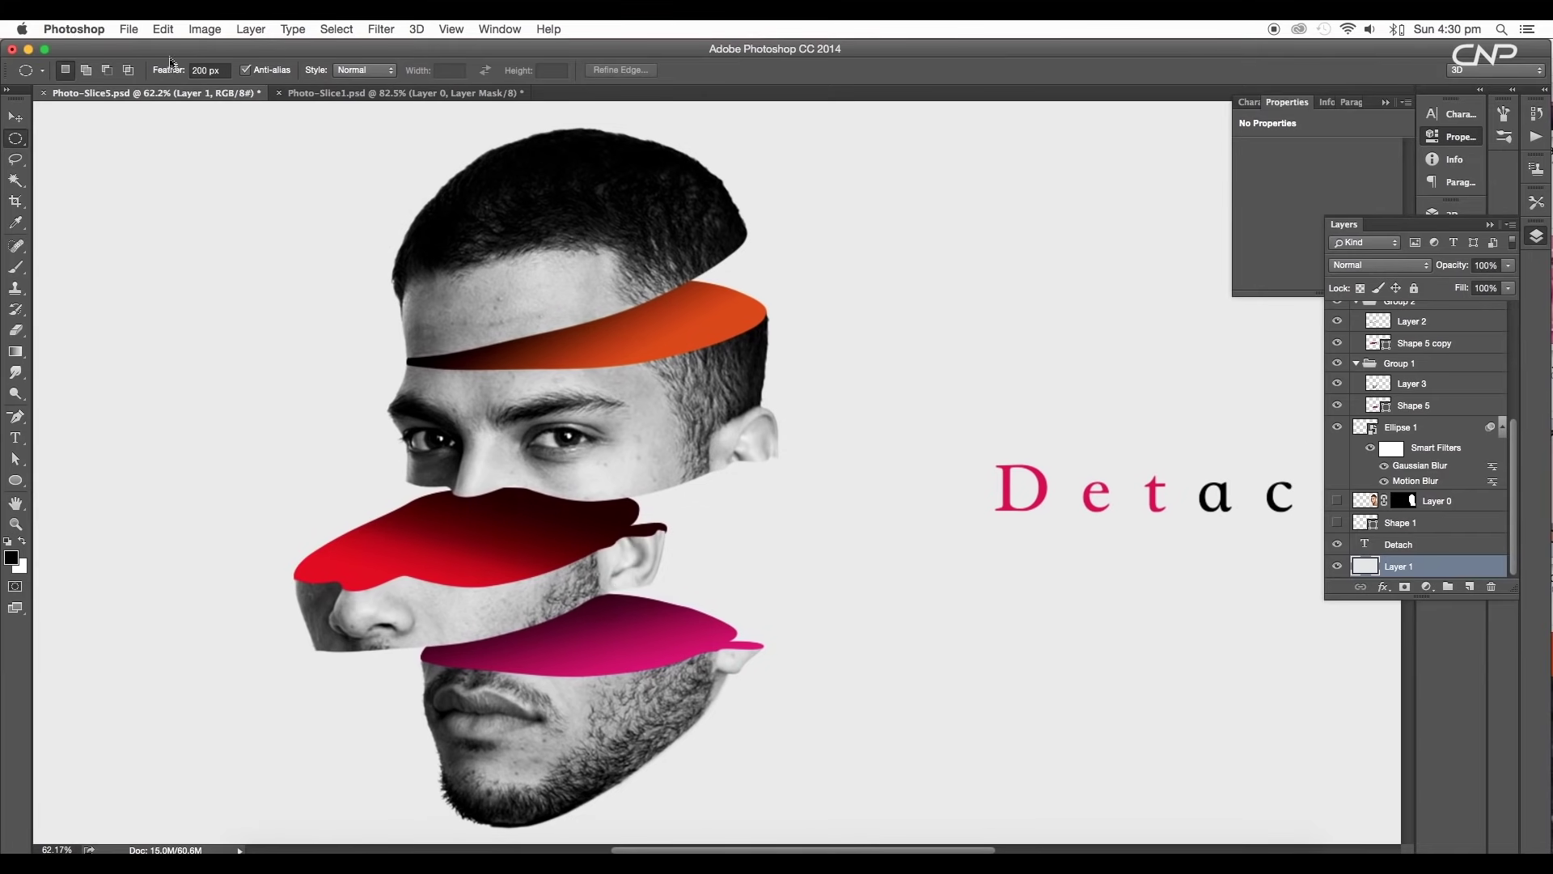
pyautogui.click(101, 29)
pyautogui.click(148, 49)
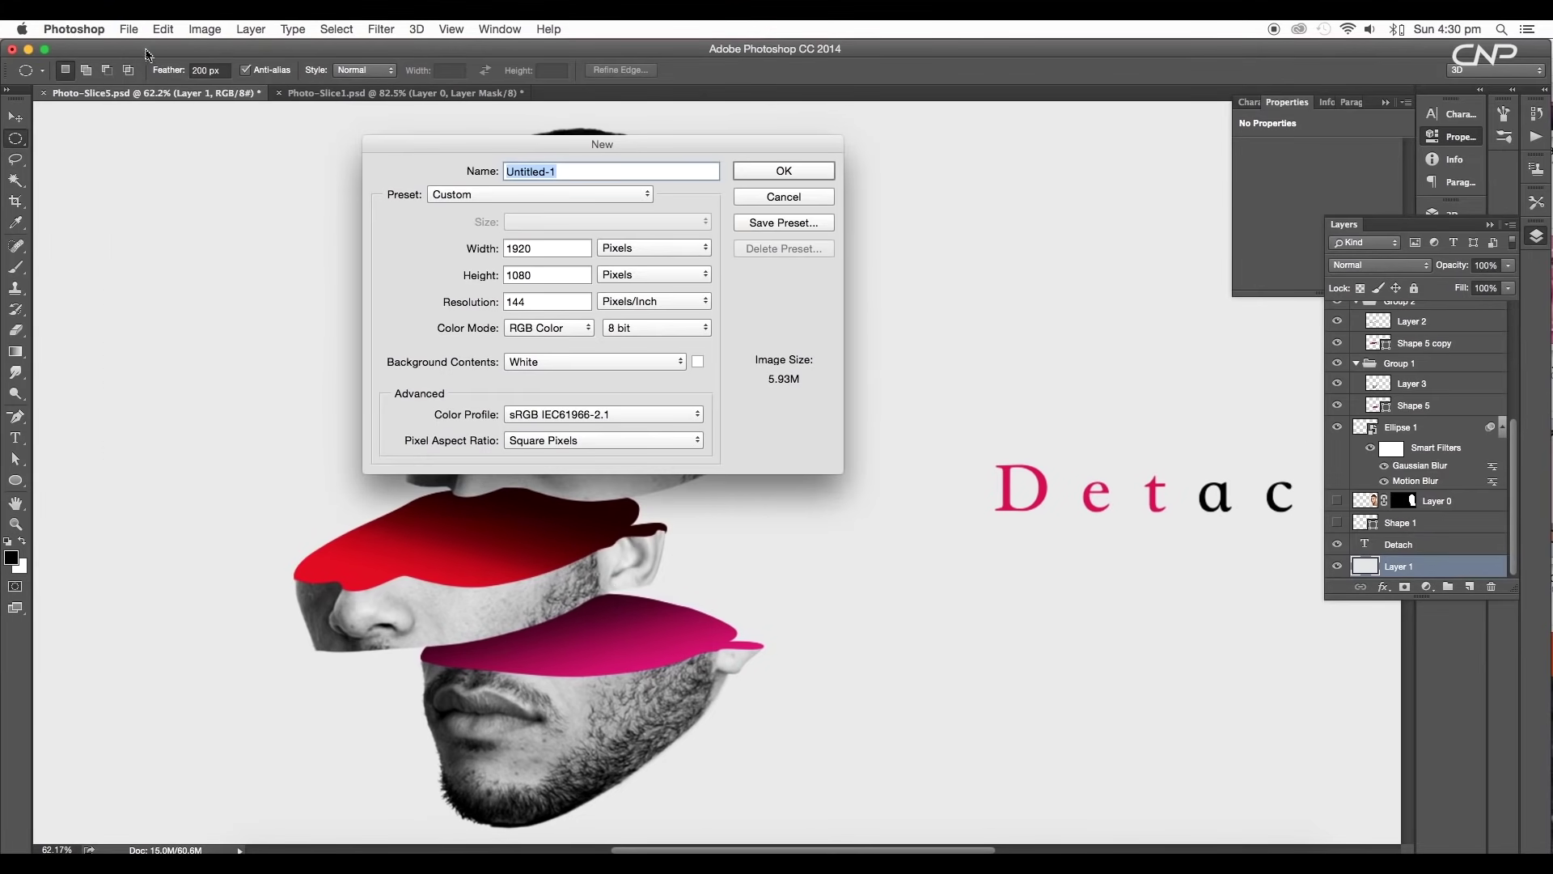
pyautogui.press('Tab')
pyautogui.press('Tab')
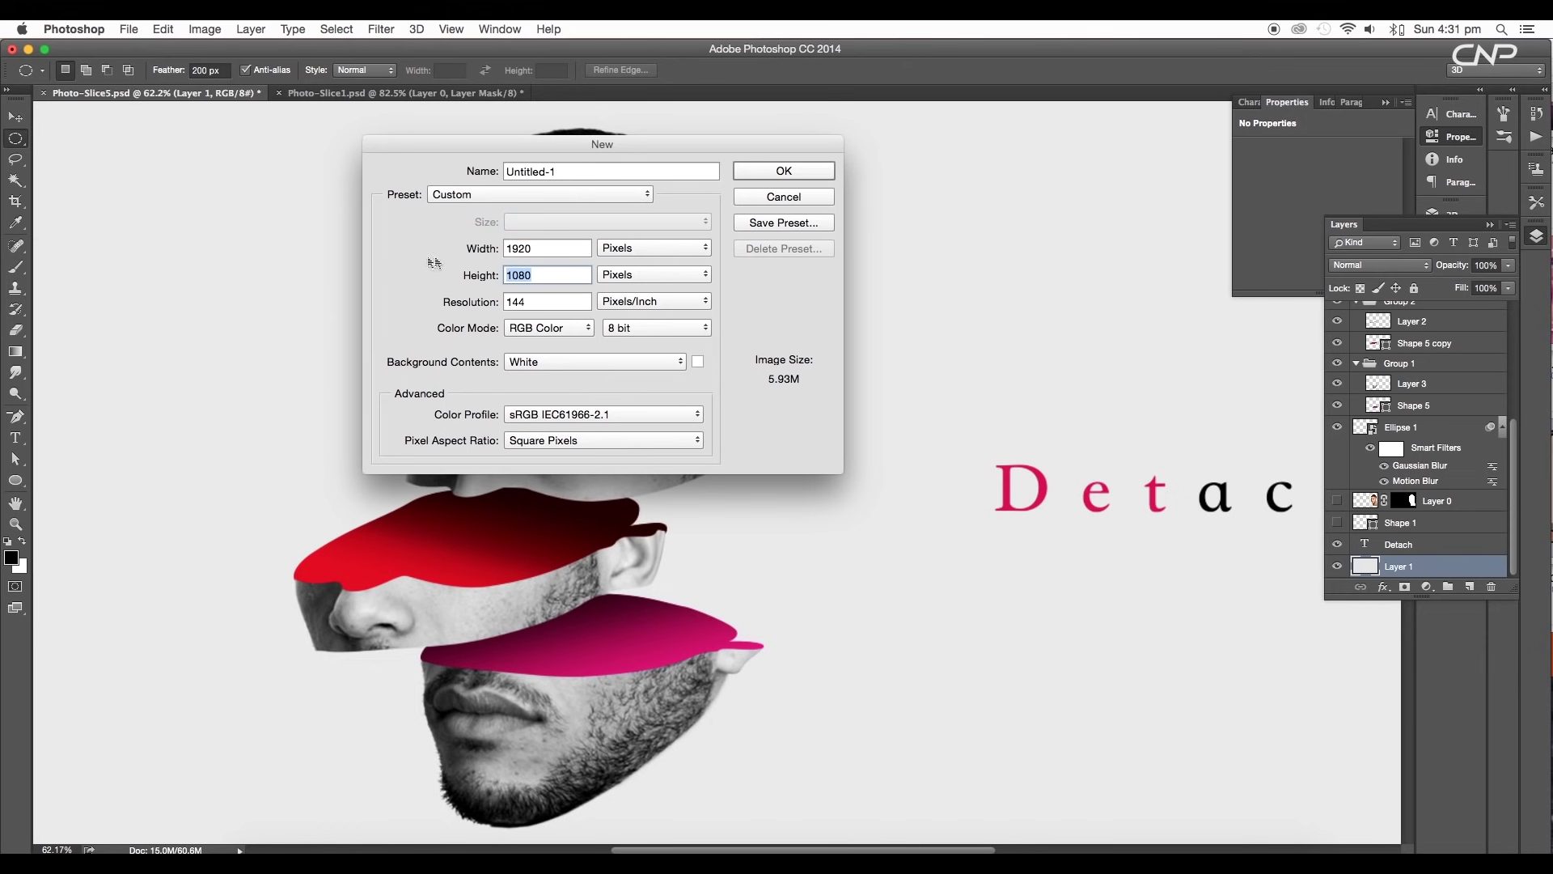
pyautogui.click(777, 171)
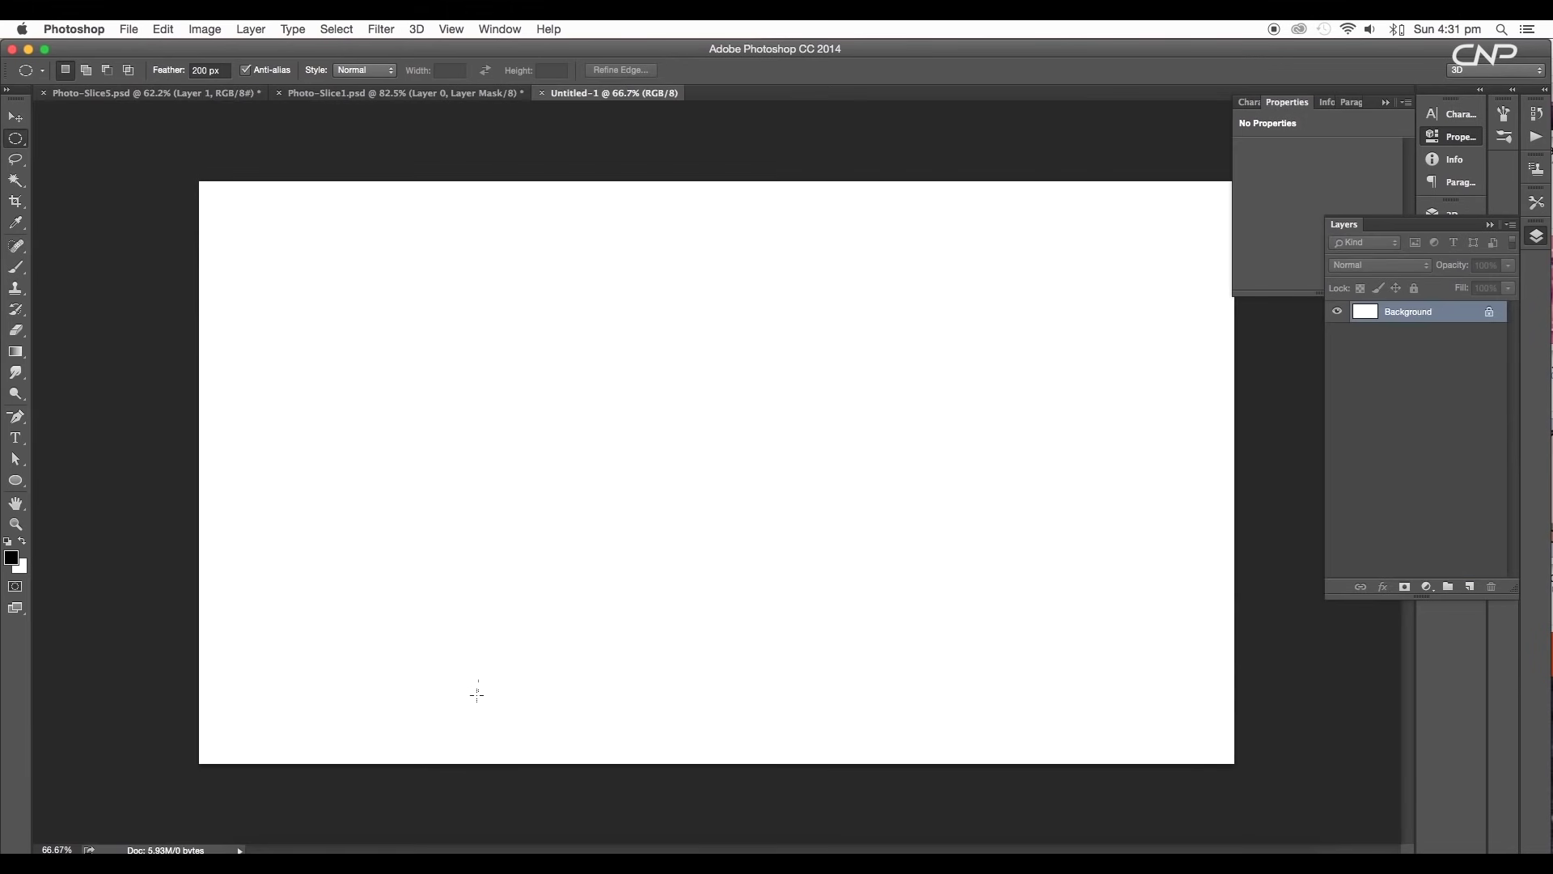
# Place the man's portrait photo from the Downloads folder into the new document and scale it to about 36%.
pyautogui.press('v')
pyautogui.click(253, 846)
pyautogui.click(982, 289)
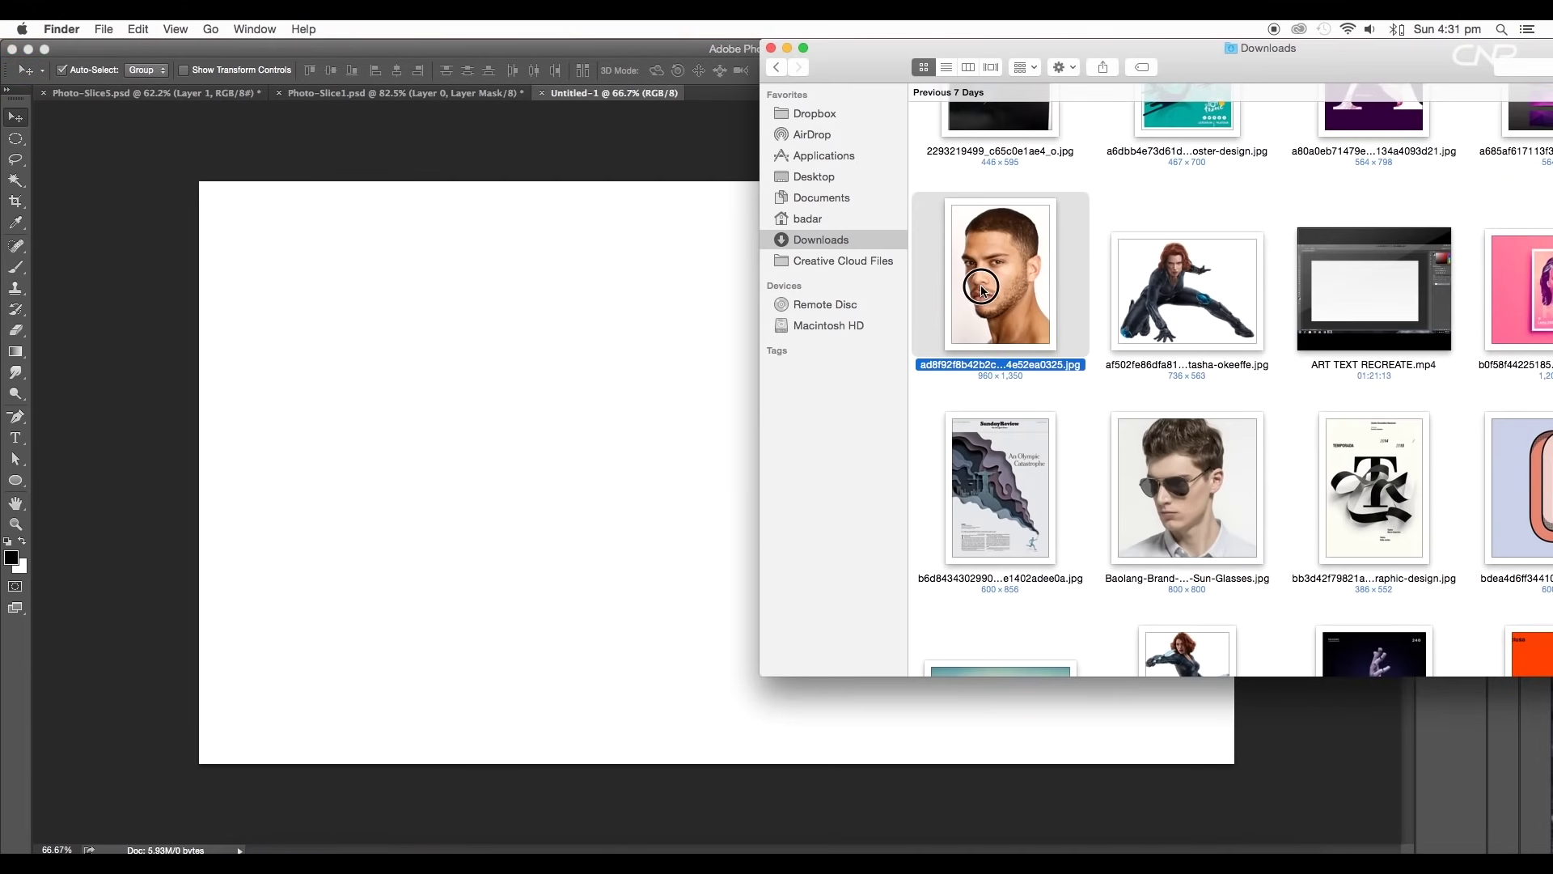
pyautogui.moveTo(983, 289); pyautogui.dragTo(655, 404)
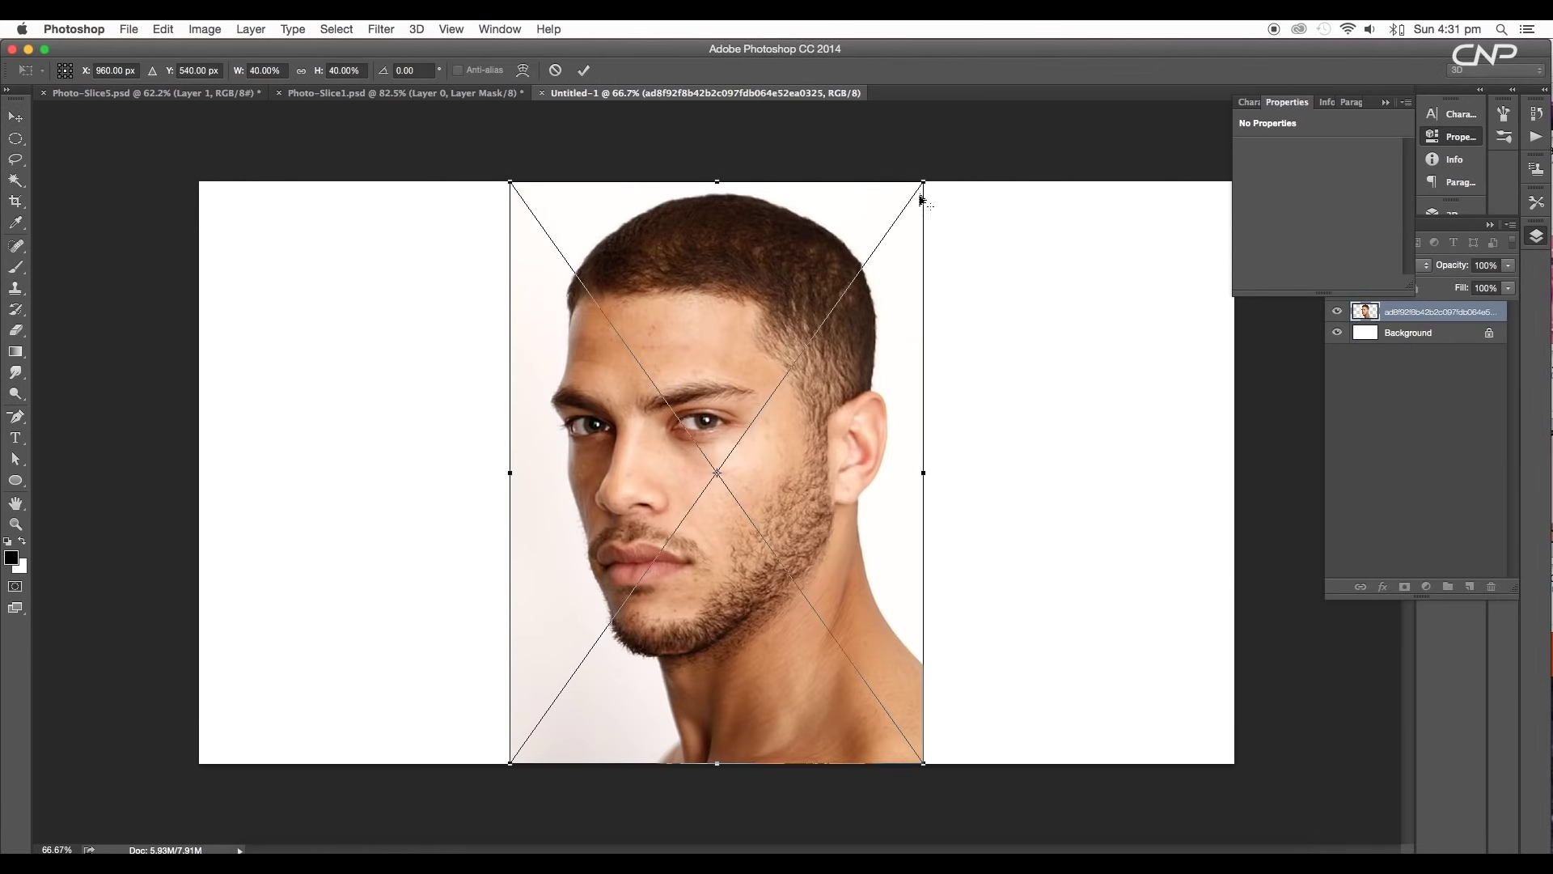
pyautogui.moveTo(924, 176); pyautogui.dragTo(901, 208)
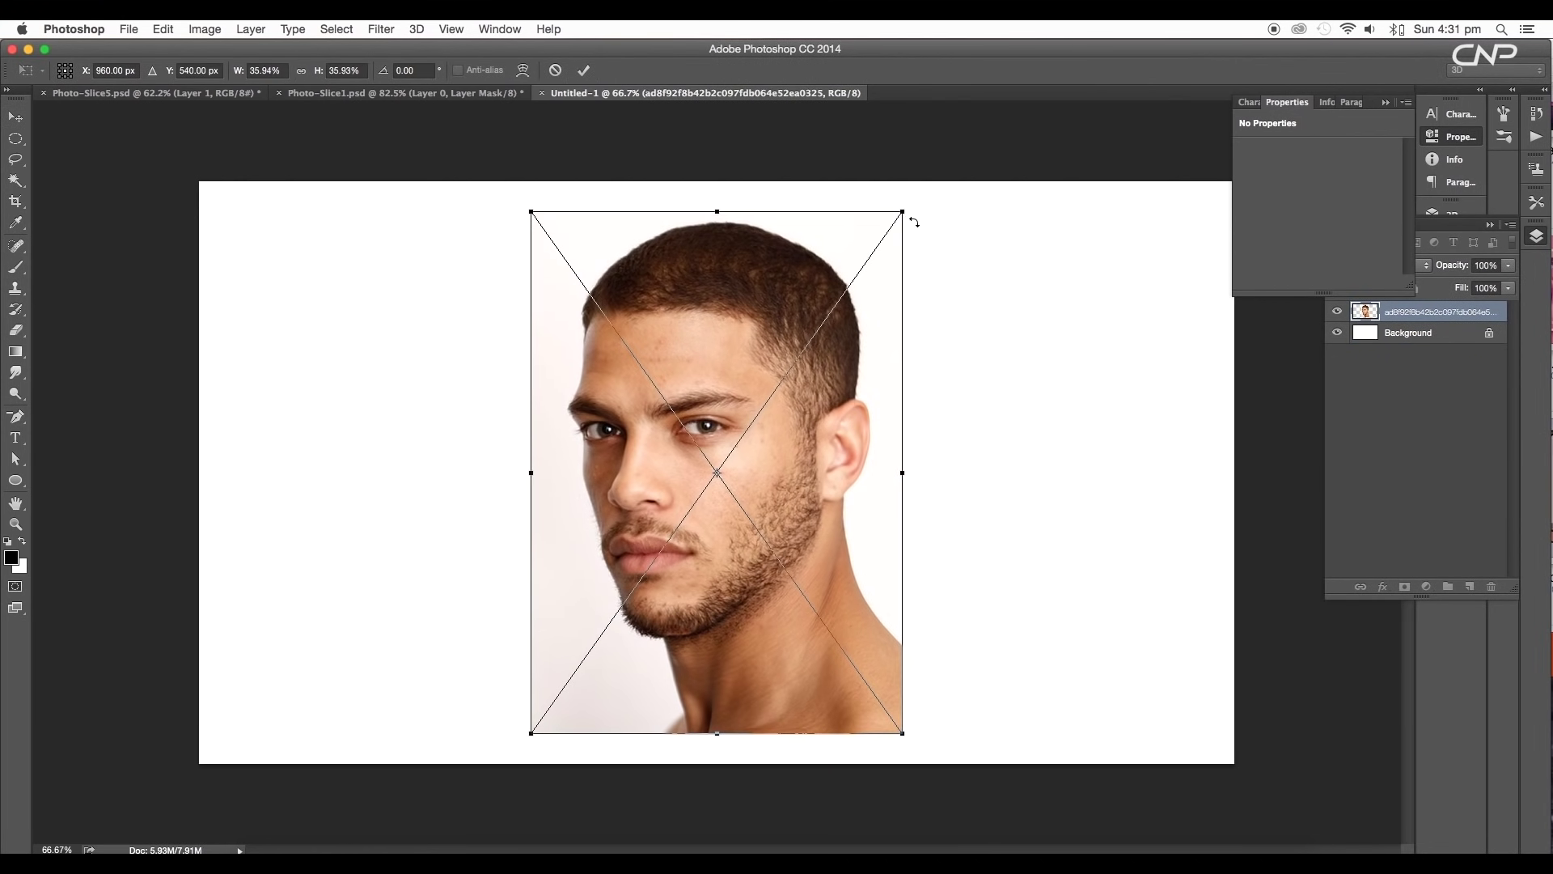
pyautogui.press('Return')
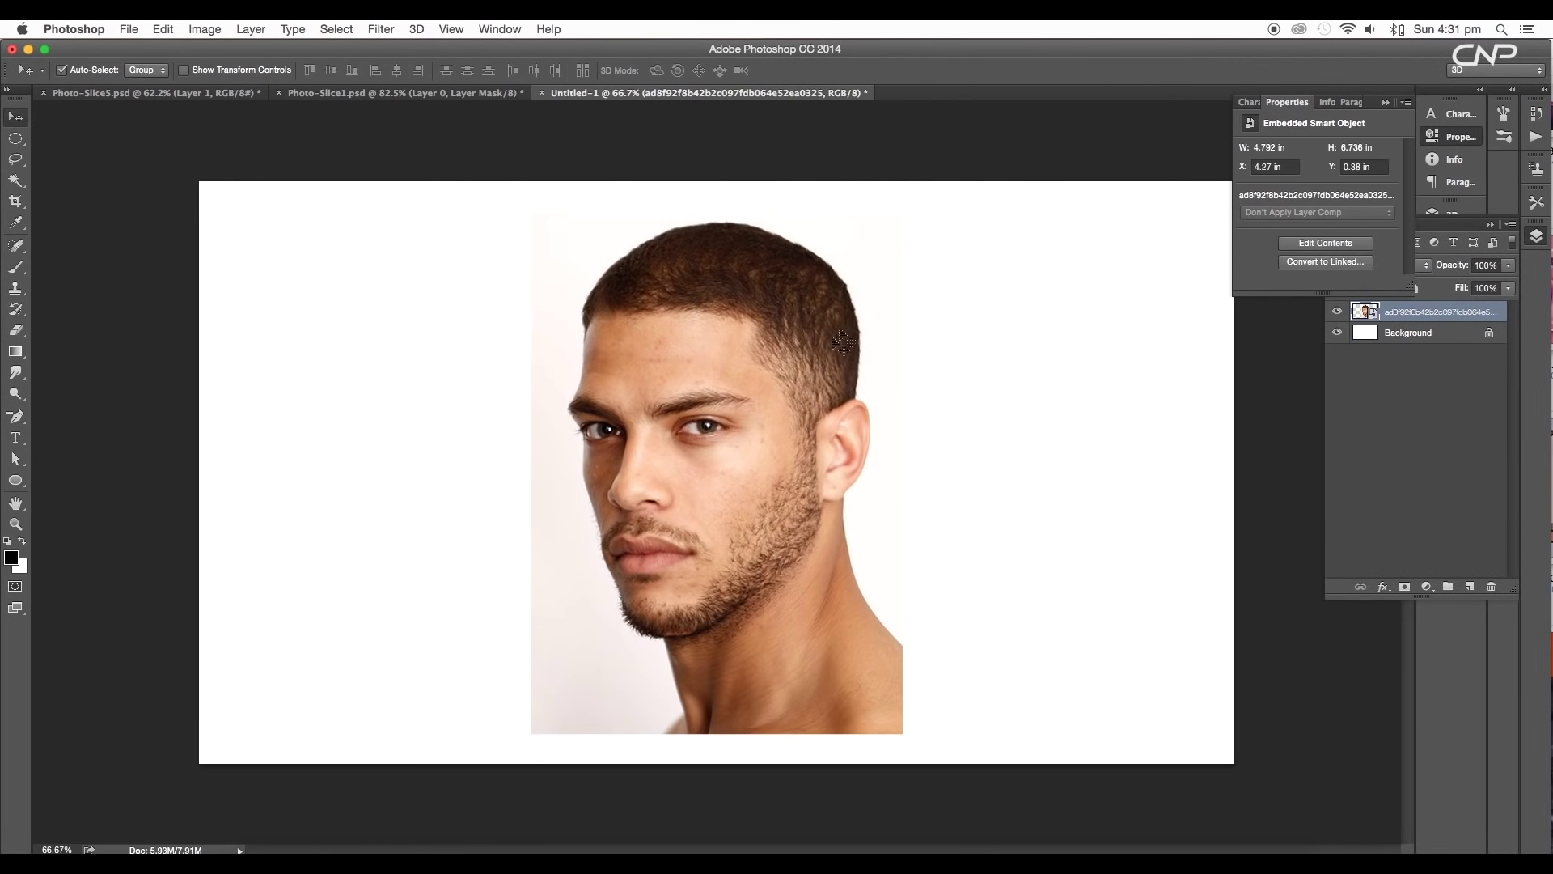
# Add a Brightness/Contrast adjustment above the portrait with Use Legacy enabled, brightness -6 and contrast 21.
pyautogui.click(1427, 587)
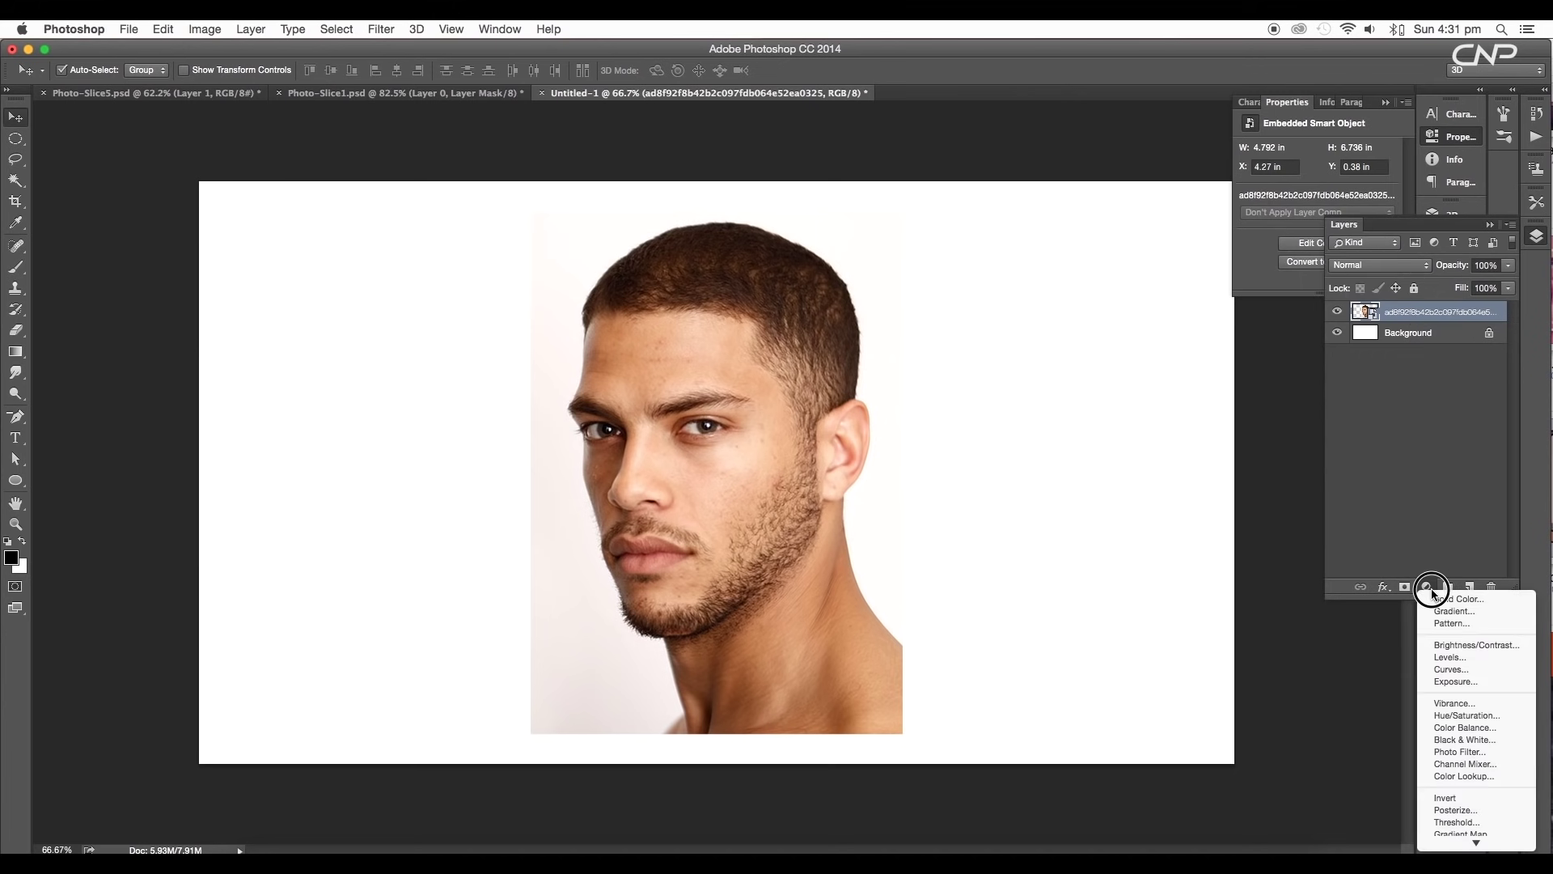
pyautogui.click(1446, 642)
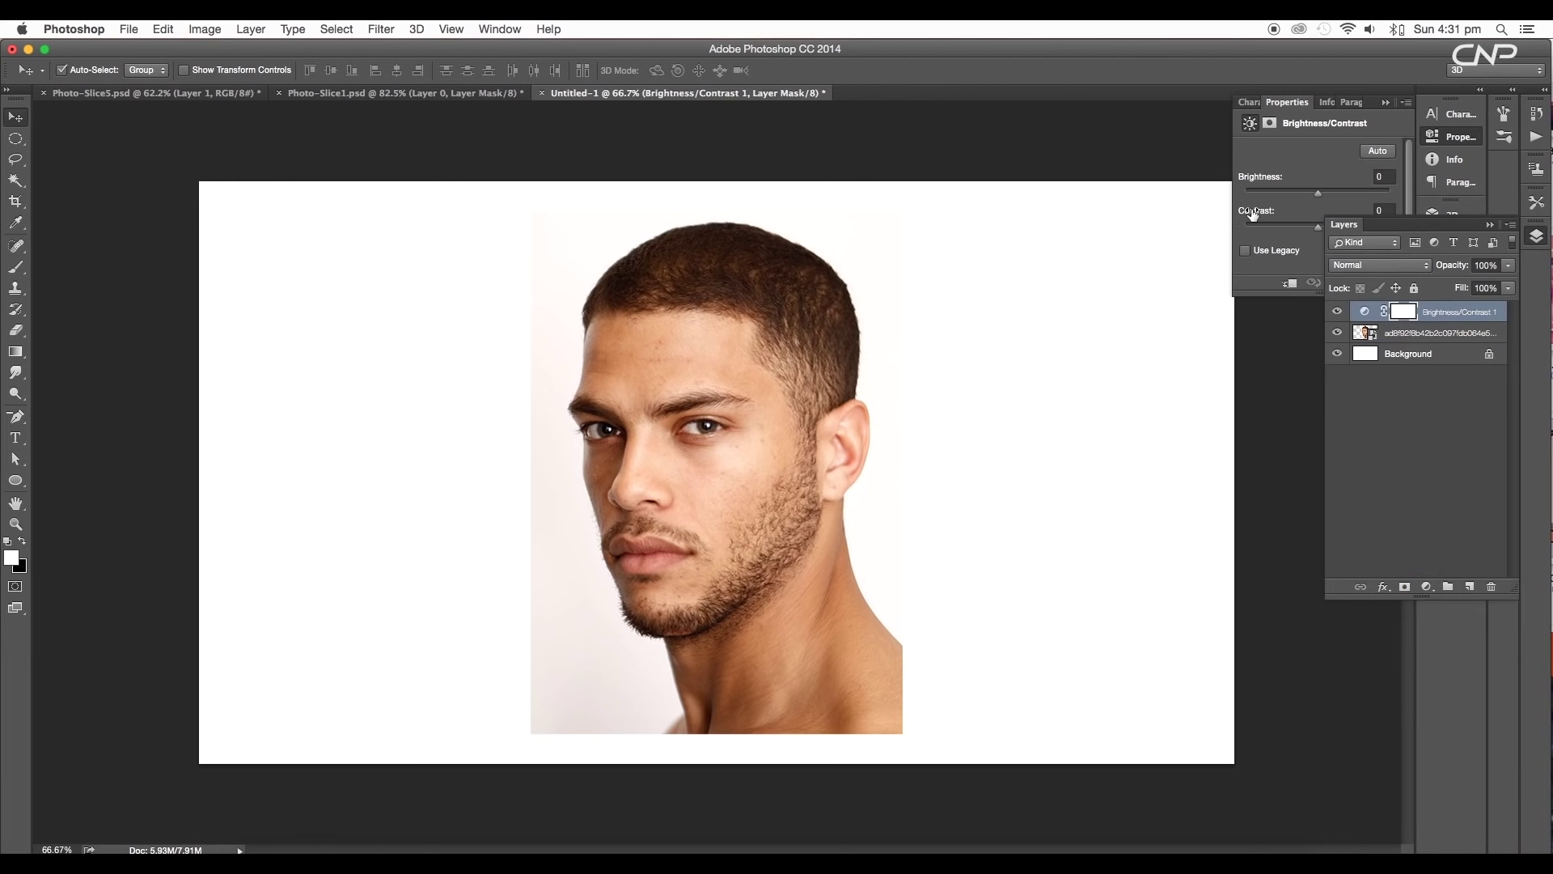
pyautogui.click(1245, 250)
pyautogui.moveTo(1318, 227)
pyautogui.mouseDown()
pyautogui.moveTo(1314, 194)
pyautogui.moveTo(1332, 229)
pyautogui.mouseUp()
pyautogui.click(1362, 282)
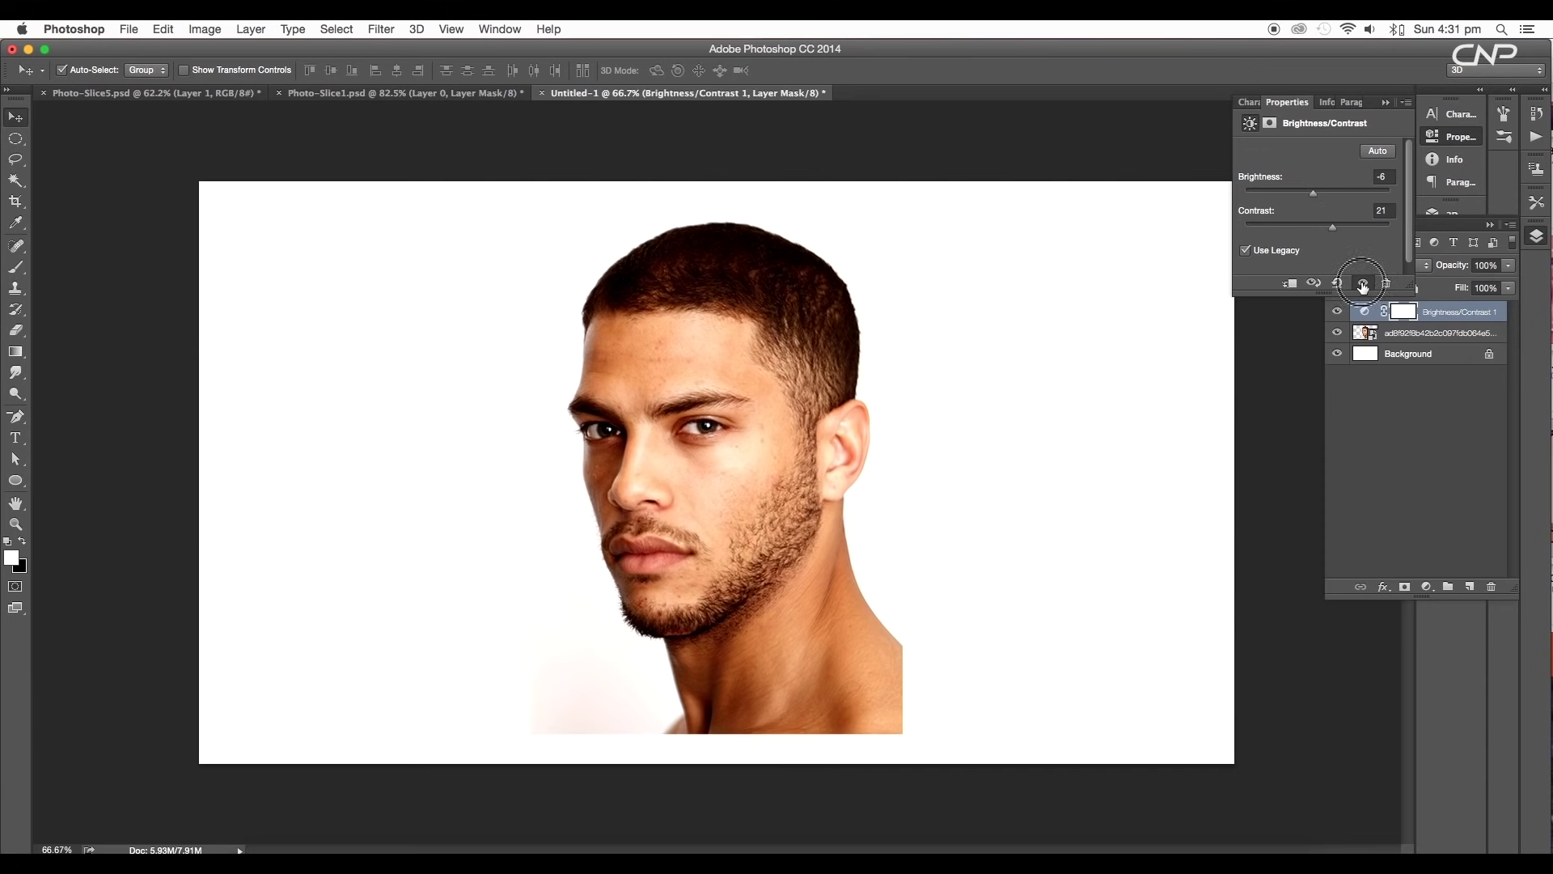
pyautogui.click(1363, 282)
pyautogui.click(1454, 137)
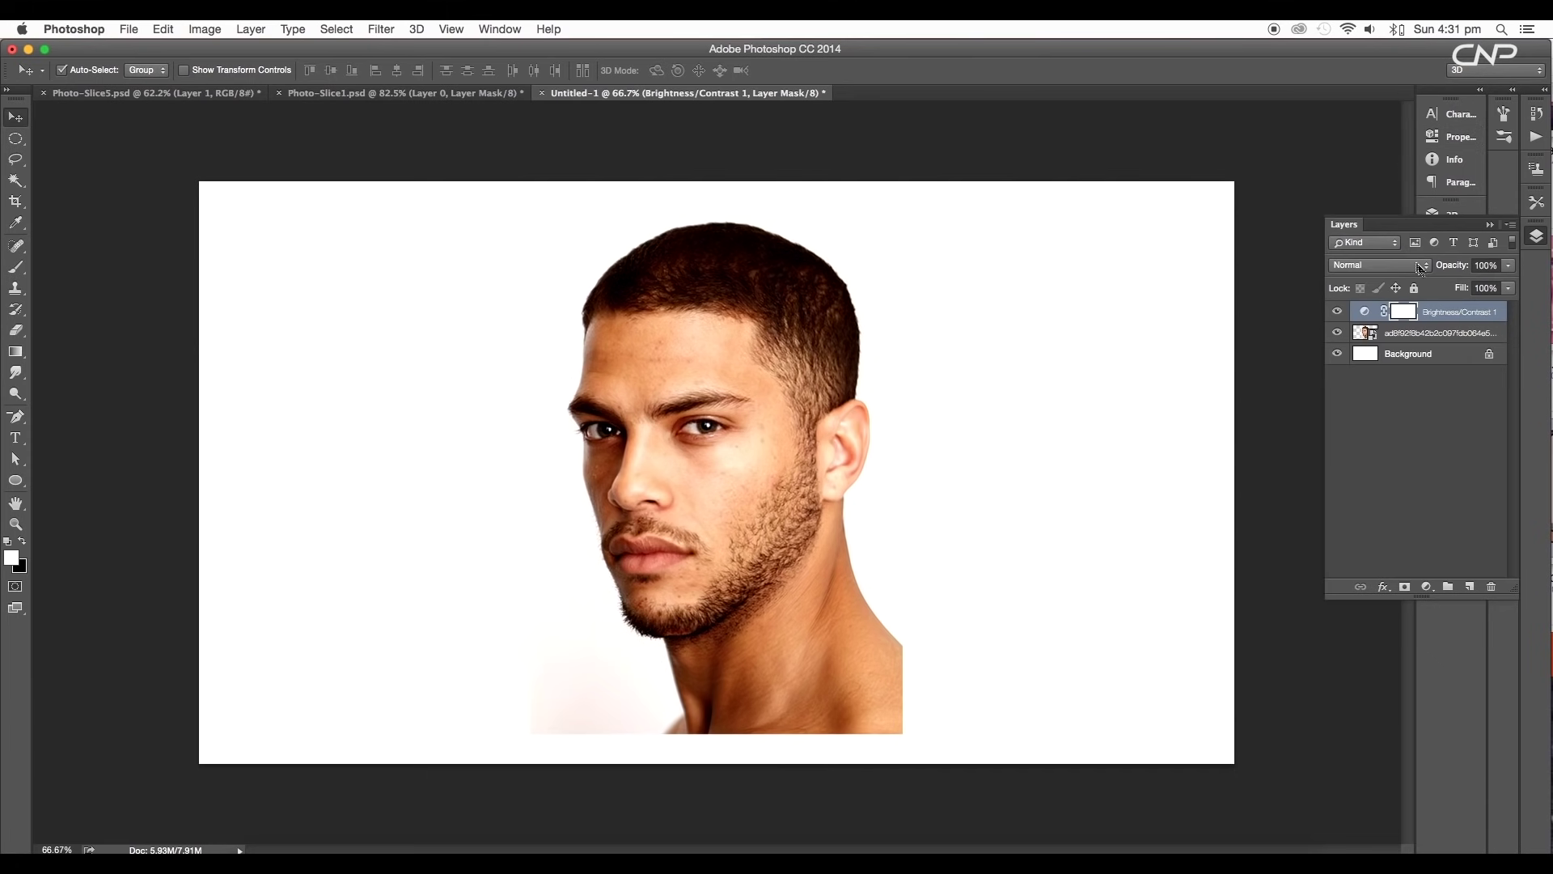
# Start a Color Range selection on the portrait layer and sample the pale background beside the neck.
pyautogui.click(1440, 332)
pyautogui.click(337, 29)
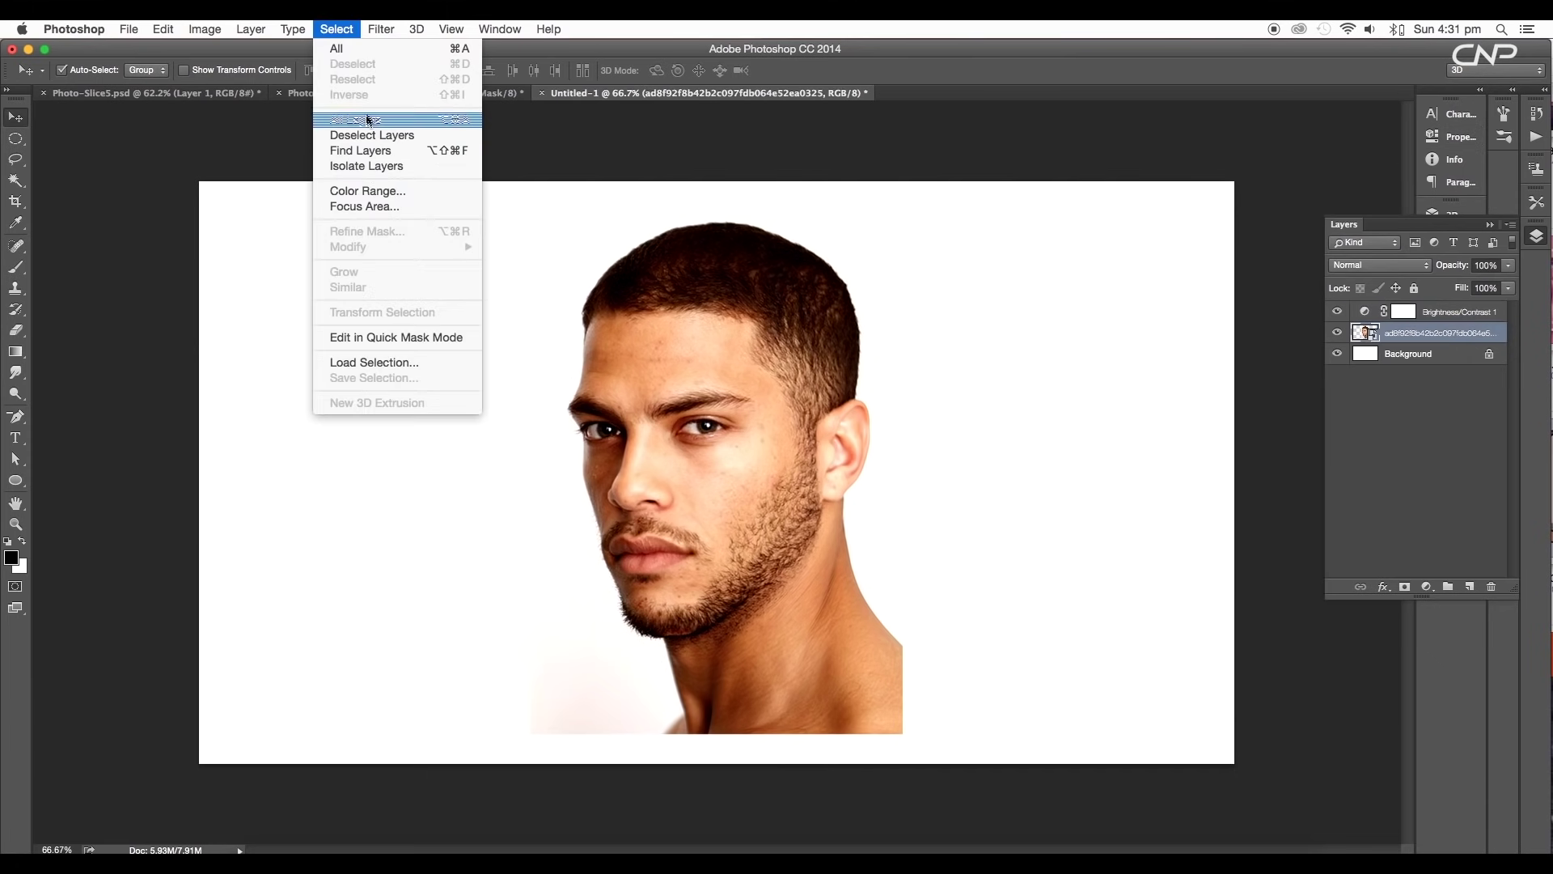
pyautogui.click(367, 192)
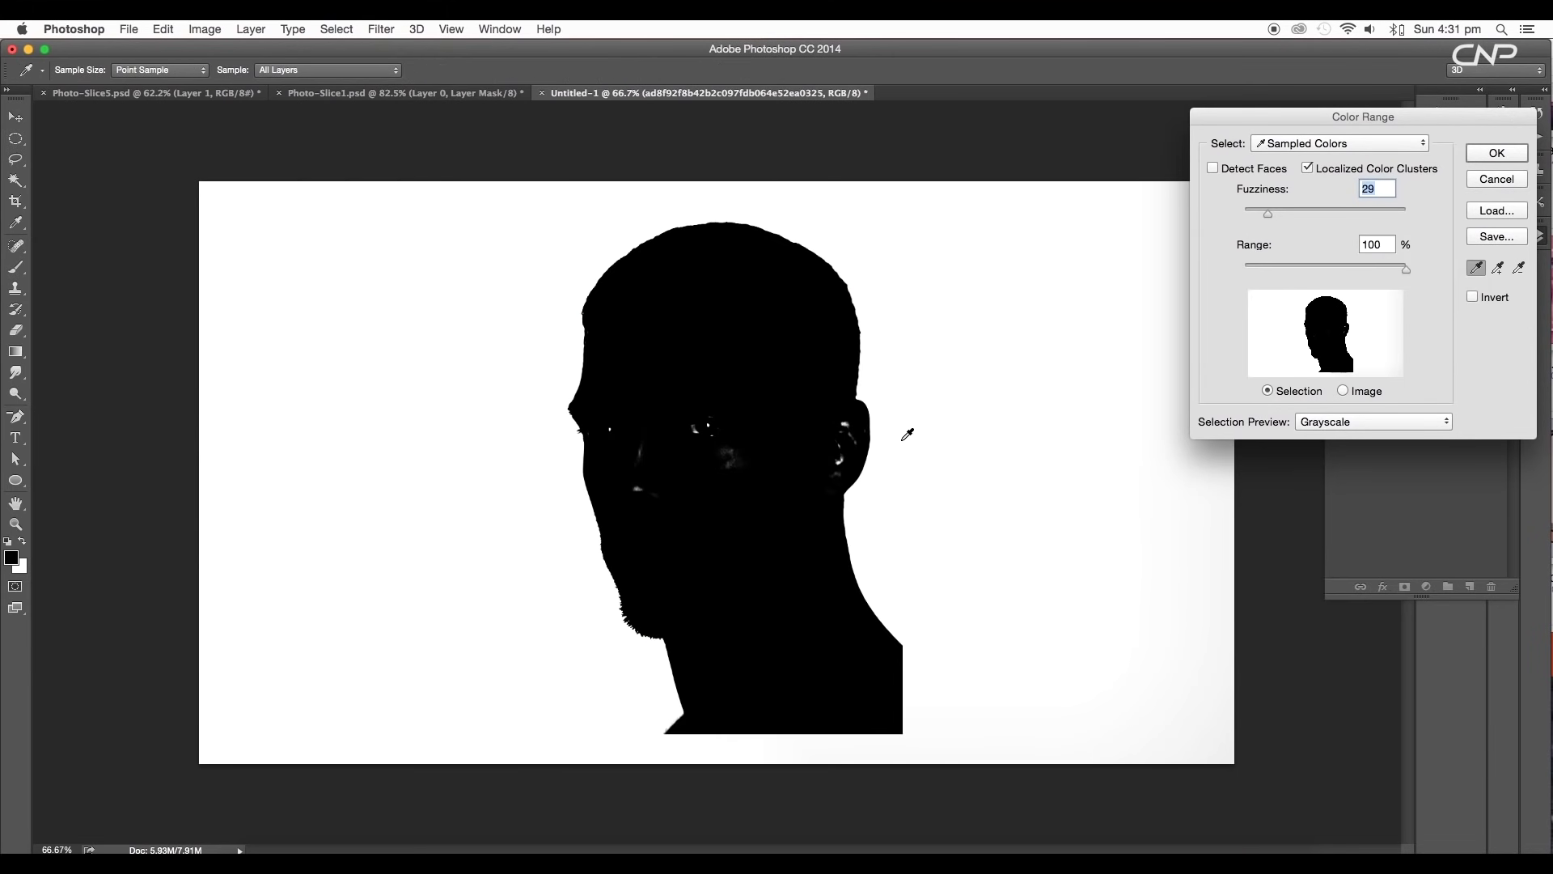
pyautogui.click(590, 665)
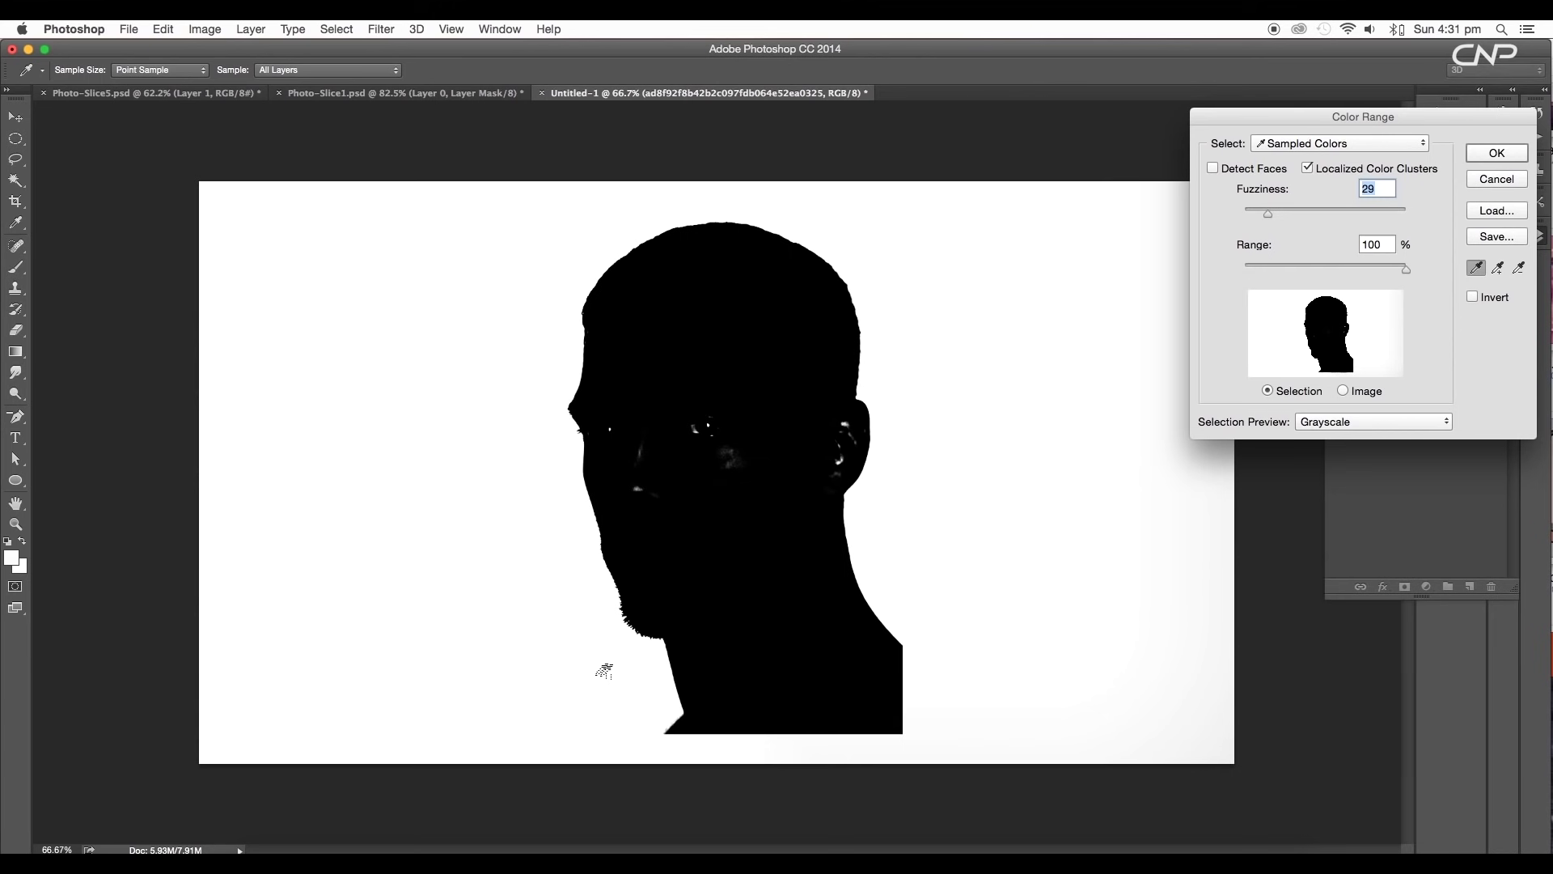
pyautogui.click(619, 675)
pyautogui.click(619, 675)
# Set the Color Range fuzziness to 24 and create the selection of the background around the man.
pyautogui.press('alt')
pyautogui.keyDown('alt'); pyautogui.click(725, 416); pyautogui.keyUp('alt')
pyautogui.click(1270, 216)
pyautogui.moveTo(1269, 217); pyautogui.dragTo(1267, 219)
pyautogui.click(609, 652)
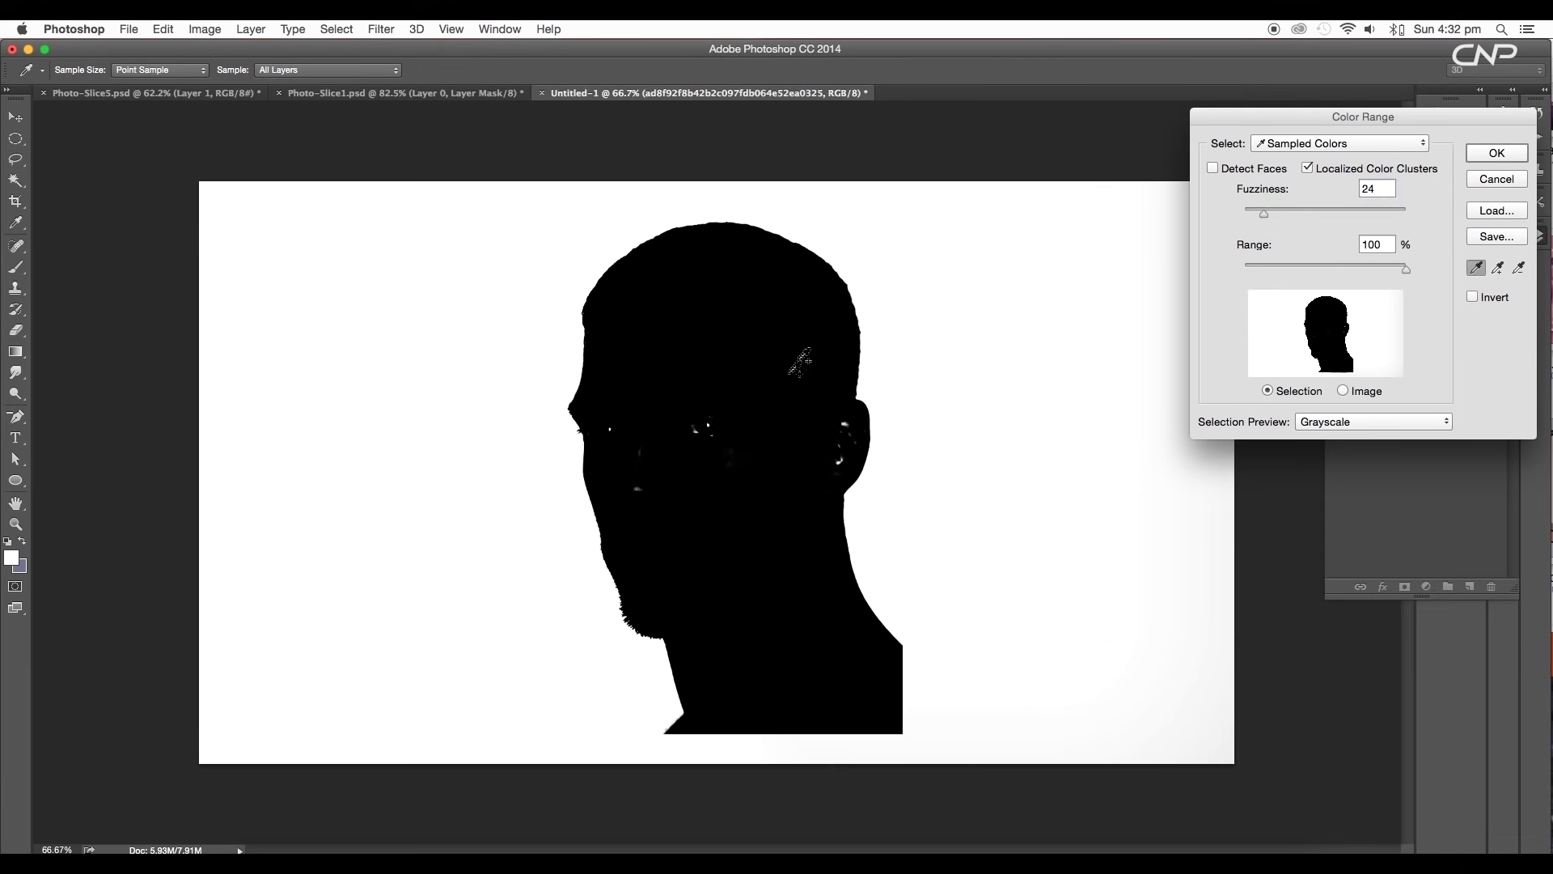
pyautogui.click(875, 253)
pyautogui.click(1498, 153)
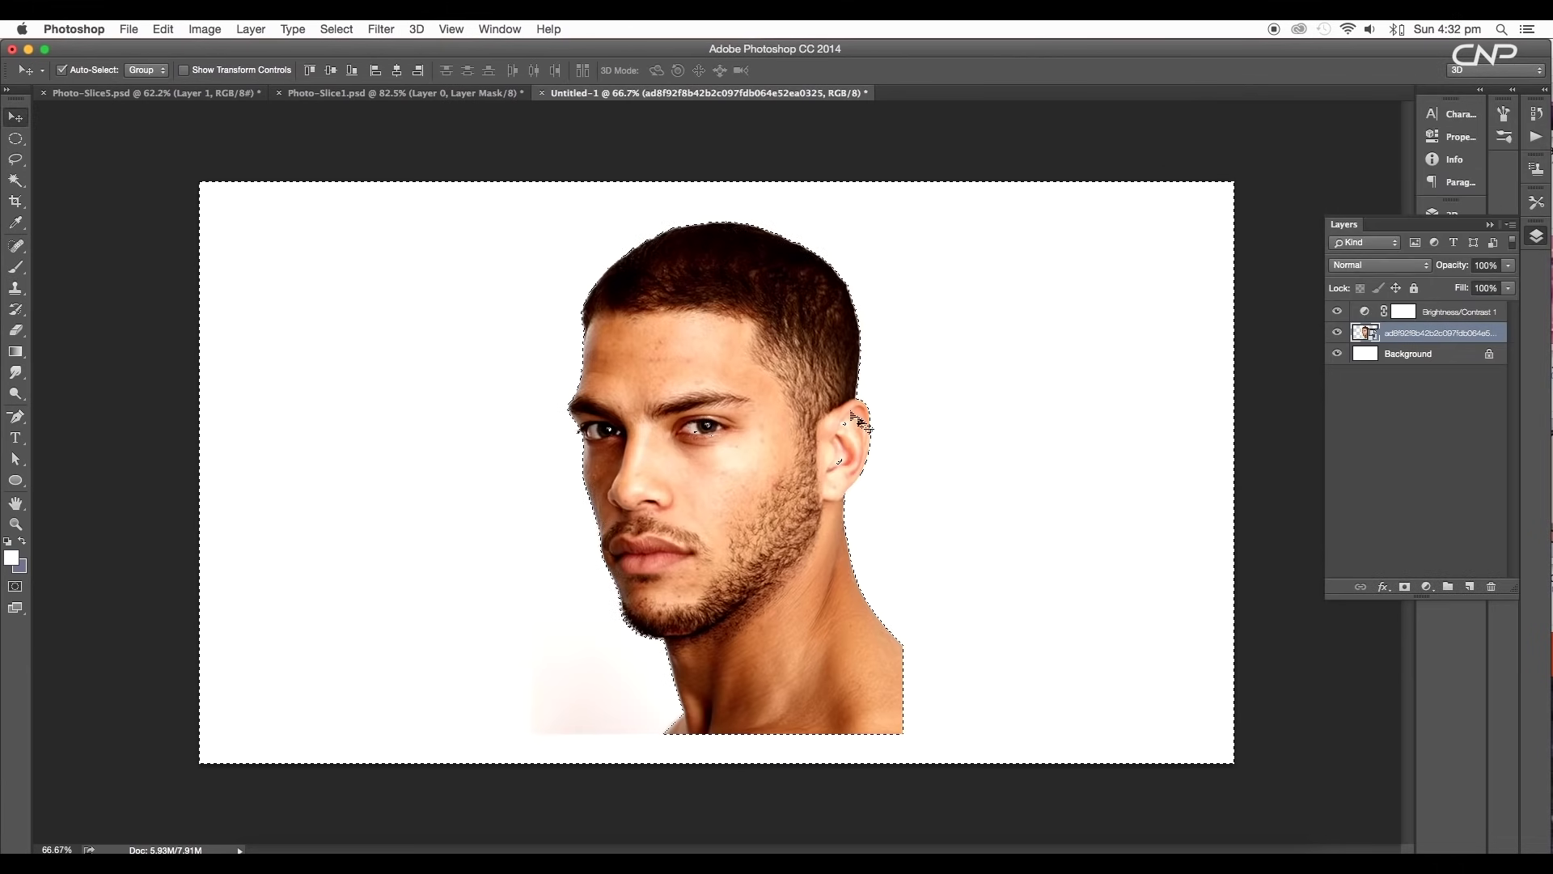
# Add a layer mask to the portrait from the selection and invert it so only the man shows.
pyautogui.press('v')
pyautogui.scroll(5, 833, 431)
pyautogui.scroll(2, 833, 431)
pyautogui.scroll(-3, 833, 431)
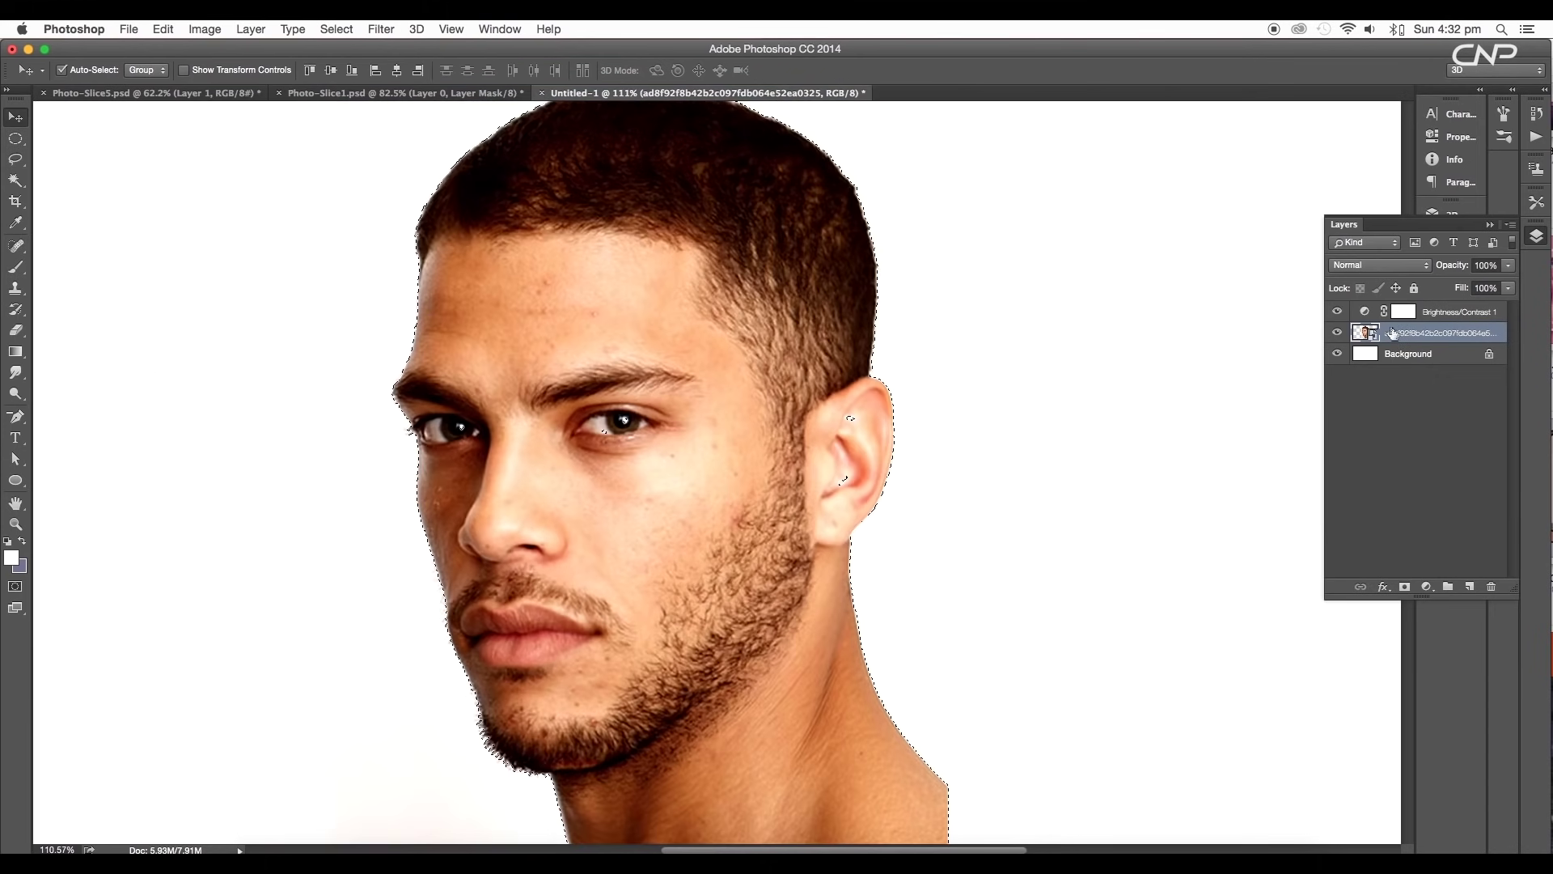
pyautogui.click(1405, 587)
pyautogui.scroll(-8, 1147, 478)
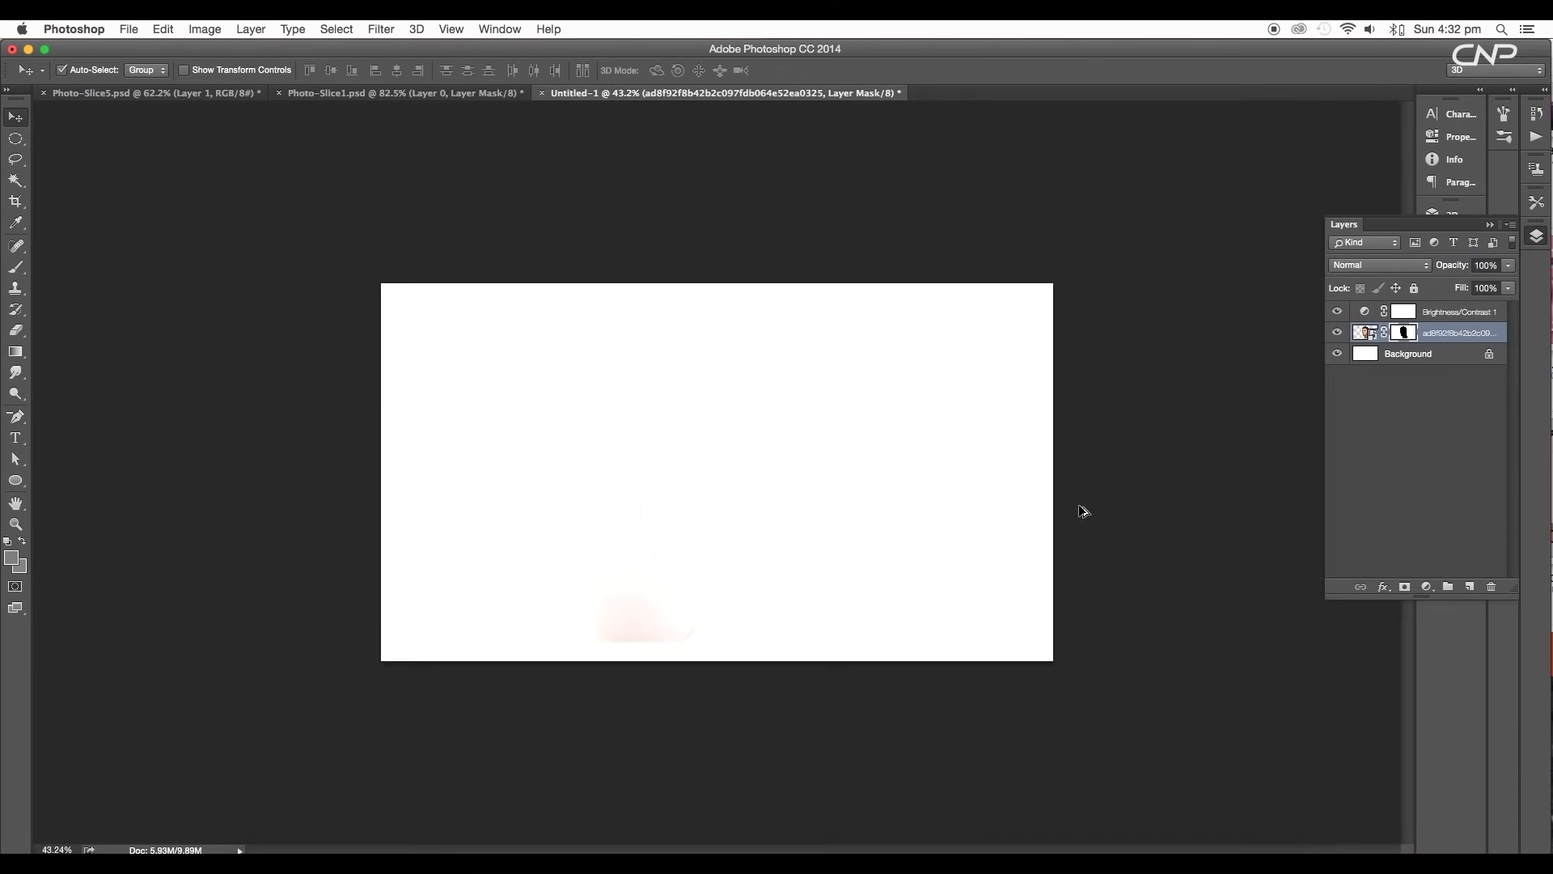
pyautogui.press('super+i')
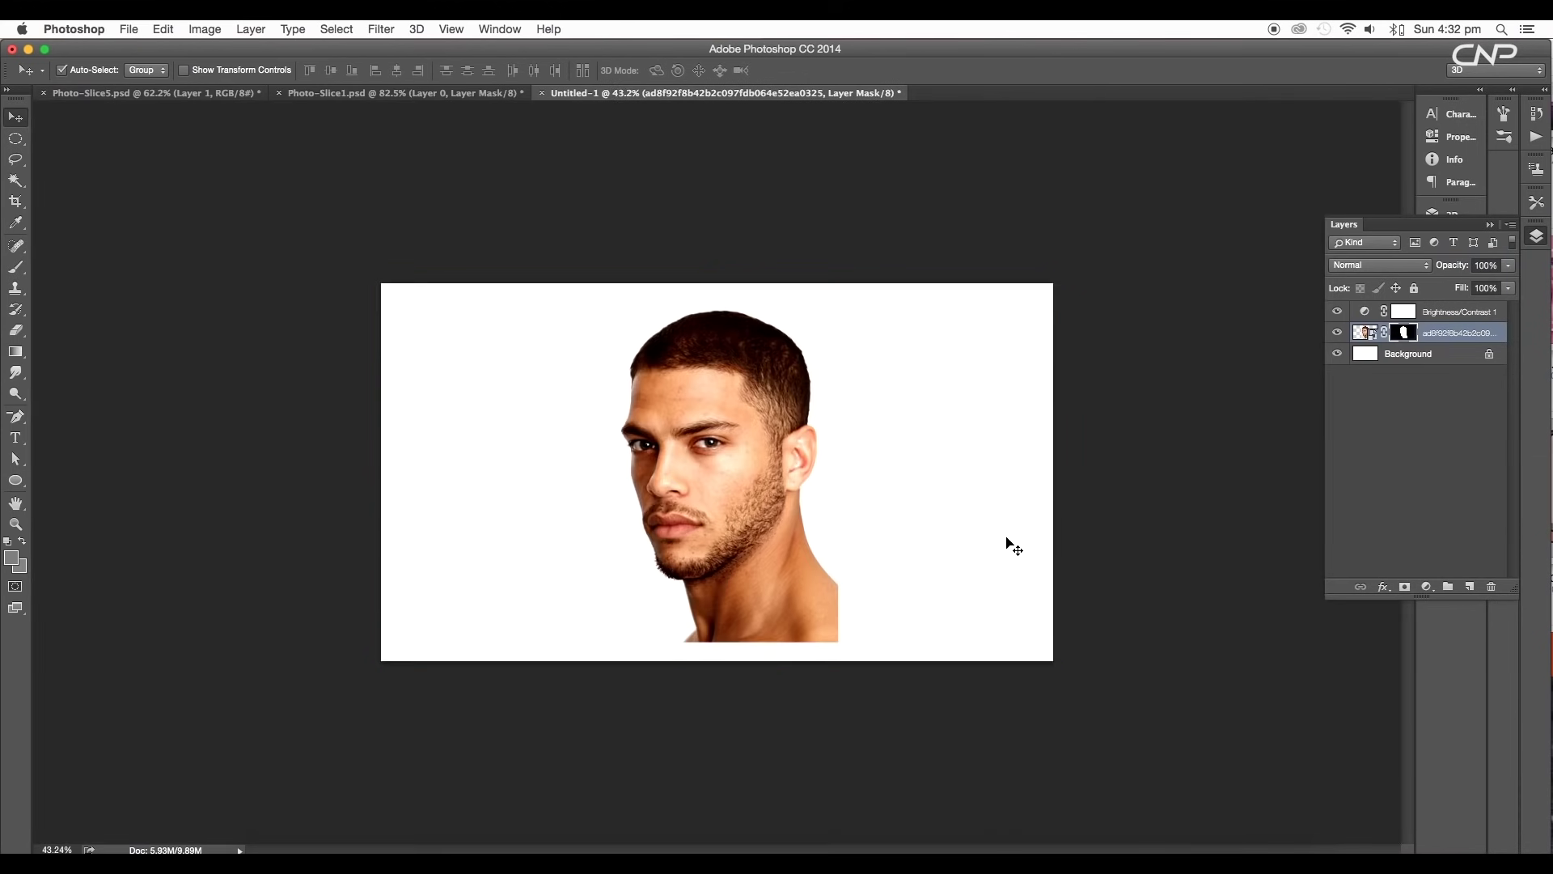
# Display the portrait's layer mask alone and try painting over the specks inside the face with the Eraser and Brush.
pyautogui.scroll(8, 798, 450)
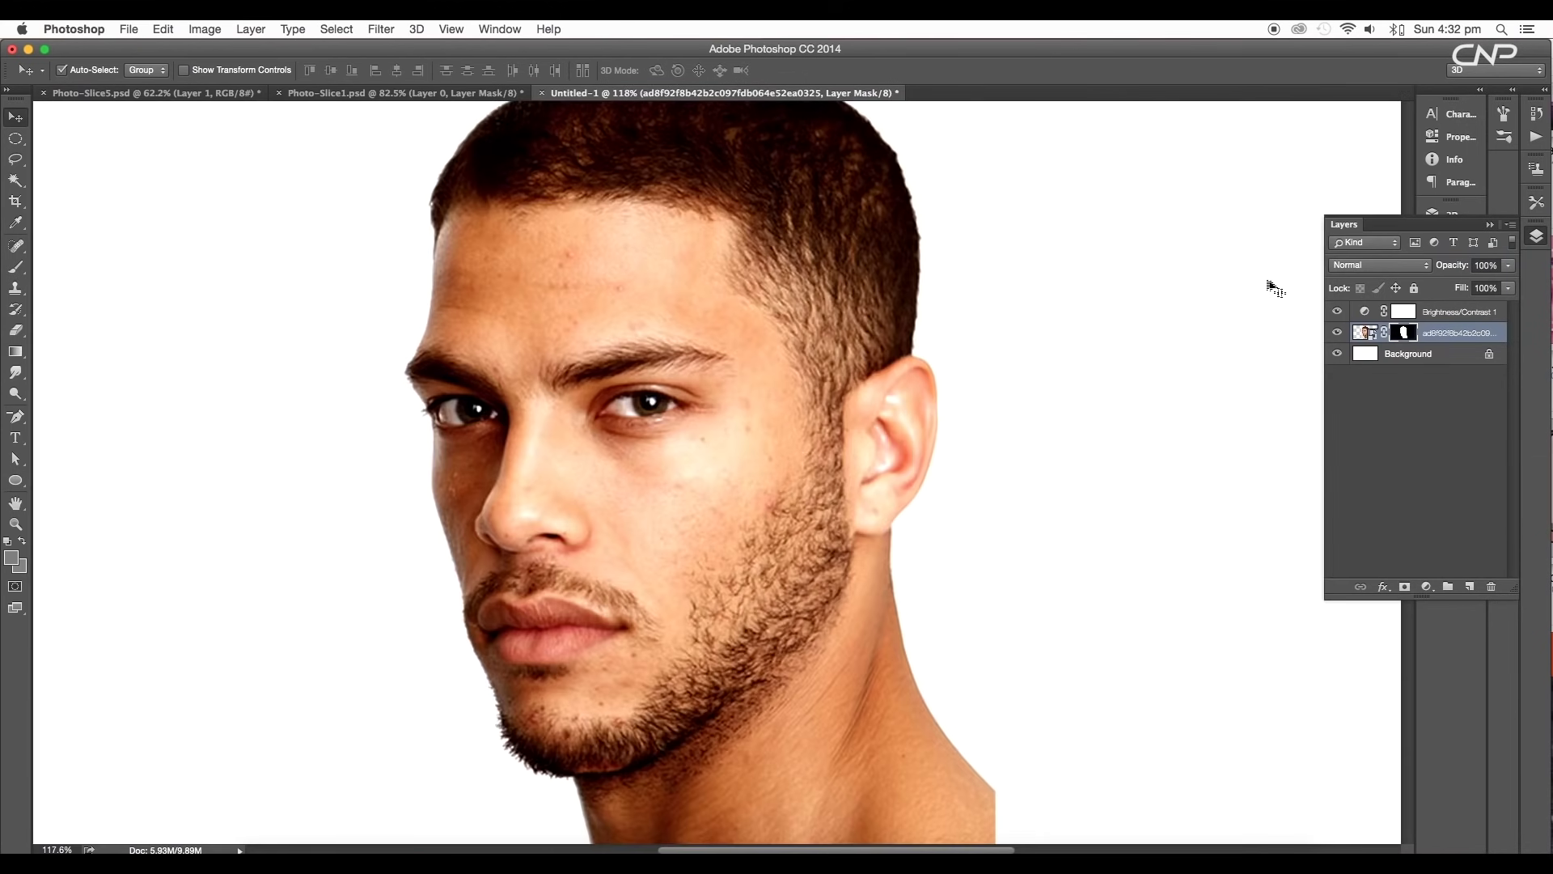
pyautogui.keyDown('alt'); pyautogui.click(1409, 338); pyautogui.keyUp('alt')
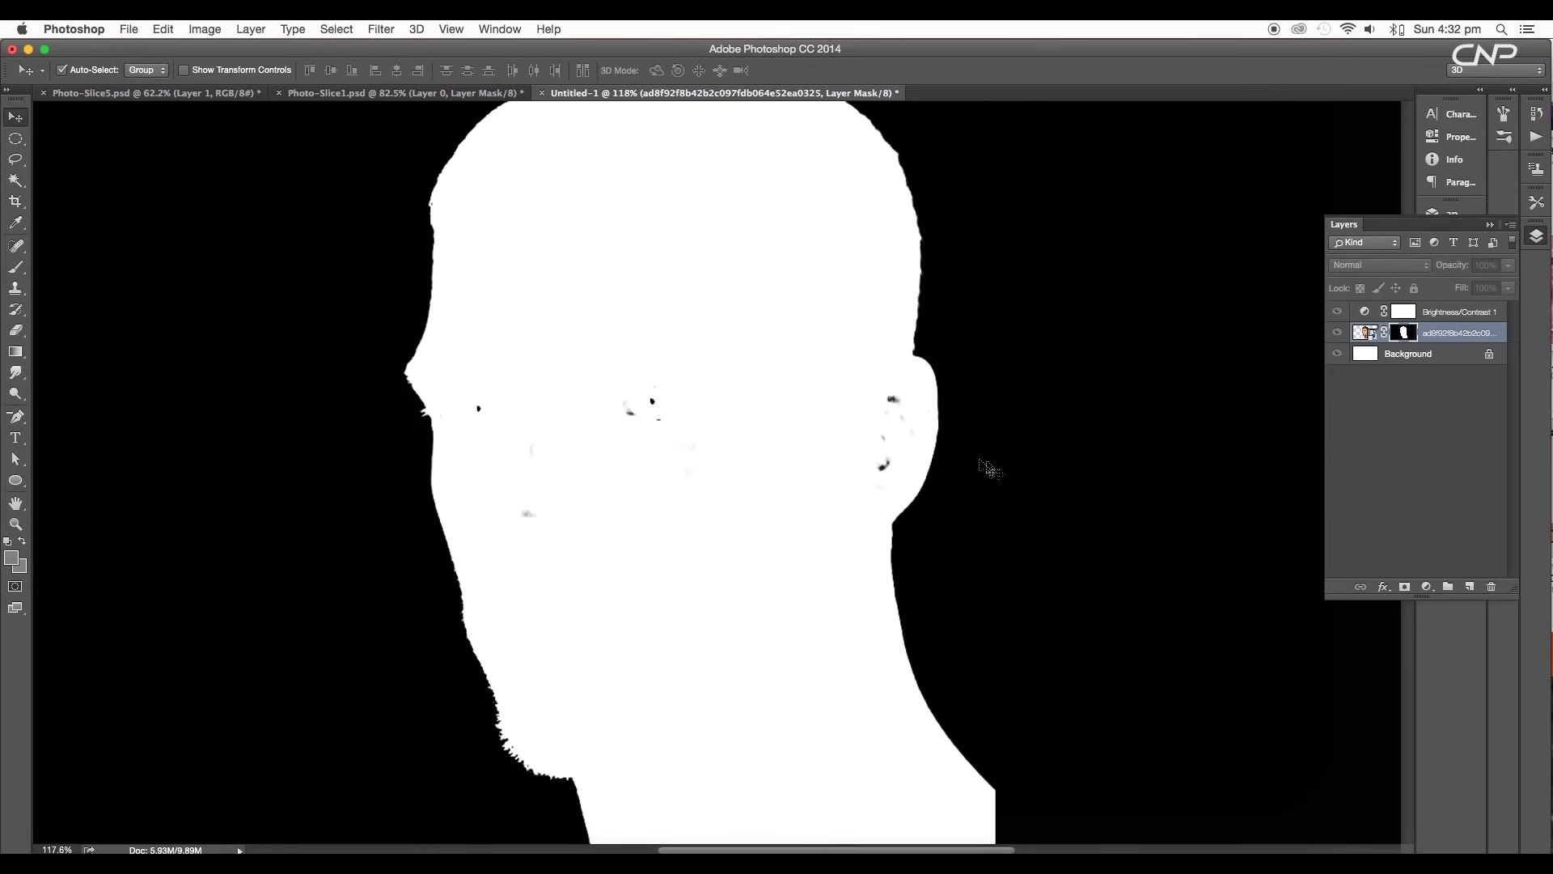
pyautogui.press('e')
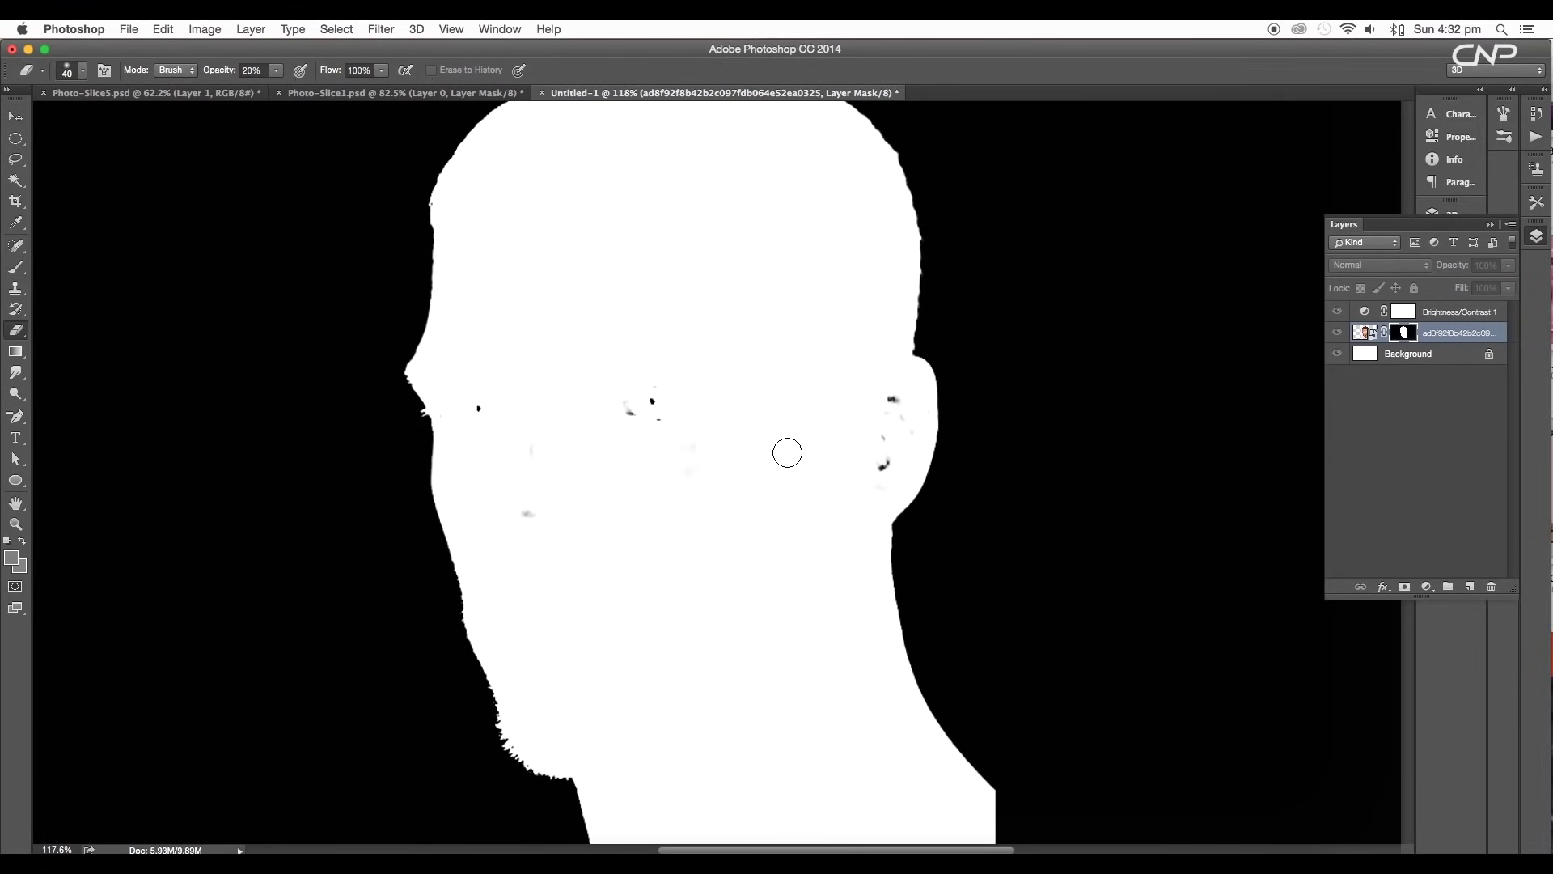
pyautogui.moveTo(787, 450)
pyautogui.mouseDown()
pyautogui.moveTo(784, 421)
pyautogui.moveTo(694, 450)
pyautogui.moveTo(728, 365)
pyautogui.moveTo(756, 444)
pyautogui.moveTo(769, 423)
pyautogui.mouseUp()
pyautogui.press('b')
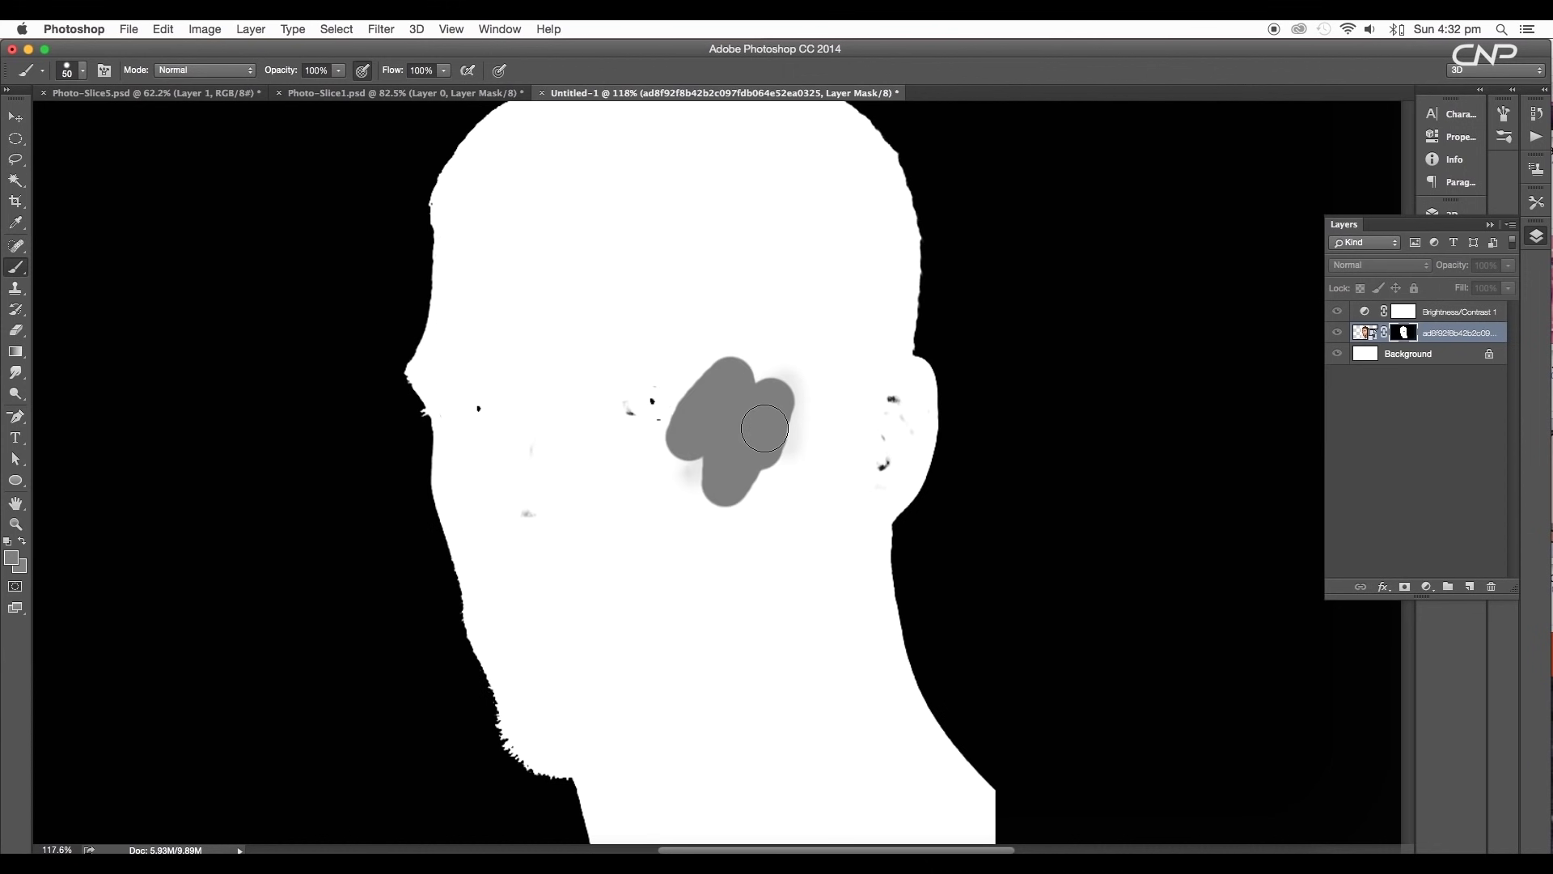
# Paint the grey strokes and dark specks inside the head white (ffffff) on the mask and return to the full image view.
pyautogui.click(16, 558)
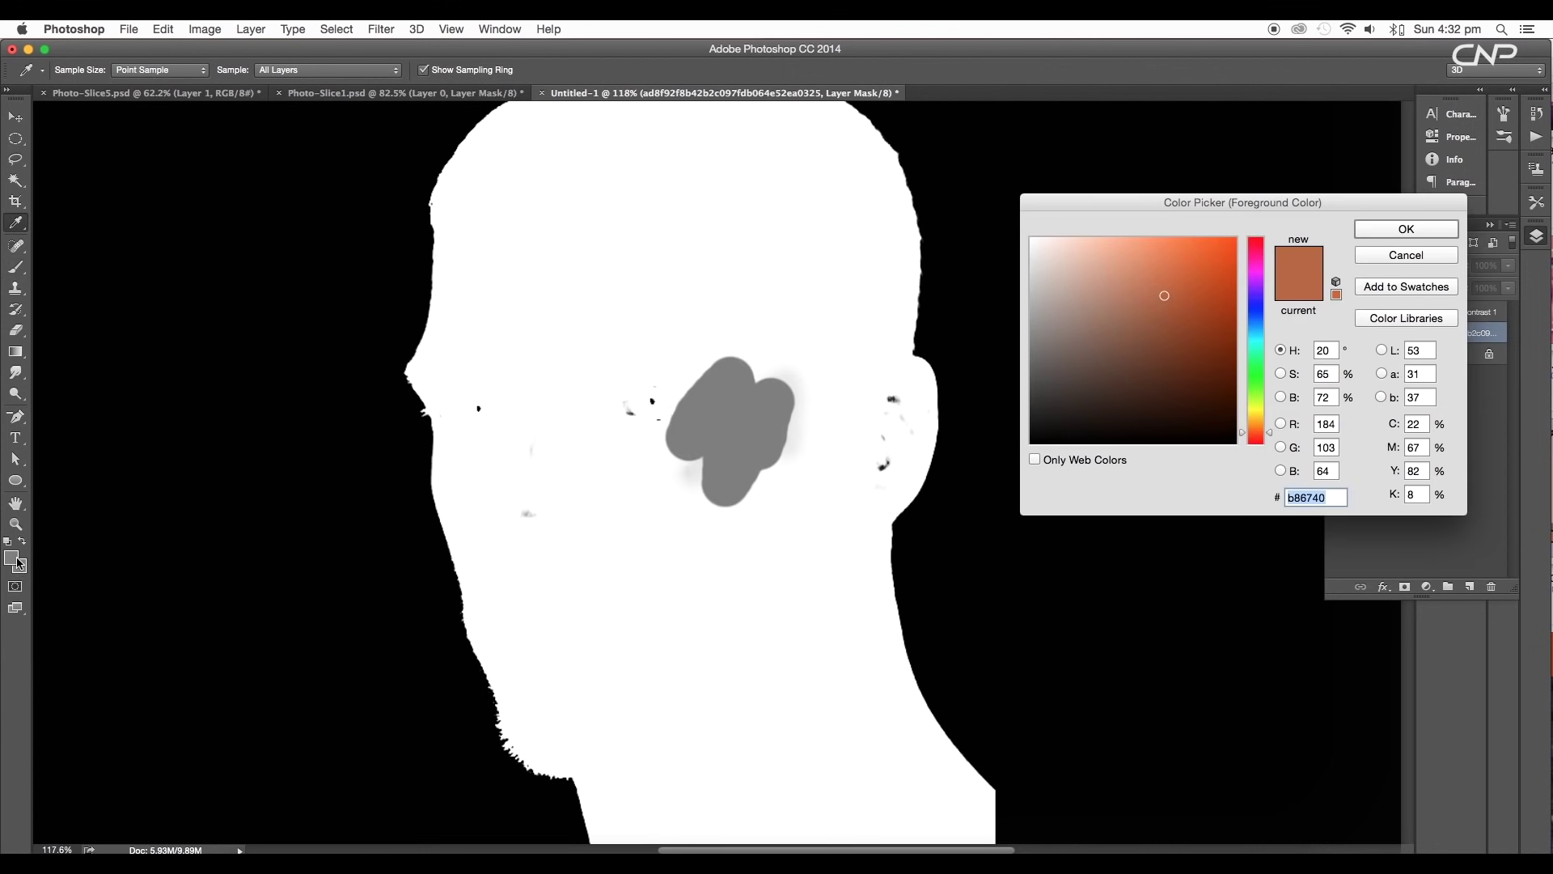
pyautogui.moveTo(1051, 280); pyautogui.dragTo(1031, 238)
pyautogui.click(1440, 233)
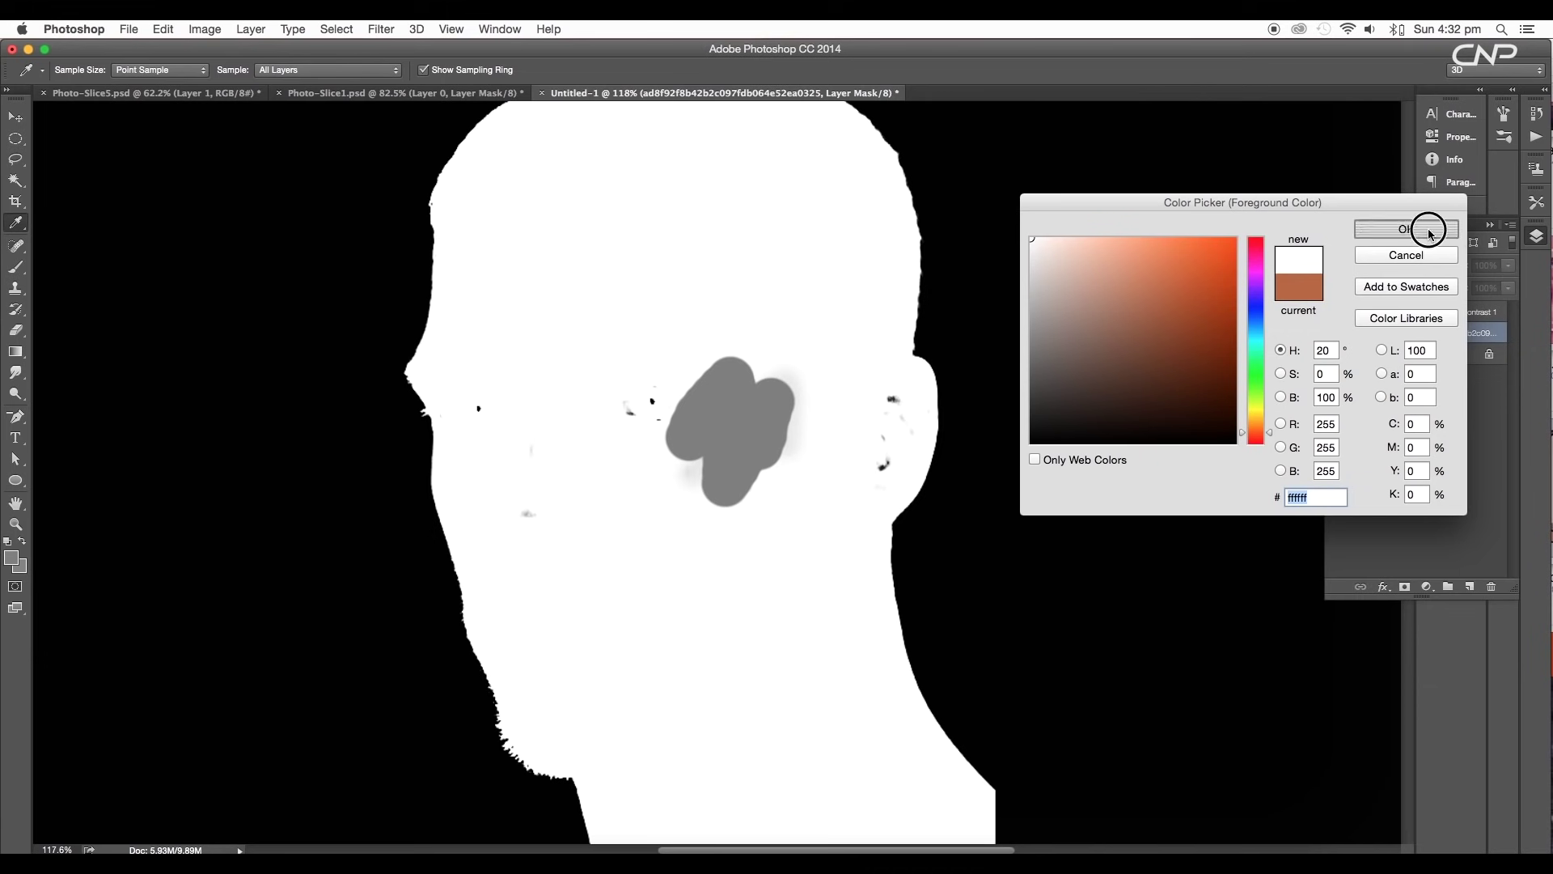
pyautogui.moveTo(696, 441)
pyautogui.mouseDown()
pyautogui.moveTo(779, 352)
pyautogui.moveTo(762, 488)
pyautogui.moveTo(835, 403)
pyautogui.moveTo(865, 433)
pyautogui.moveTo(883, 403)
pyautogui.moveTo(897, 433)
pyautogui.moveTo(859, 477)
pyautogui.moveTo(737, 458)
pyautogui.moveTo(710, 474)
pyautogui.moveTo(717, 491)
pyautogui.moveTo(737, 377)
pyautogui.moveTo(511, 522)
pyautogui.moveTo(529, 420)
pyautogui.moveTo(479, 400)
pyautogui.mouseUp()
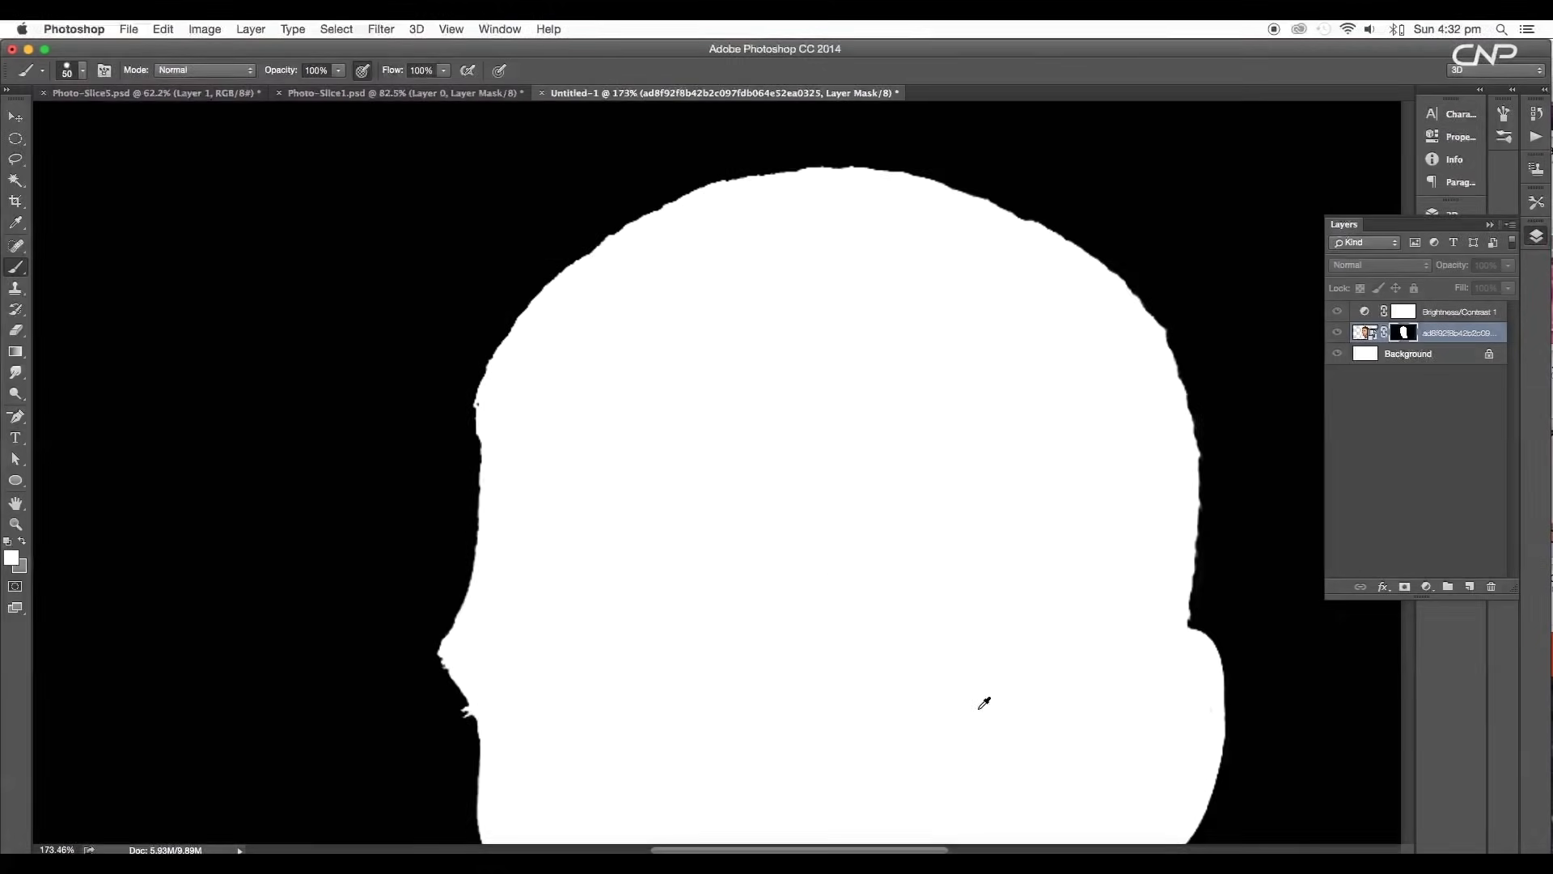
pyautogui.scroll(-3, 985, 707)
pyautogui.moveTo(946, 602); pyautogui.dragTo(899, 531)
pyautogui.scroll(-5, 898, 530)
pyautogui.hscroll(3, 898, 531)
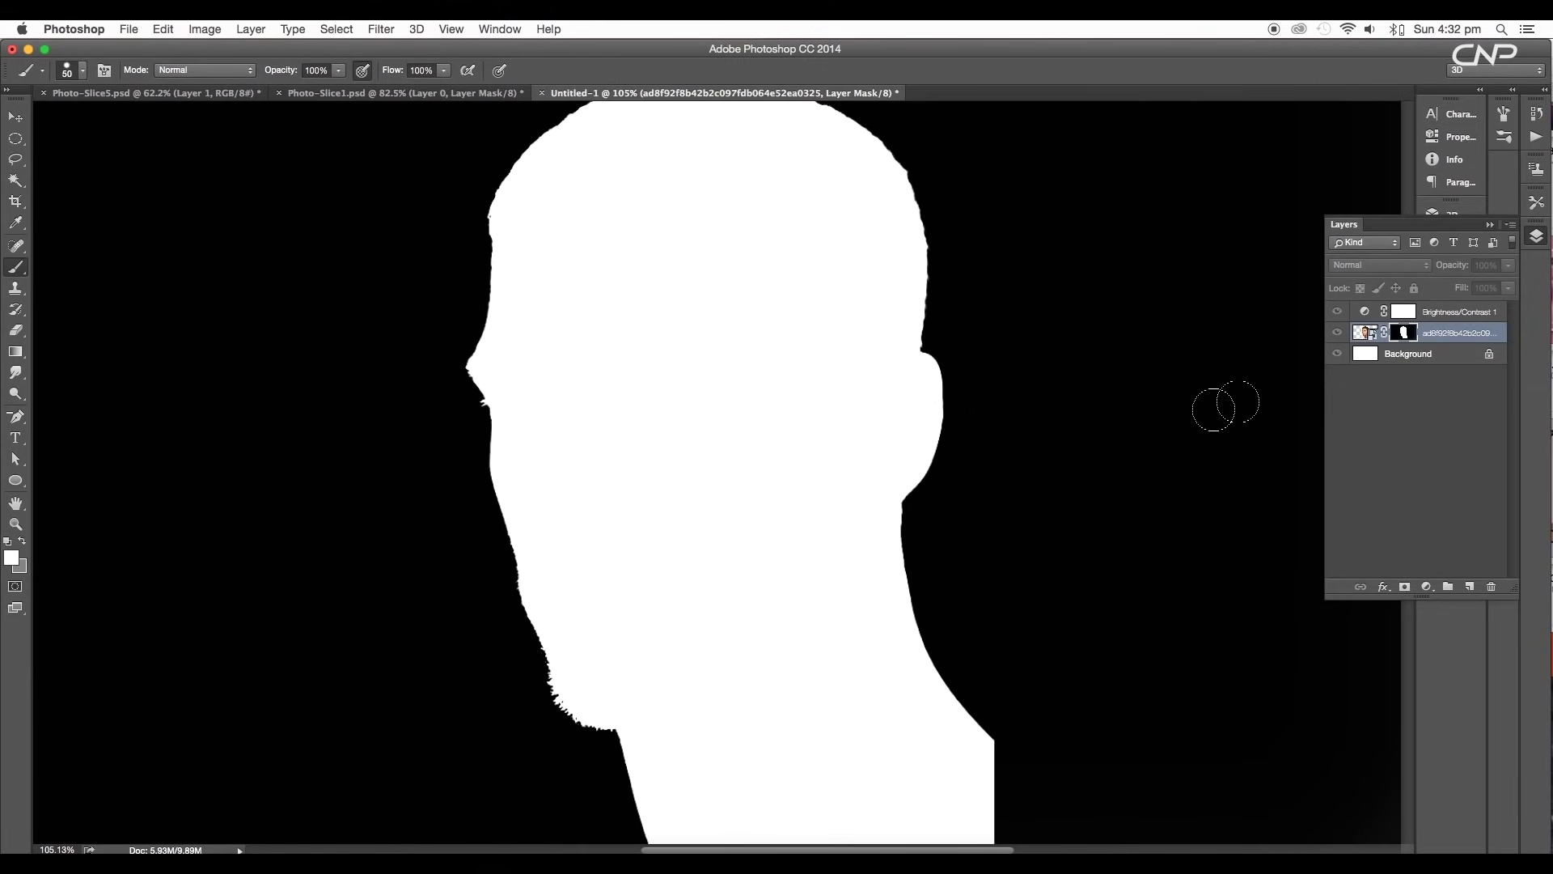
pyautogui.keyDown('alt'); pyautogui.click(1408, 340); pyautogui.keyUp('alt')
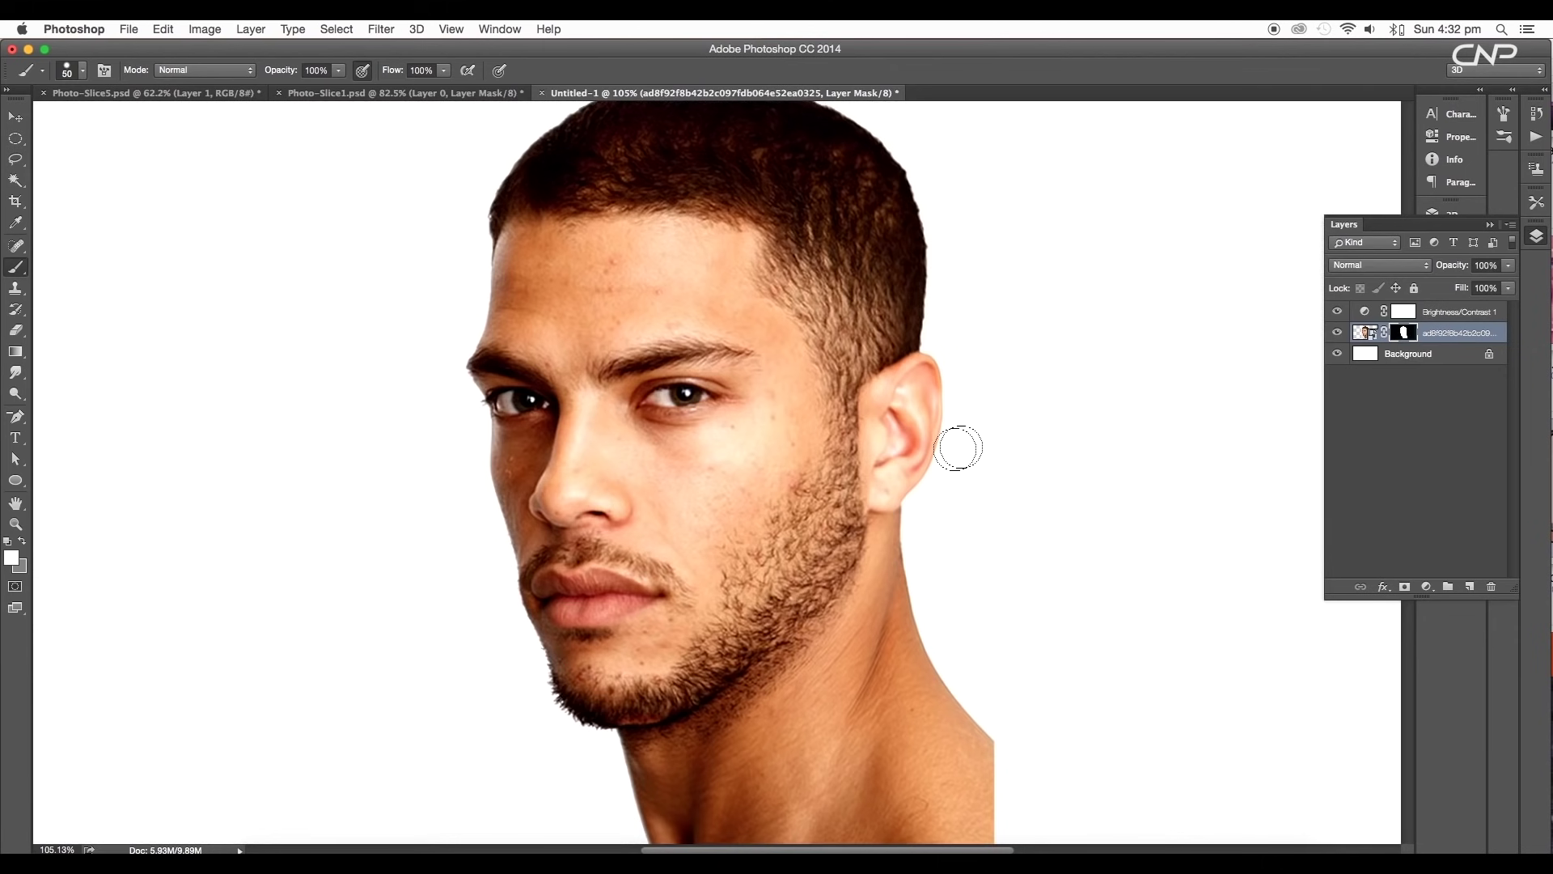
pyautogui.press('super+0')
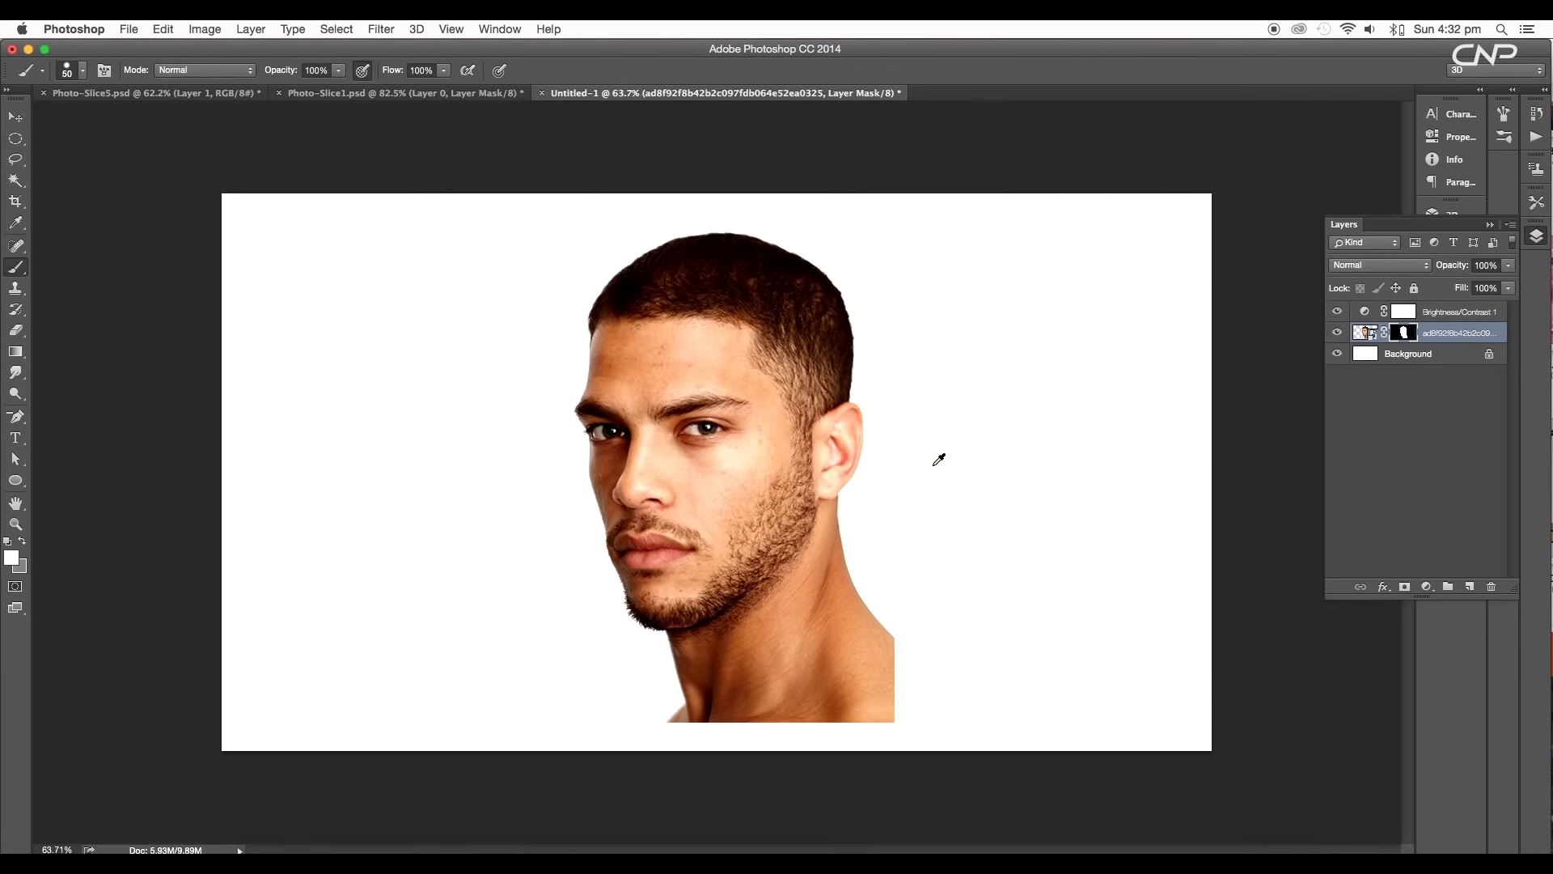
# Convert the locked Background into a regular layer named Layer 0 with Normal mode and 100% opacity.
pyautogui.click(1462, 361)
pyautogui.doubleClick(1458, 353)
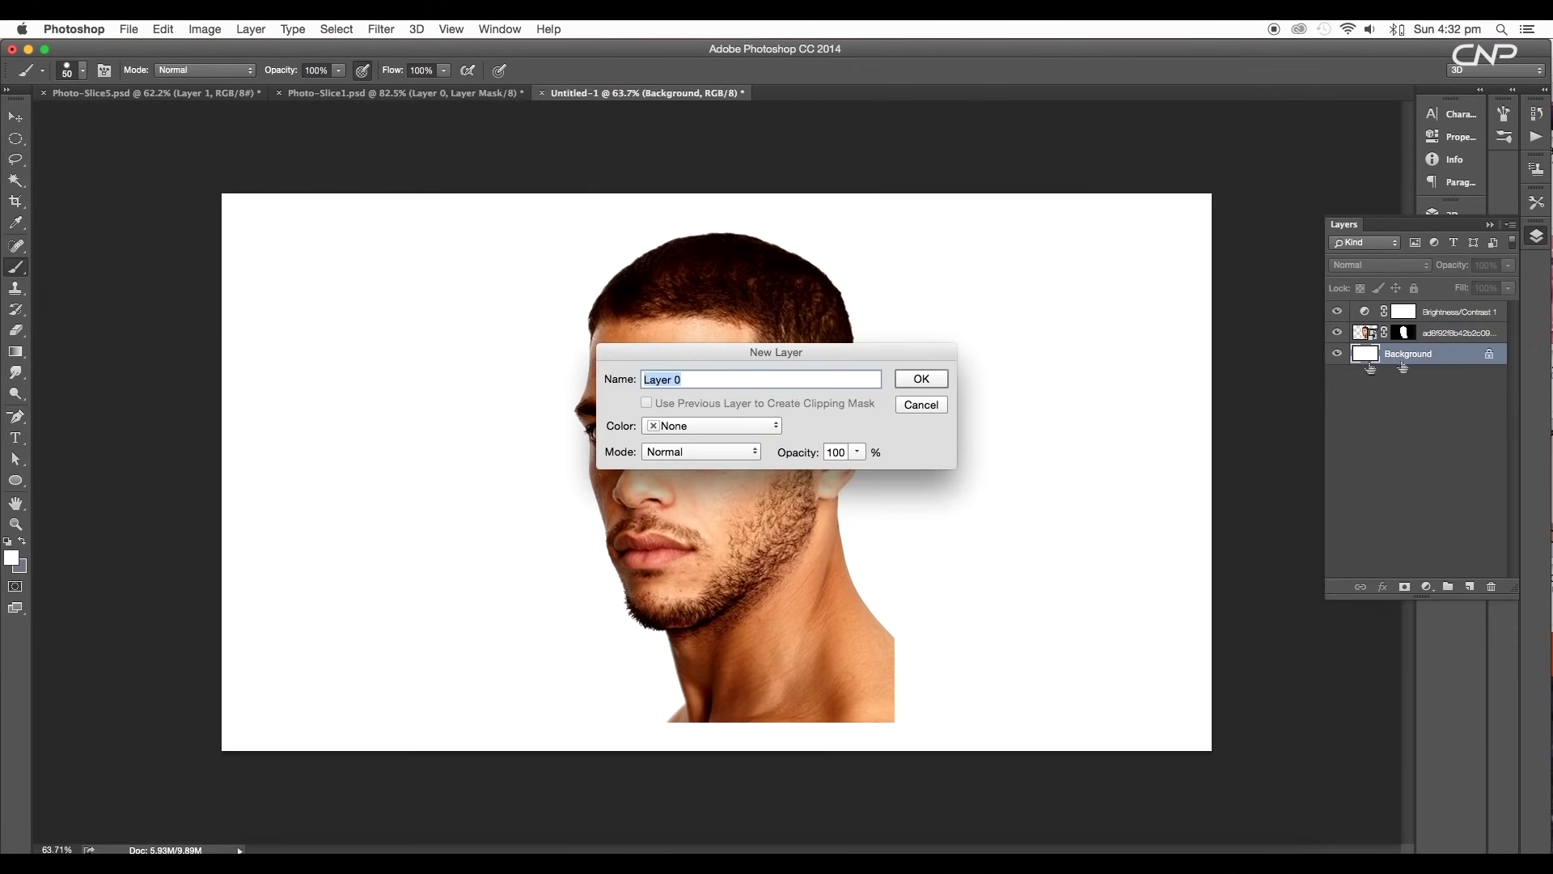
pyautogui.click(920, 380)
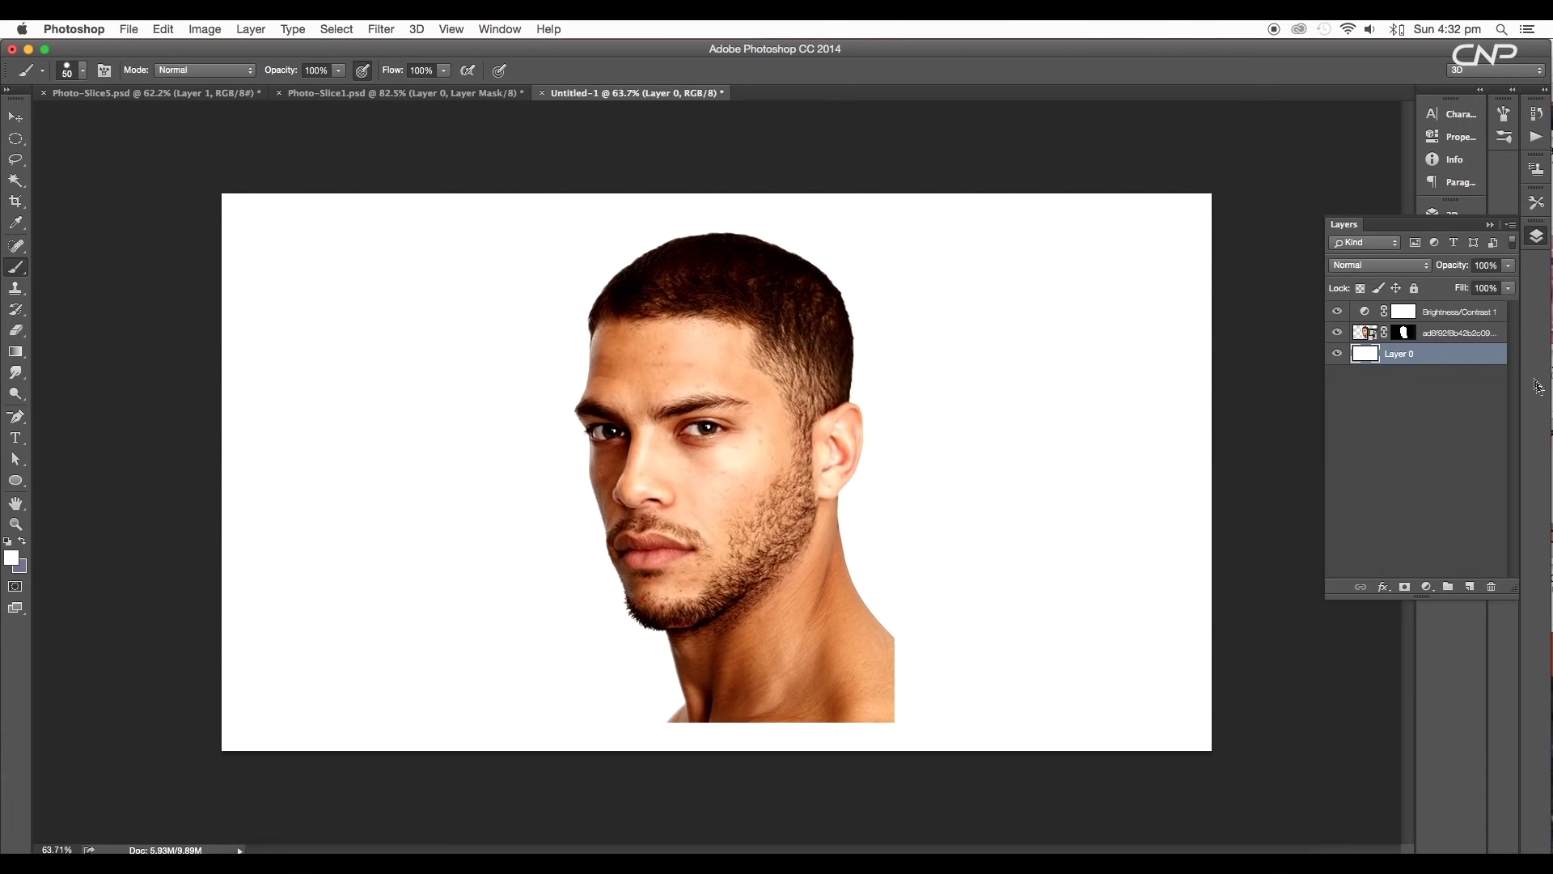
# Add a Color Overlay effect to Layer 0 in black (000000) with Normal blend mode.
pyautogui.doubleClick(1491, 368)
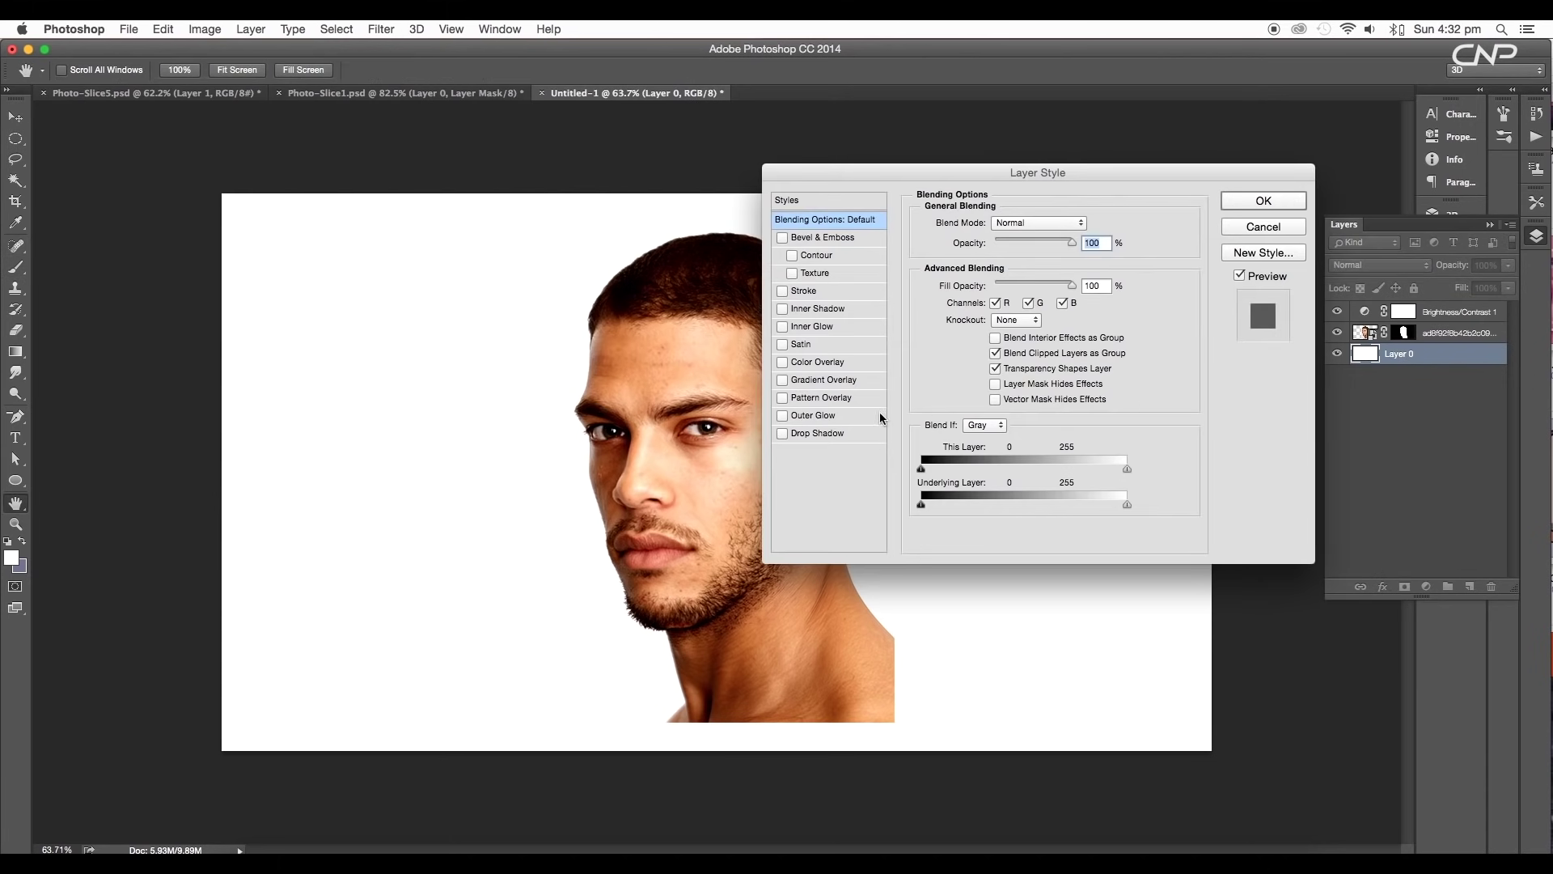
pyautogui.click(809, 362)
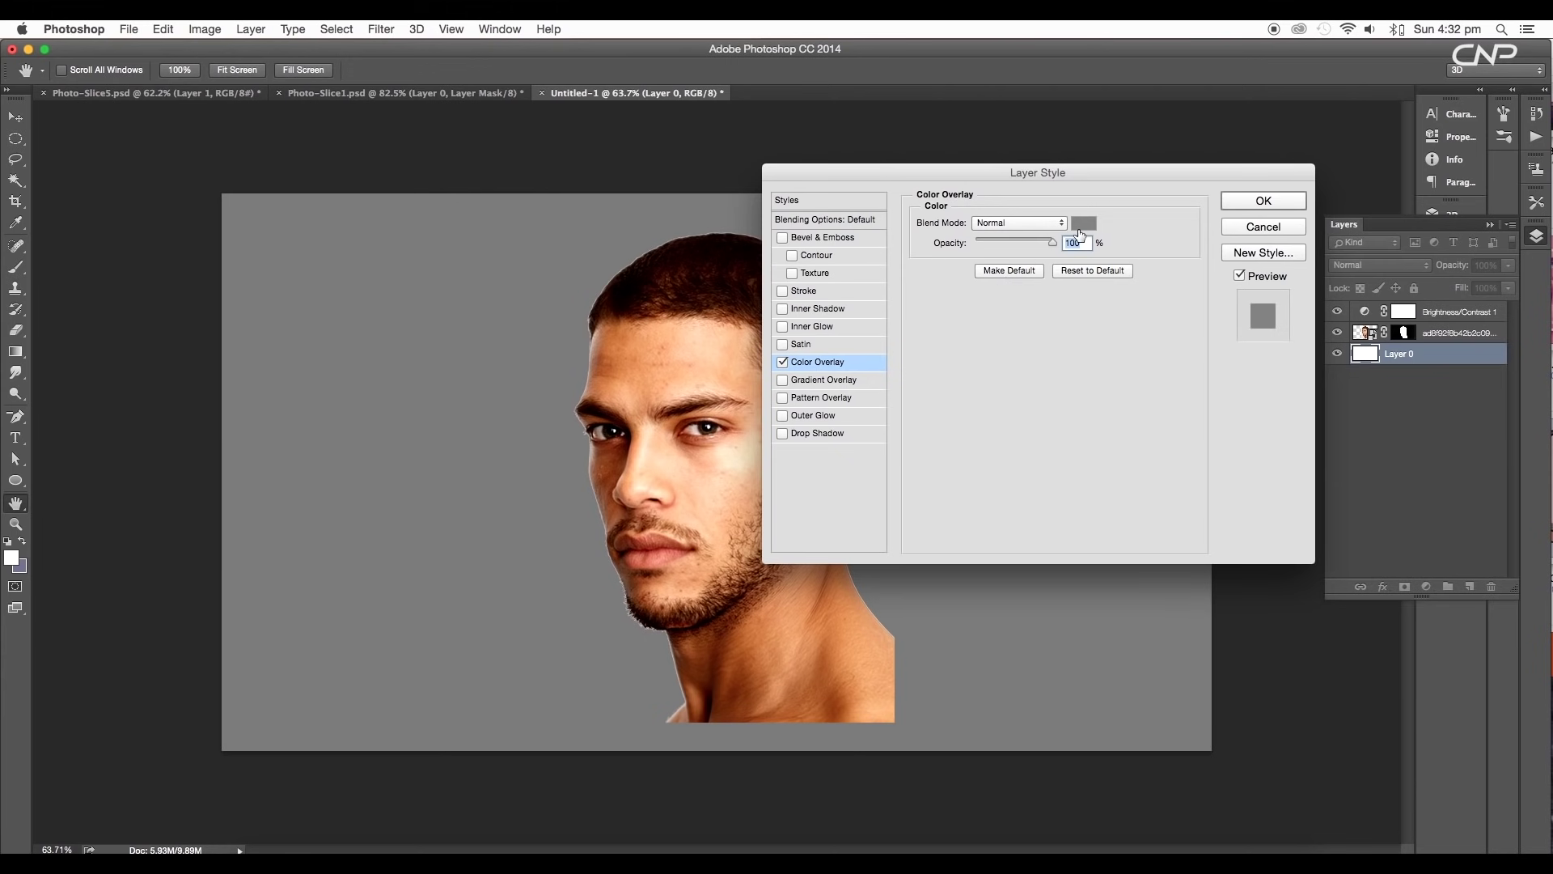
pyautogui.click(1083, 224)
pyautogui.moveTo(1092, 409); pyautogui.dragTo(1006, 476)
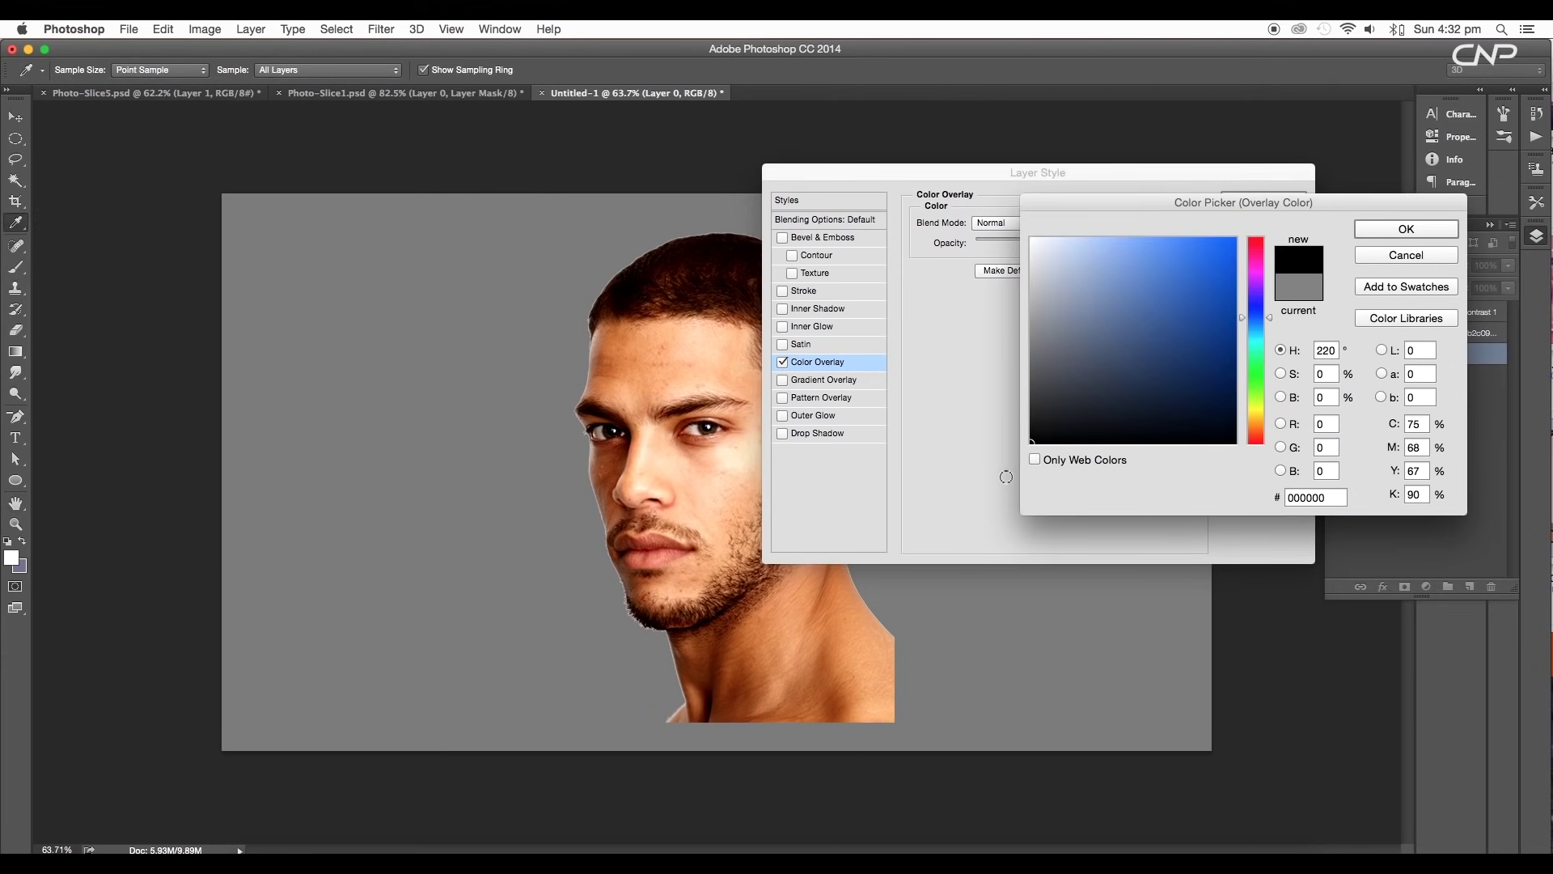
pyautogui.moveTo(1124, 389)
pyautogui.mouseDown()
pyautogui.moveTo(1065, 441)
pyautogui.moveTo(1029, 446)
pyautogui.mouseUp()
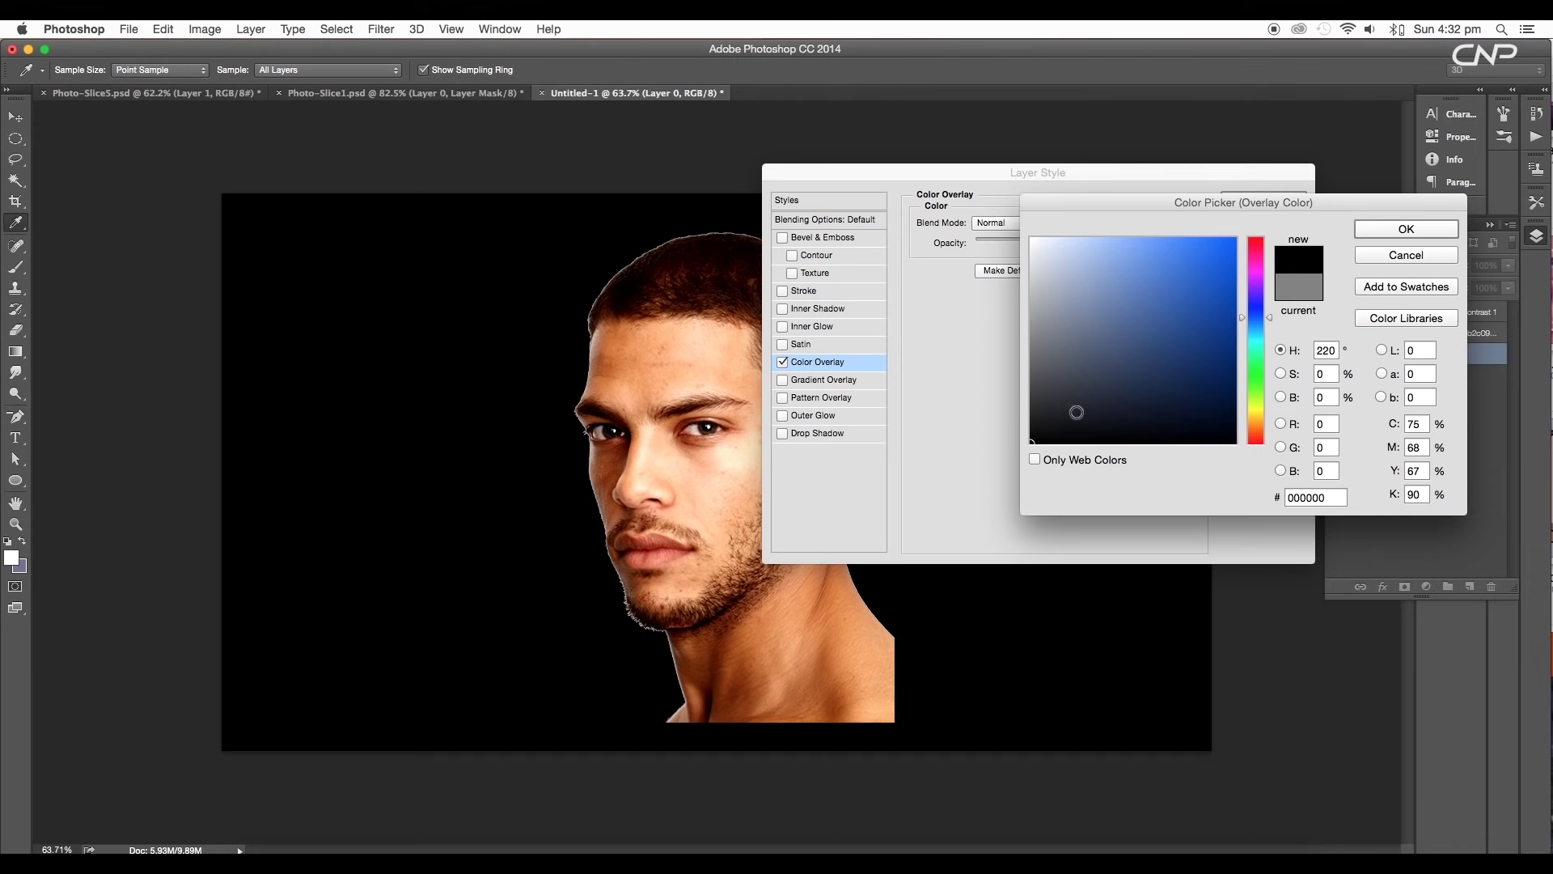
pyautogui.click(1373, 229)
pyautogui.click(1273, 210)
# Refine the portrait's layer mask by shifting its edge inward to remove the white fringe, with the output kept as a layer mask.
pyautogui.press('b')
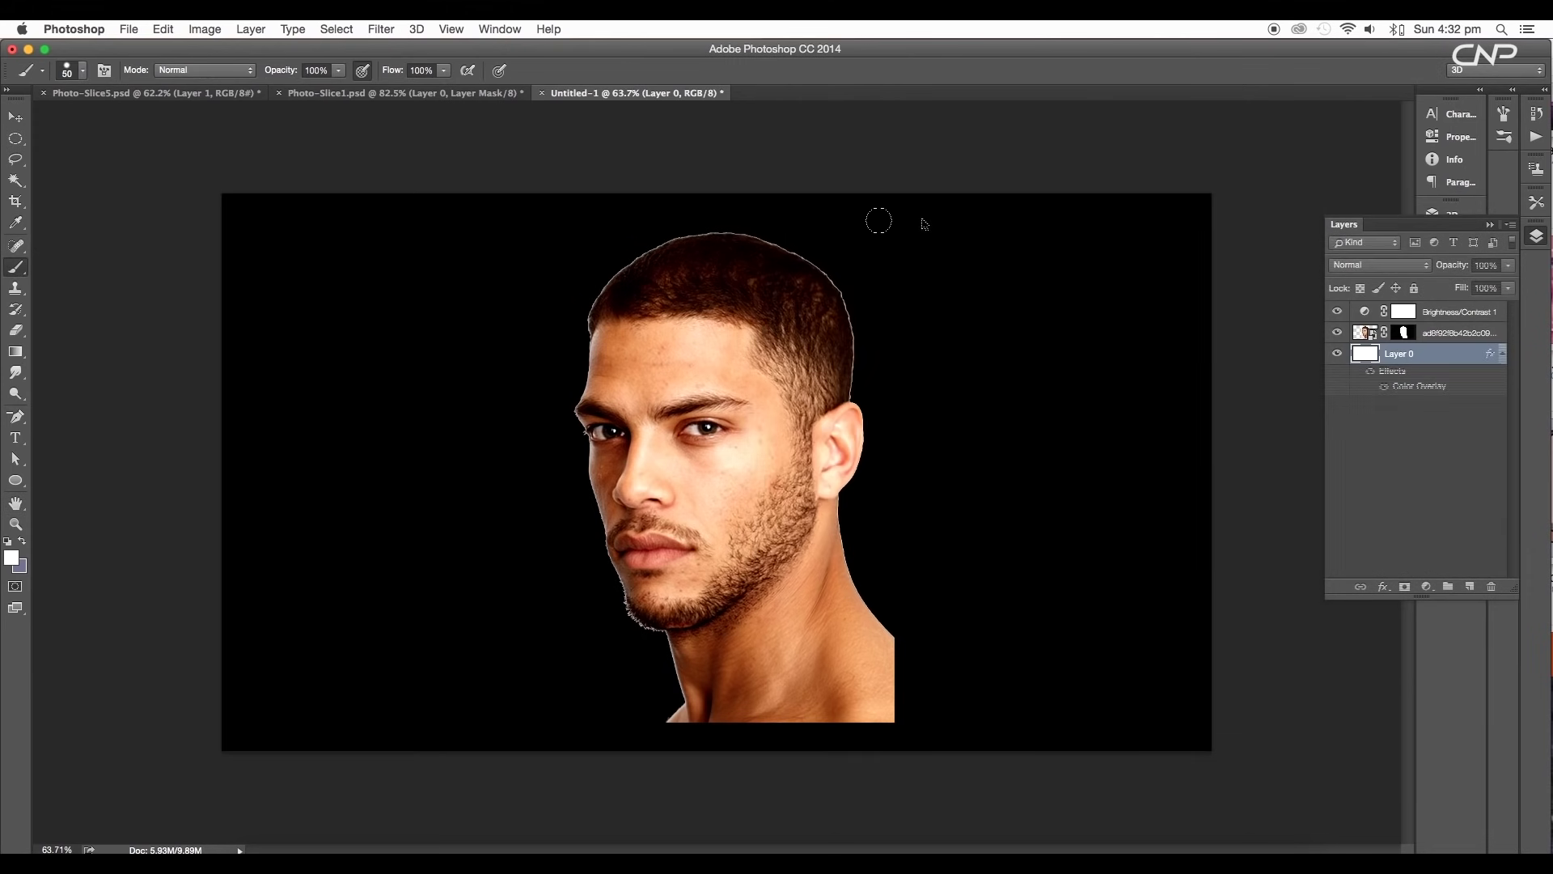
pyautogui.scroll(3, 881, 218)
pyautogui.moveTo(829, 318); pyautogui.dragTo(770, 255)
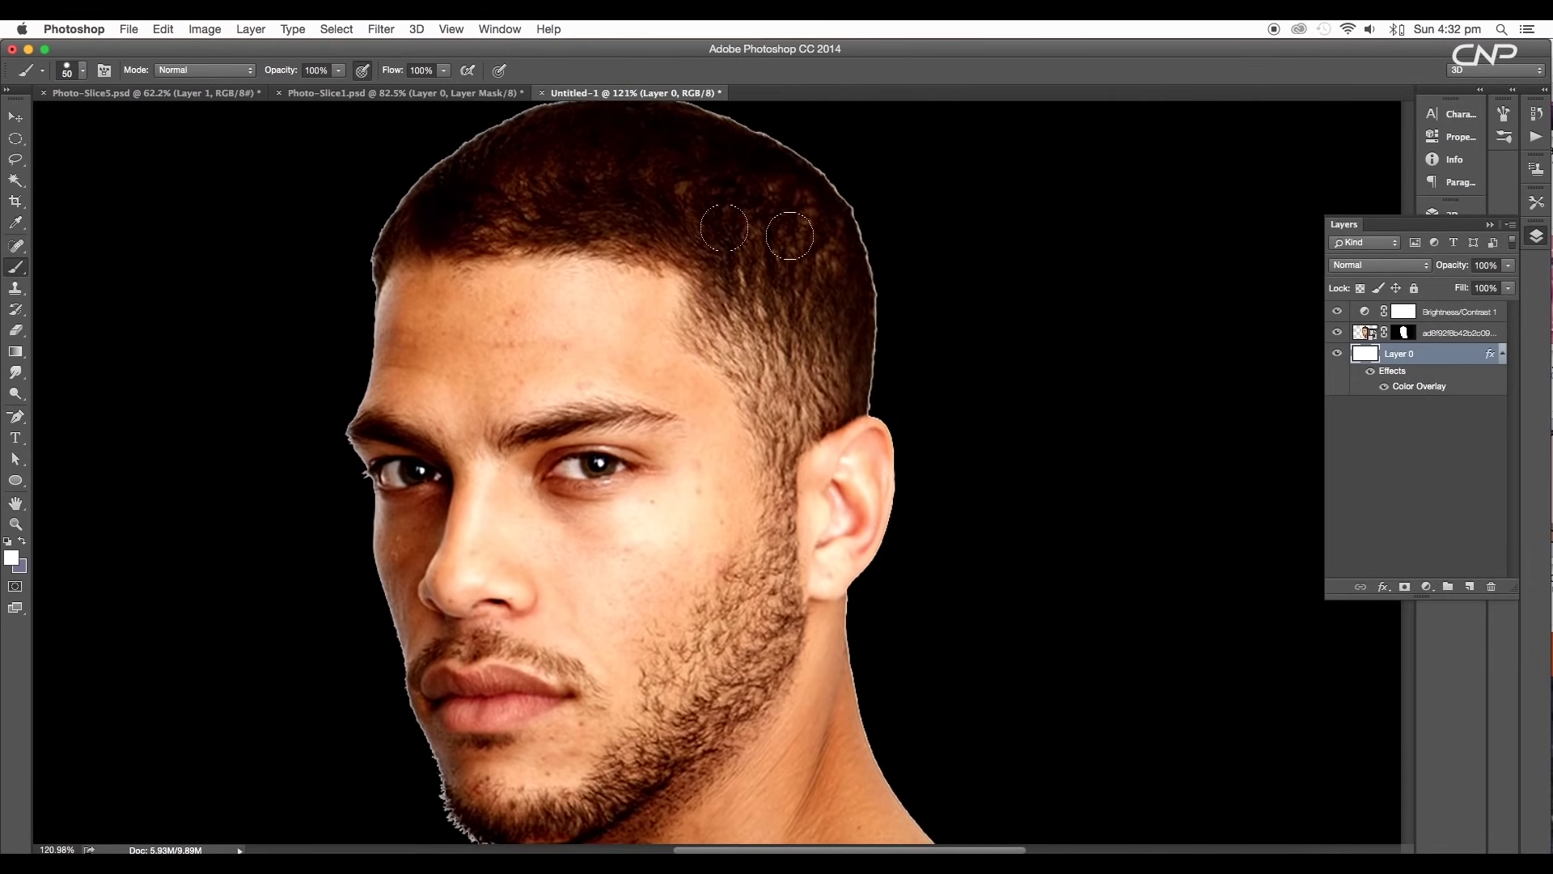
pyautogui.click(16, 116)
pyautogui.scroll(-5, 914, 534)
pyautogui.hscroll(-3, 914, 534)
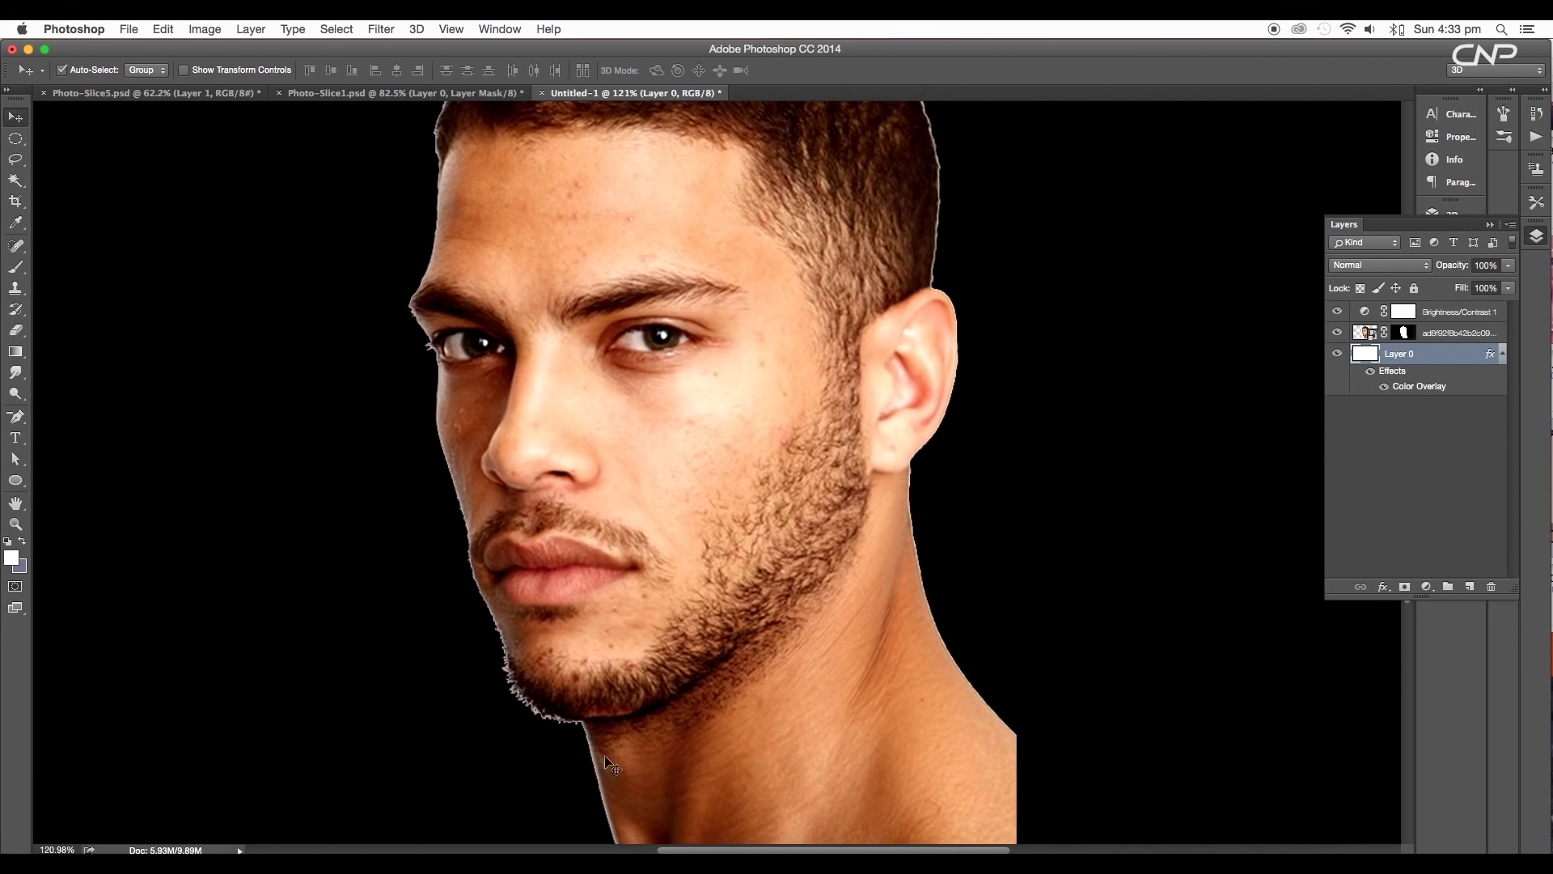
pyautogui.doubleClick(1404, 339)
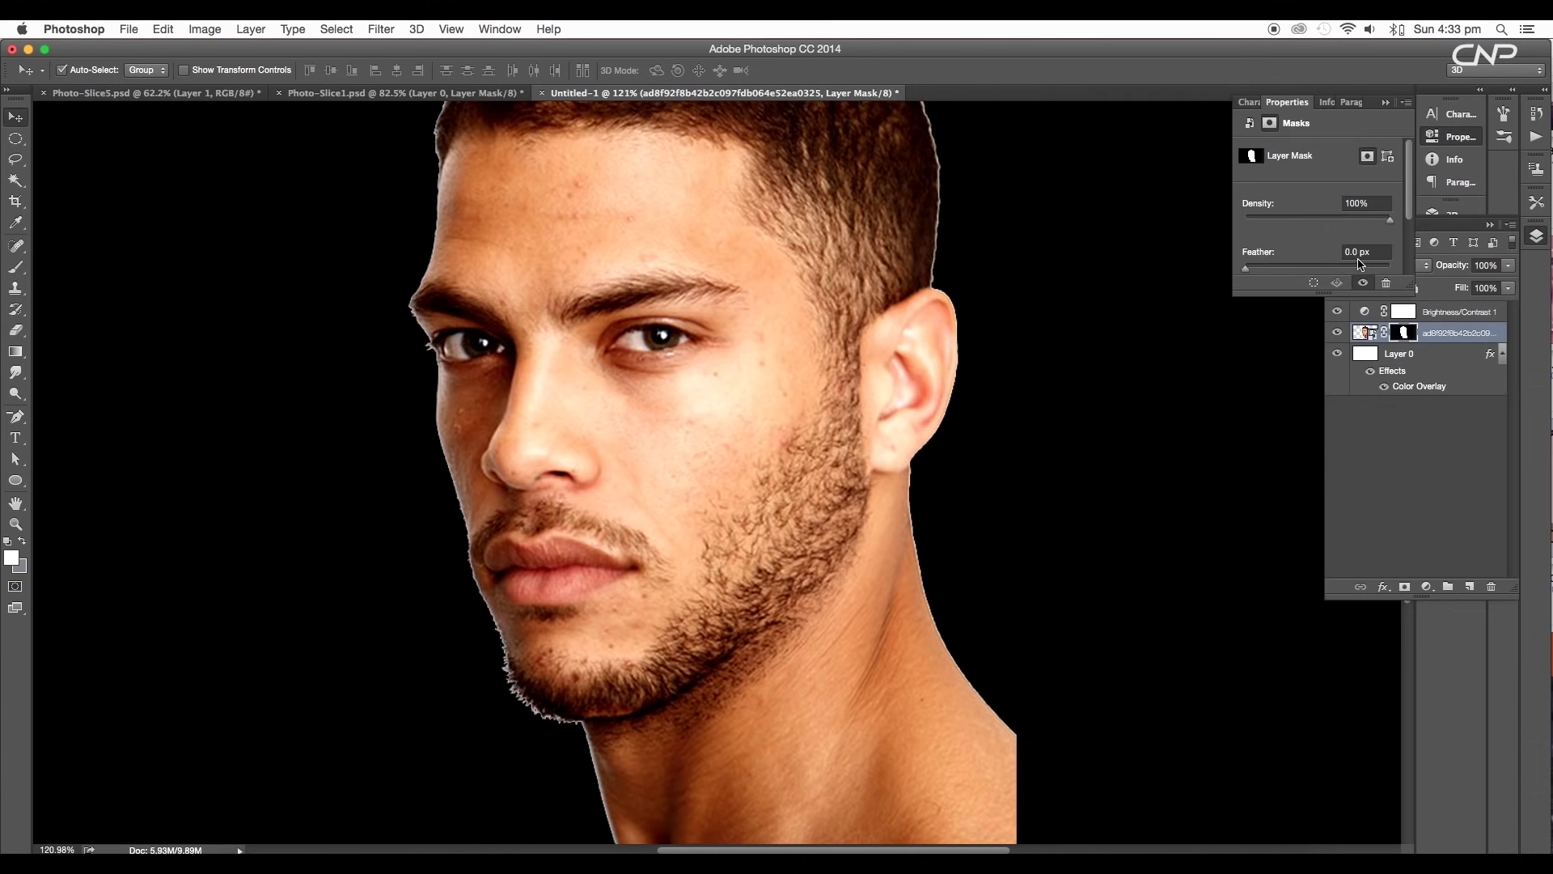
pyautogui.scroll(-3, 1316, 241)
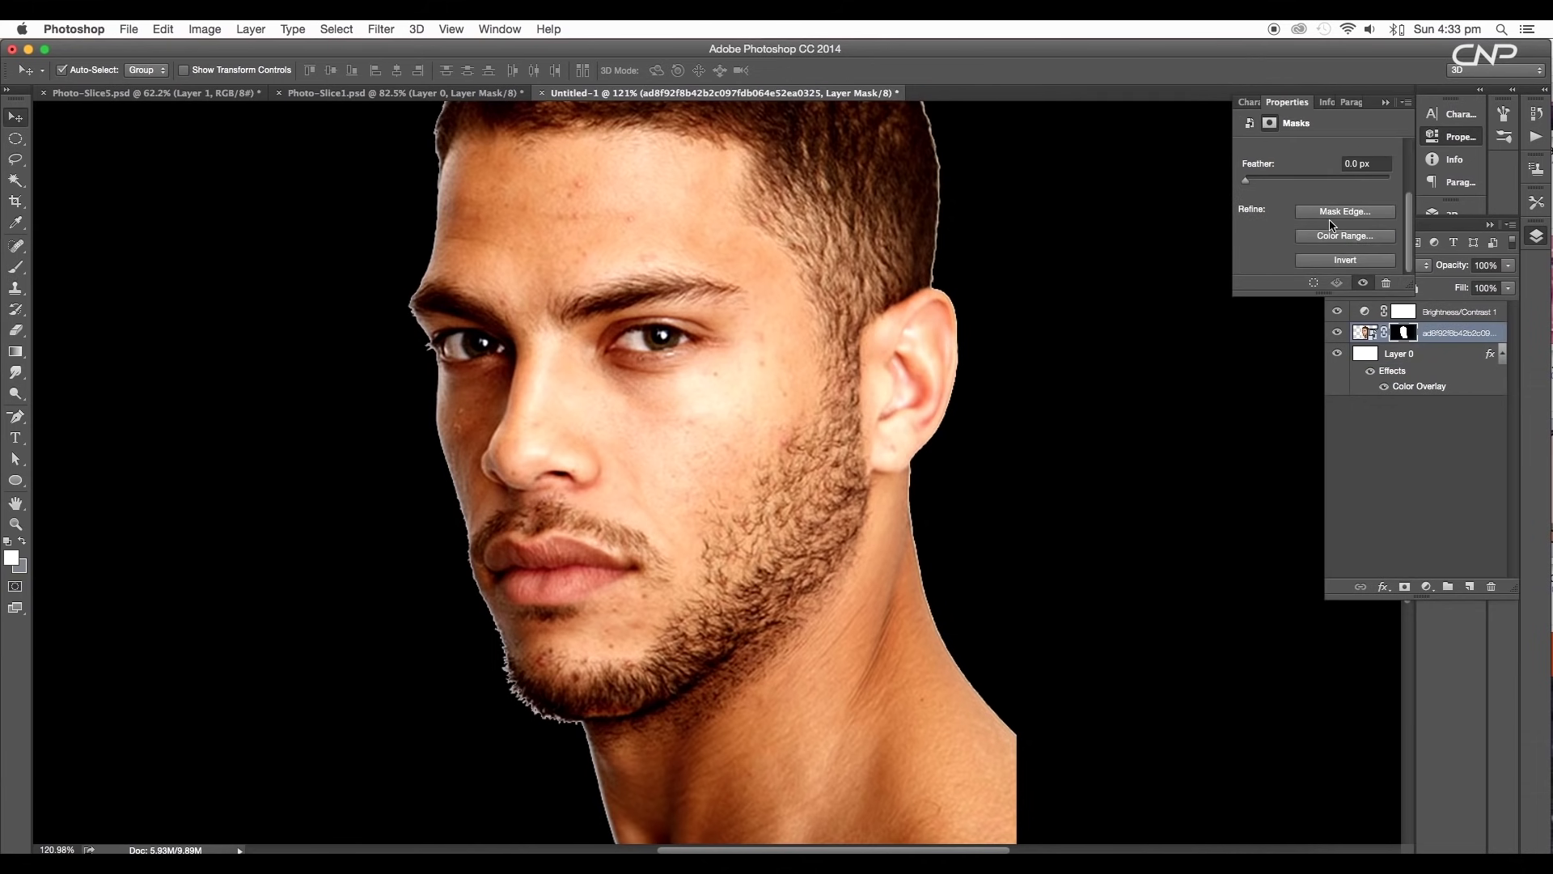
pyautogui.click(1331, 215)
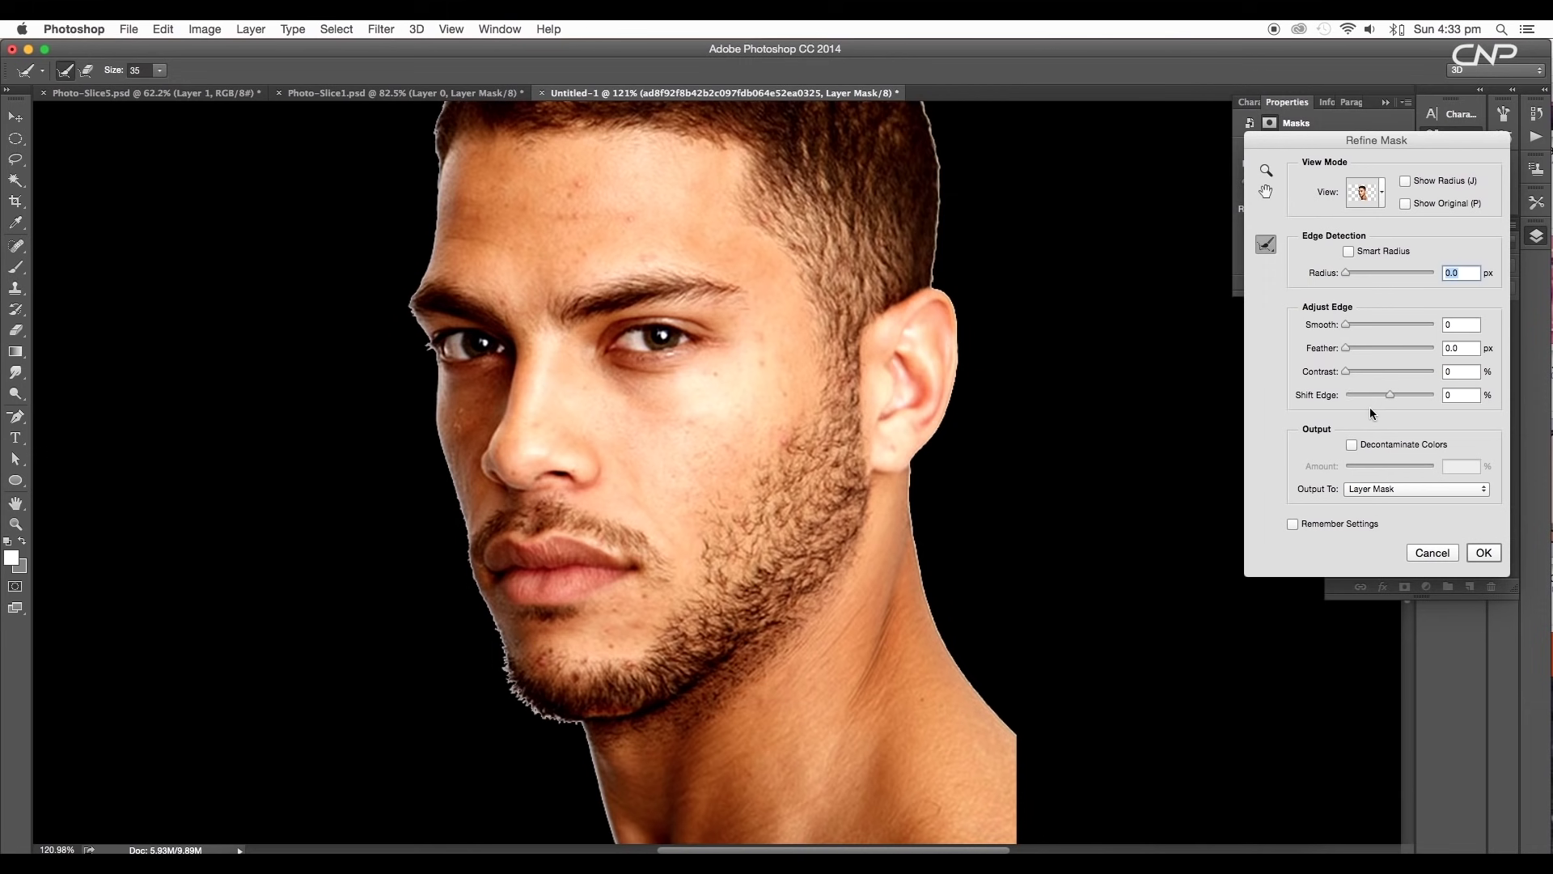
pyautogui.moveTo(1391, 398)
pyautogui.mouseDown()
pyautogui.moveTo(1359, 397)
pyautogui.moveTo(1350, 351)
pyautogui.moveTo(1373, 398)
pyautogui.mouseUp()
pyautogui.click(1491, 556)
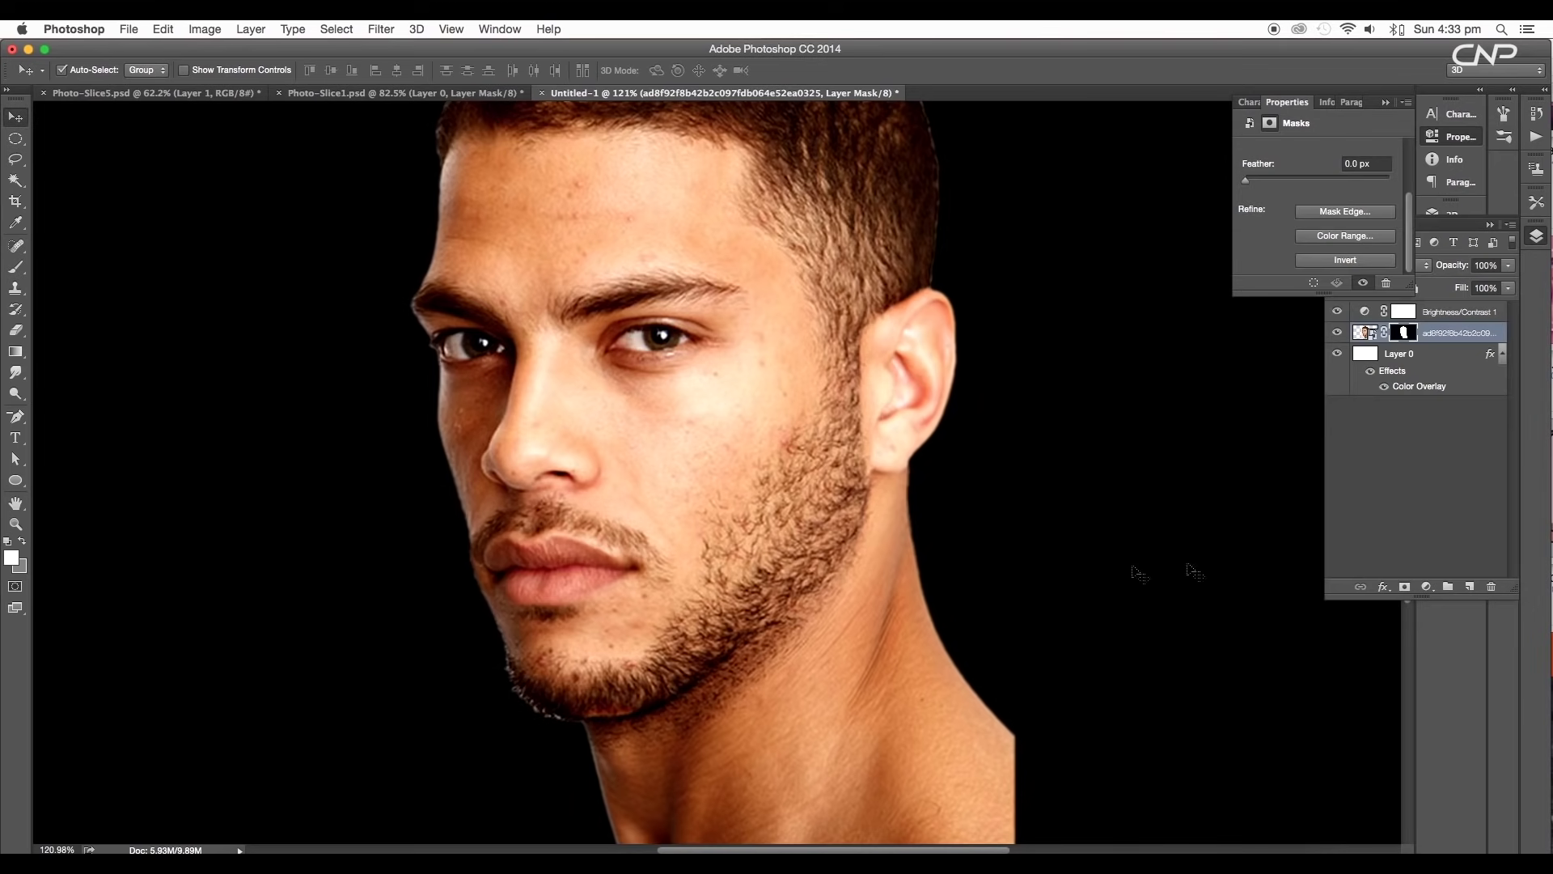
# Hide Layer 0's effects and the Brightness/Contrast 1 adjustment layer.
pyautogui.scroll(-5, 978, 558)
pyautogui.press('b')
pyautogui.scroll(8, 779, 368)
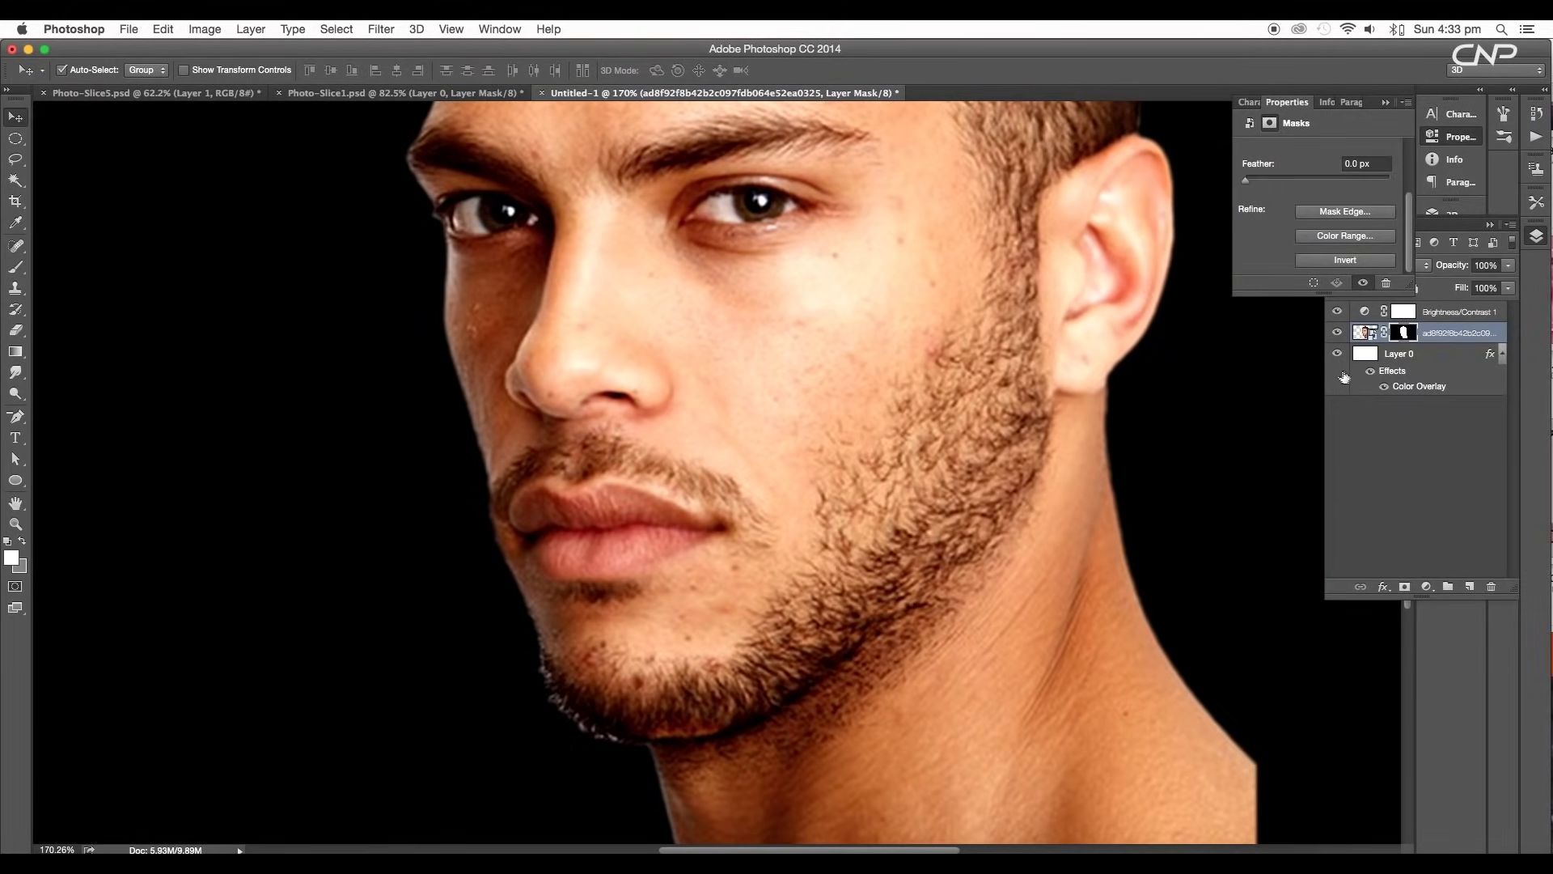
pyautogui.click(1371, 374)
pyautogui.scroll(-4, 864, 492)
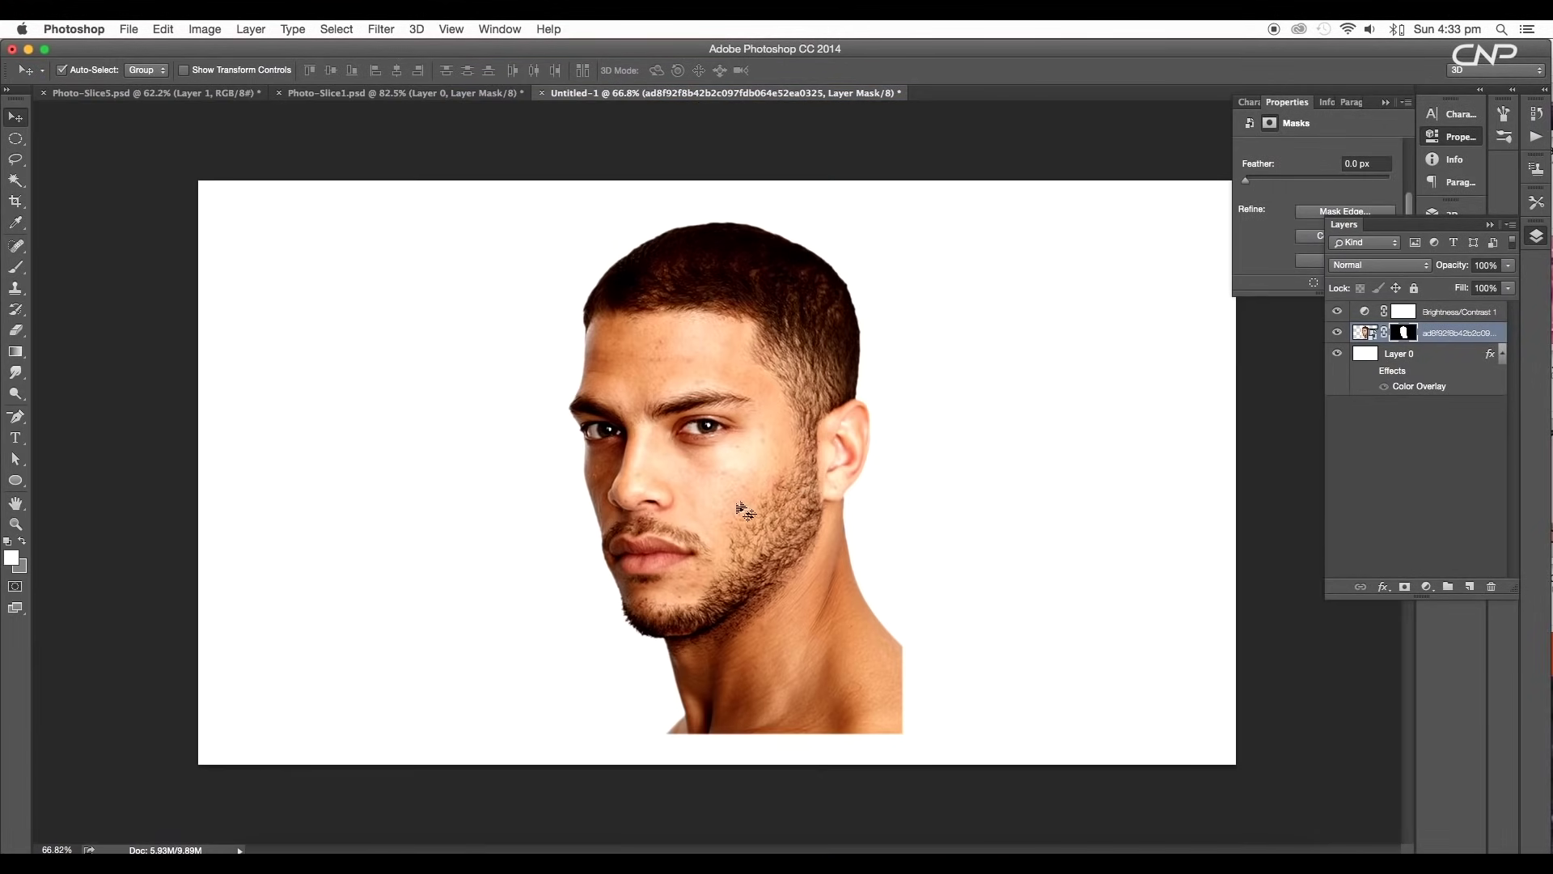
pyautogui.click(1339, 313)
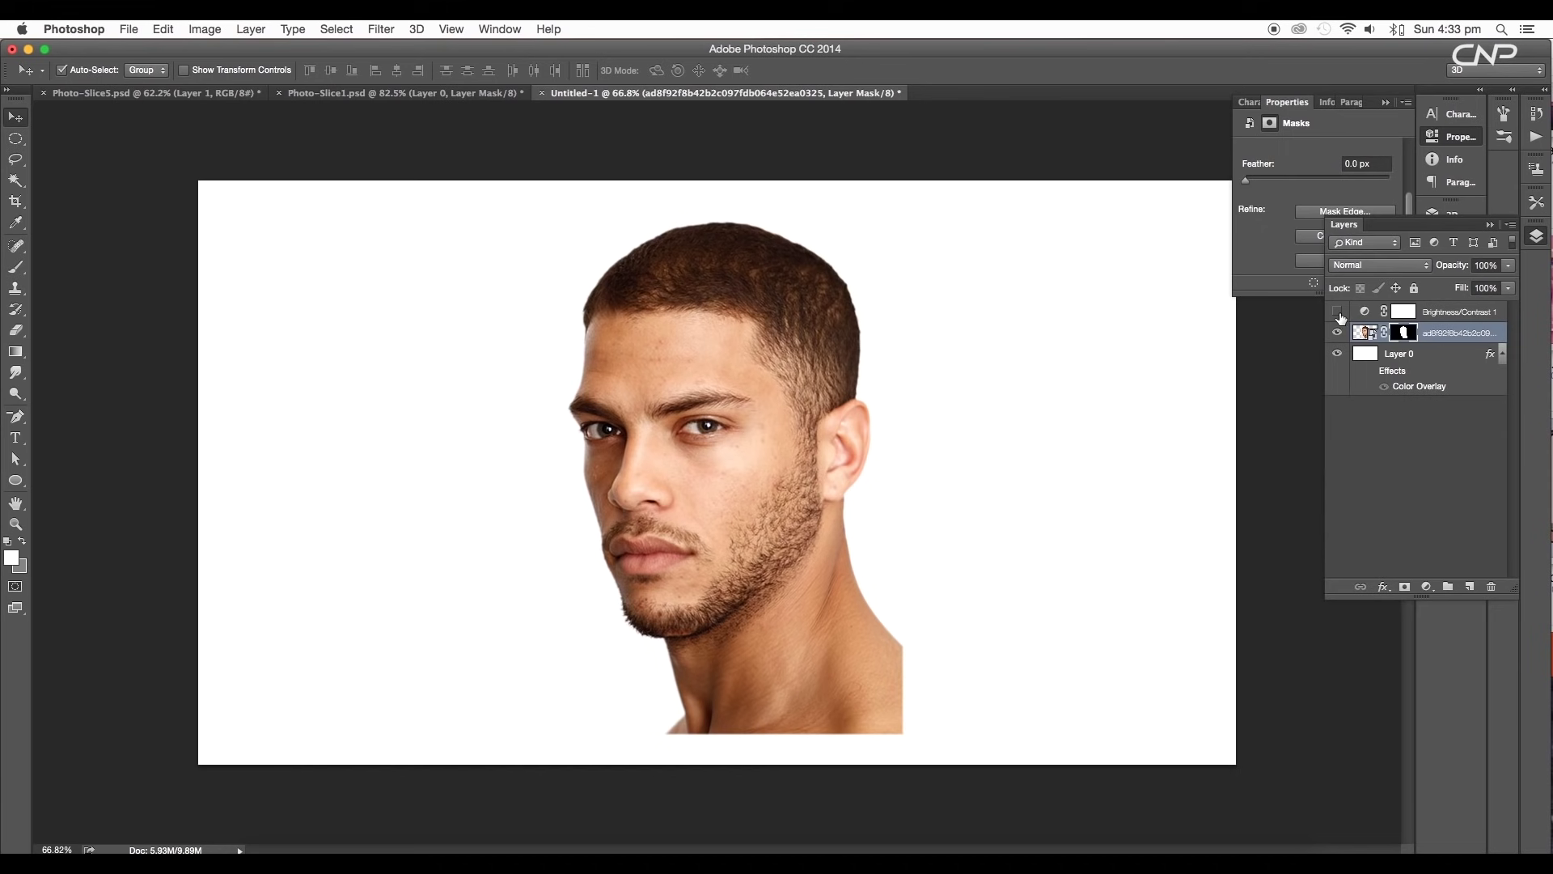
# Make a rasterized copy of the masked portrait layer, converting it to a smart object first, and hide the original layer.
pyautogui.moveTo(1468, 343); pyautogui.dragTo(1473, 588)
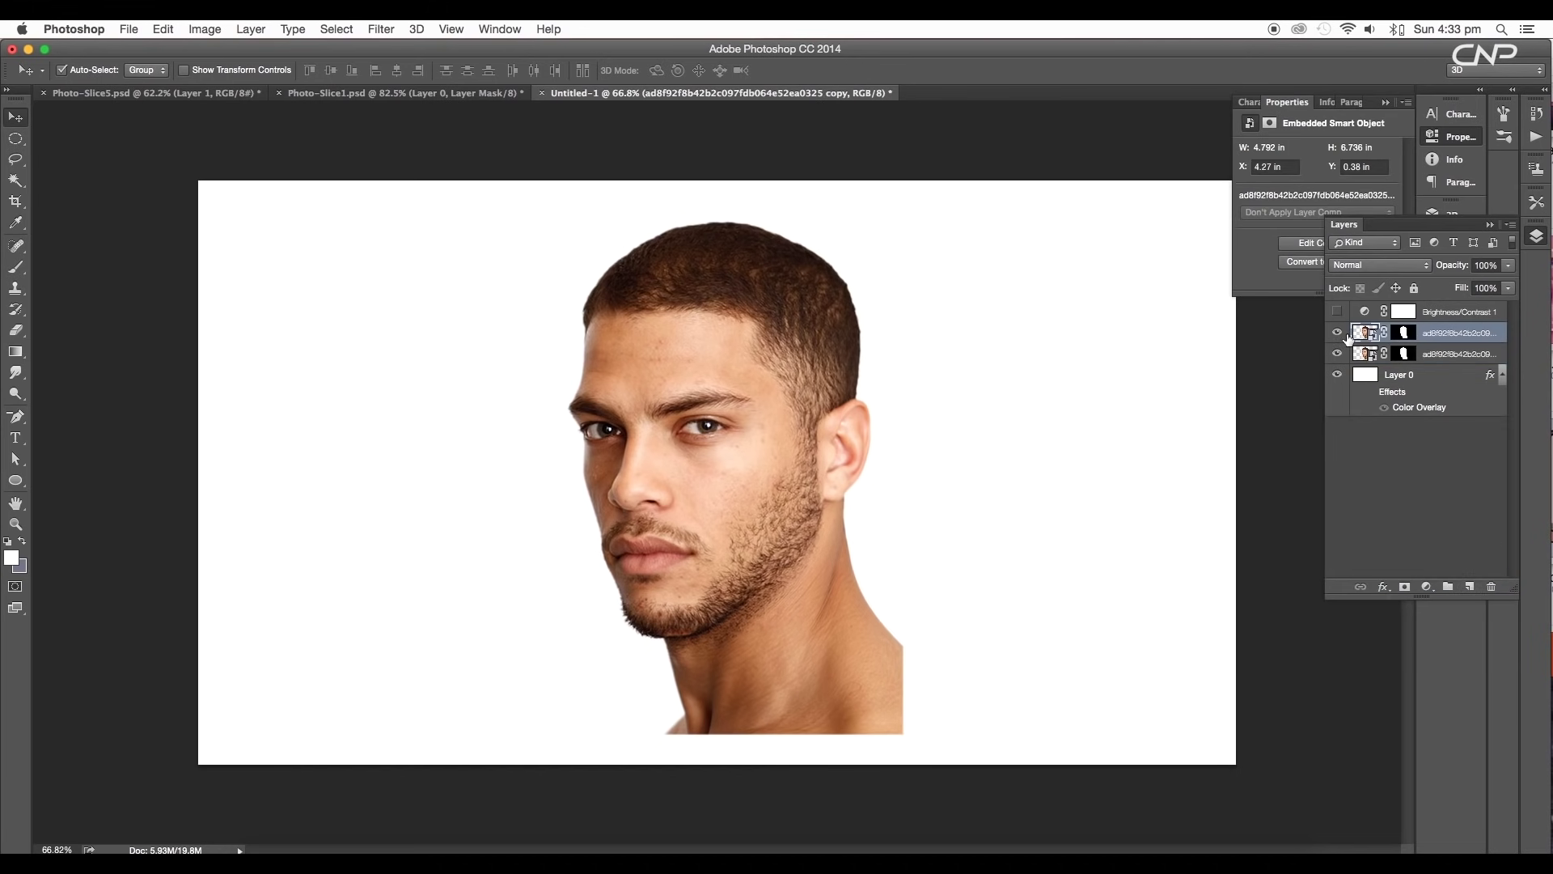
pyautogui.click(1338, 354)
pyautogui.rightClick(1451, 338)
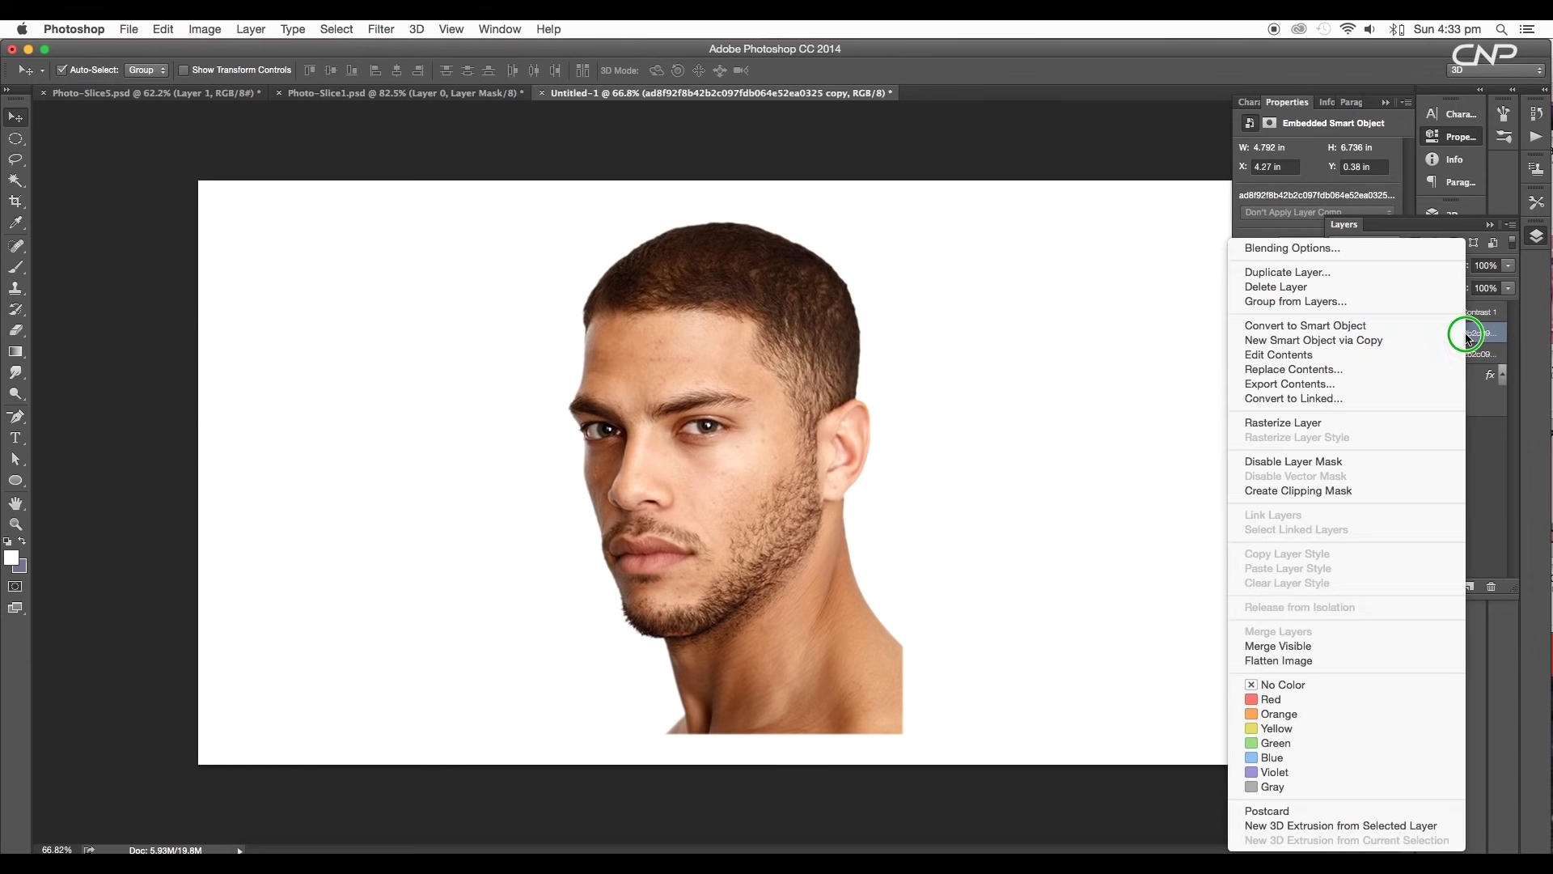
pyautogui.click(1345, 327)
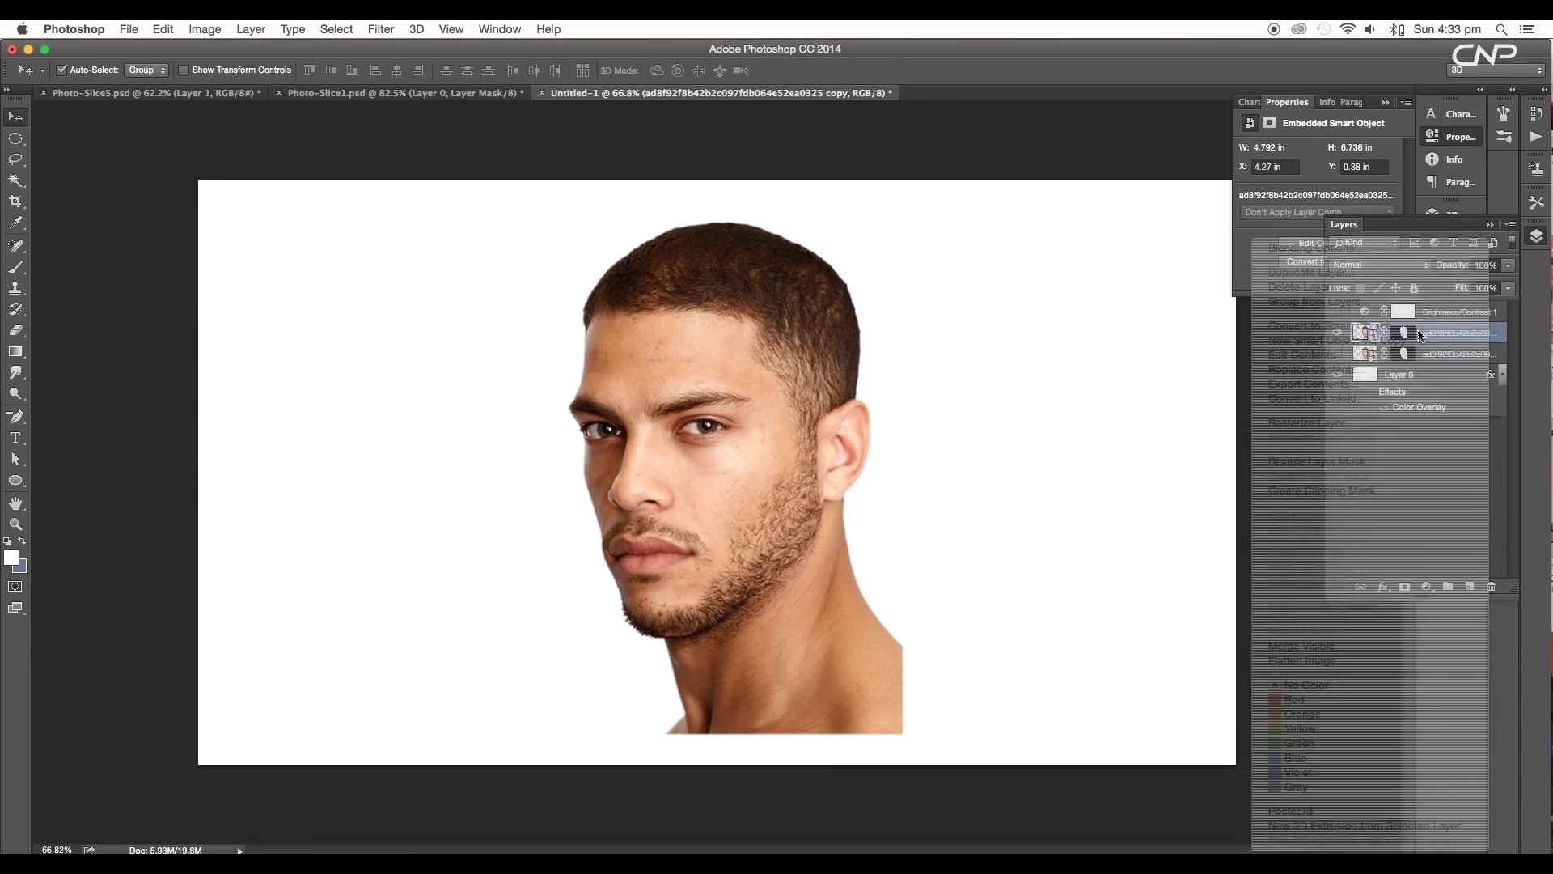
pyautogui.rightClick(1454, 396)
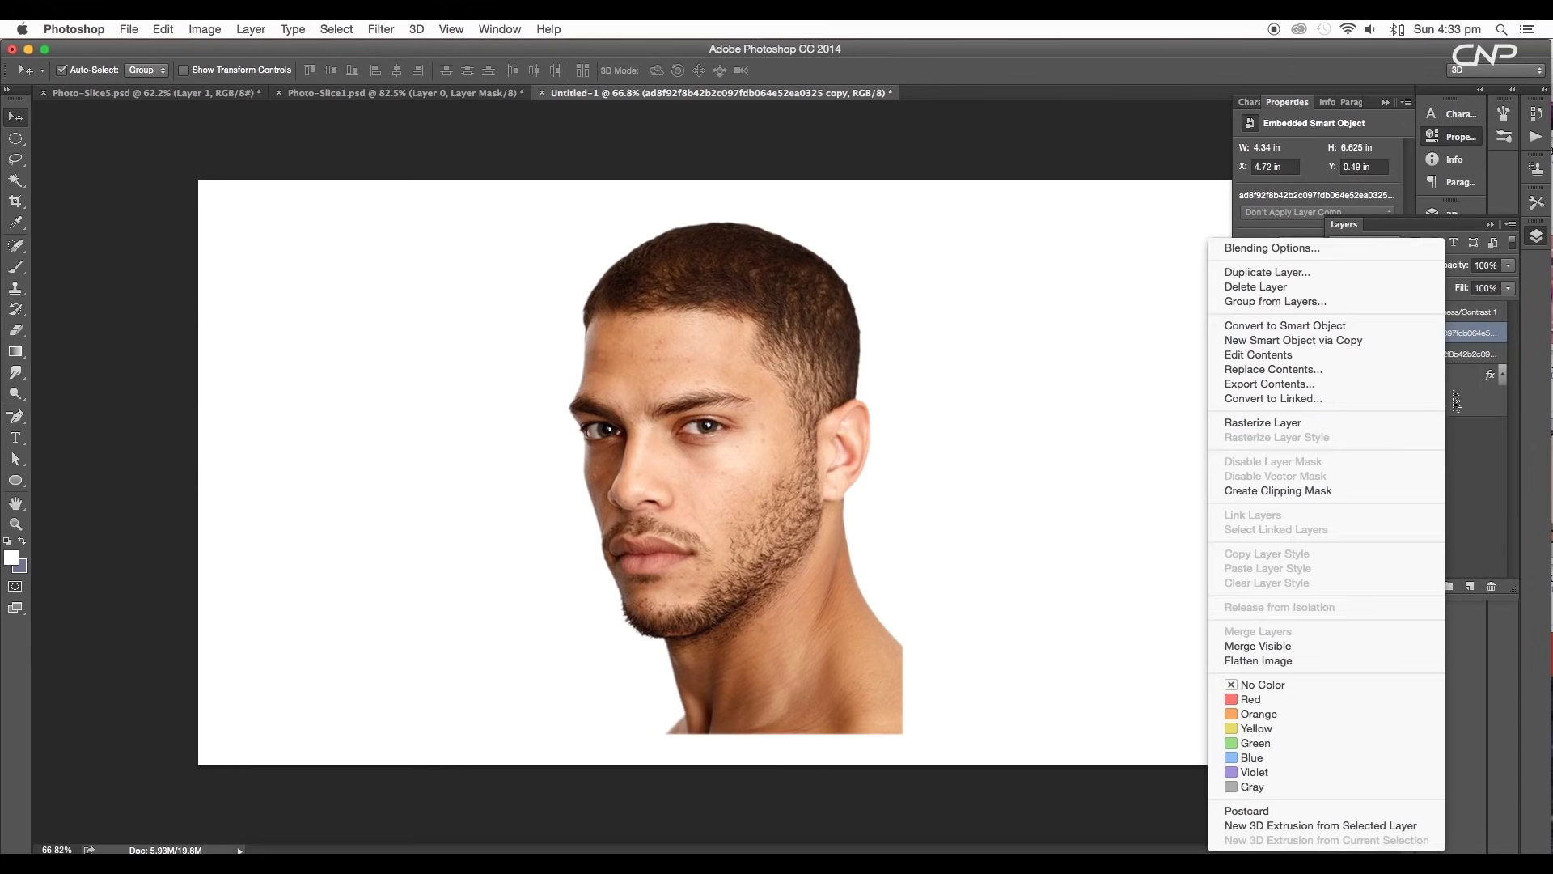
pyautogui.click(1292, 424)
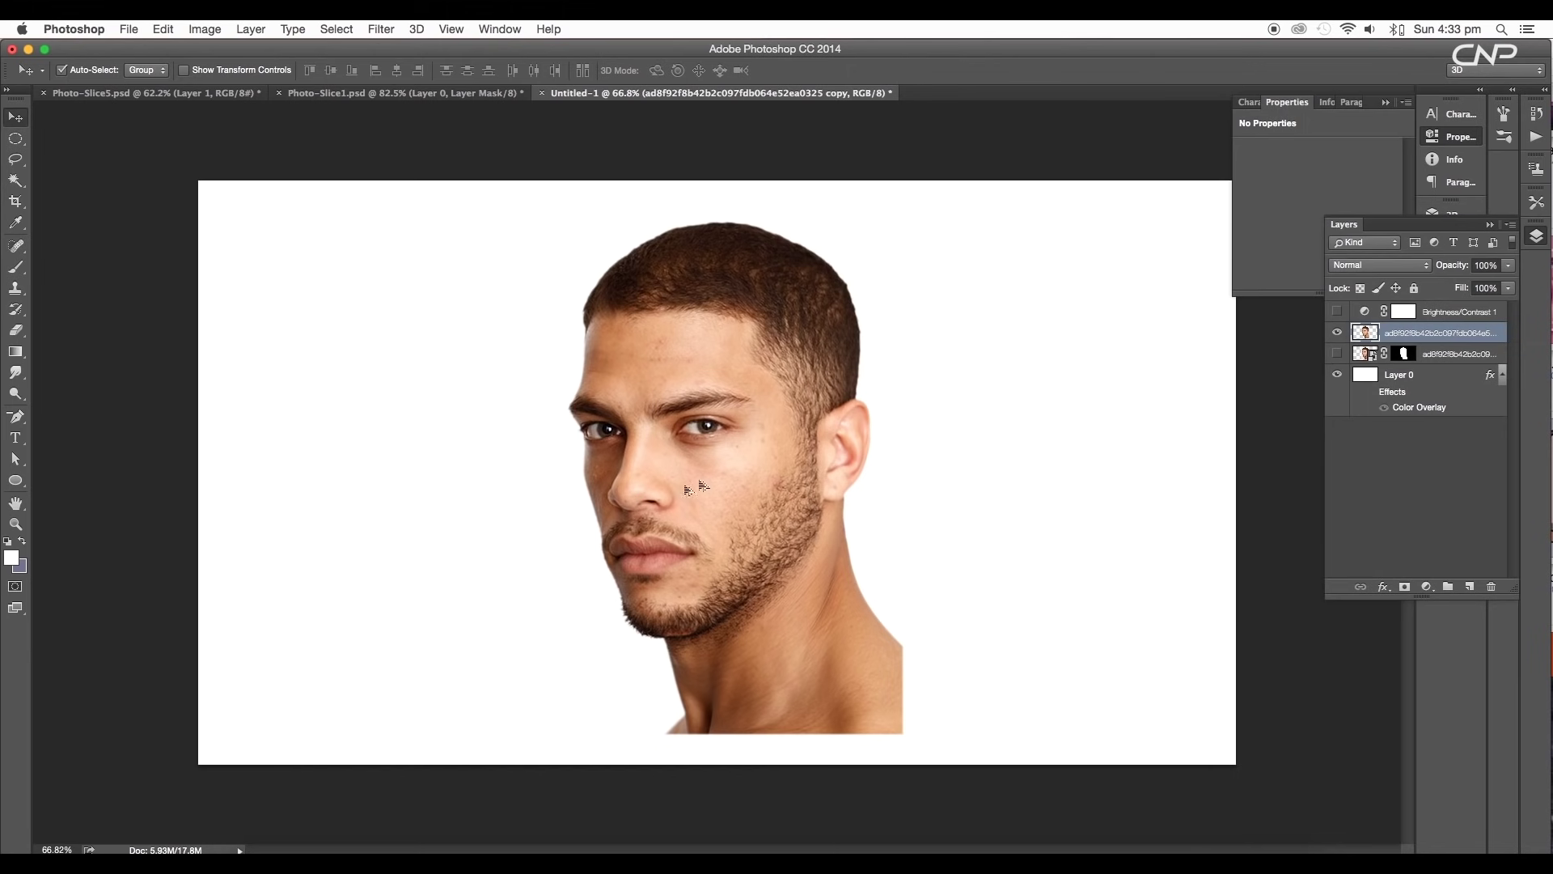
# Apply a Black & White adjustment with the Default preset to the rasterized portrait copy.
pyautogui.scroll(5, 704, 489)
pyautogui.moveTo(757, 529); pyautogui.dragTo(754, 495)
pyautogui.scroll(-7, 754, 496)
pyautogui.scroll(5, 755, 495)
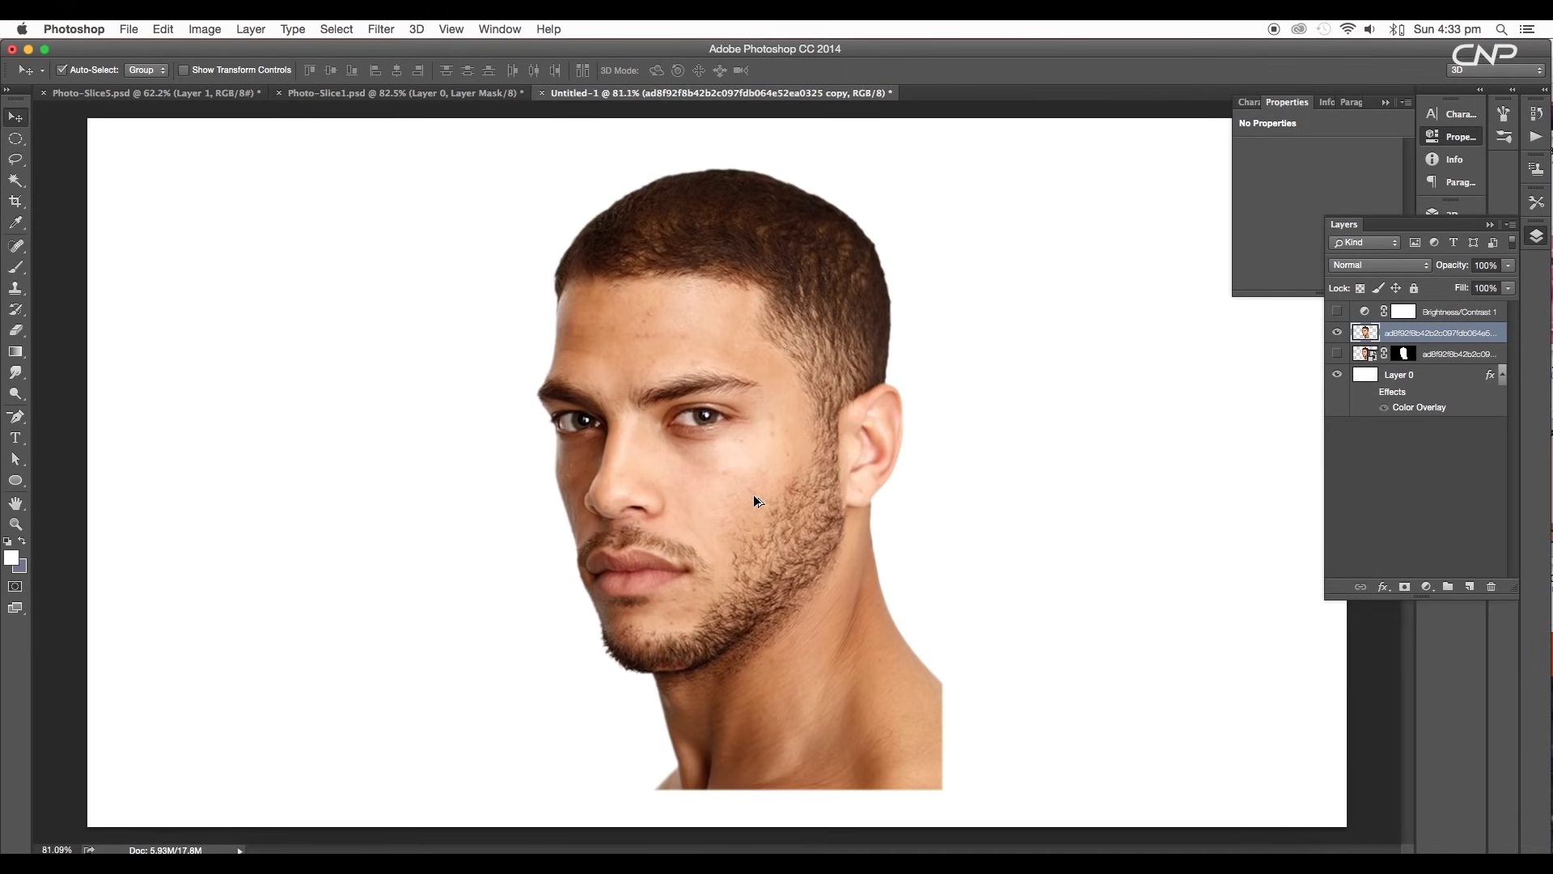
pyautogui.click(204, 29)
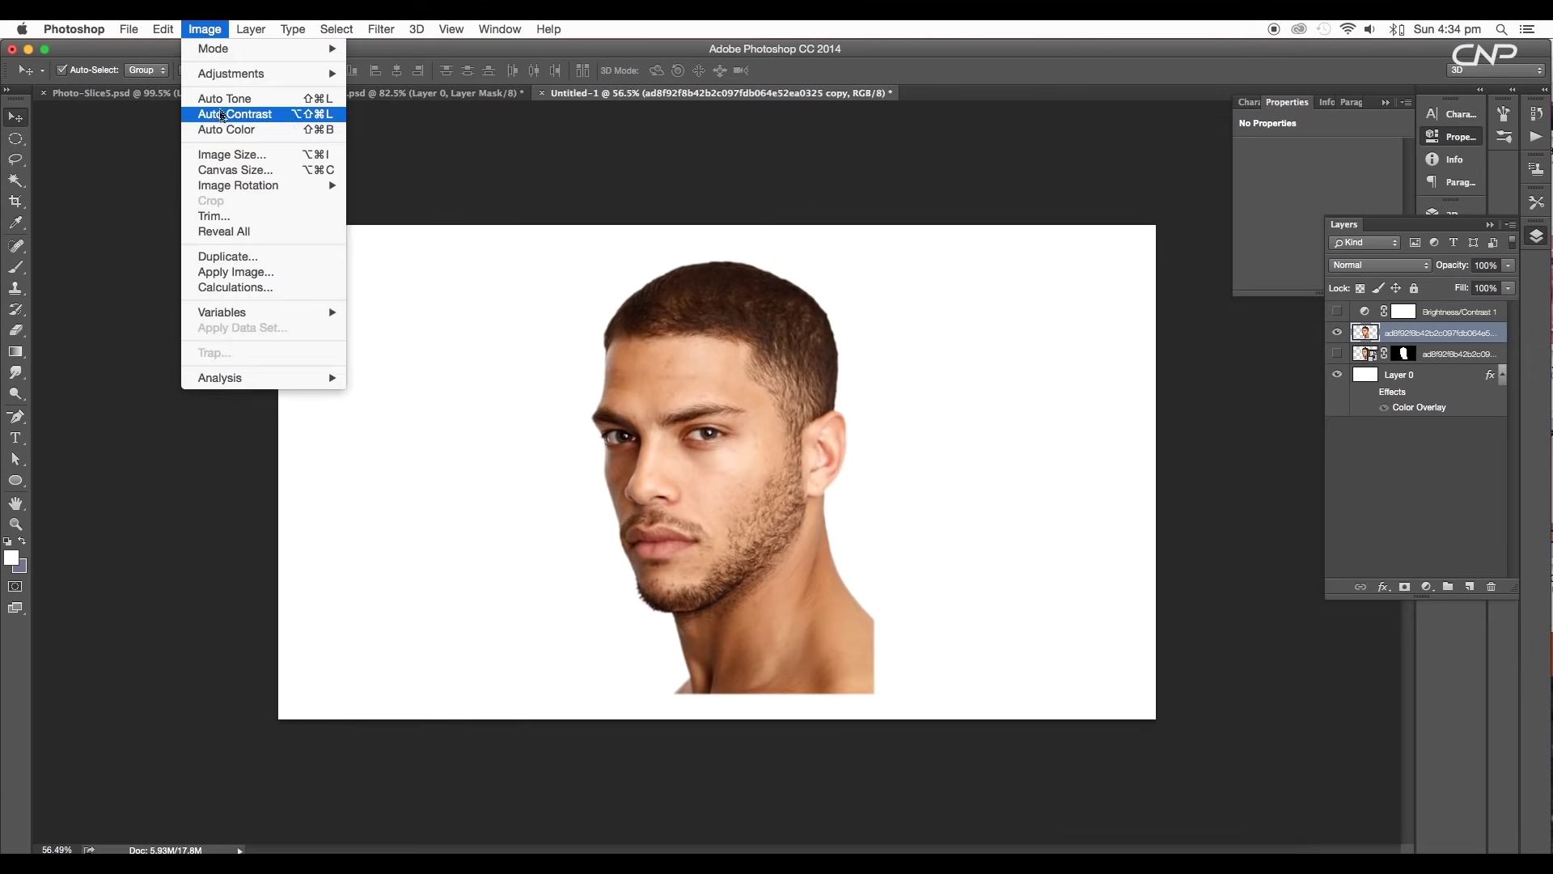
pyautogui.moveTo(234, 73)
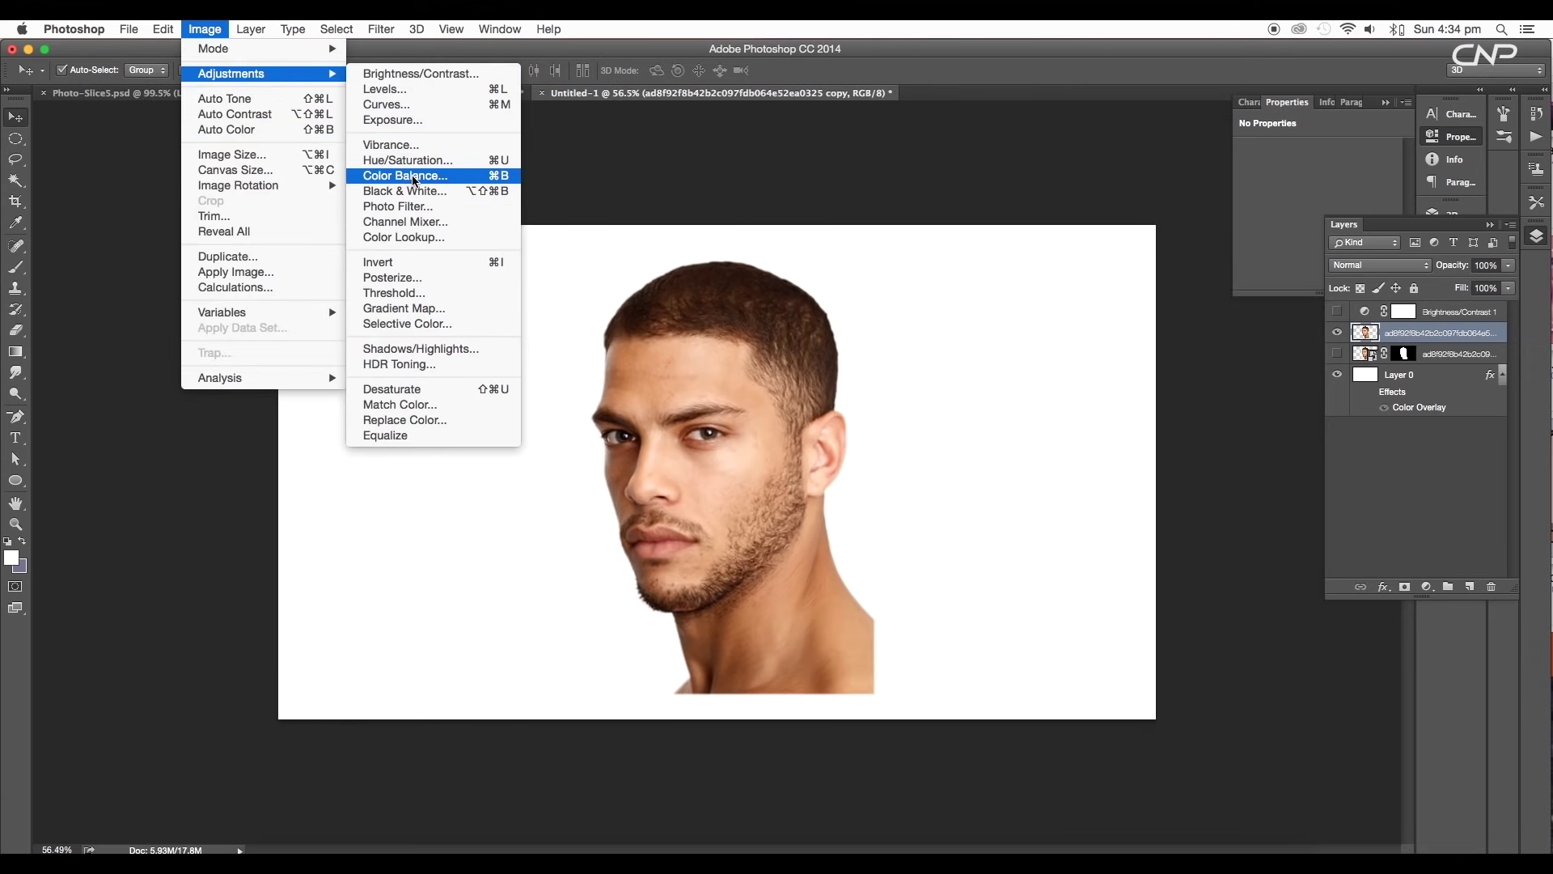
pyautogui.click(409, 191)
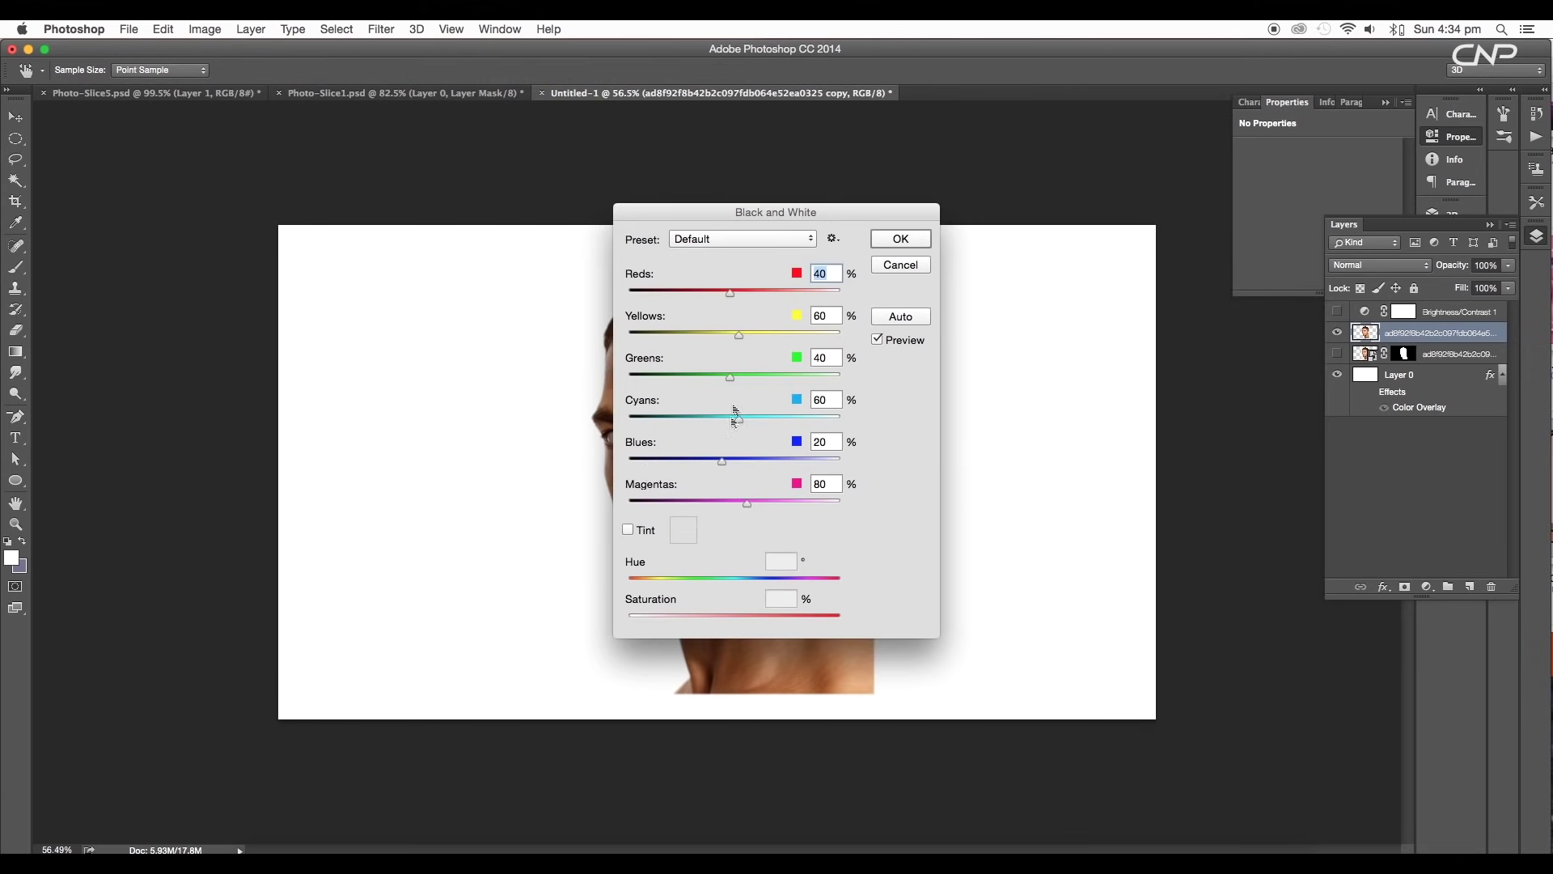
pyautogui.click(901, 239)
# Start a Pen tool shape path beneath the chin and trace the first part of the bearded jawline.
pyautogui.scroll(3, 769, 493)
pyautogui.scroll(-3, 769, 494)
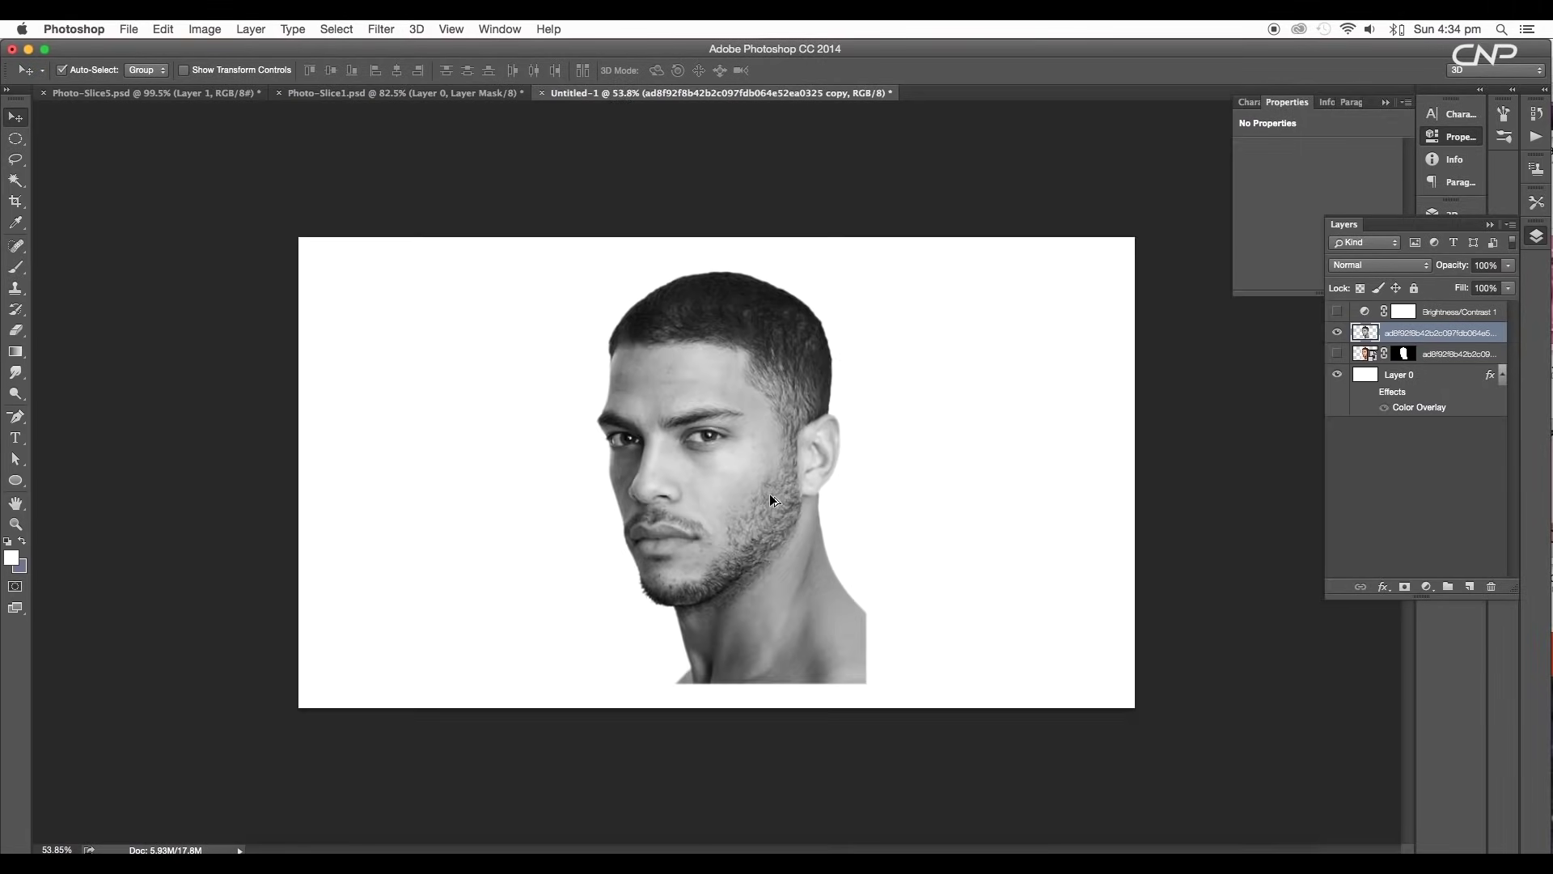
pyautogui.scroll(5, 769, 493)
pyautogui.moveTo(808, 664); pyautogui.dragTo(748, 548)
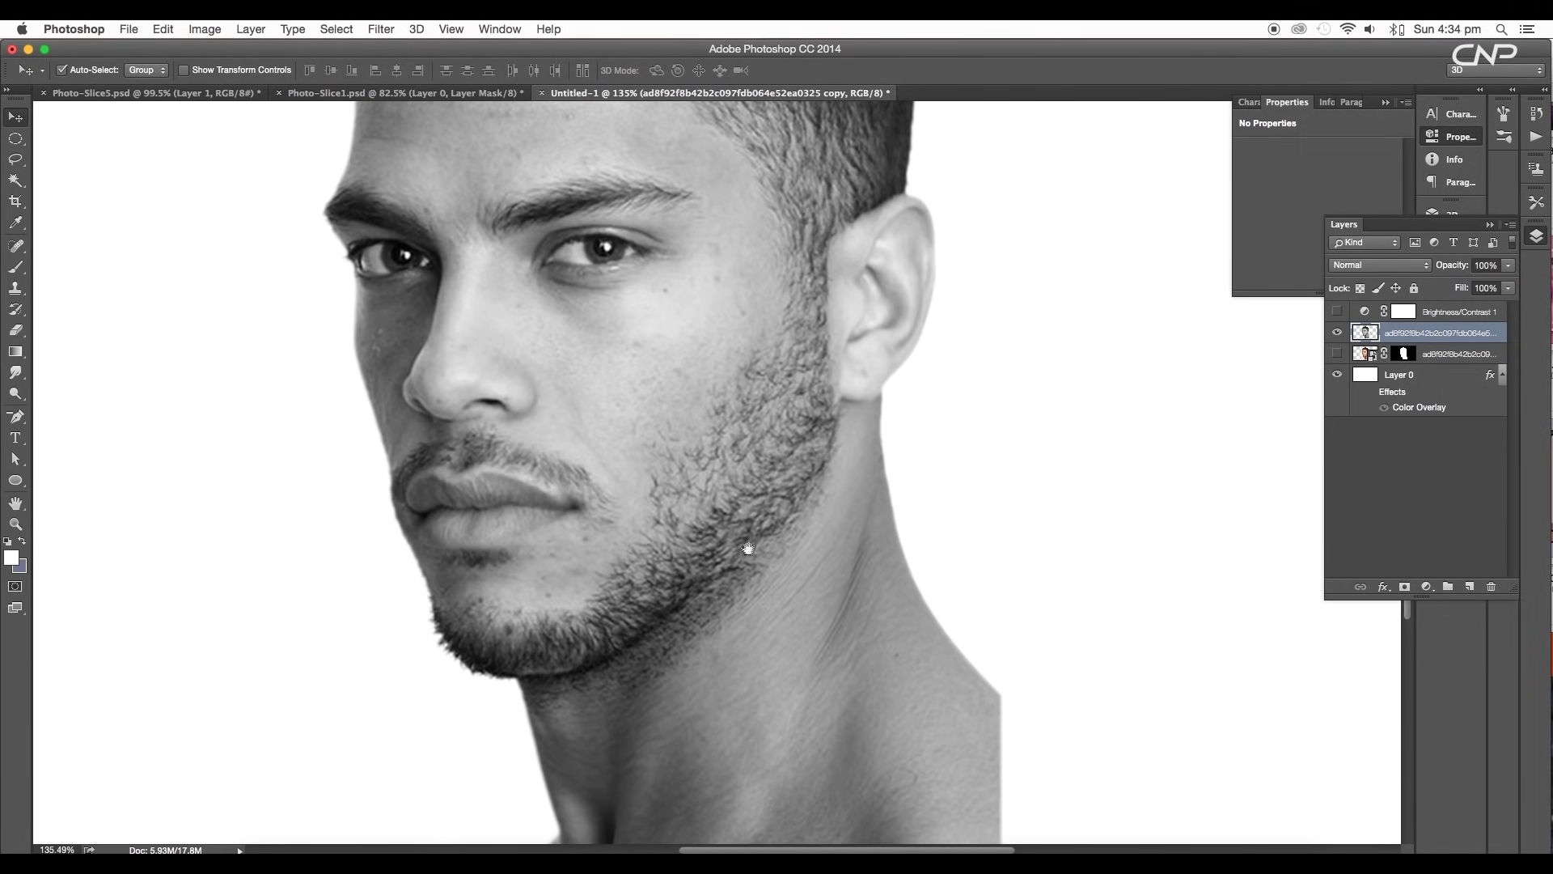
pyautogui.press('p')
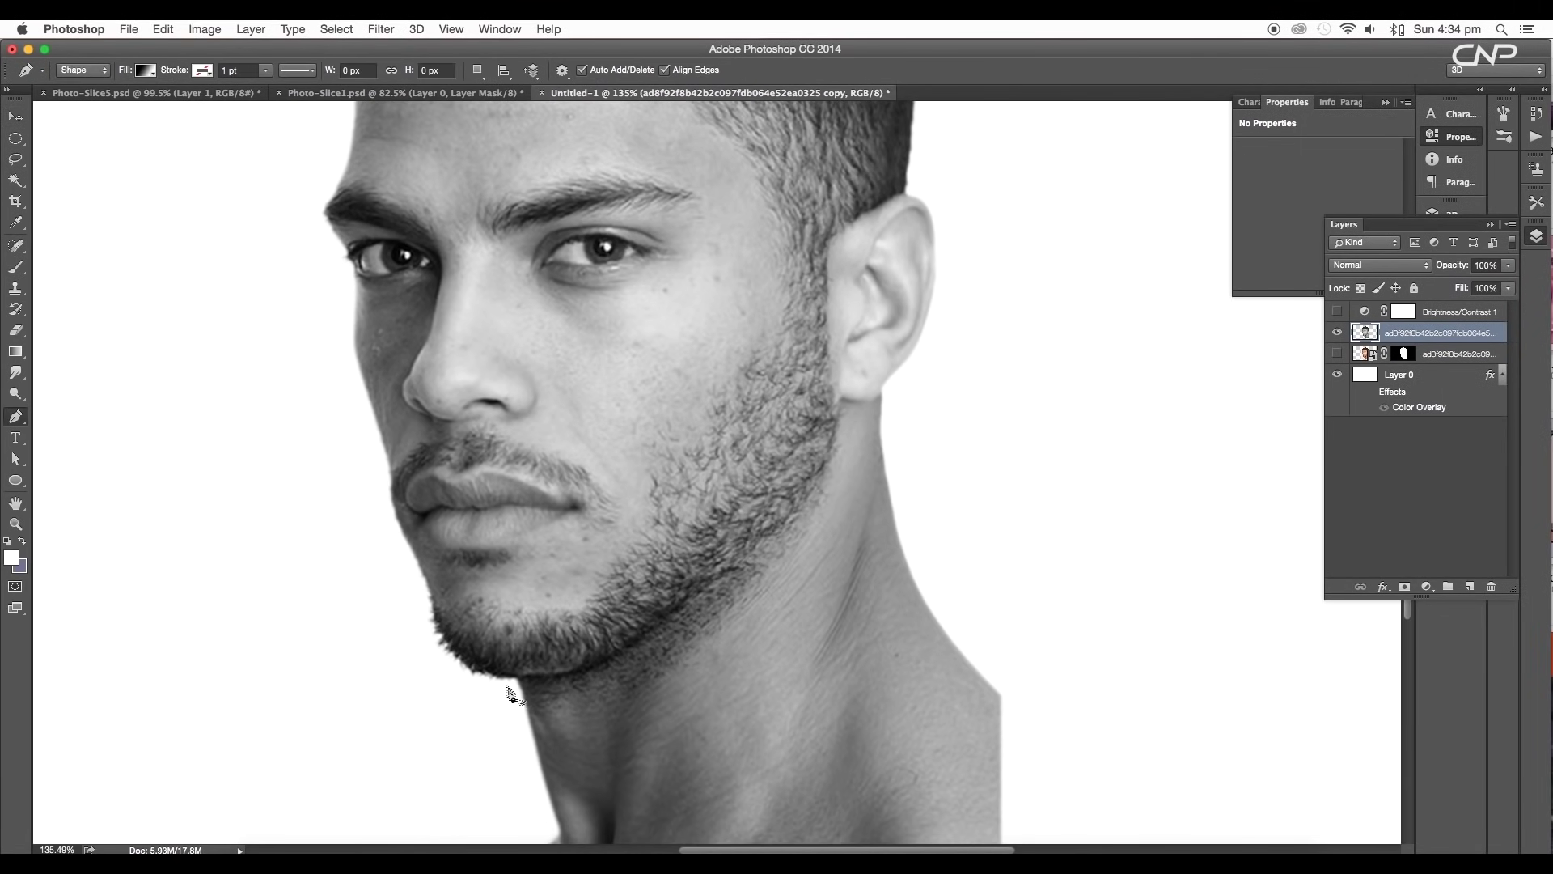
pyautogui.scroll(6, 503, 712)
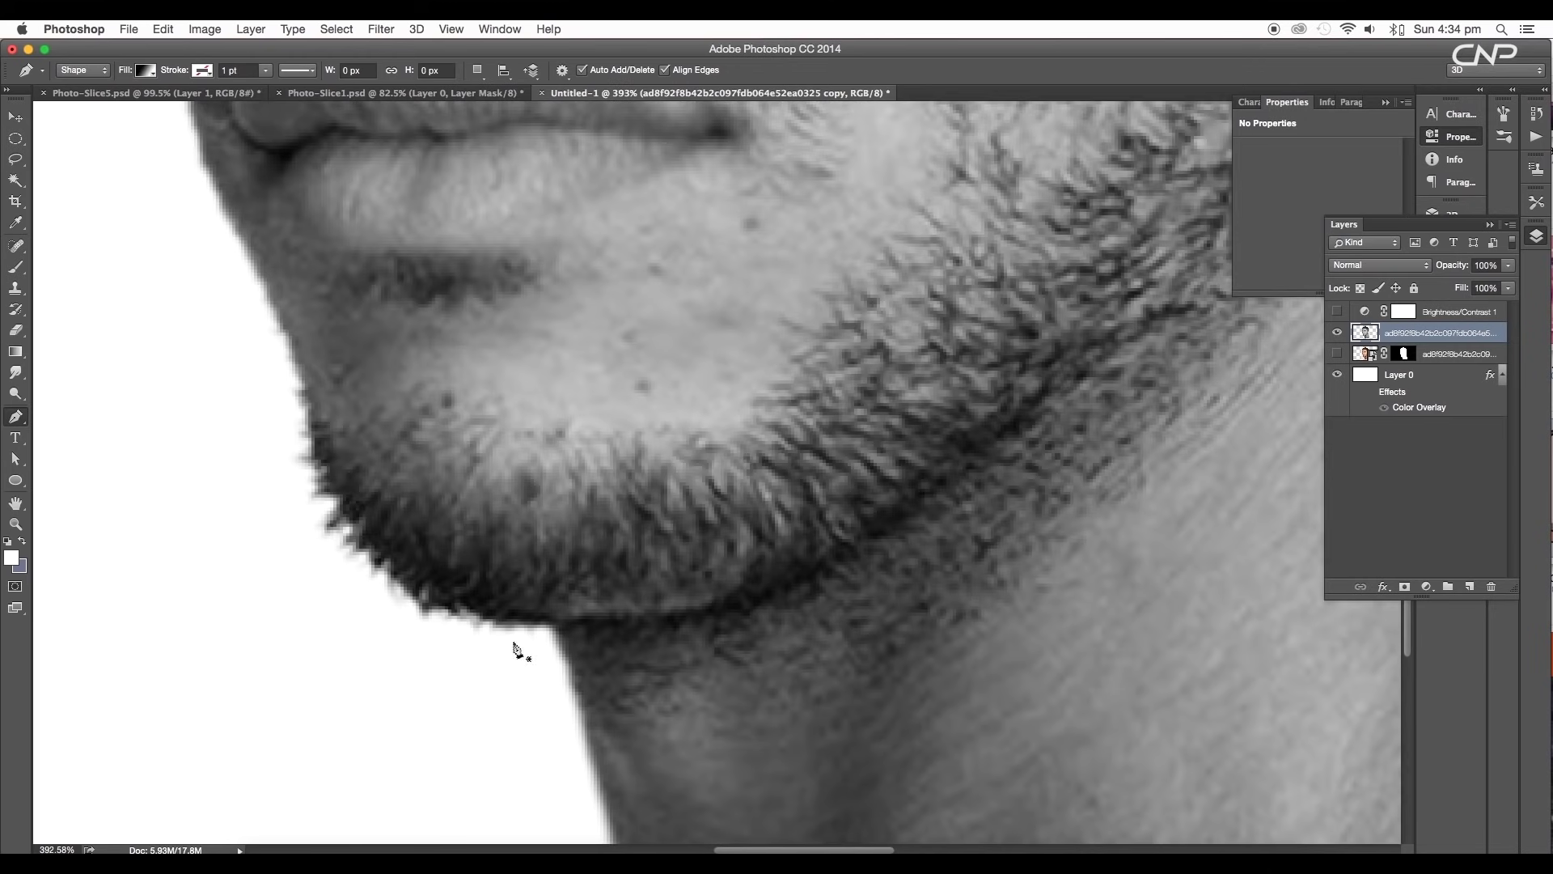
pyautogui.click(486, 634)
pyautogui.moveTo(587, 634); pyautogui.dragTo(617, 602)
pyautogui.hscroll(4, 559, 654)
pyautogui.scroll(3, 558, 654)
pyautogui.hscroll(4, 618, 601)
pyautogui.scroll(3, 617, 601)
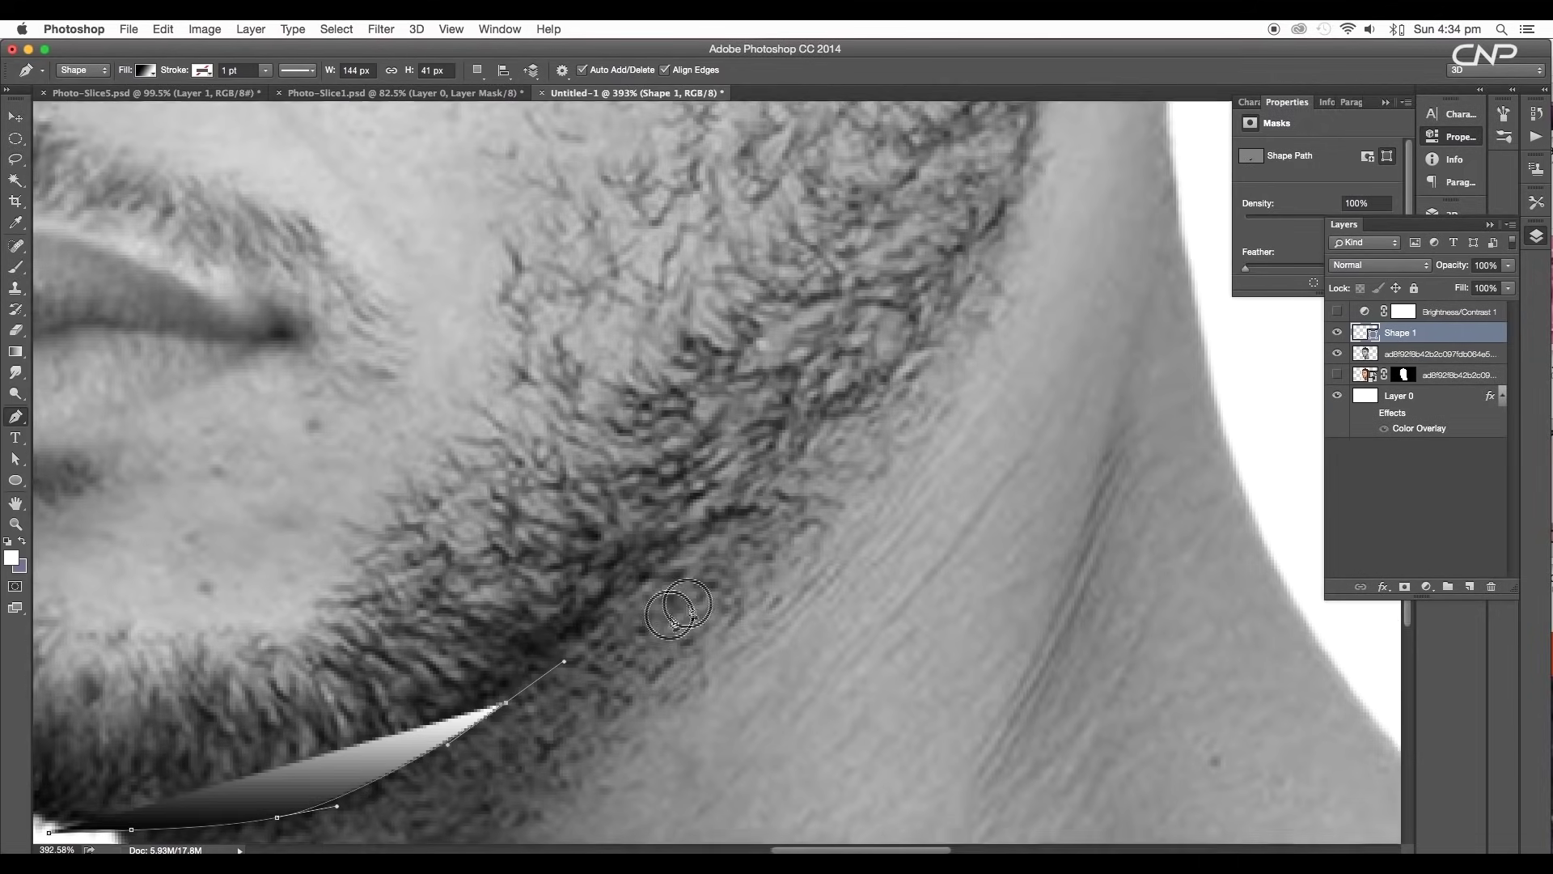
# Set the shape's fill to none and continue the path along the jaw to the back of the earlobe.
pyautogui.click(150, 72)
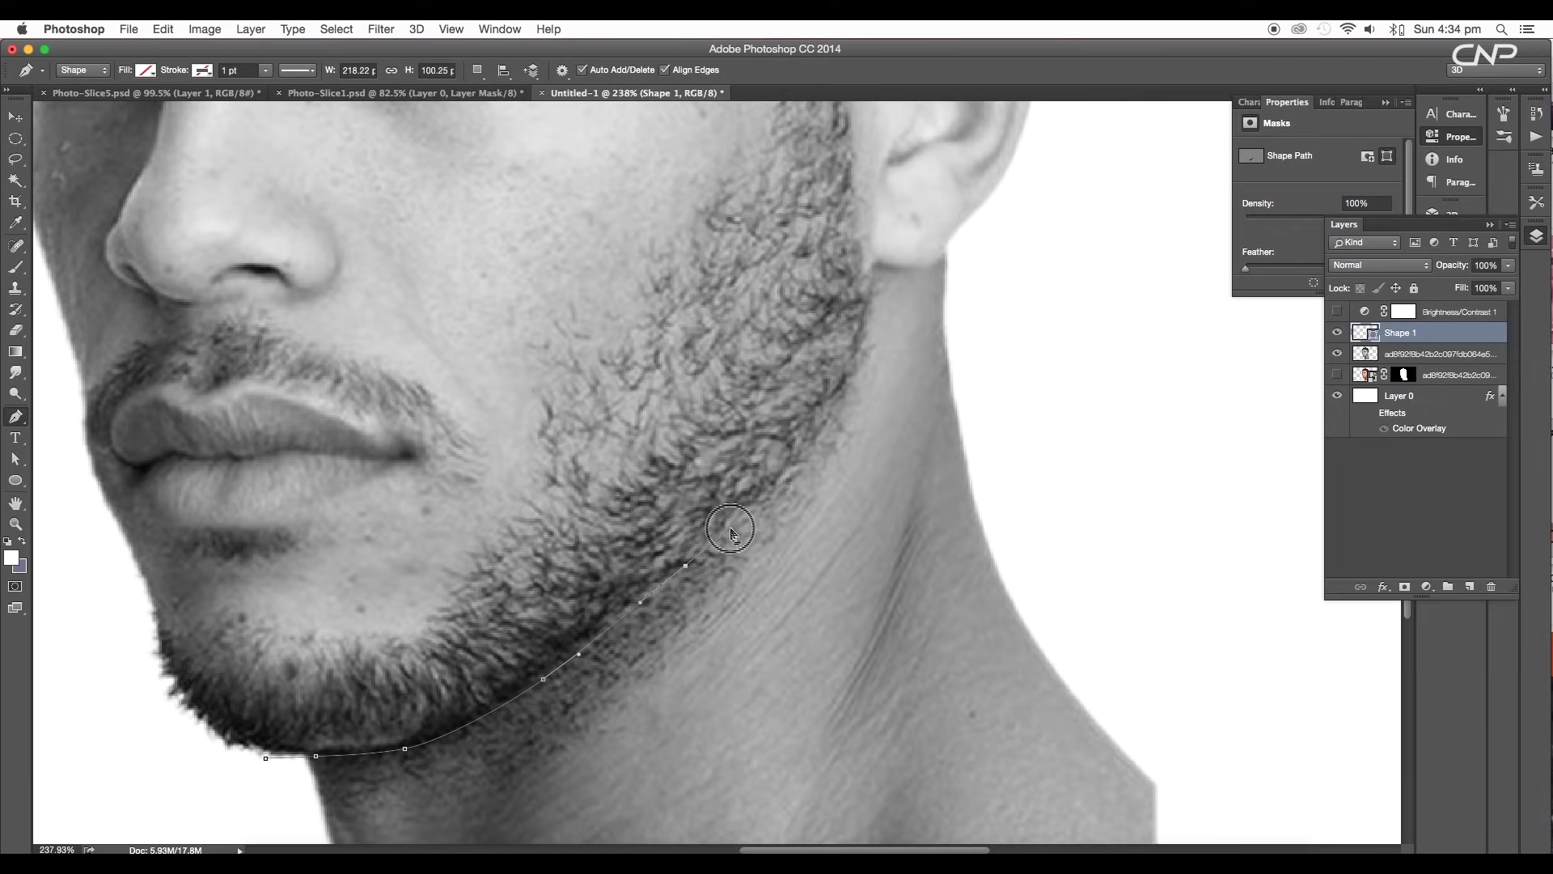
pyautogui.moveTo(773, 485); pyautogui.dragTo(657, 578)
pyautogui.moveTo(687, 555); pyautogui.dragTo(671, 500)
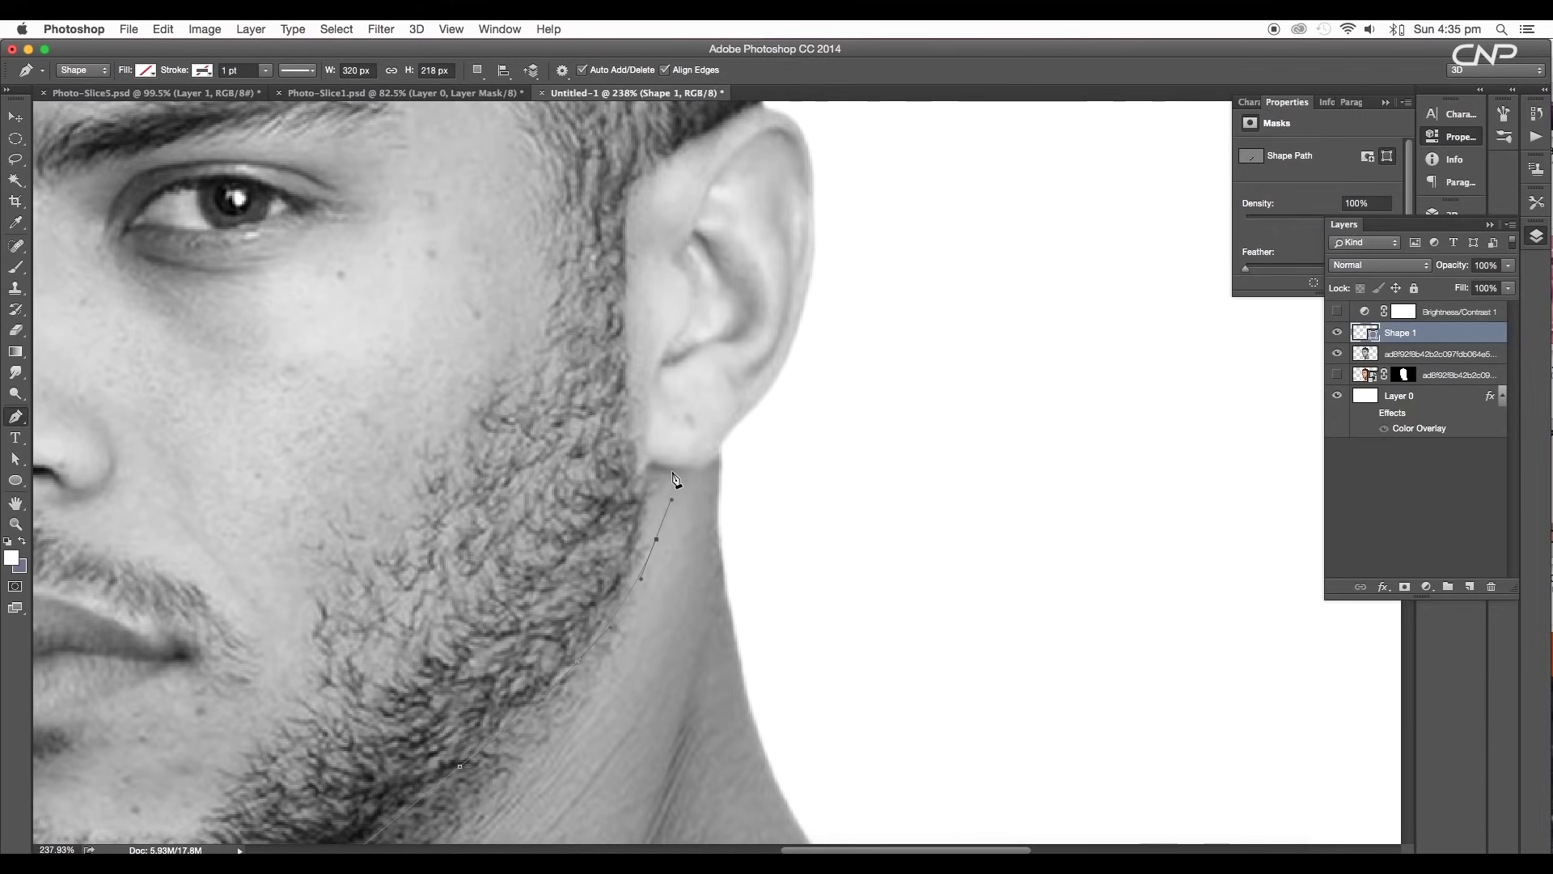
pyautogui.scroll(4, 671, 479)
pyautogui.click(775, 474)
pyautogui.click(809, 409)
# Extend the path with straight segments loosely around the neck and shoulder until it encloses them.
pyautogui.scroll(-8, 861, 435)
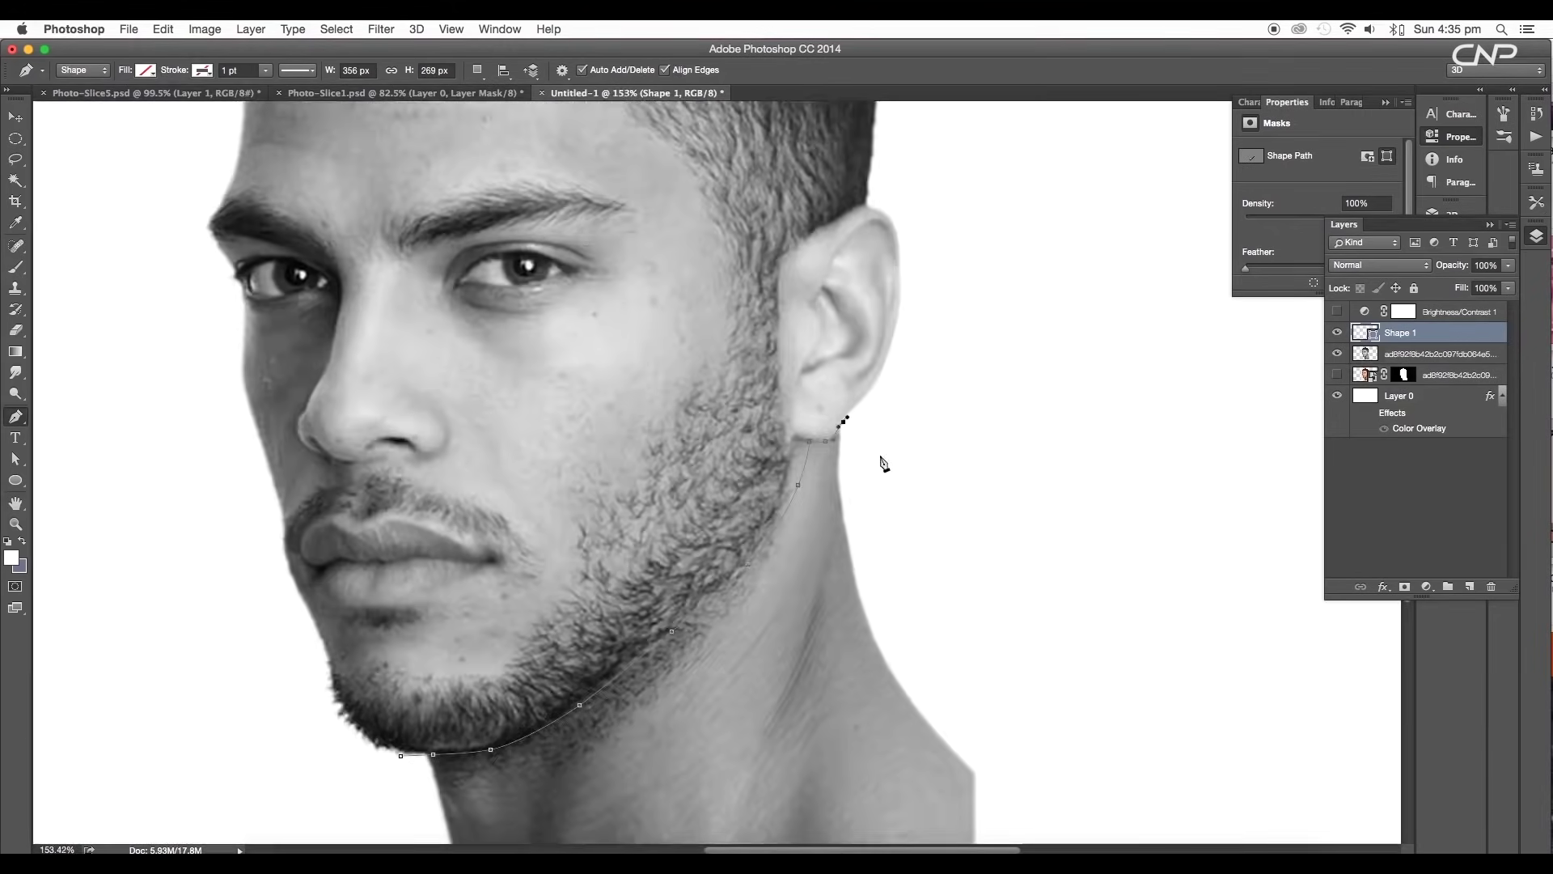
pyautogui.click(1004, 511)
pyautogui.click(1048, 775)
pyautogui.click(949, 814)
pyautogui.click(612, 817)
pyautogui.click(474, 776)
# Make a new anti-aliased selection from the neck path with a feather radius of 0 pixels.
pyautogui.rightClick(869, 644)
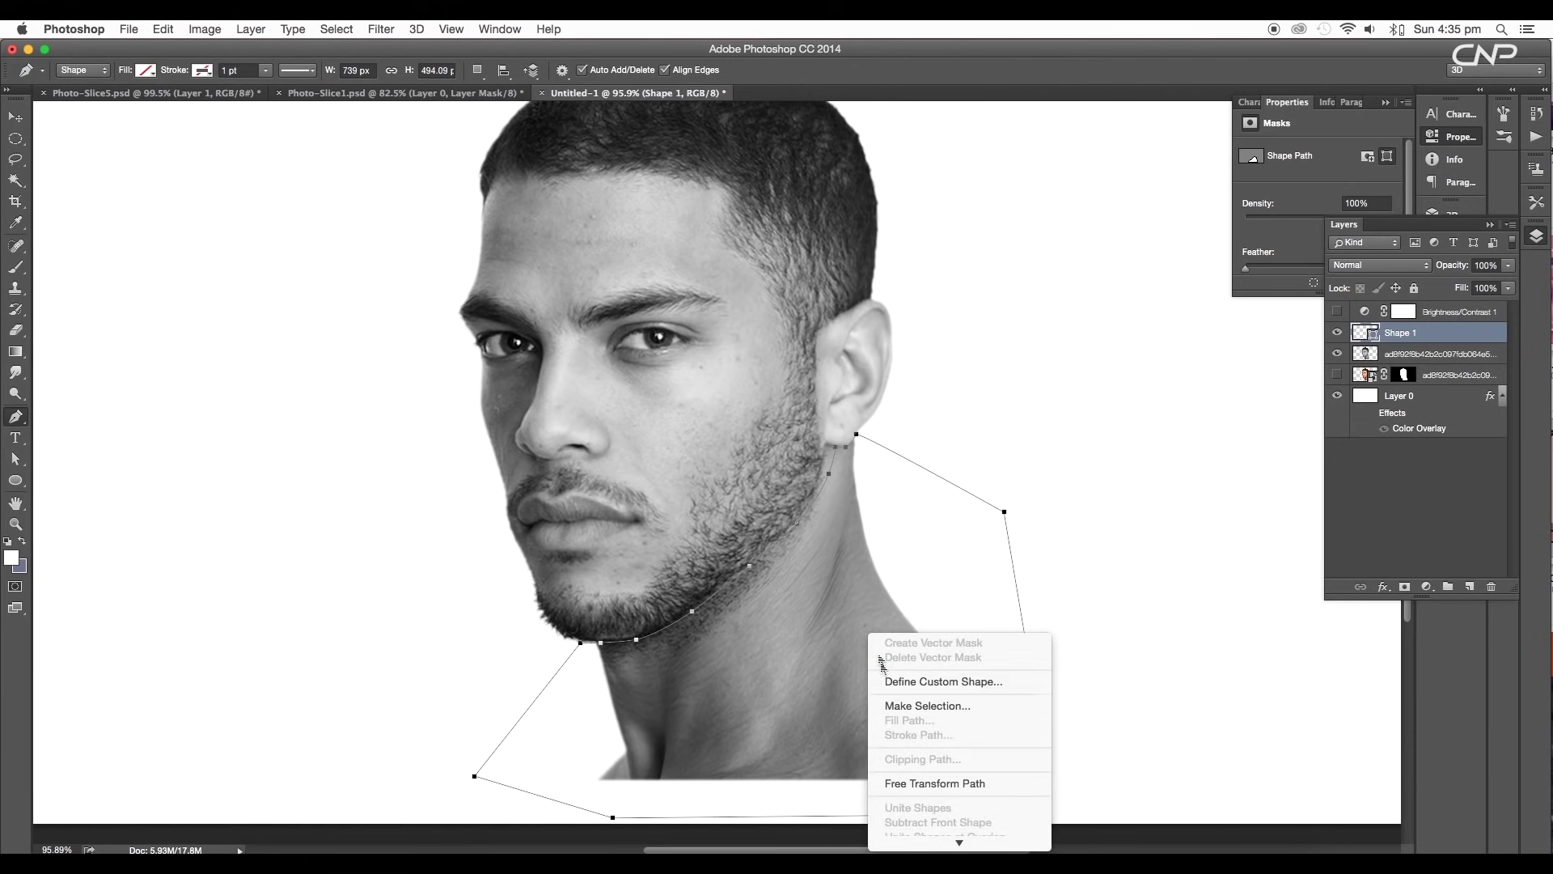
pyautogui.click(882, 705)
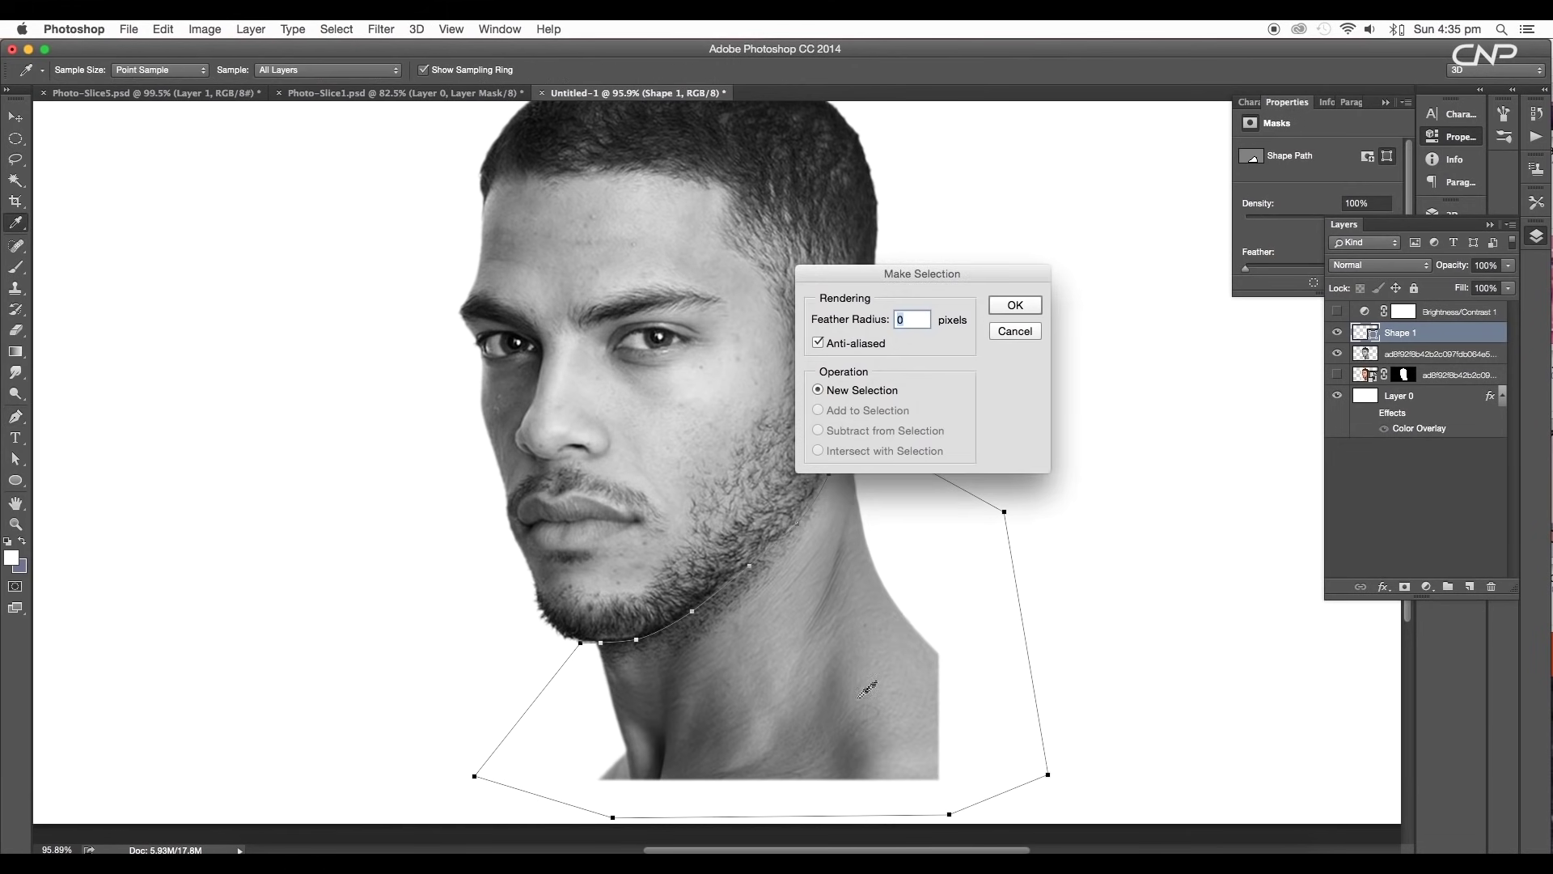
pyautogui.click(1005, 305)
# Add a layer mask to the black-and-white portrait layer from the selection and invert it to hide the neck.
pyautogui.scroll(2, 835, 602)
pyautogui.click(1452, 354)
pyautogui.click(1405, 586)
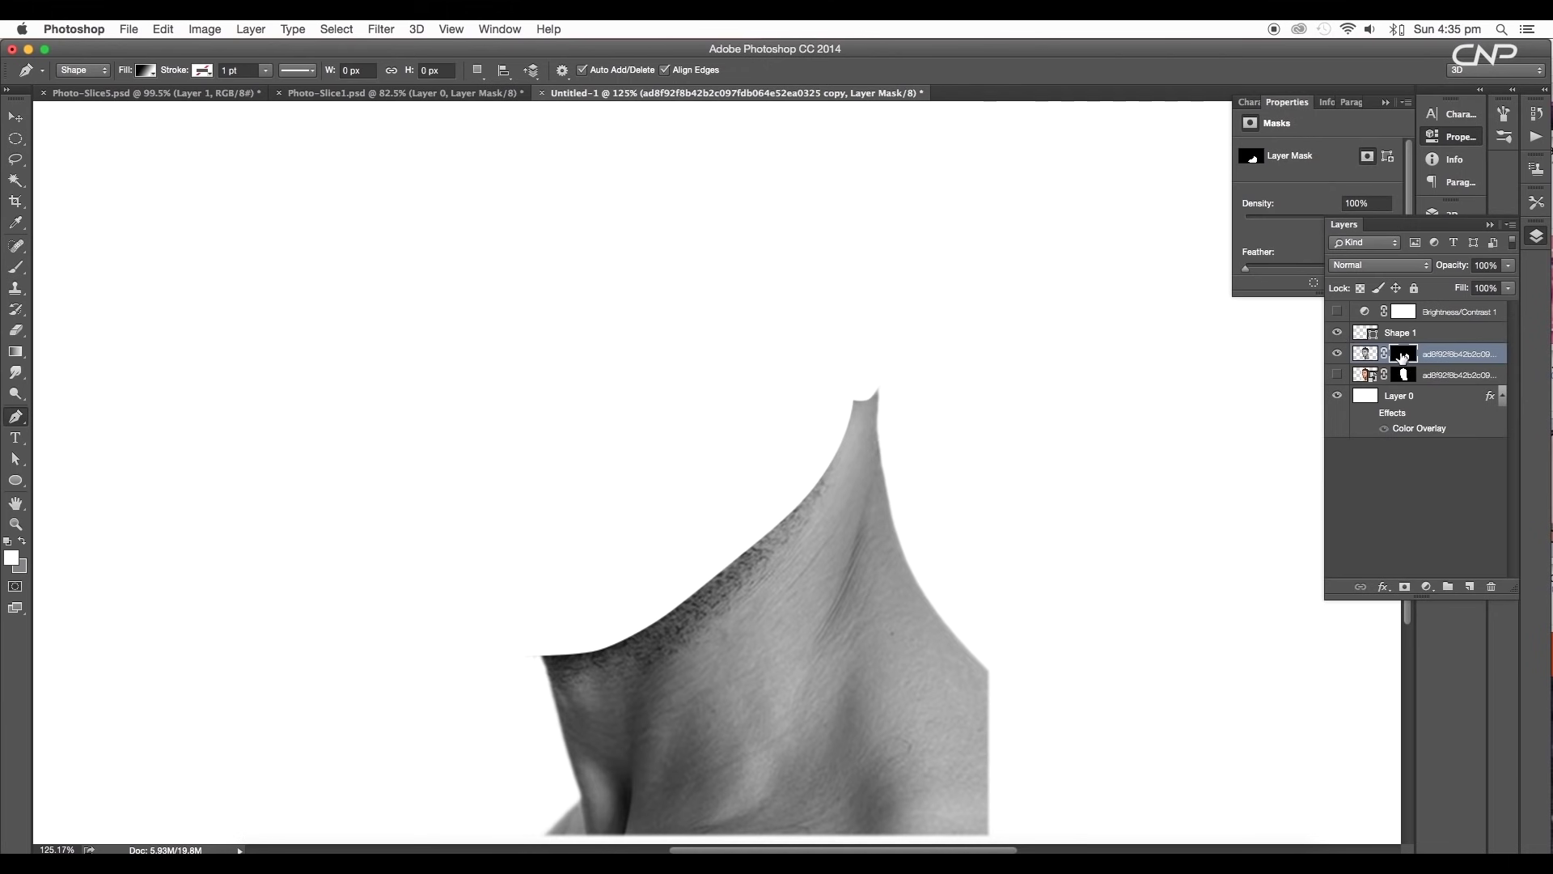
pyautogui.press('super+i')
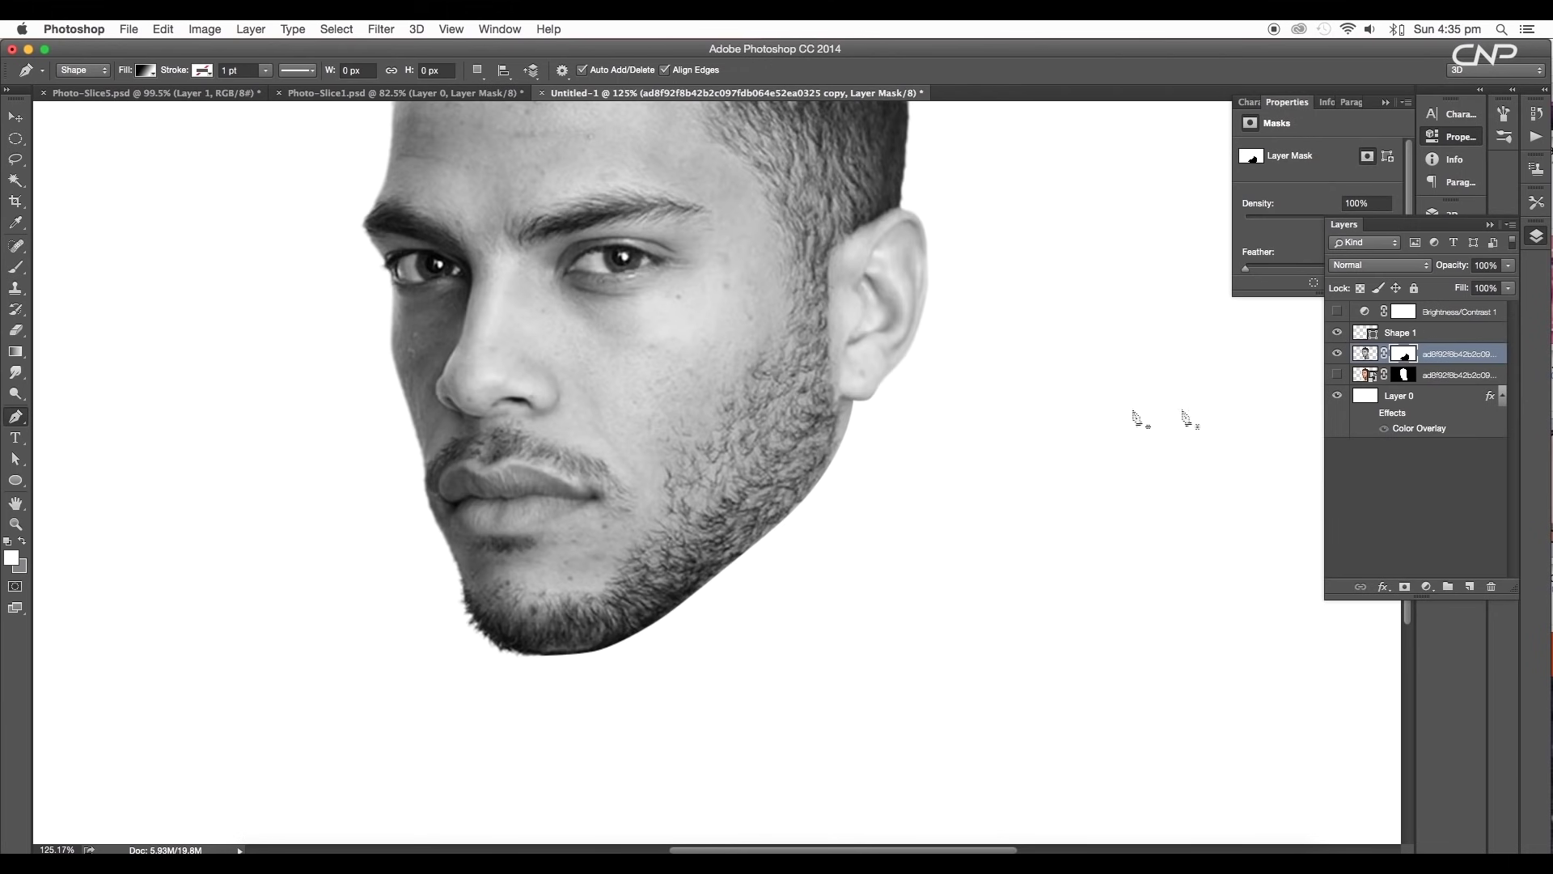
# Delete the Shape 1 layer that holds the neck path.
pyautogui.scroll(2, 806, 530)
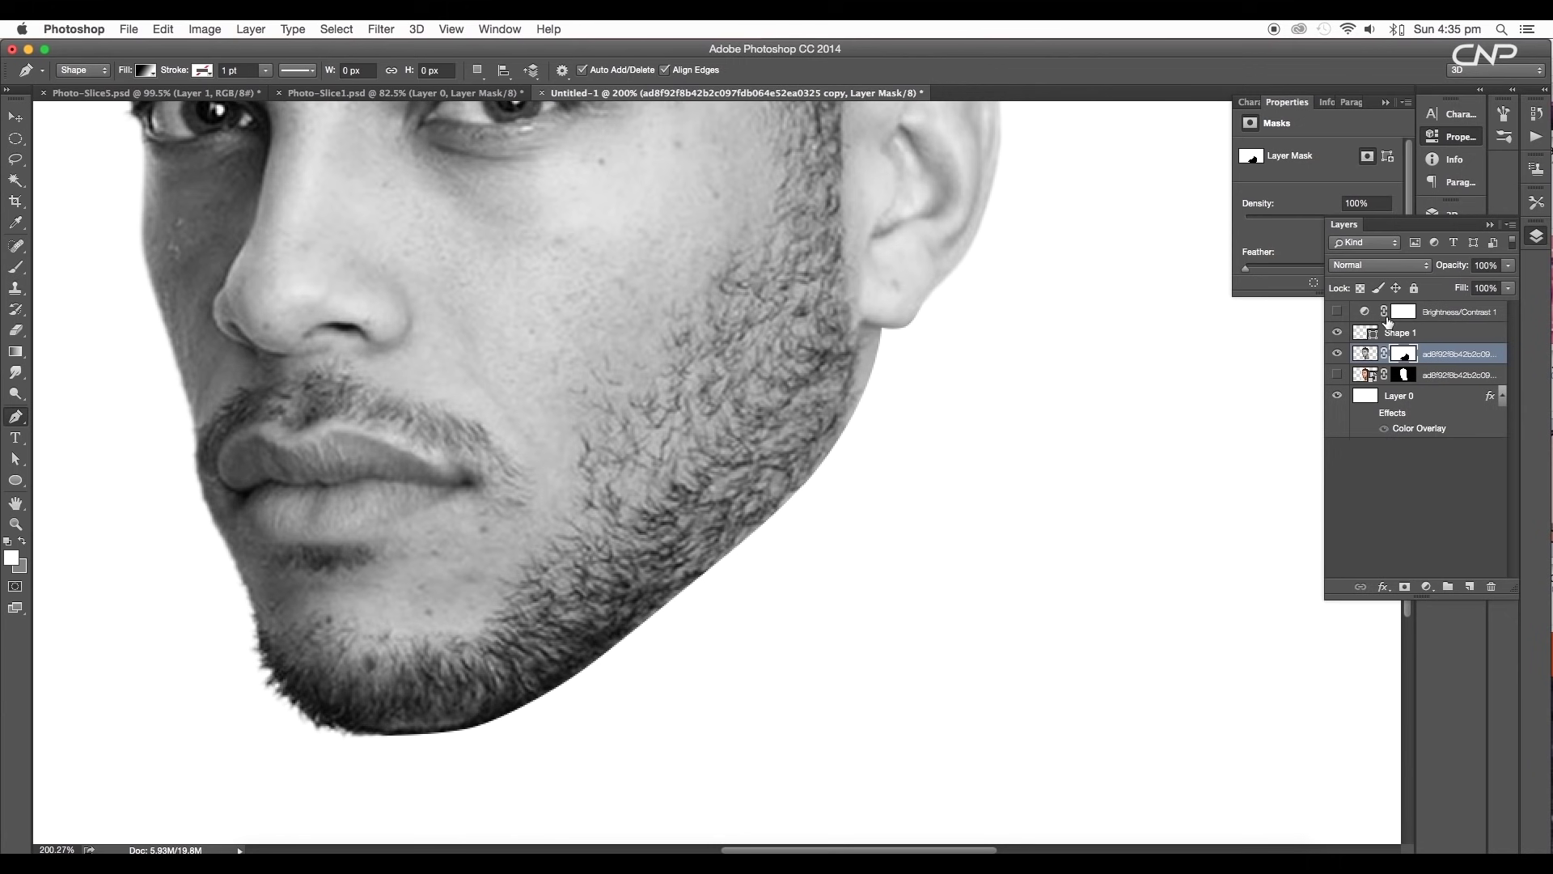
pyautogui.click(1439, 339)
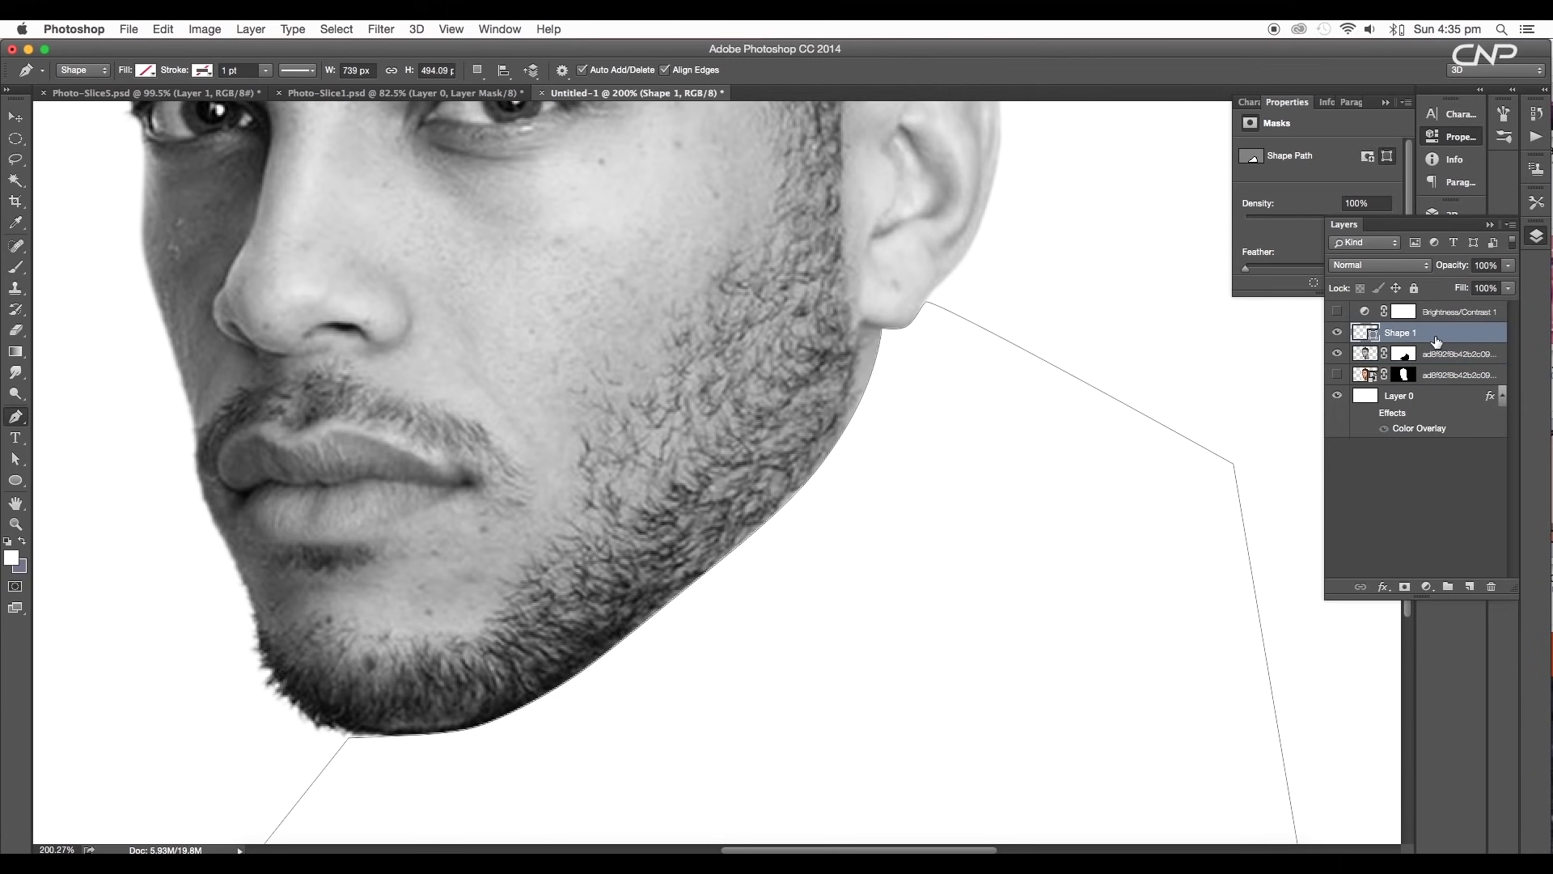
pyautogui.press('BackSpace')
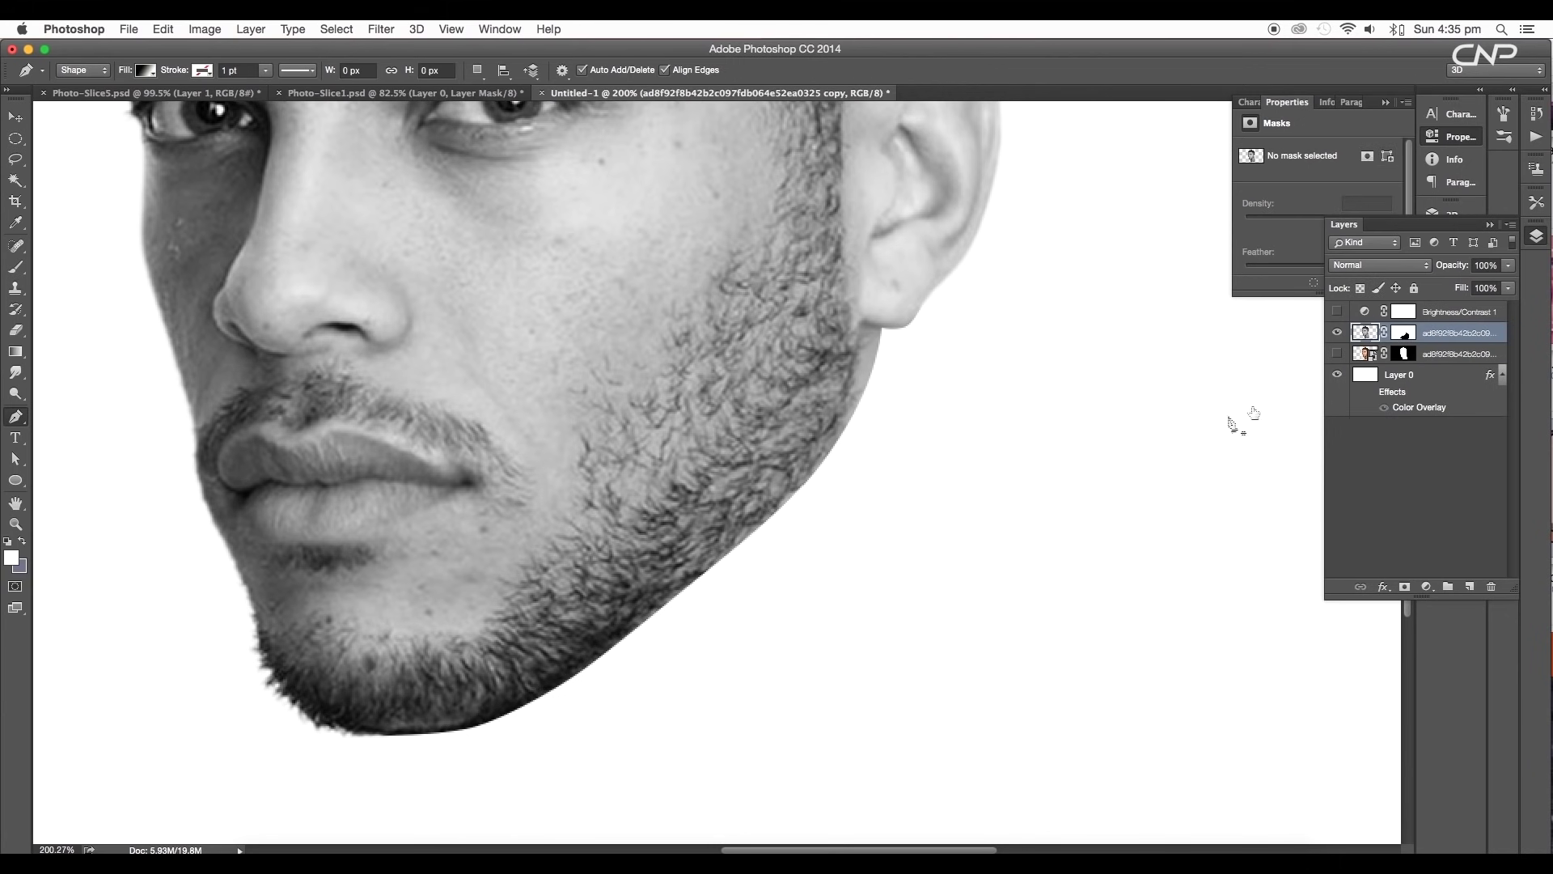
# Set the feather of the black-and-white portrait's layer mask to 1.0 px.
pyautogui.click(1404, 332)
pyautogui.moveTo(1254, 273); pyautogui.dragTo(1253, 270)
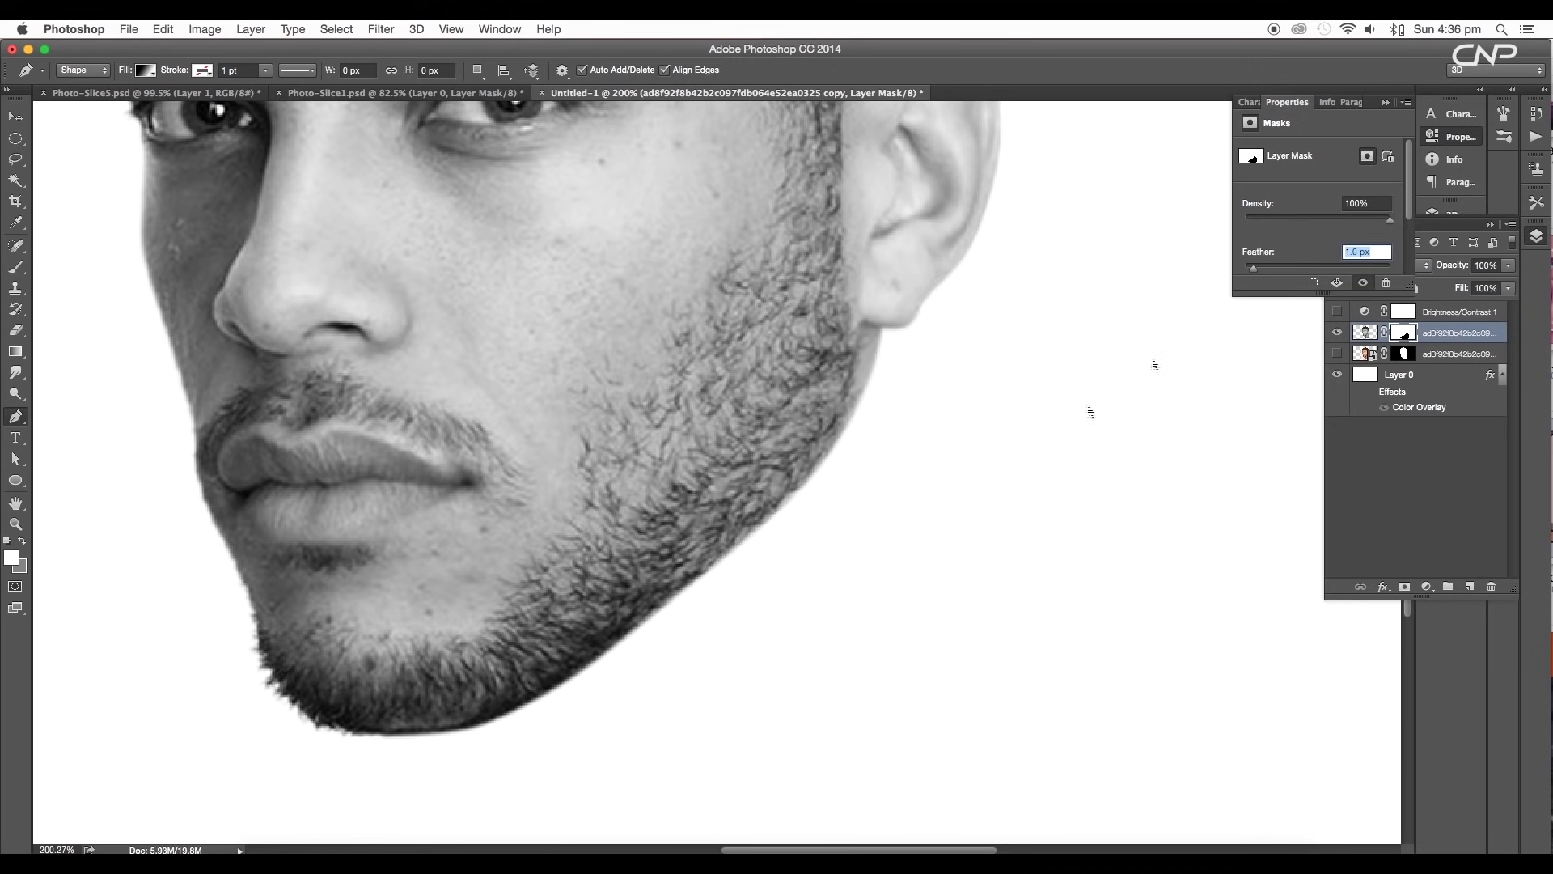
pyautogui.press('super+0')
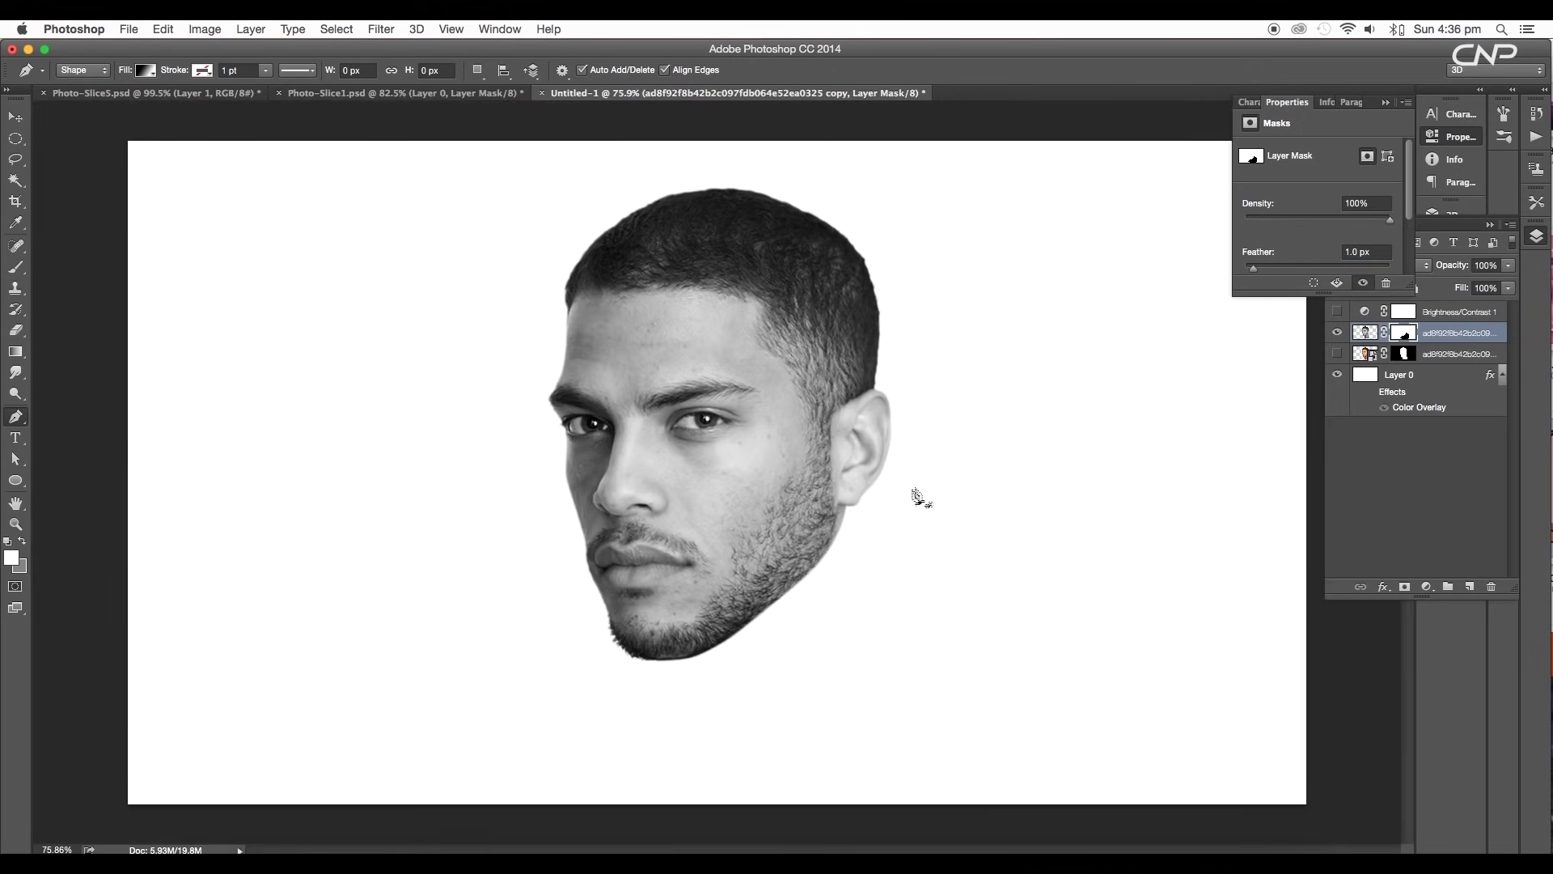
# Draw a curved pen path from the face's edge above the upper lip across the cheek and onto the earlobe.
pyautogui.click(10, 118)
pyautogui.moveTo(735, 522); pyautogui.dragTo(689, 565)
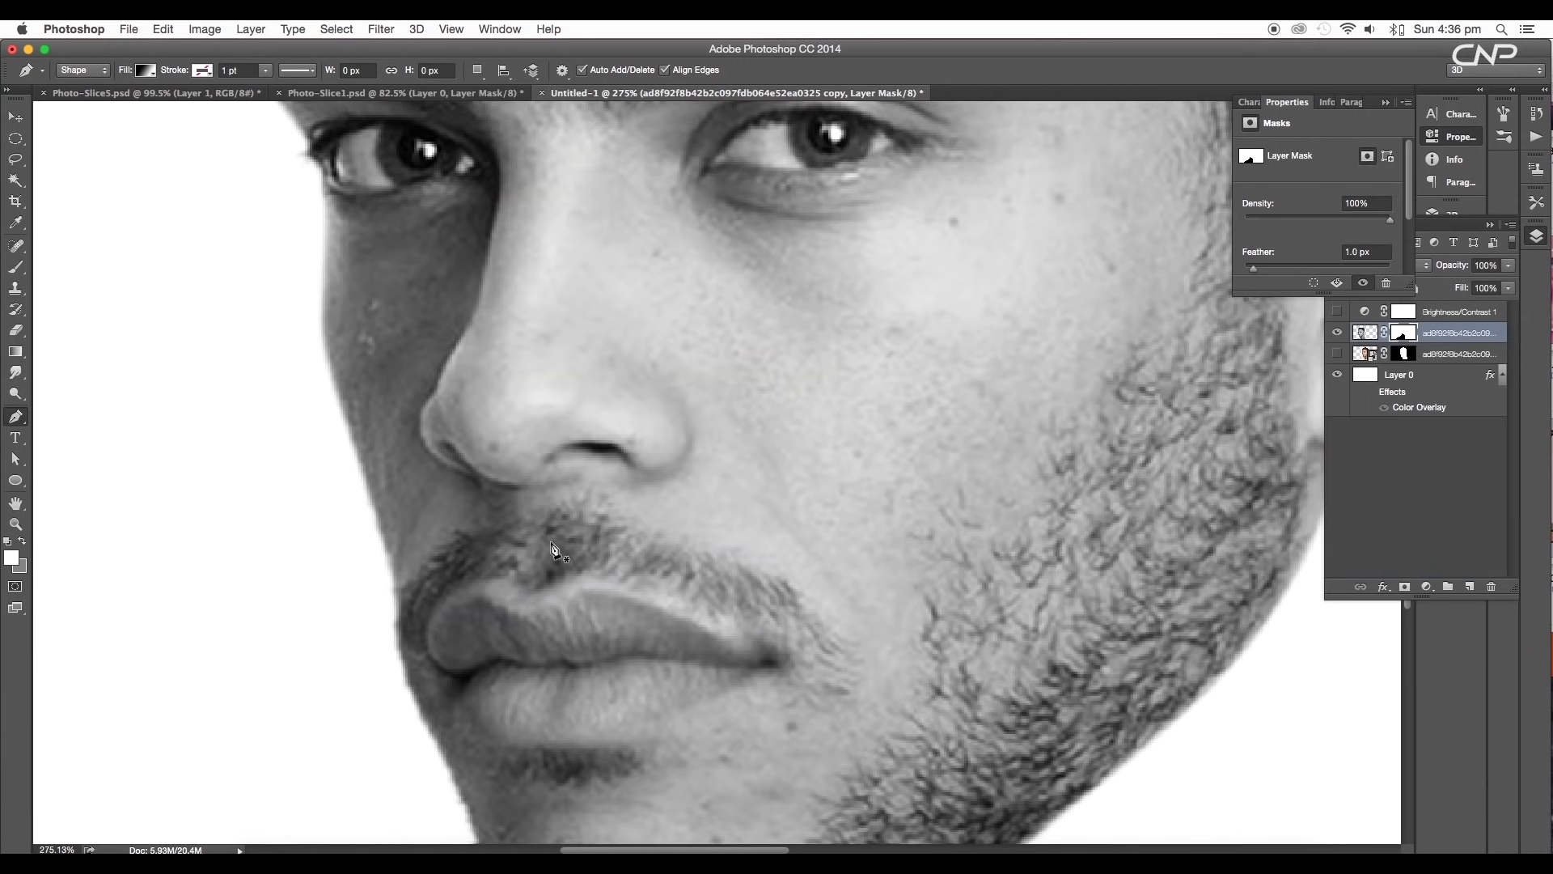
pyautogui.click(379, 535)
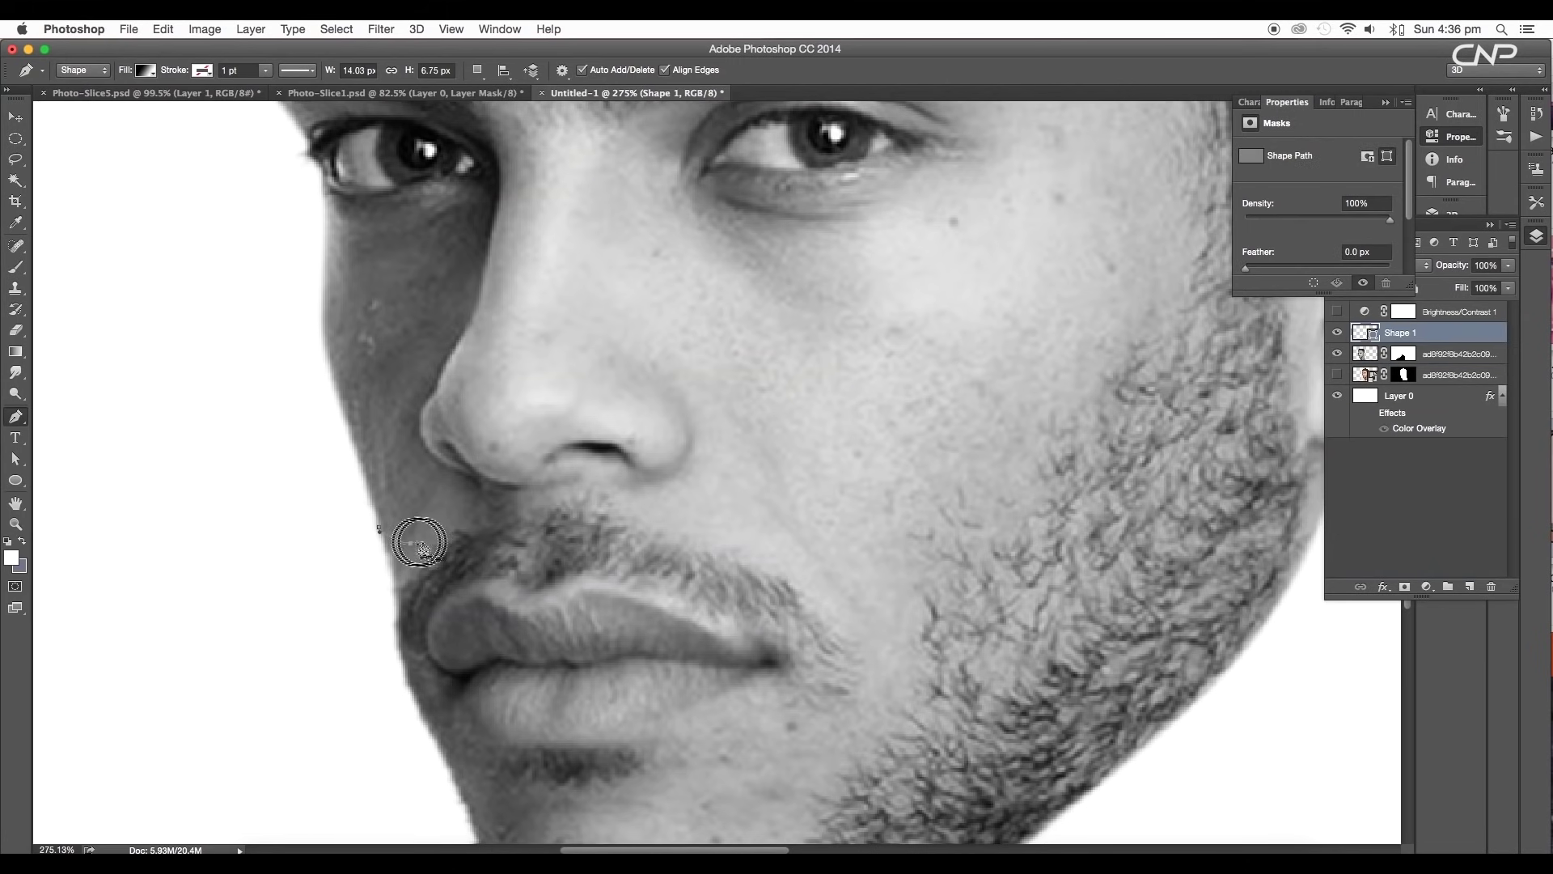
pyautogui.click(572, 516)
pyautogui.click(823, 534)
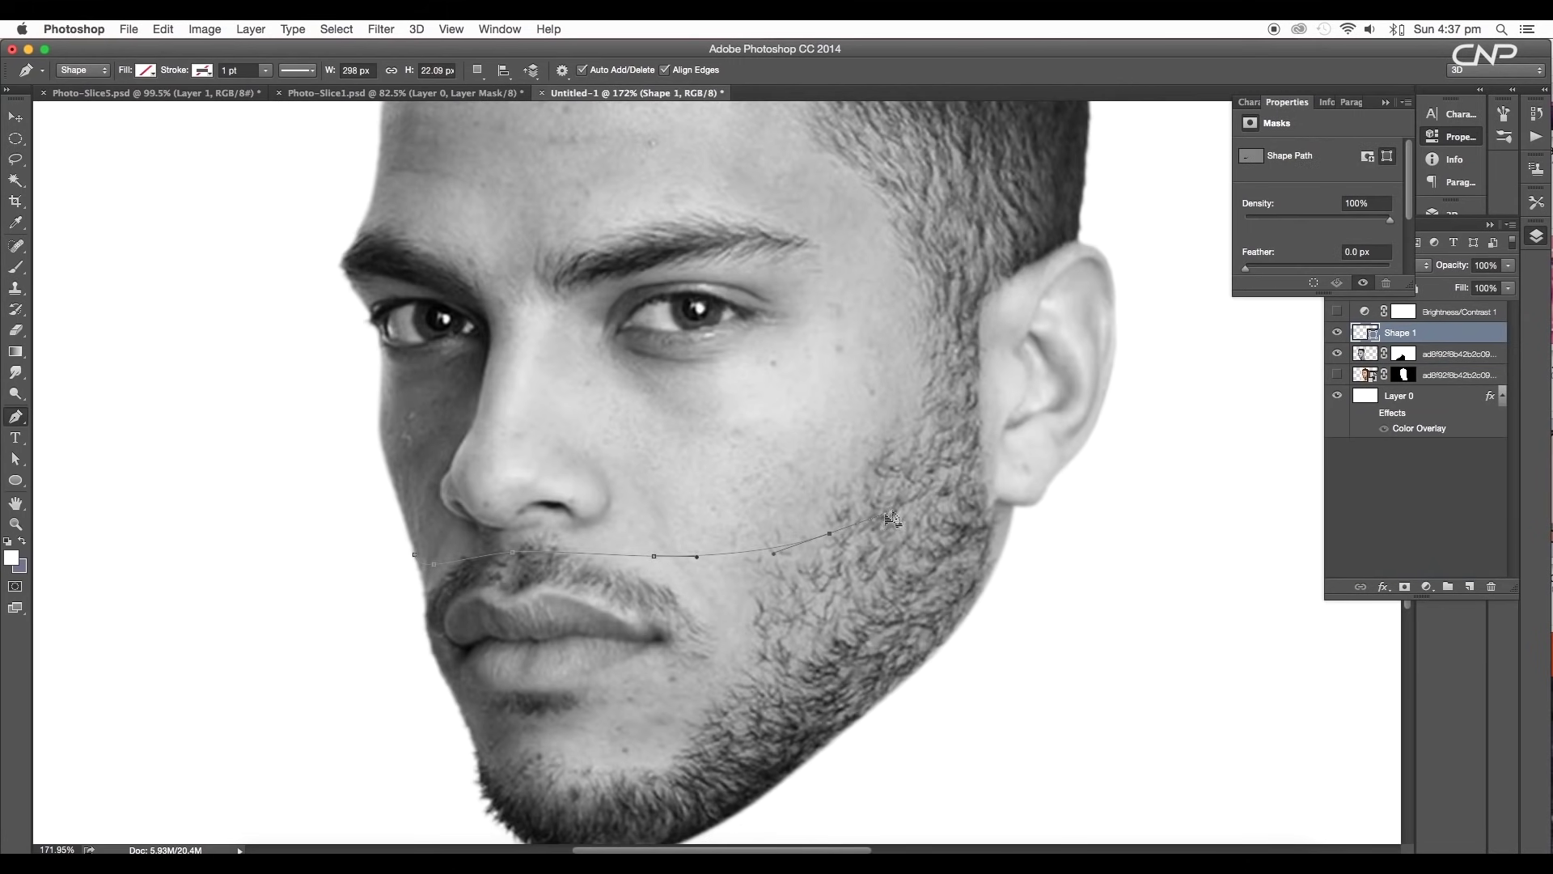
pyautogui.click(988, 451)
pyautogui.click(850, 496)
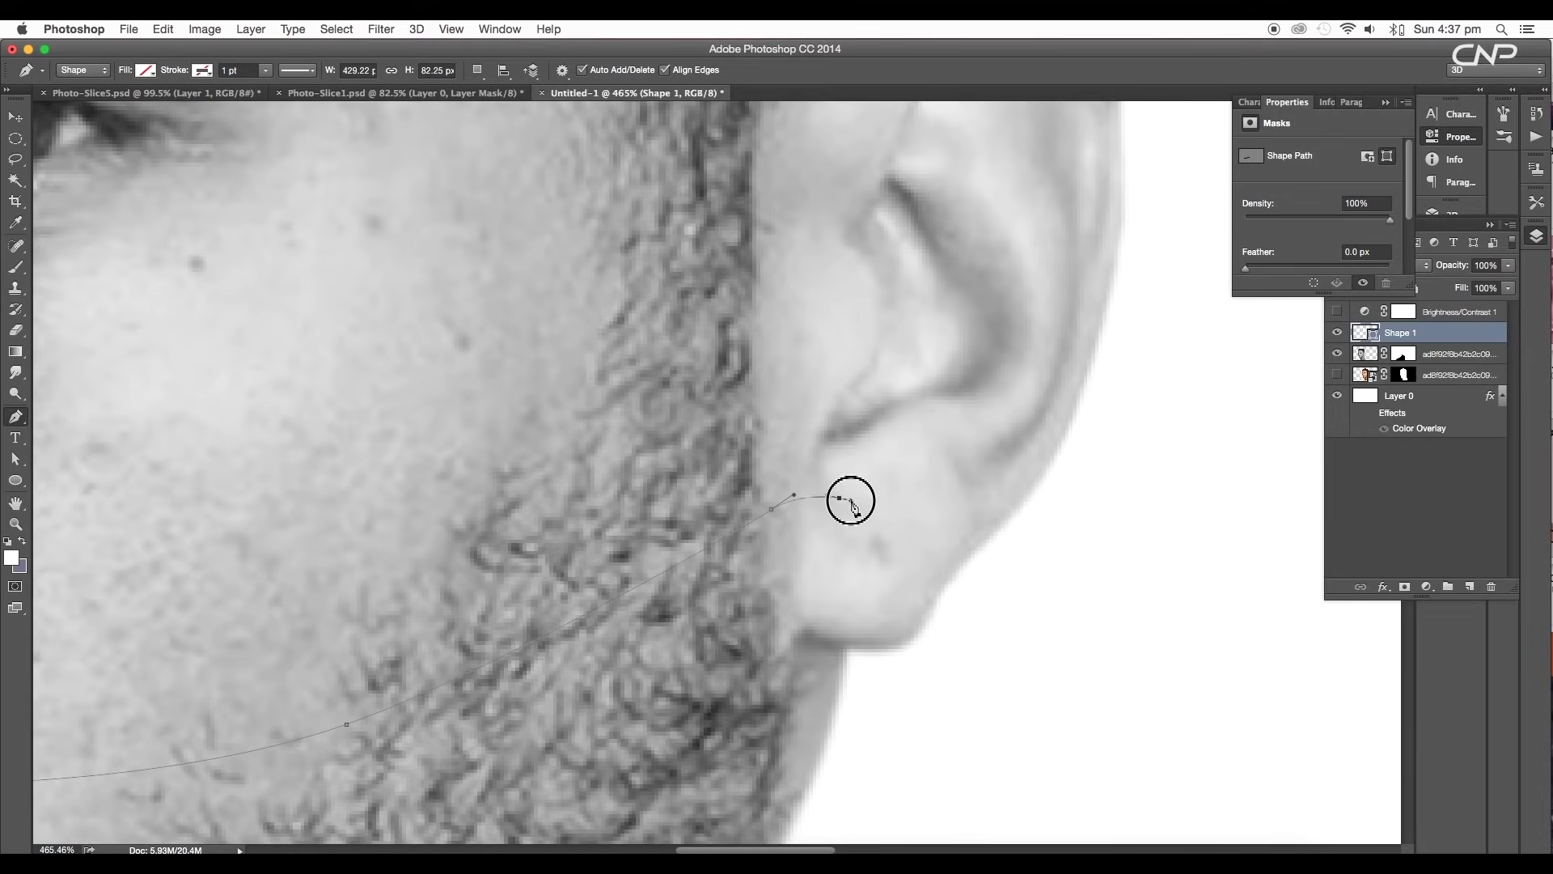
# Carry the mouth-level path past the earlobe and loosely around the jaw and chin, and finish it.
pyautogui.moveTo(811, 534); pyautogui.dragTo(962, 492)
pyautogui.scroll(-5, 948, 512)
pyautogui.click(1001, 554)
pyautogui.click(986, 679)
pyautogui.scroll(-3, 981, 693)
pyautogui.click(816, 716)
pyautogui.click(640, 758)
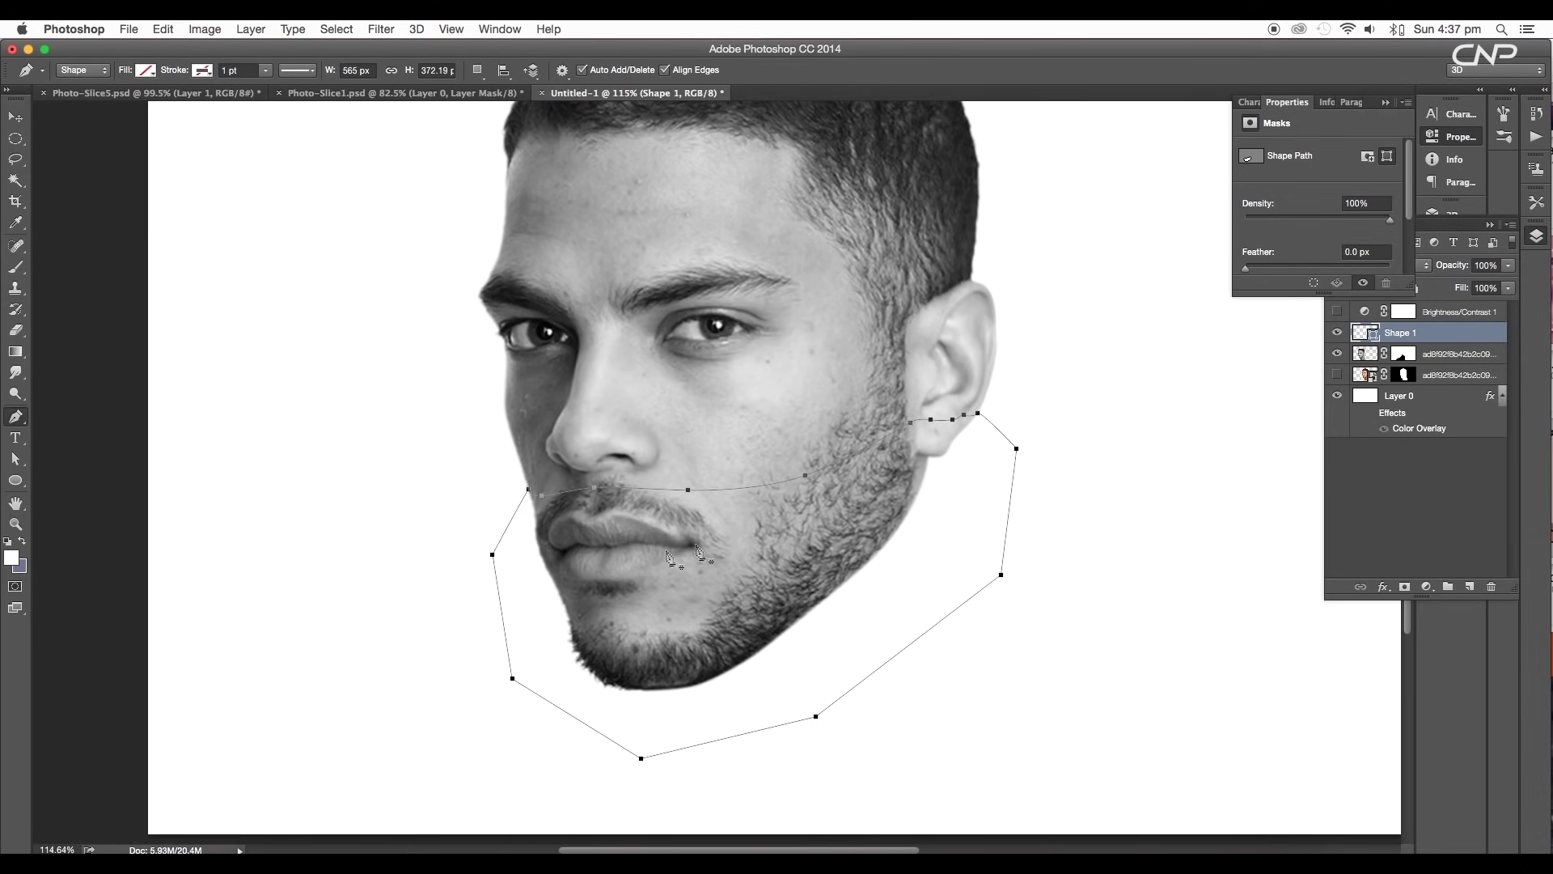
pyautogui.click(14, 118)
# Start a second wavy path from the face's edge below the eye, over the nose bridge and across the cheek.
pyautogui.click(253, 360)
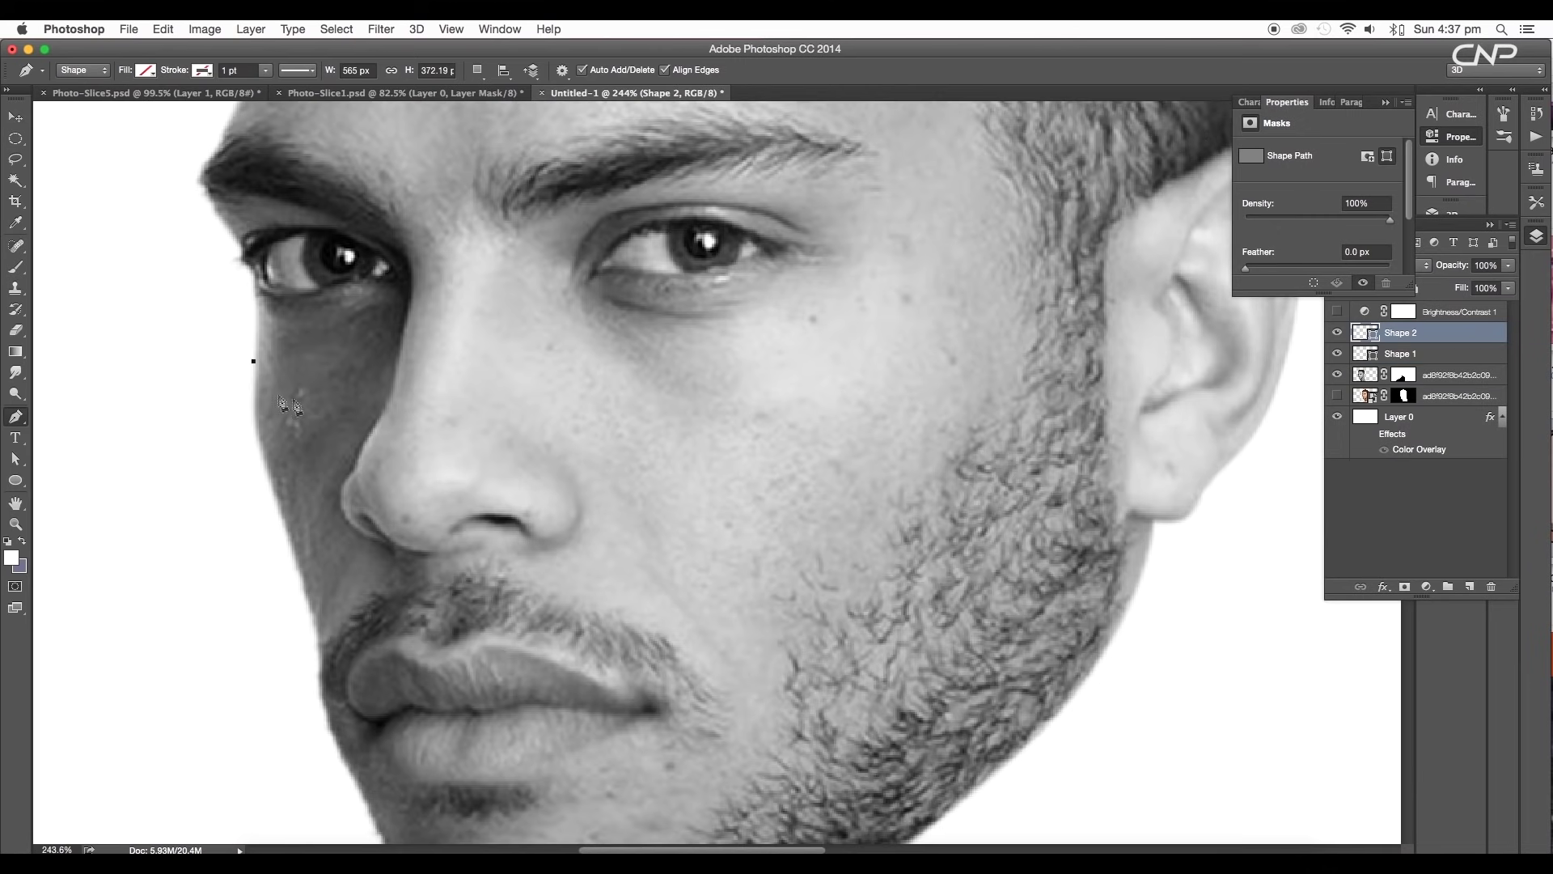
pyautogui.moveTo(300, 401); pyautogui.dragTo(333, 400)
pyautogui.click(382, 388)
pyautogui.moveTo(426, 416); pyautogui.dragTo(452, 415)
pyautogui.moveTo(570, 381); pyautogui.dragTo(610, 380)
pyautogui.moveTo(782, 403); pyautogui.dragTo(853, 396)
pyautogui.moveTo(854, 396); pyautogui.dragTo(537, 493)
# Continue the second path from the cheek across the middle of the ear to its outer edge.
pyautogui.moveTo(685, 442); pyautogui.dragTo(723, 422)
pyautogui.click(795, 384)
pyautogui.click(849, 383)
pyautogui.click(863, 370)
pyautogui.moveTo(908, 373); pyautogui.dragTo(919, 374)
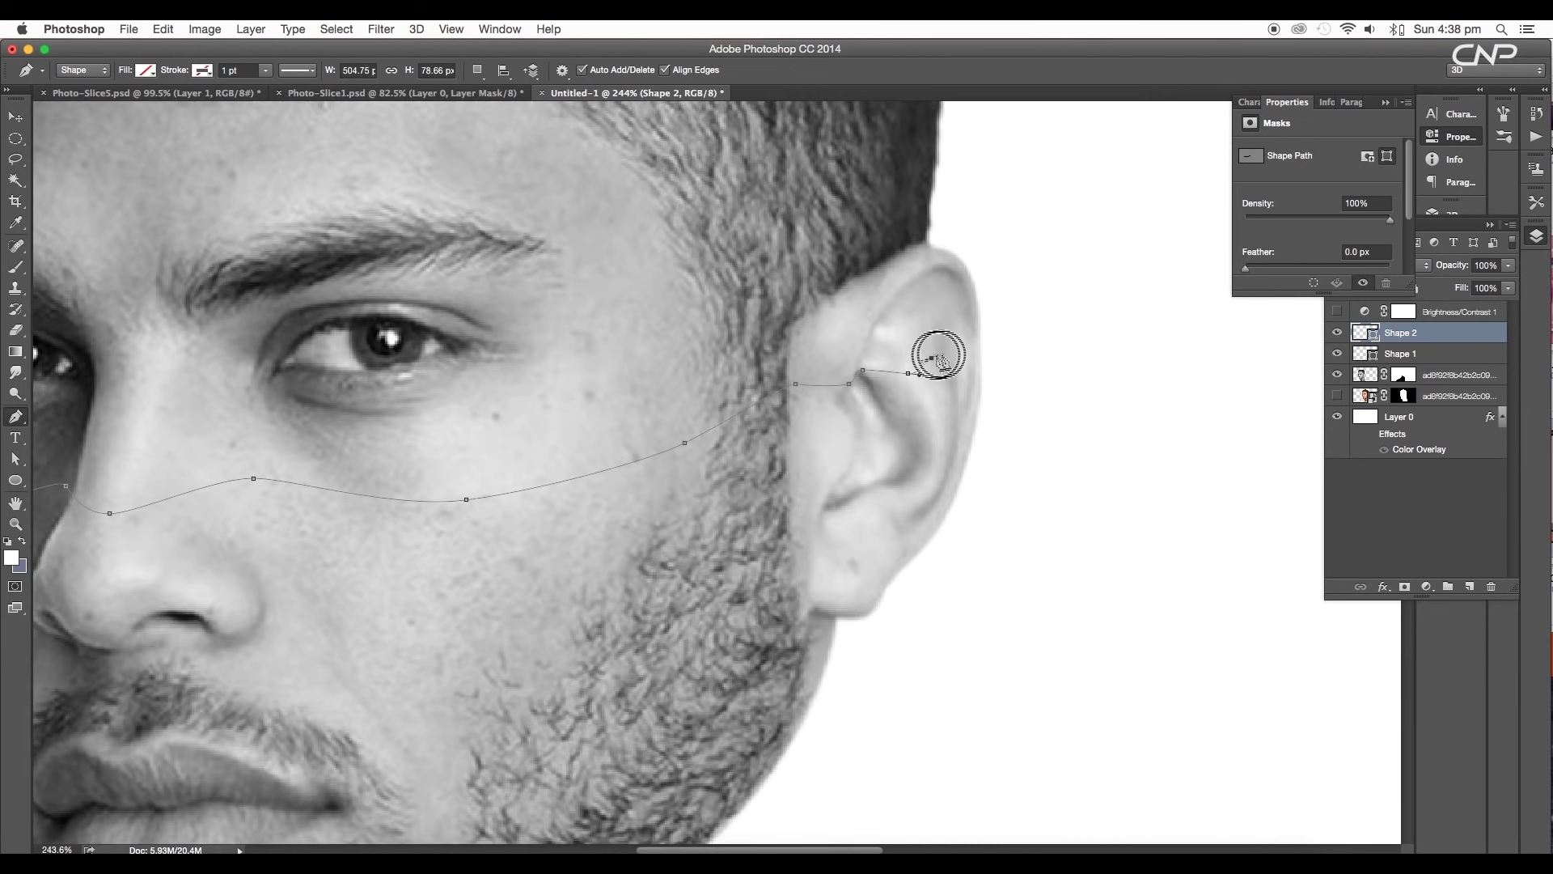
pyautogui.click(980, 352)
# Enclose the lower face loosely with straight path segments and close the second path at its starting point.
pyautogui.scroll(-4, 1001, 308)
pyautogui.click(1025, 323)
pyautogui.click(1013, 479)
pyautogui.click(914, 621)
pyautogui.click(699, 651)
pyautogui.click(614, 538)
pyautogui.click(613, 403)
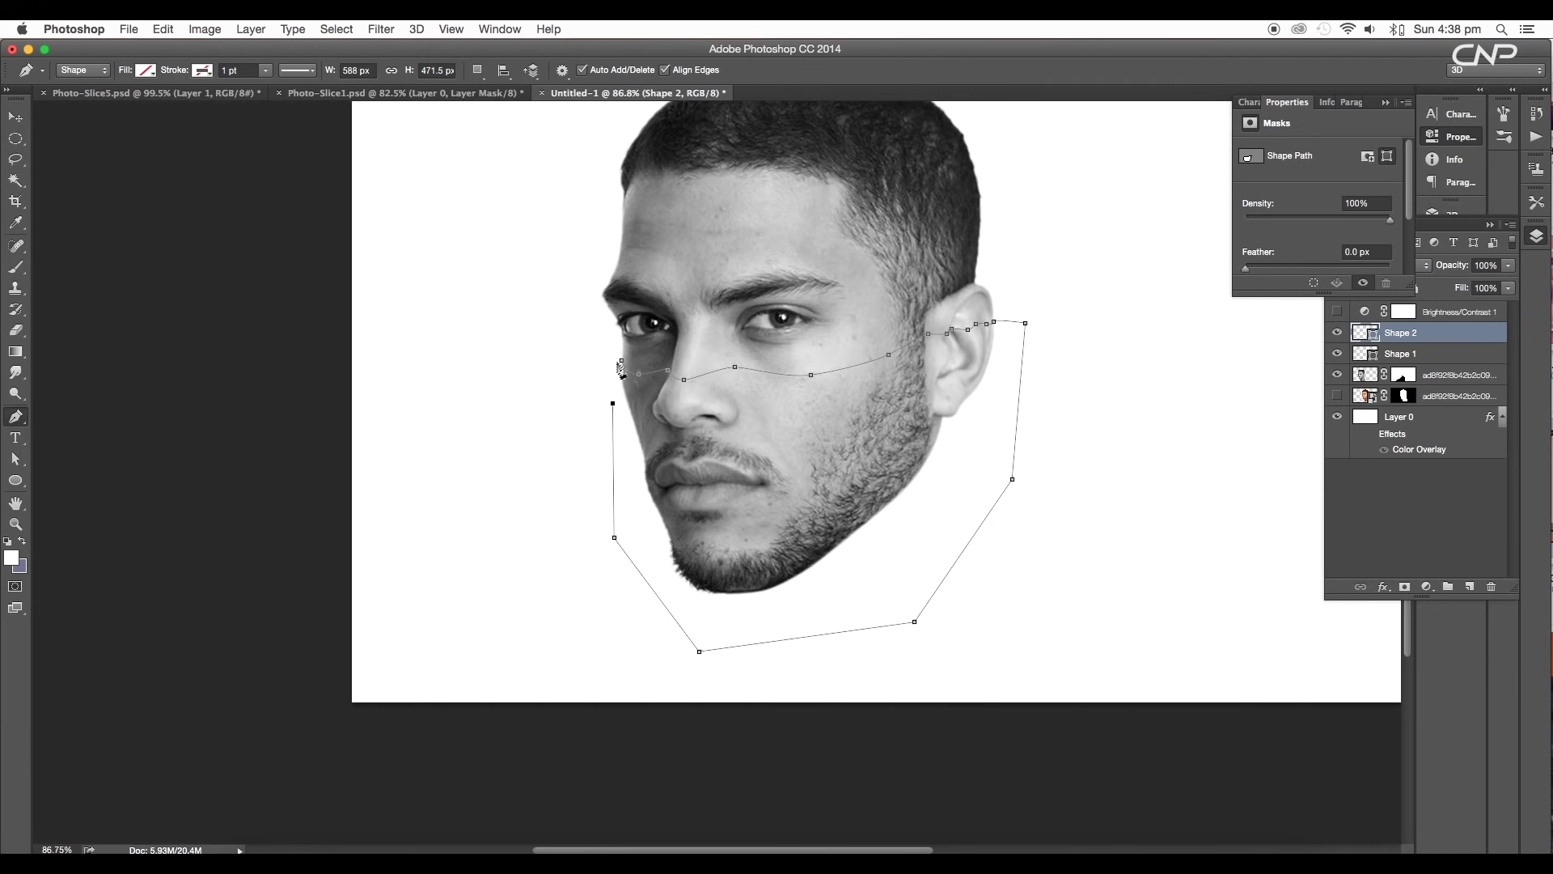
pyautogui.click(622, 361)
# Draw a third curved path from the forehead's edge across the forehead and hair to the back of the head.
pyautogui.scroll(3, 724, 386)
pyautogui.moveTo(757, 340); pyautogui.dragTo(569, 665)
pyautogui.click(327, 395)
pyautogui.moveTo(371, 418); pyautogui.dragTo(414, 417)
pyautogui.moveTo(584, 410); pyautogui.dragTo(635, 406)
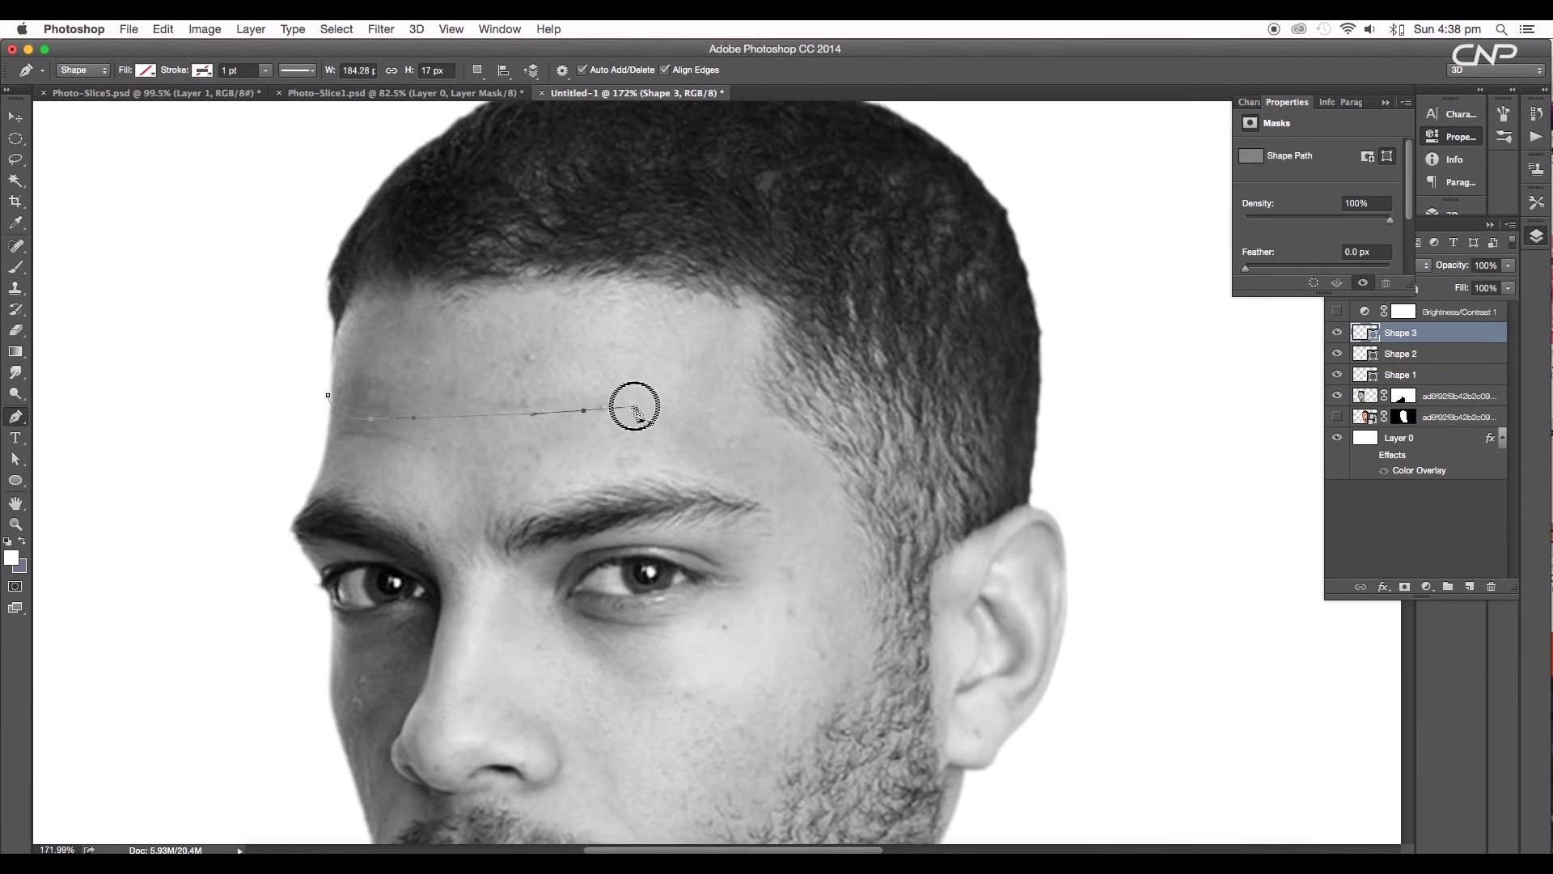
pyautogui.moveTo(775, 392); pyautogui.dragTo(664, 451)
pyautogui.moveTo(849, 407); pyautogui.dragTo(725, 406)
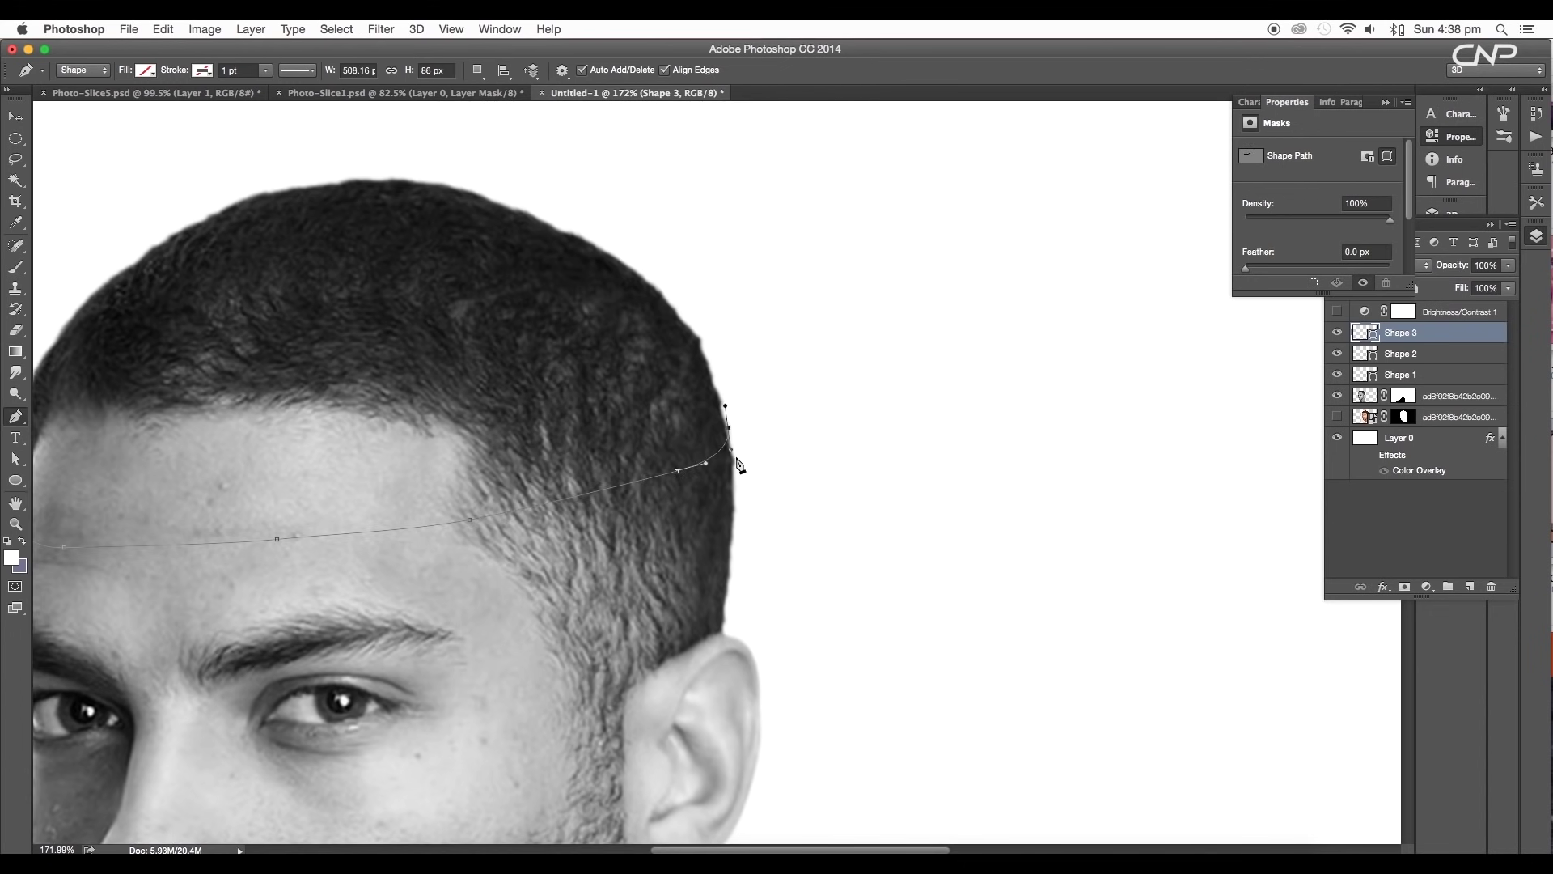
# Enclose the top of the head loosely with straight segments and close the forehead path.
pyautogui.scroll(-5, 766, 354)
pyautogui.click(687, 318)
pyautogui.click(594, 294)
pyautogui.click(505, 297)
pyautogui.click(458, 349)
pyautogui.click(468, 411)
pyautogui.scroll(4, 500, 433)
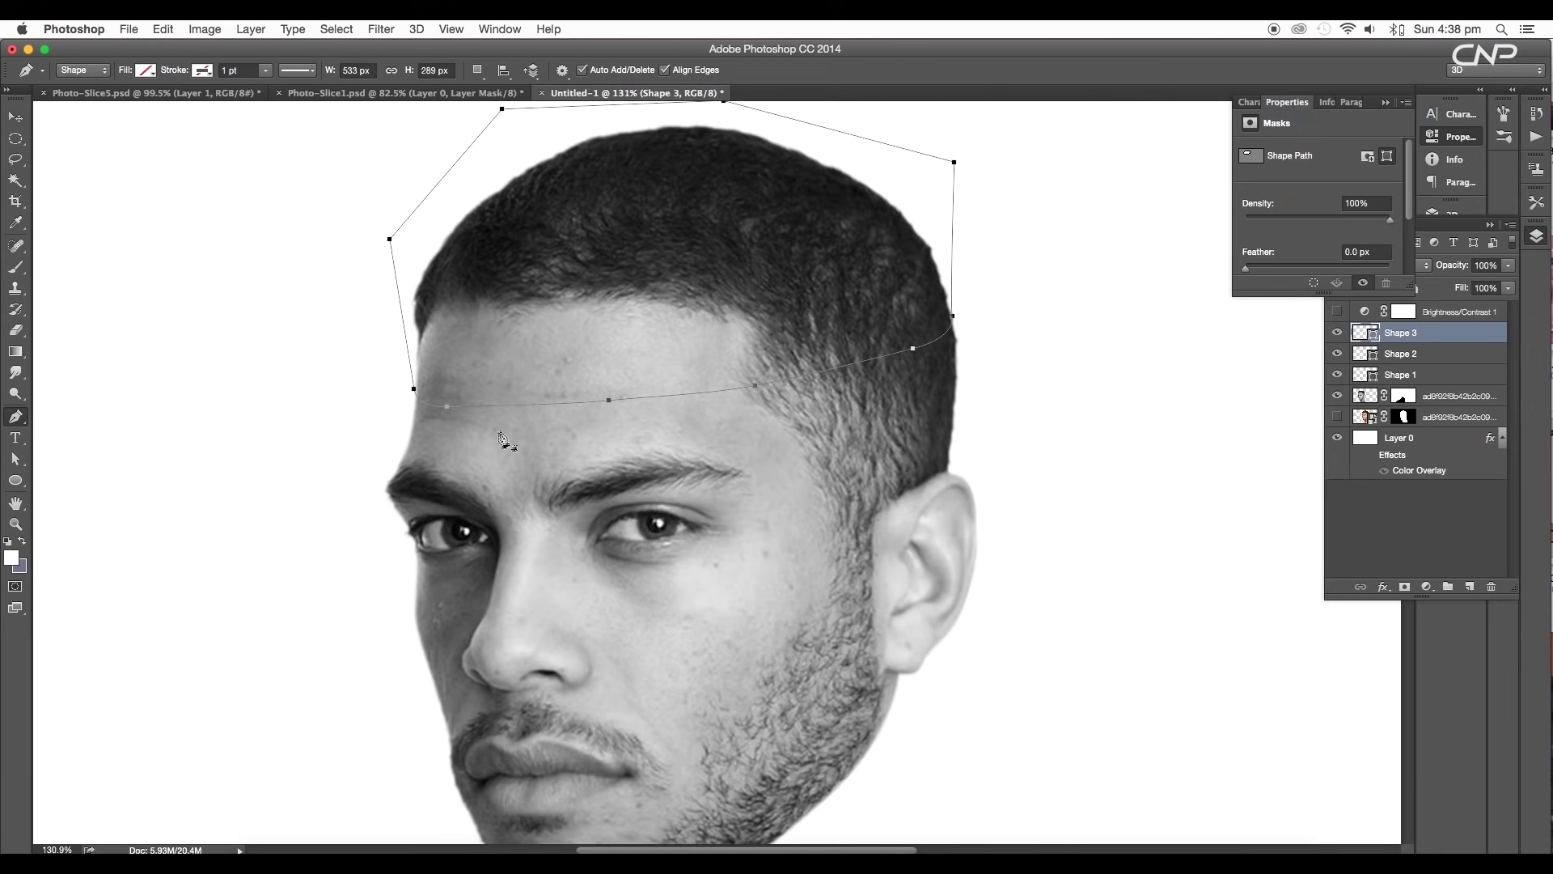
# Refine the curve of the nose-level path along the cheek and the nose bridge with the Direct Selection tool.
pyautogui.click(15, 459)
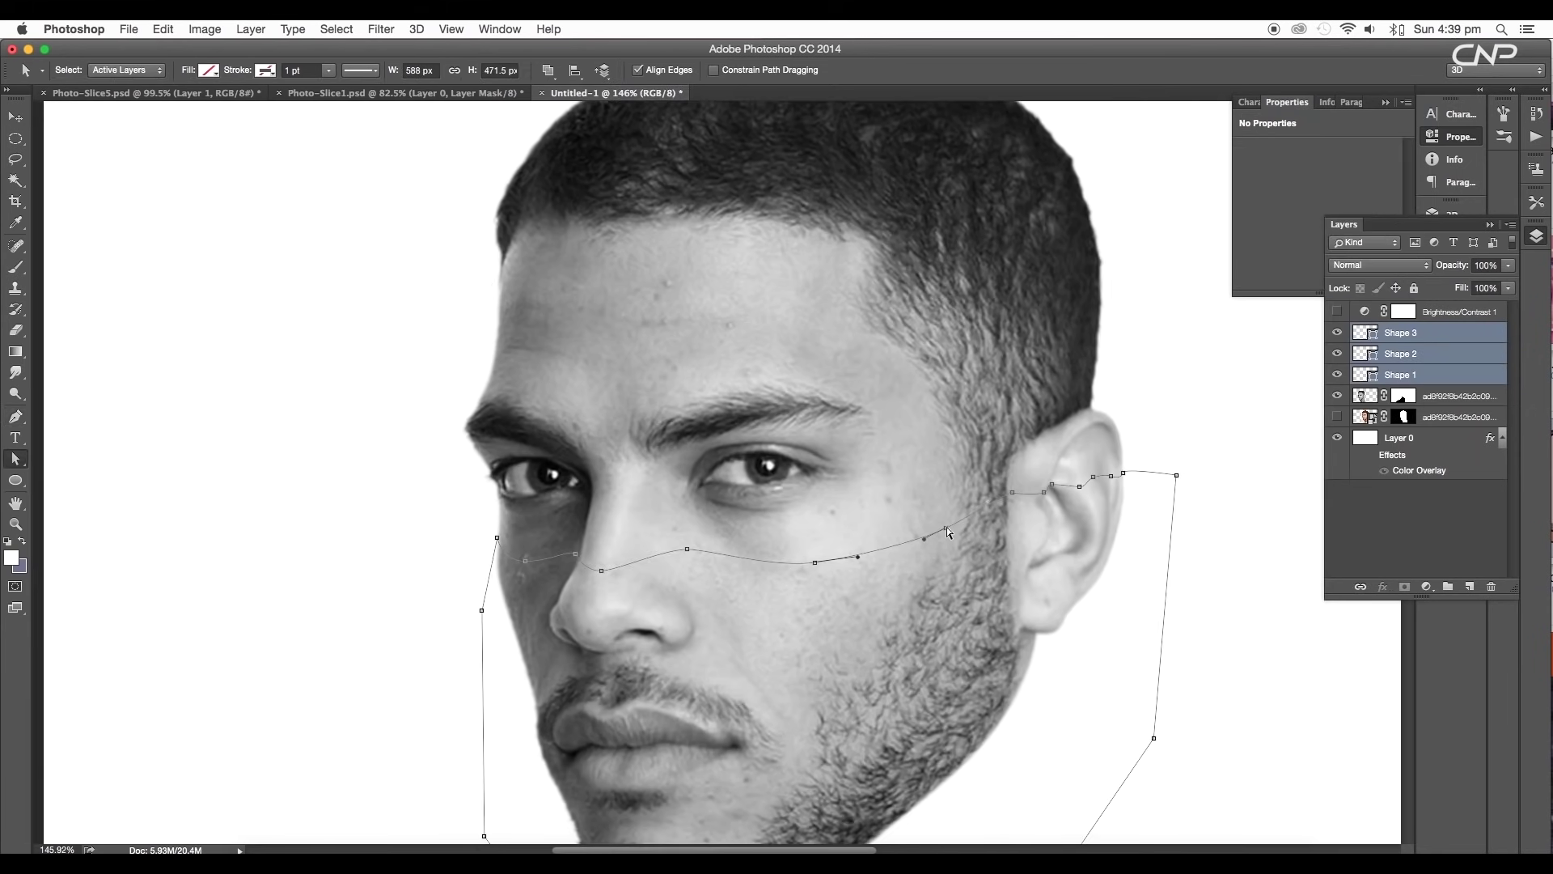
pyautogui.click(863, 565)
pyautogui.scroll(5, 727, 584)
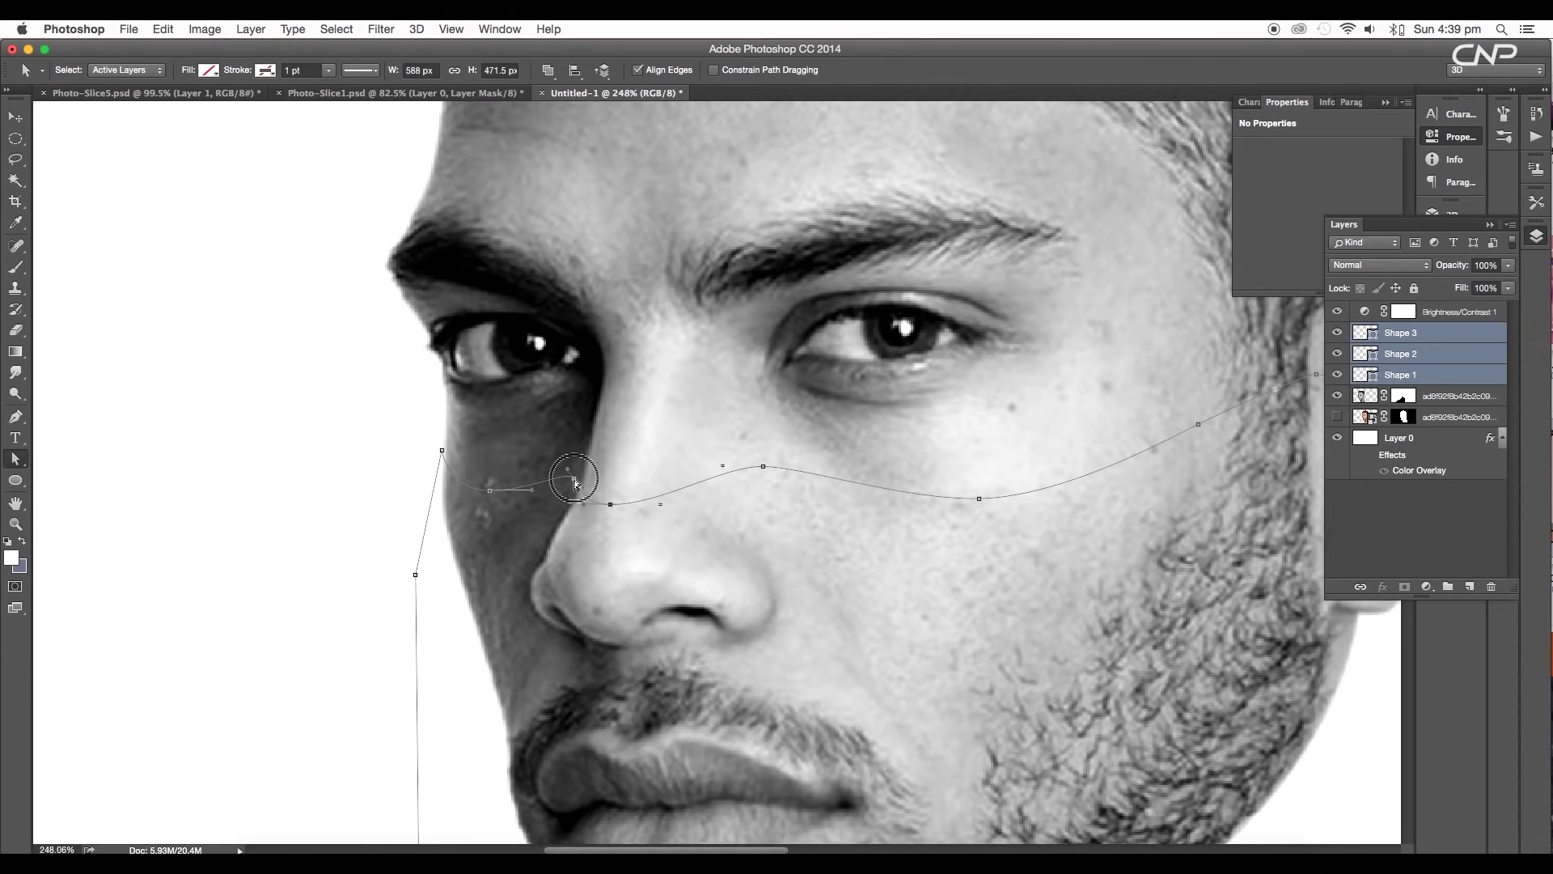
pyautogui.hscroll(5, 791, 524)
pyautogui.moveTo(792, 521); pyautogui.dragTo(780, 518)
pyautogui.scroll(-3, 791, 522)
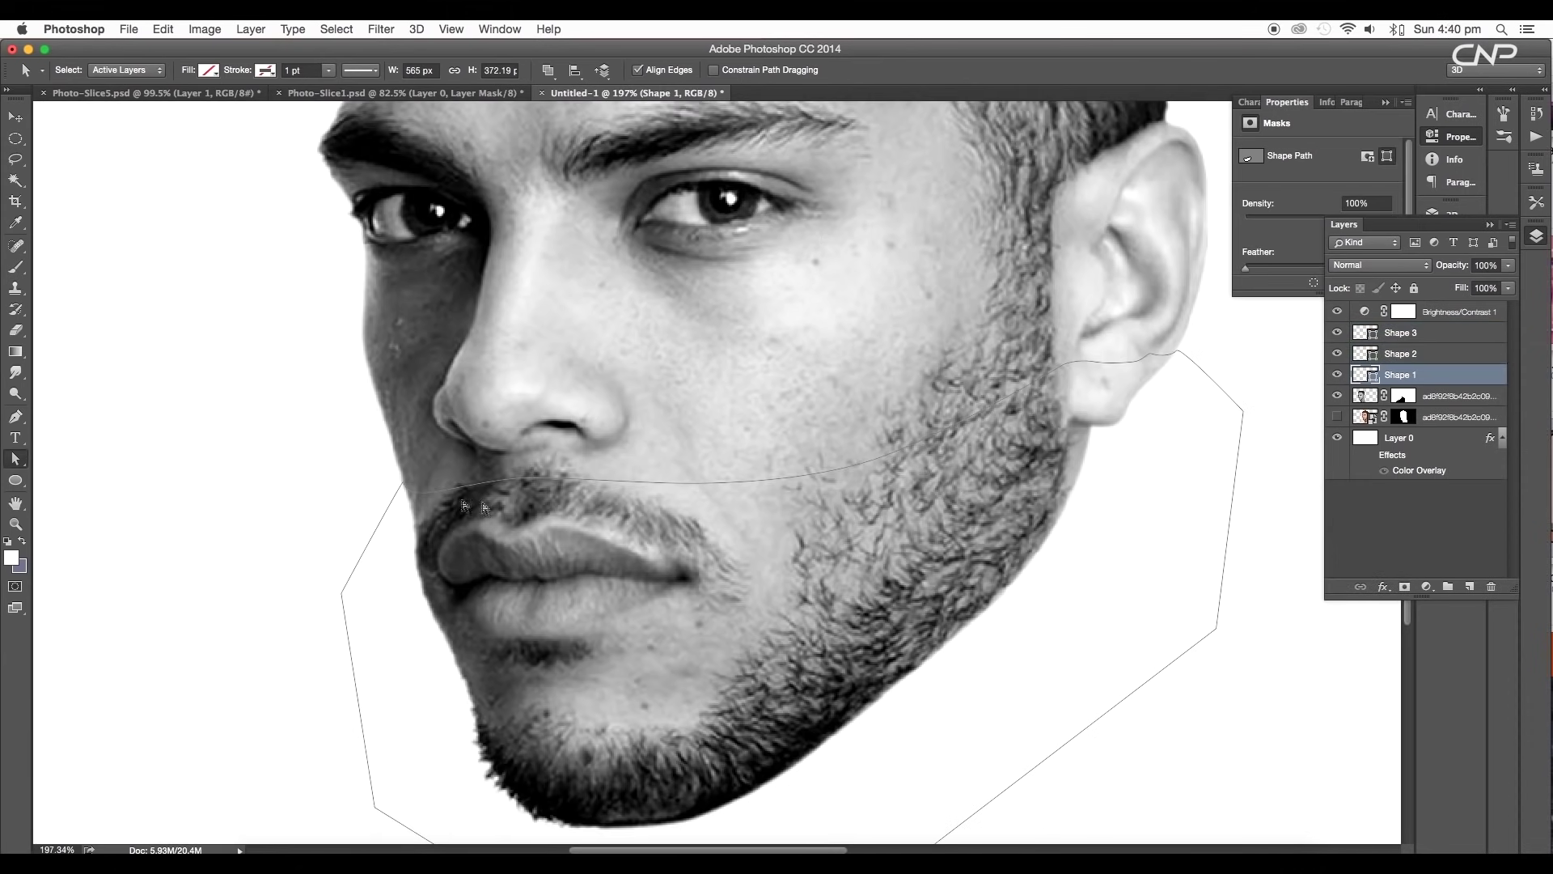
# Select the upper anchor of the mouth-level path beside the nose and check its curve across the cheek.
pyautogui.click(680, 481)
pyautogui.scroll(2, 531, 523)
pyautogui.scroll(-4, 728, 537)
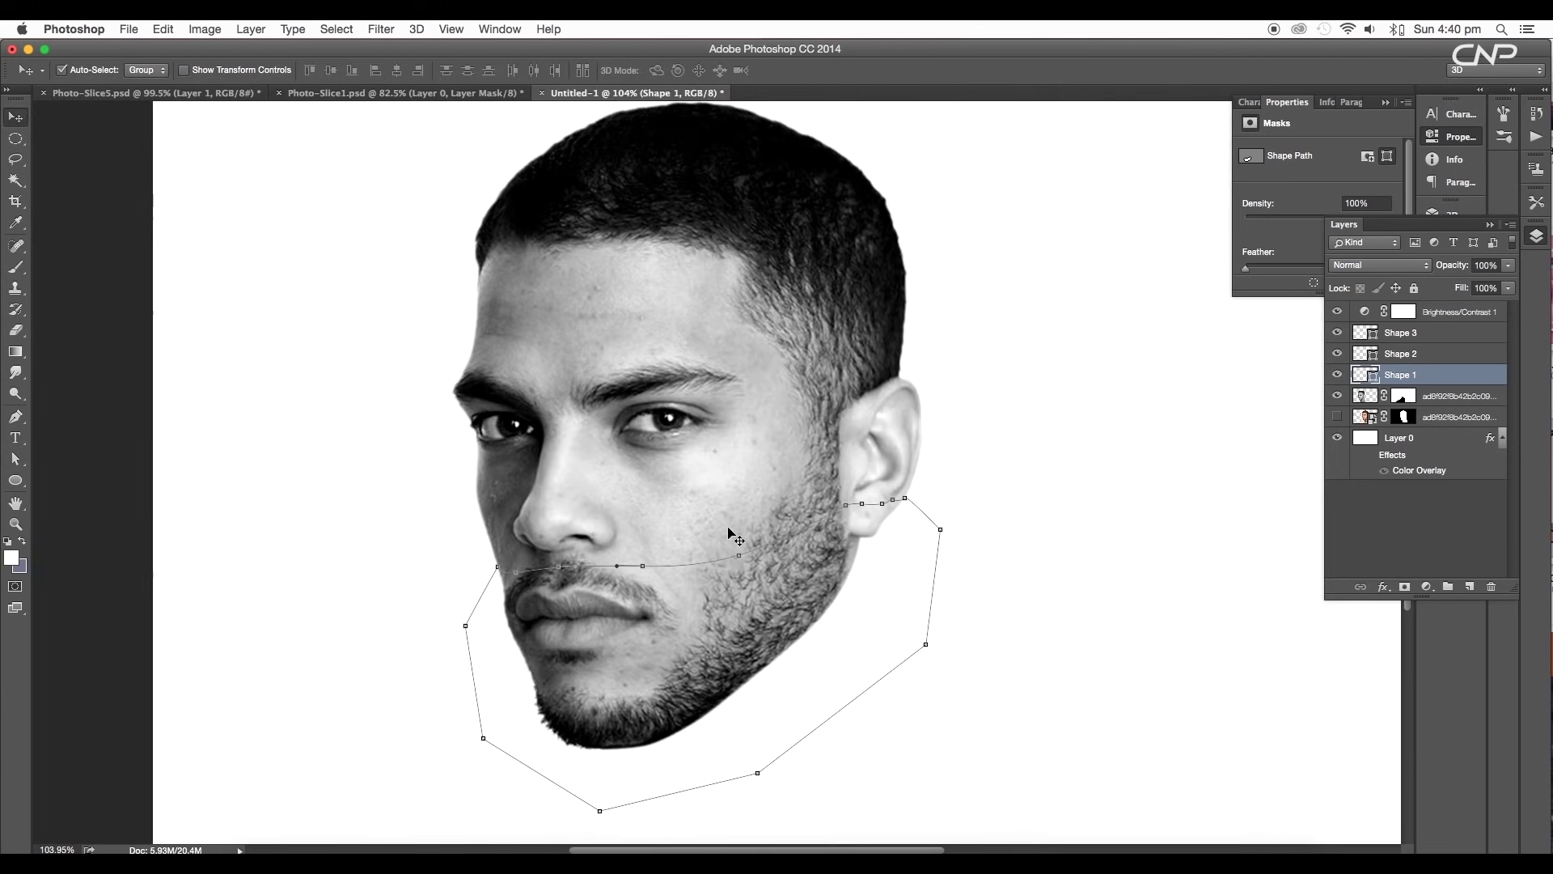
# Convert the masked black-and-white portrait layer to a smart object and rasterize it.
pyautogui.press('v')
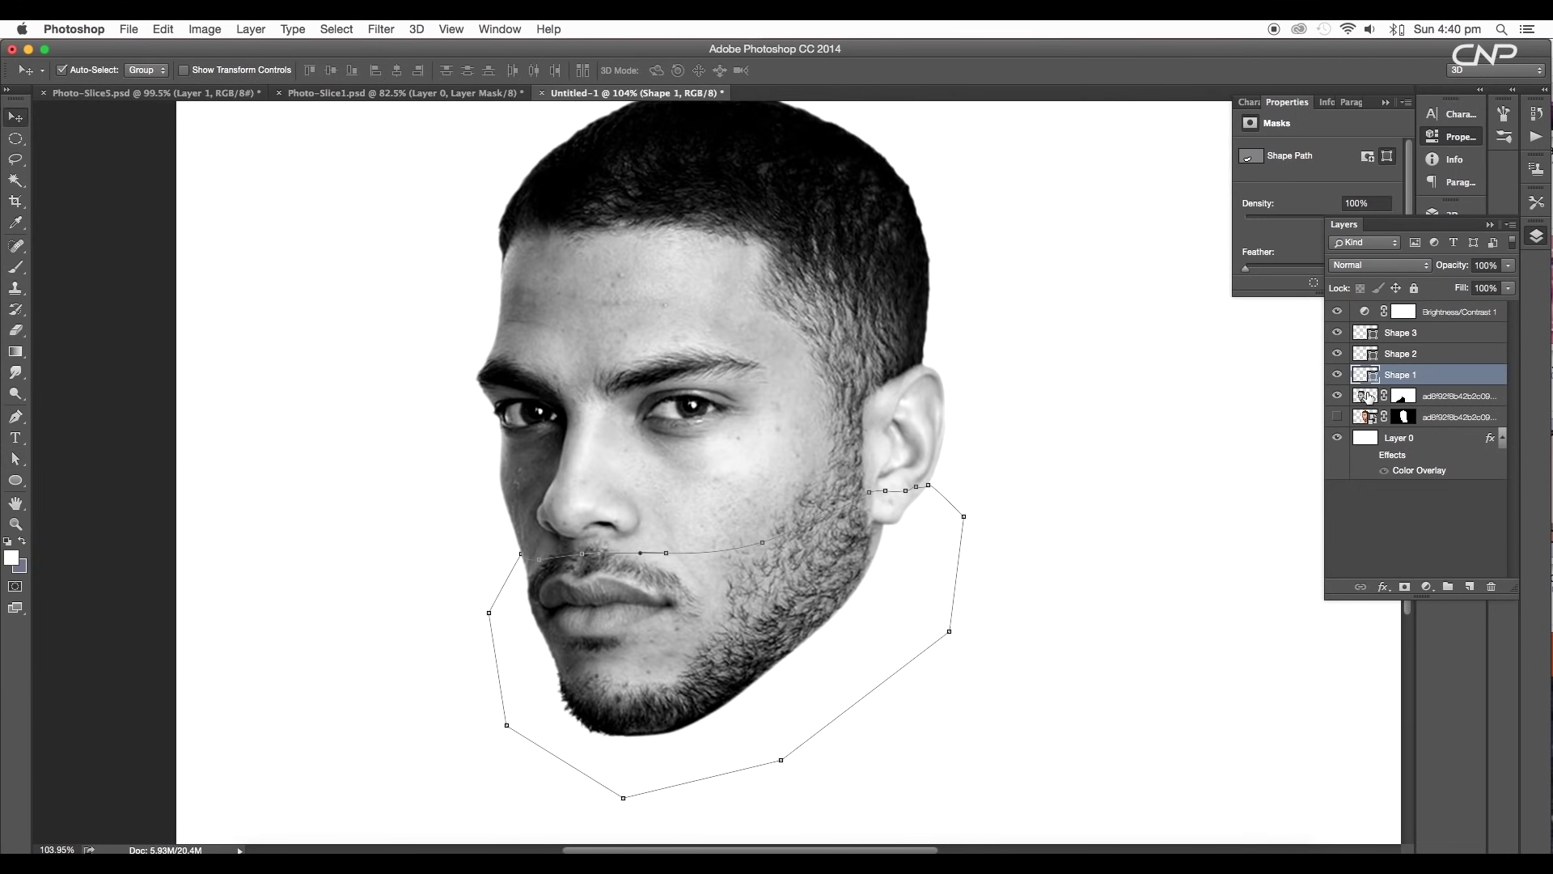
pyautogui.click(1427, 399)
pyautogui.rightClick(1478, 402)
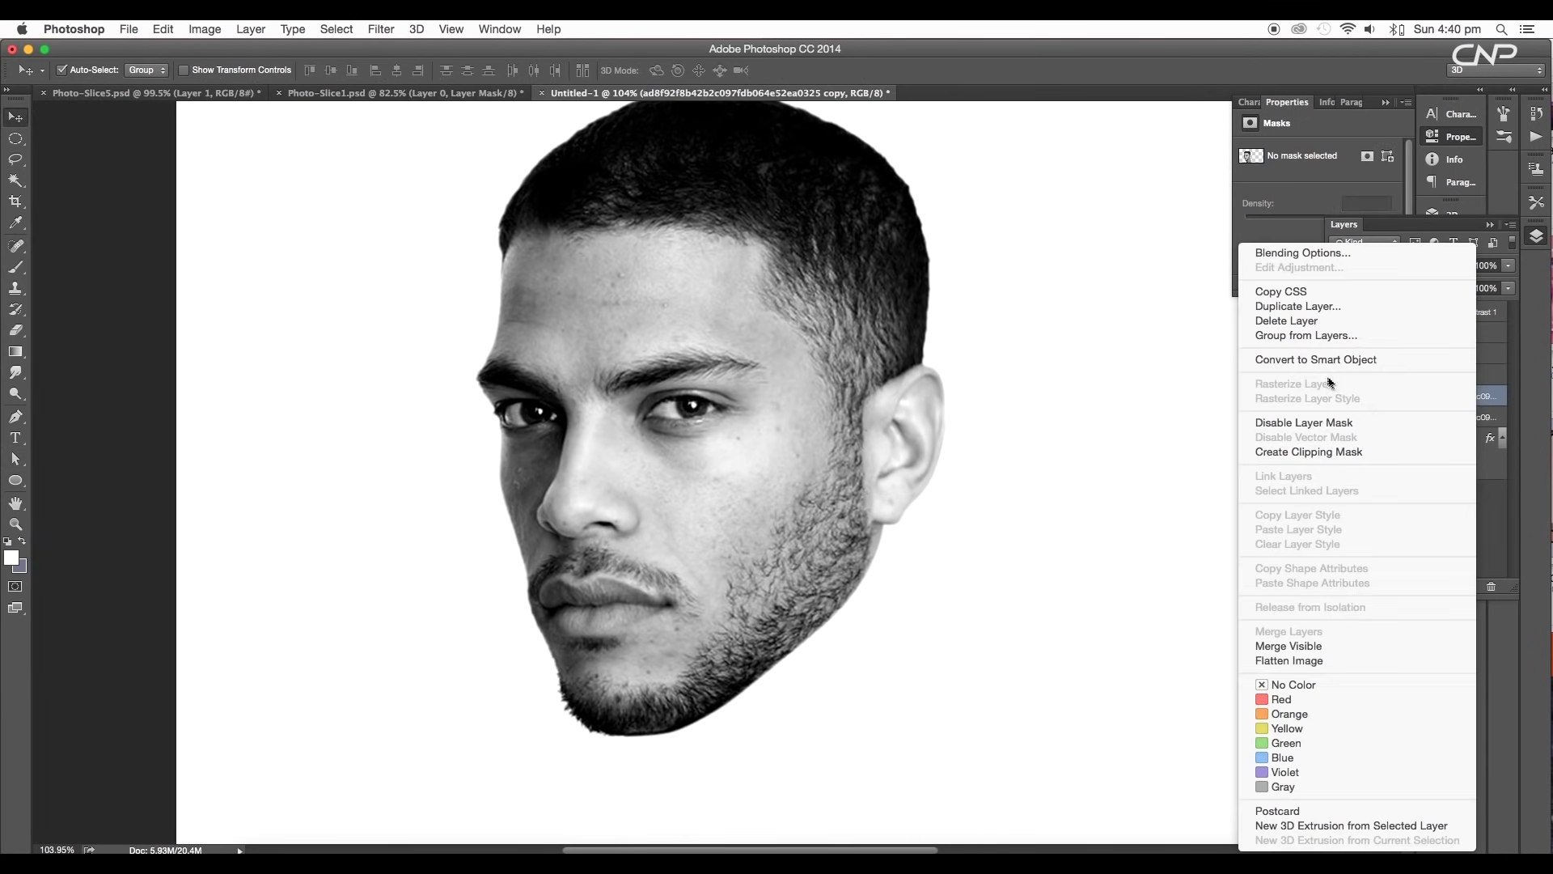
pyautogui.click(1327, 359)
pyautogui.rightClick(1480, 407)
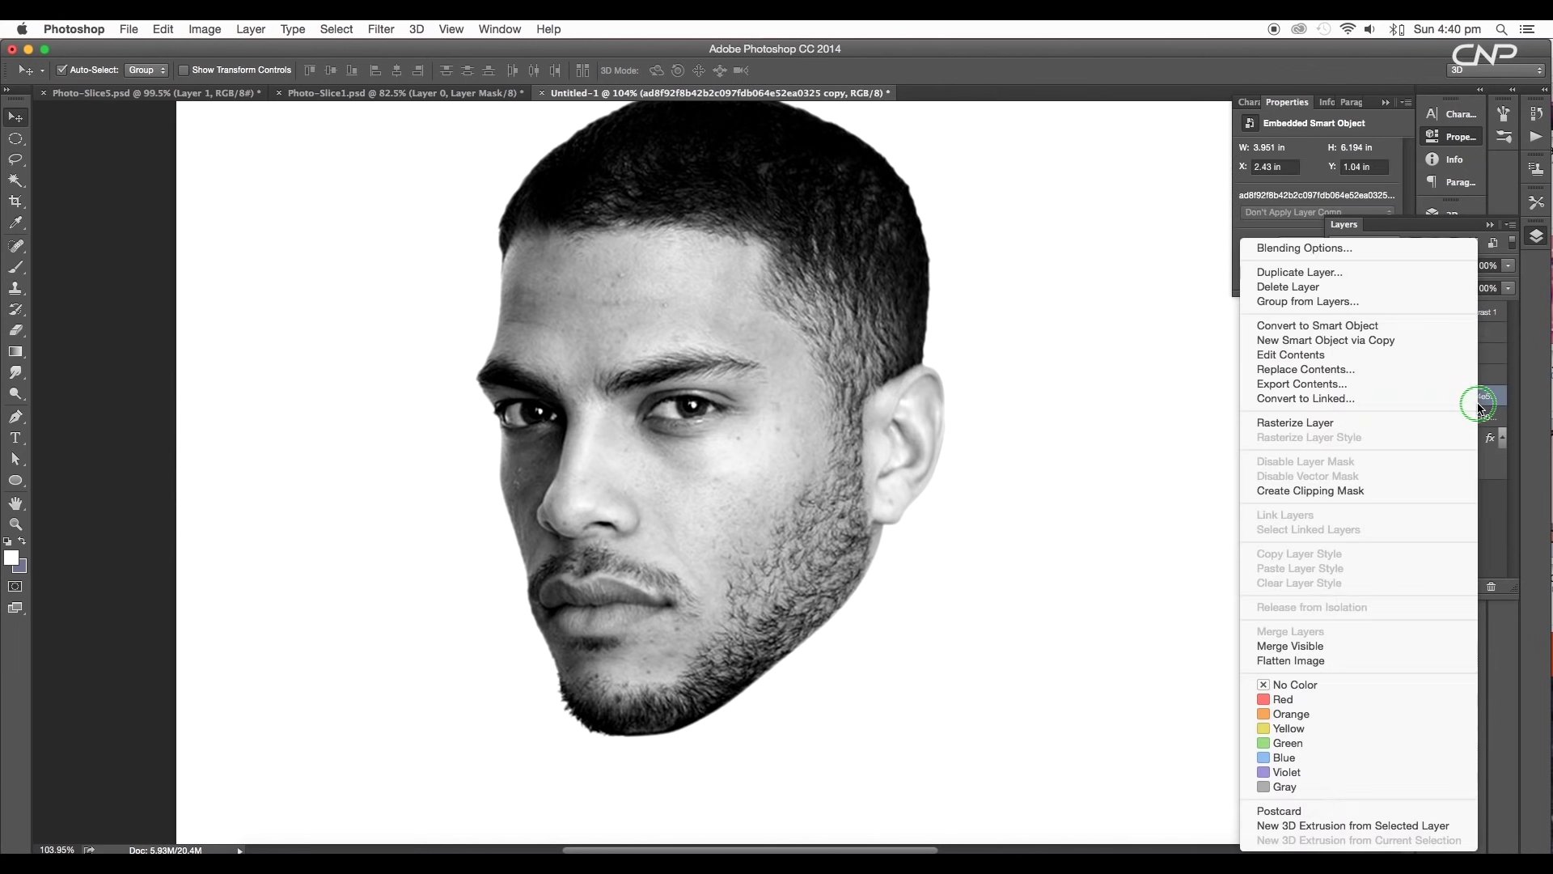
pyautogui.click(1328, 424)
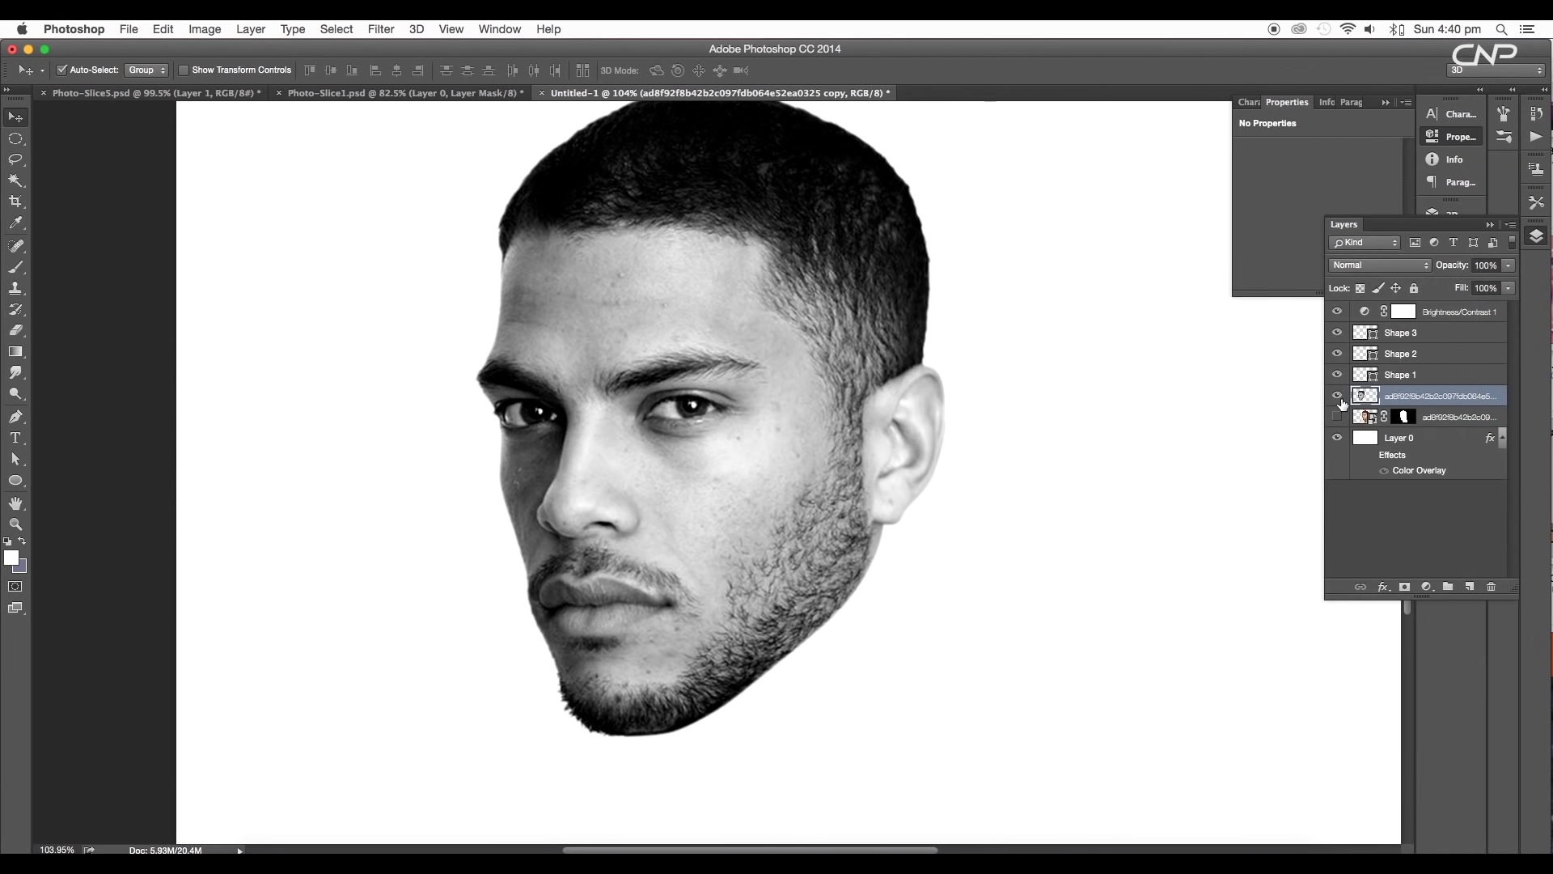
# Load the Shape 1 path as a selection and cut the mouth and chin area onto its own layer.
pyautogui.click(1338, 398)
pyautogui.click(1338, 397)
pyautogui.keyDown('super'); pyautogui.click(1364, 378); pyautogui.keyUp('super')
pyautogui.press('super+d')
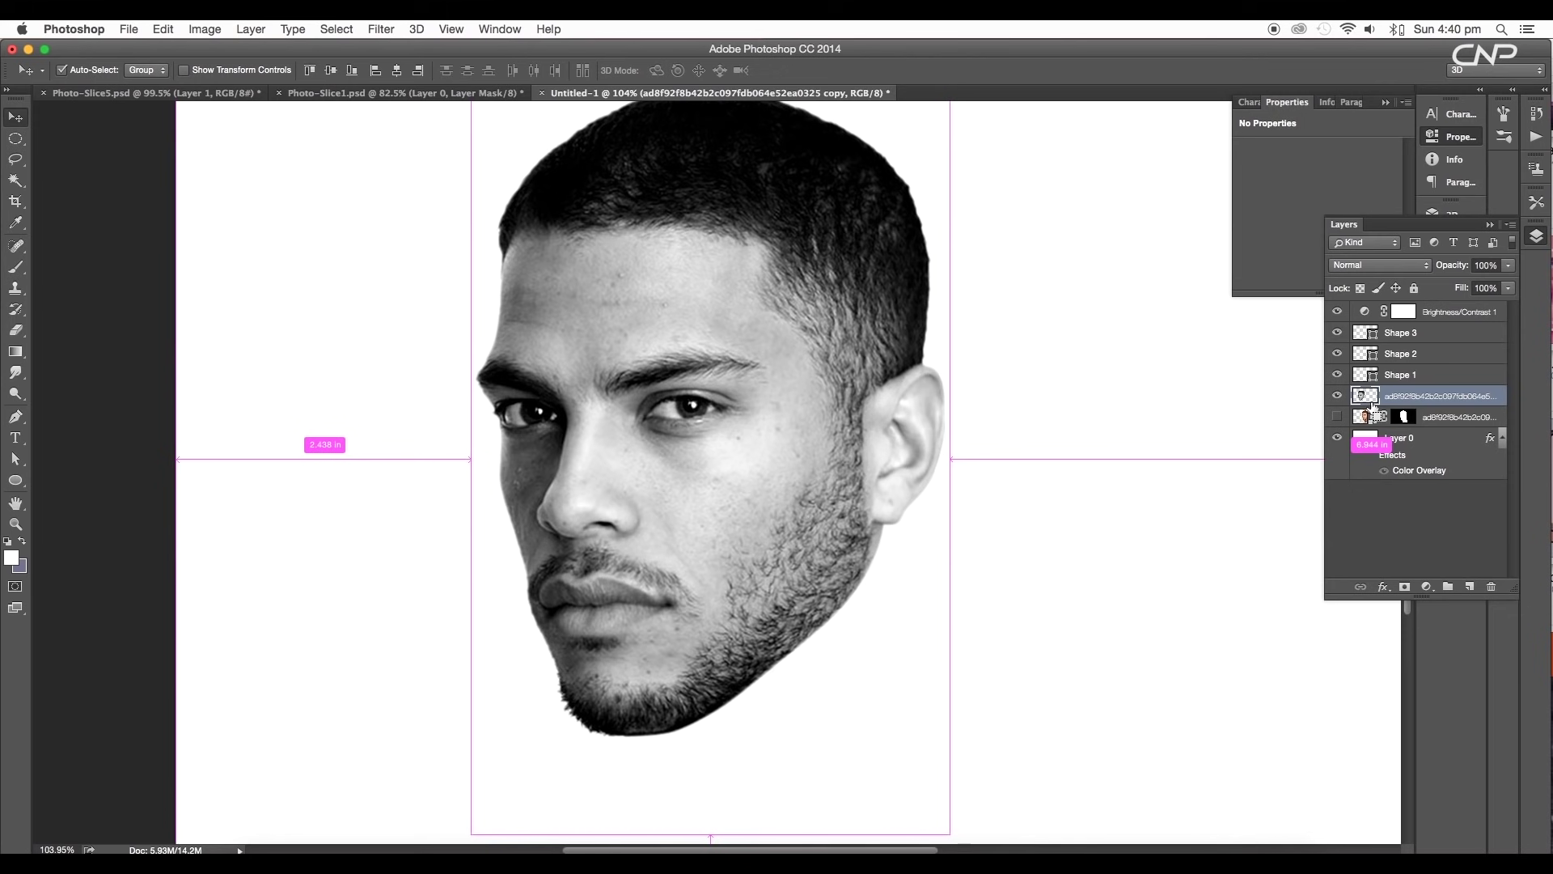
pyautogui.press('Delete')
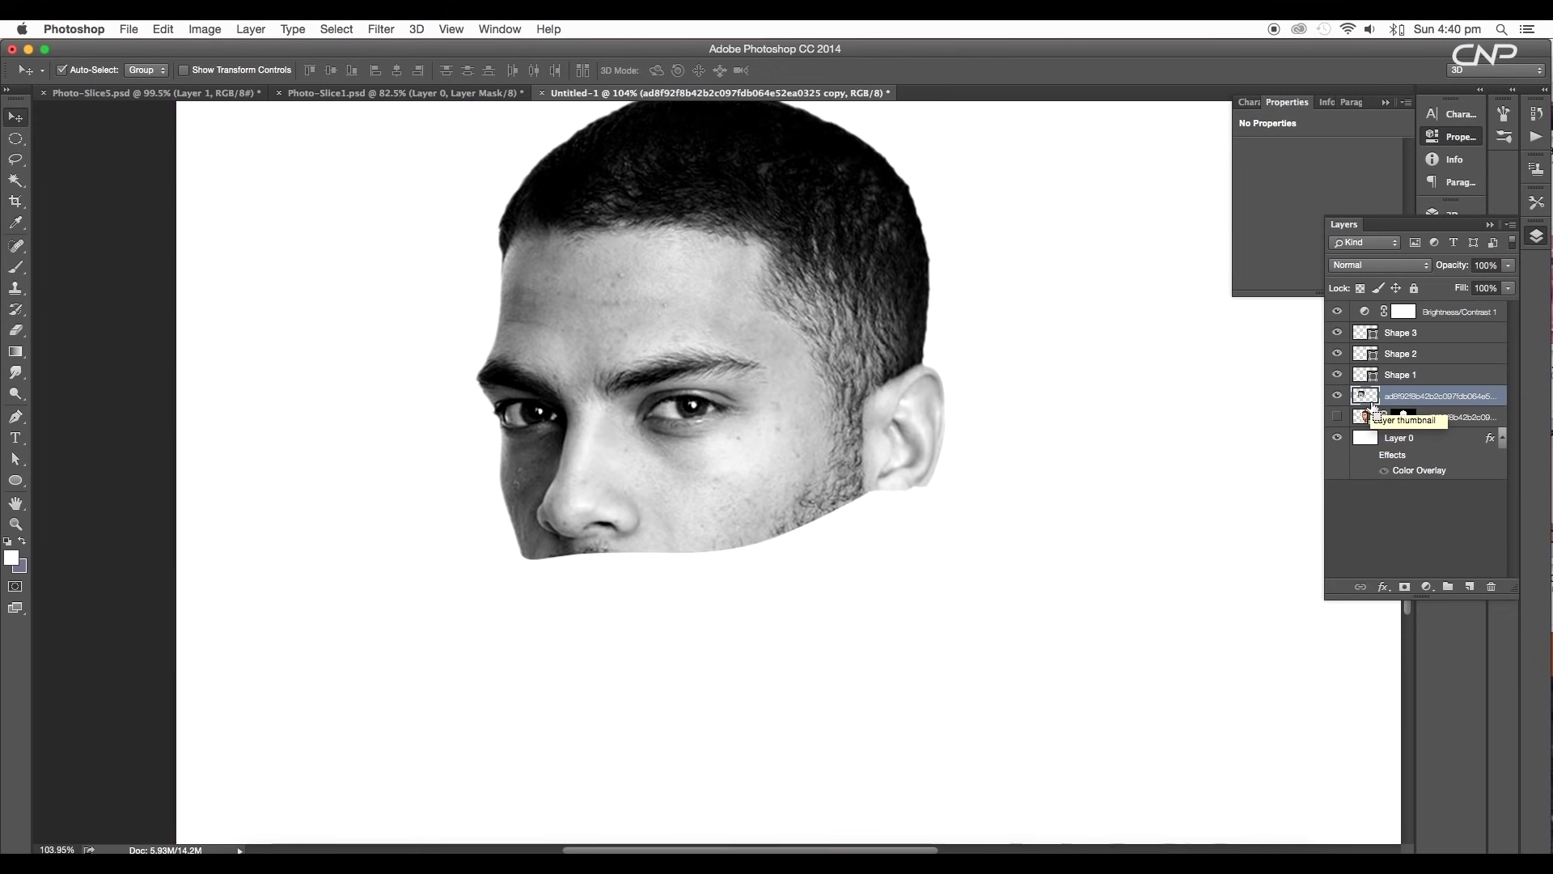
pyautogui.press('super+v')
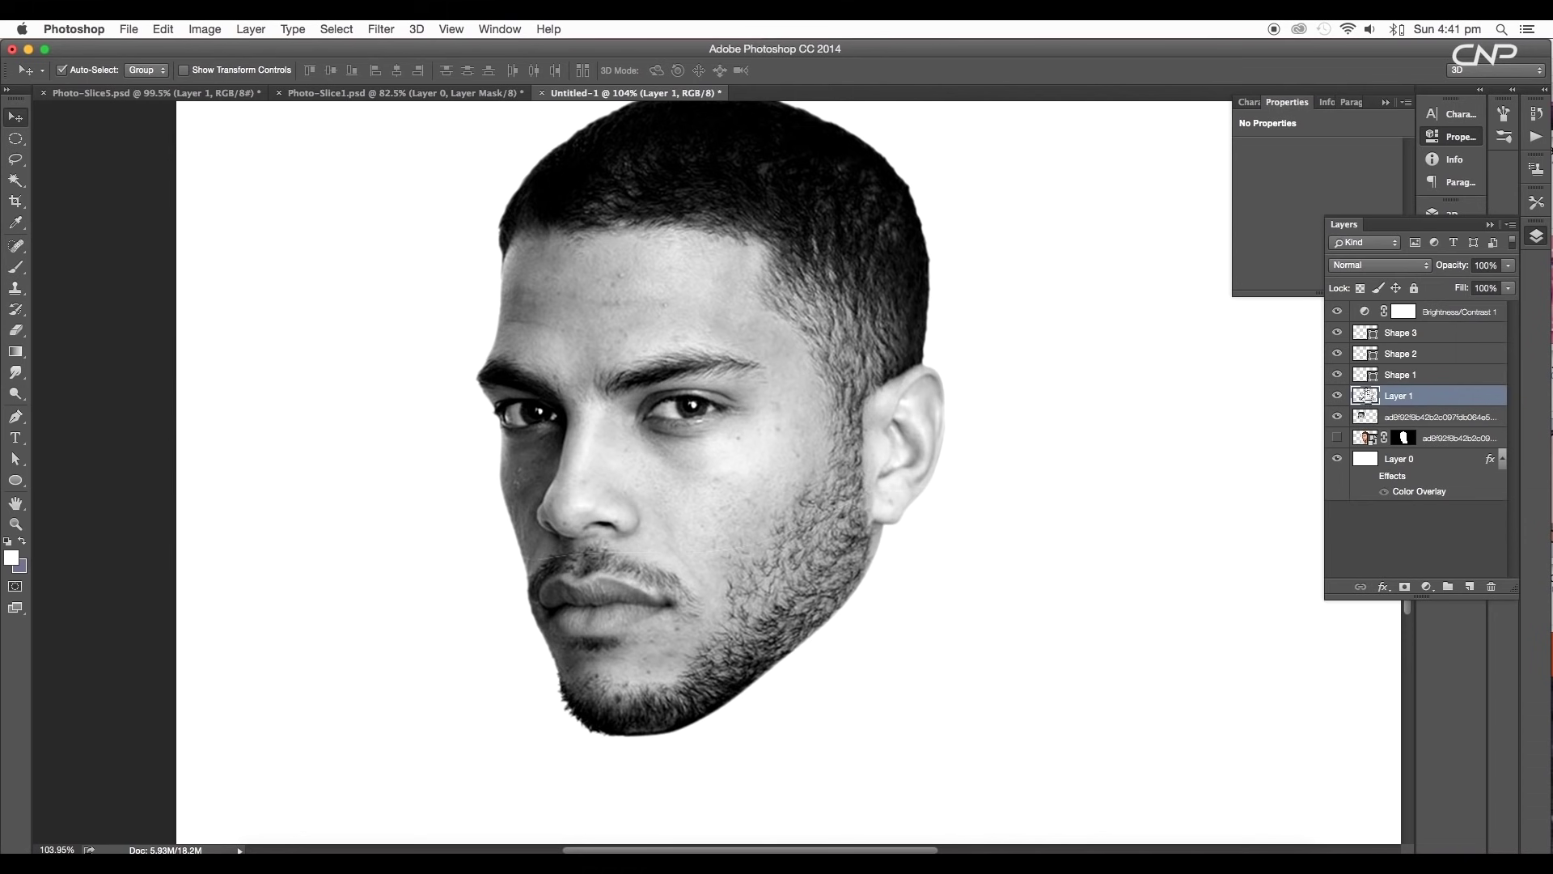
# Cut the portrait area inside the Shape 2 path onto another new layer.
pyautogui.click(1371, 421)
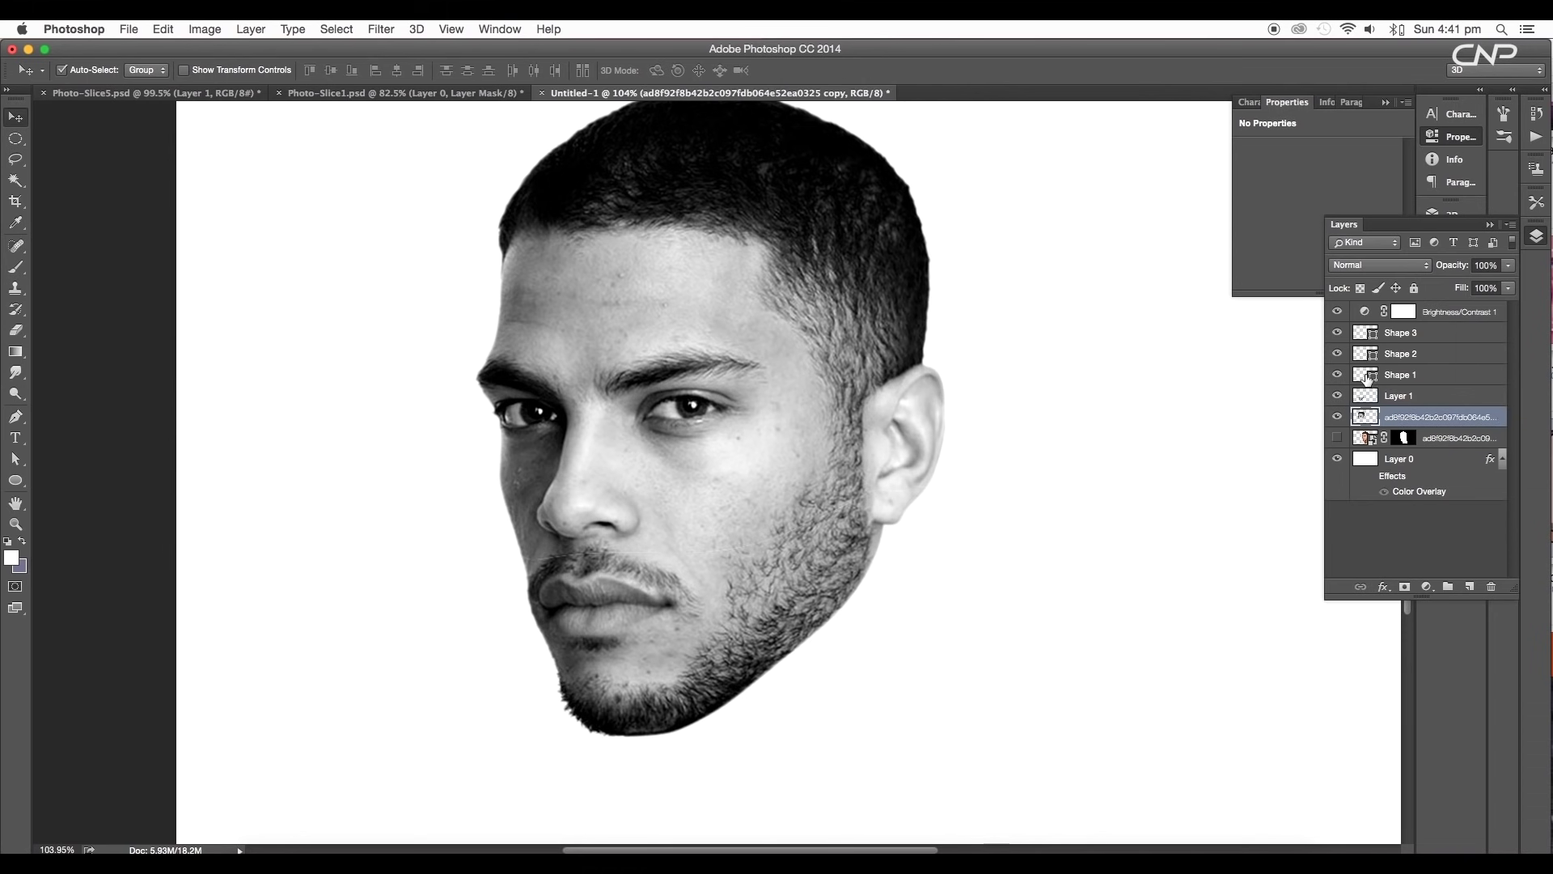
pyautogui.keyDown('super'); pyautogui.click(1366, 396); pyautogui.keyUp('super')
pyautogui.press('super+x')
pyautogui.press('super+v')
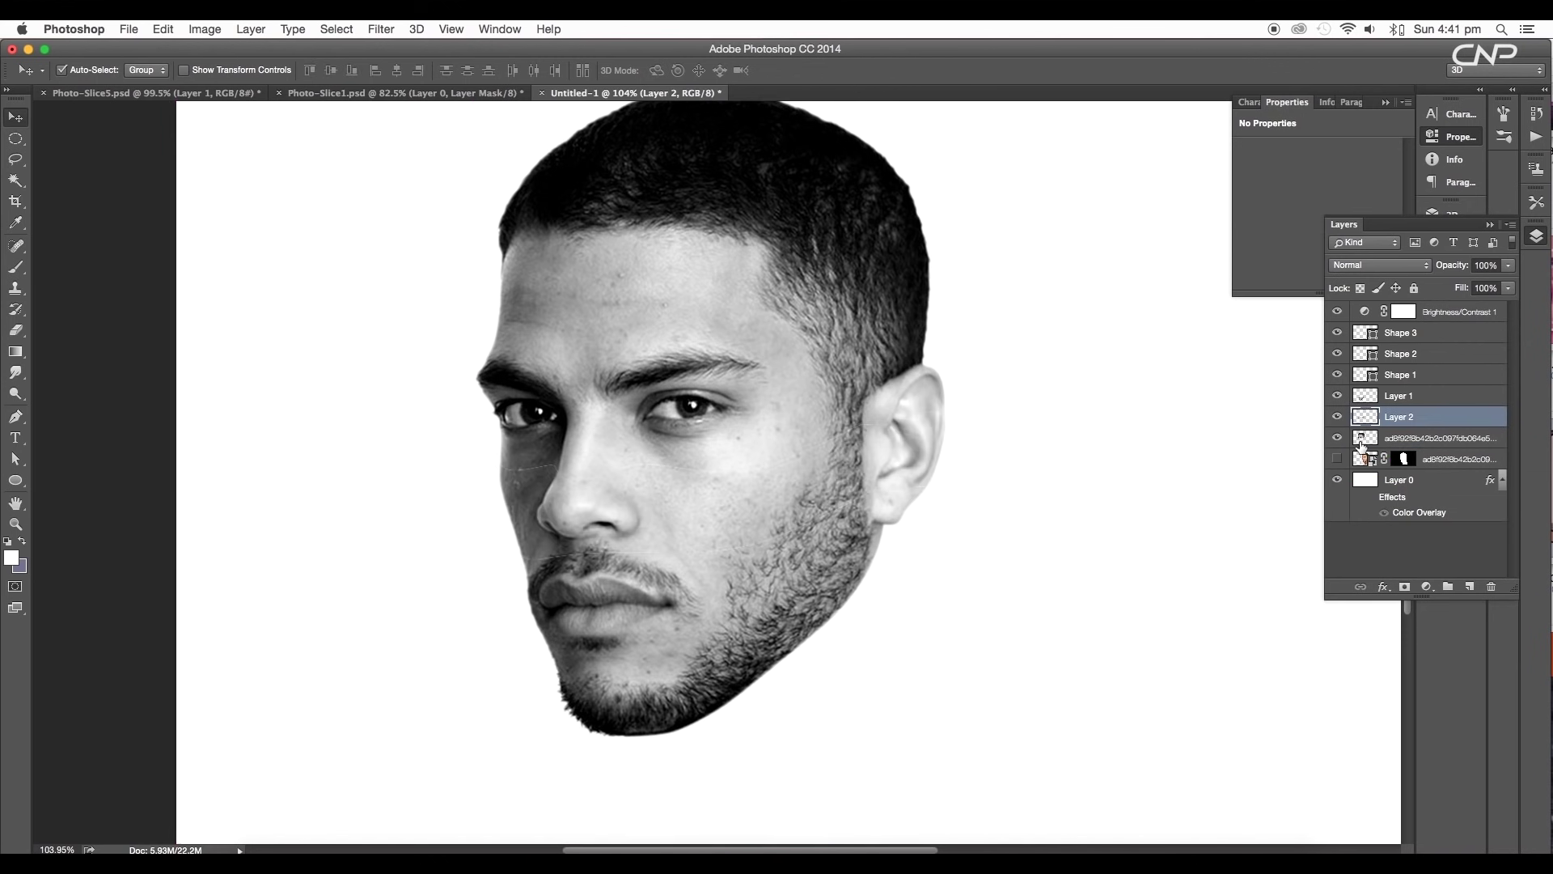
# Cut the portrait's top-of-head area inside the Shape 3 path onto its own layer.
pyautogui.click(1367, 441)
pyautogui.keyDown('super'); pyautogui.click(1366, 334); pyautogui.keyUp('super')
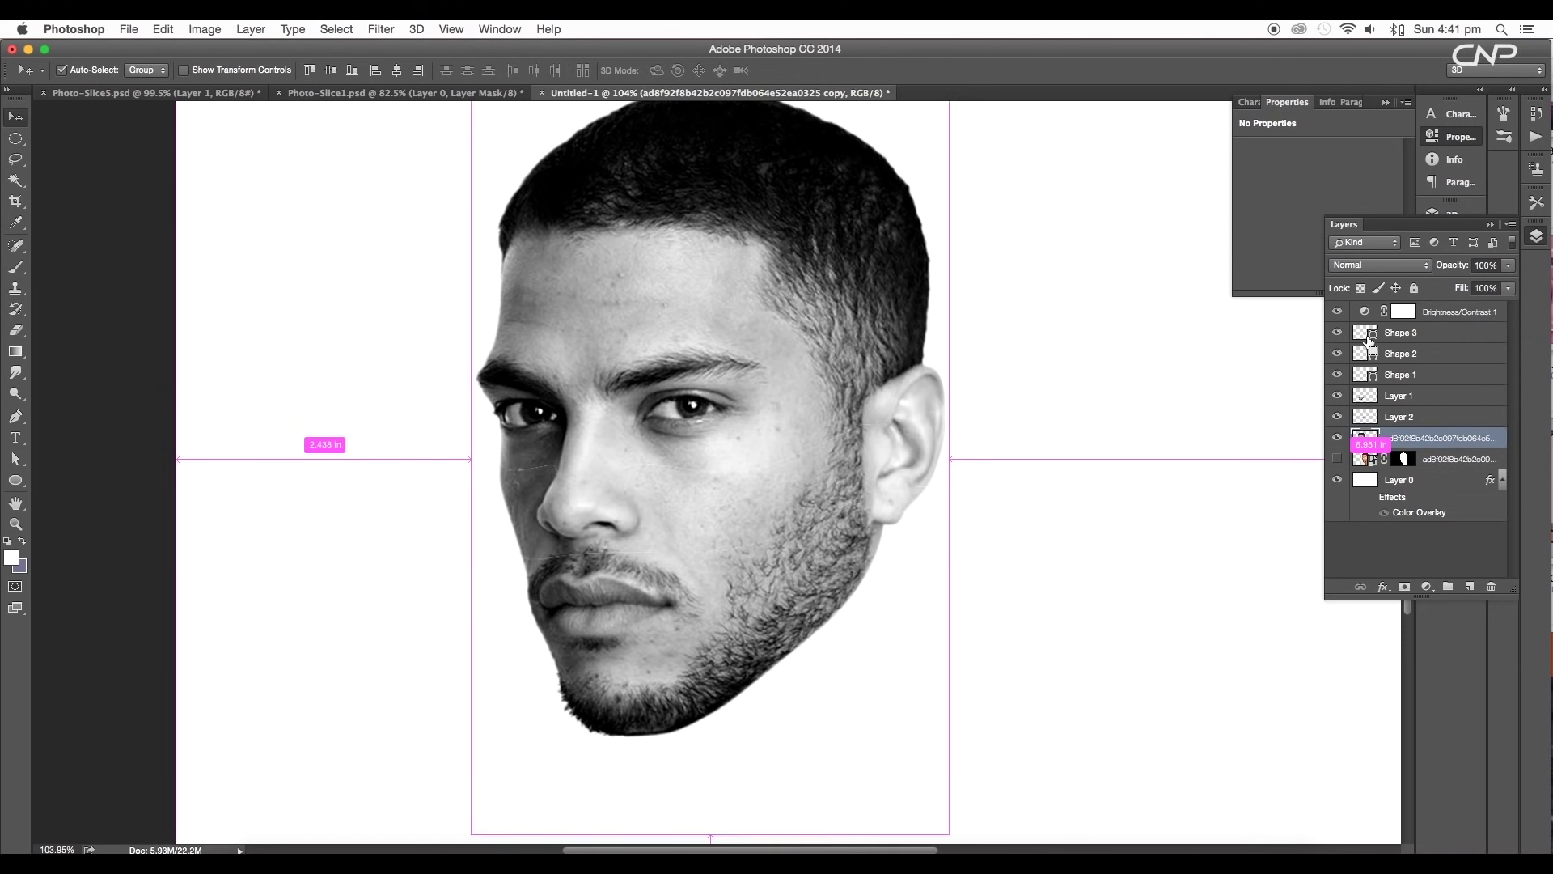
pyautogui.press('super+x')
pyautogui.press('super+v')
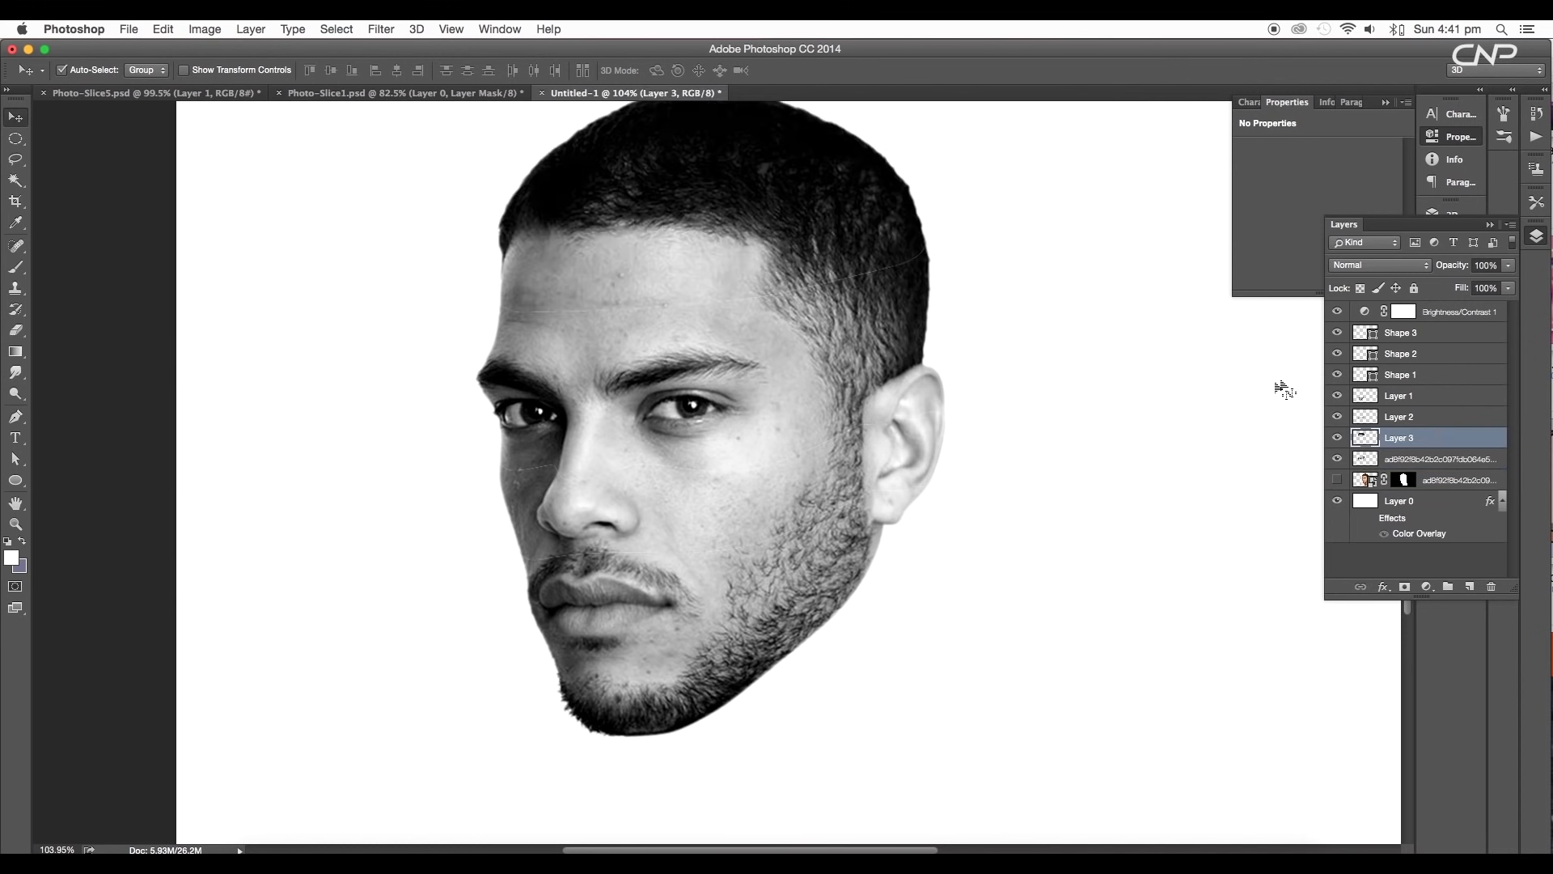
# Hide the shape layers and reorder the face slices so Layer 1 sits beneath the other slices.
pyautogui.click(1340, 343)
pyautogui.click(1337, 417)
pyautogui.click(1337, 417)
pyautogui.click(1337, 395)
pyautogui.click(1338, 396)
pyautogui.moveTo(1369, 407); pyautogui.dragTo(1400, 472)
# Hide every face slice except Layer 1 with the mouth and chin.
pyautogui.click(1338, 396)
pyautogui.click(1338, 395)
pyautogui.moveTo(1376, 395); pyautogui.dragTo(1339, 437)
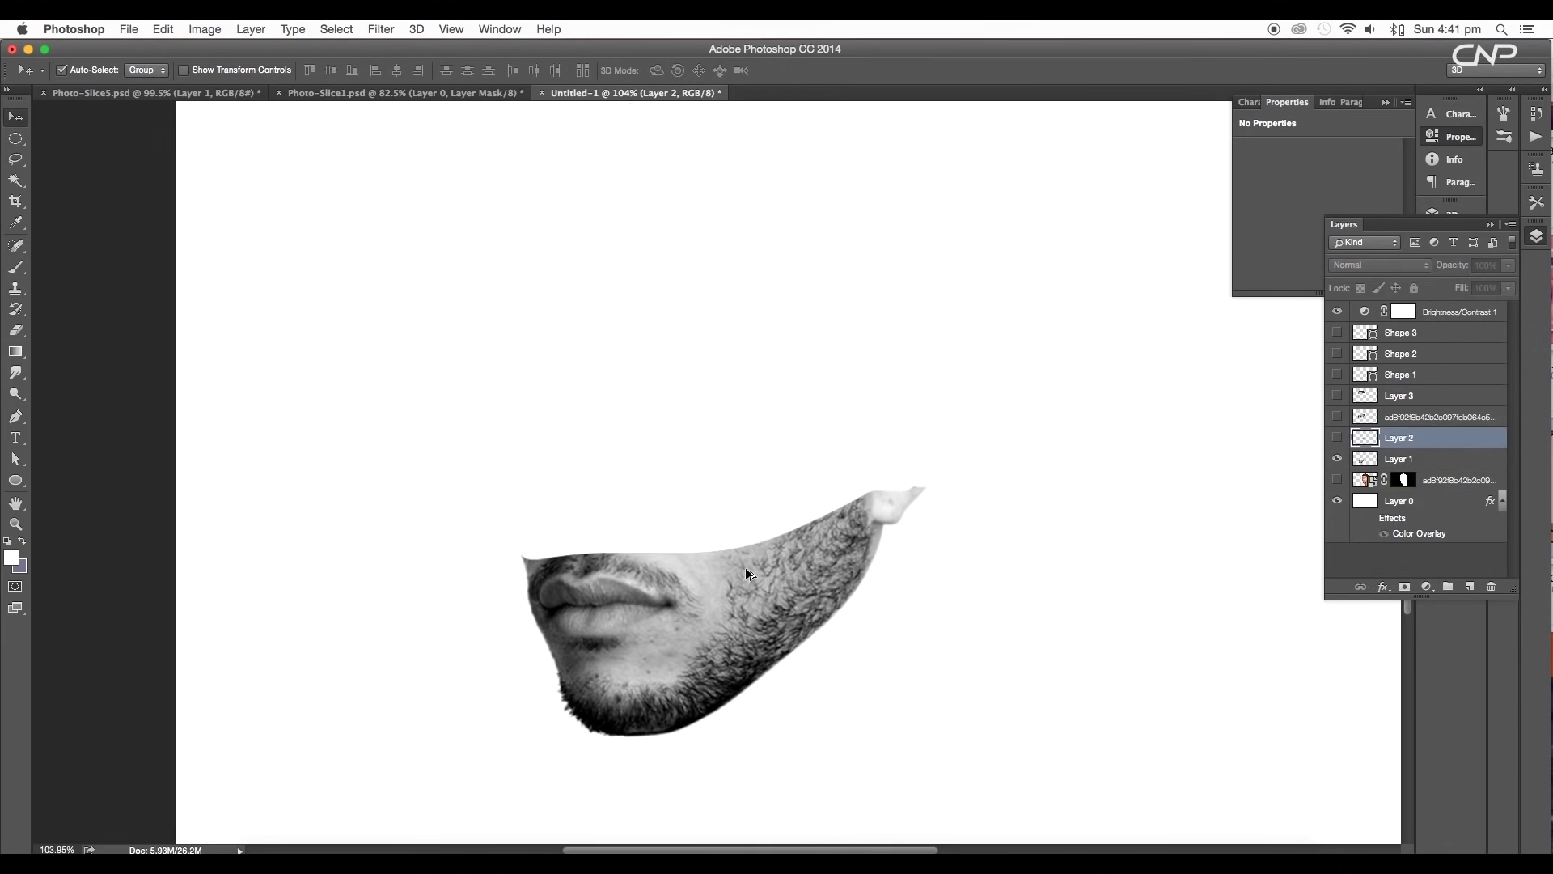
# Draw the curved upper edge of a cut-surface path from the mouth slice's front corner toward the back of the head with the Pen tool.
pyautogui.scroll(2, 746, 572)
pyautogui.press('p')
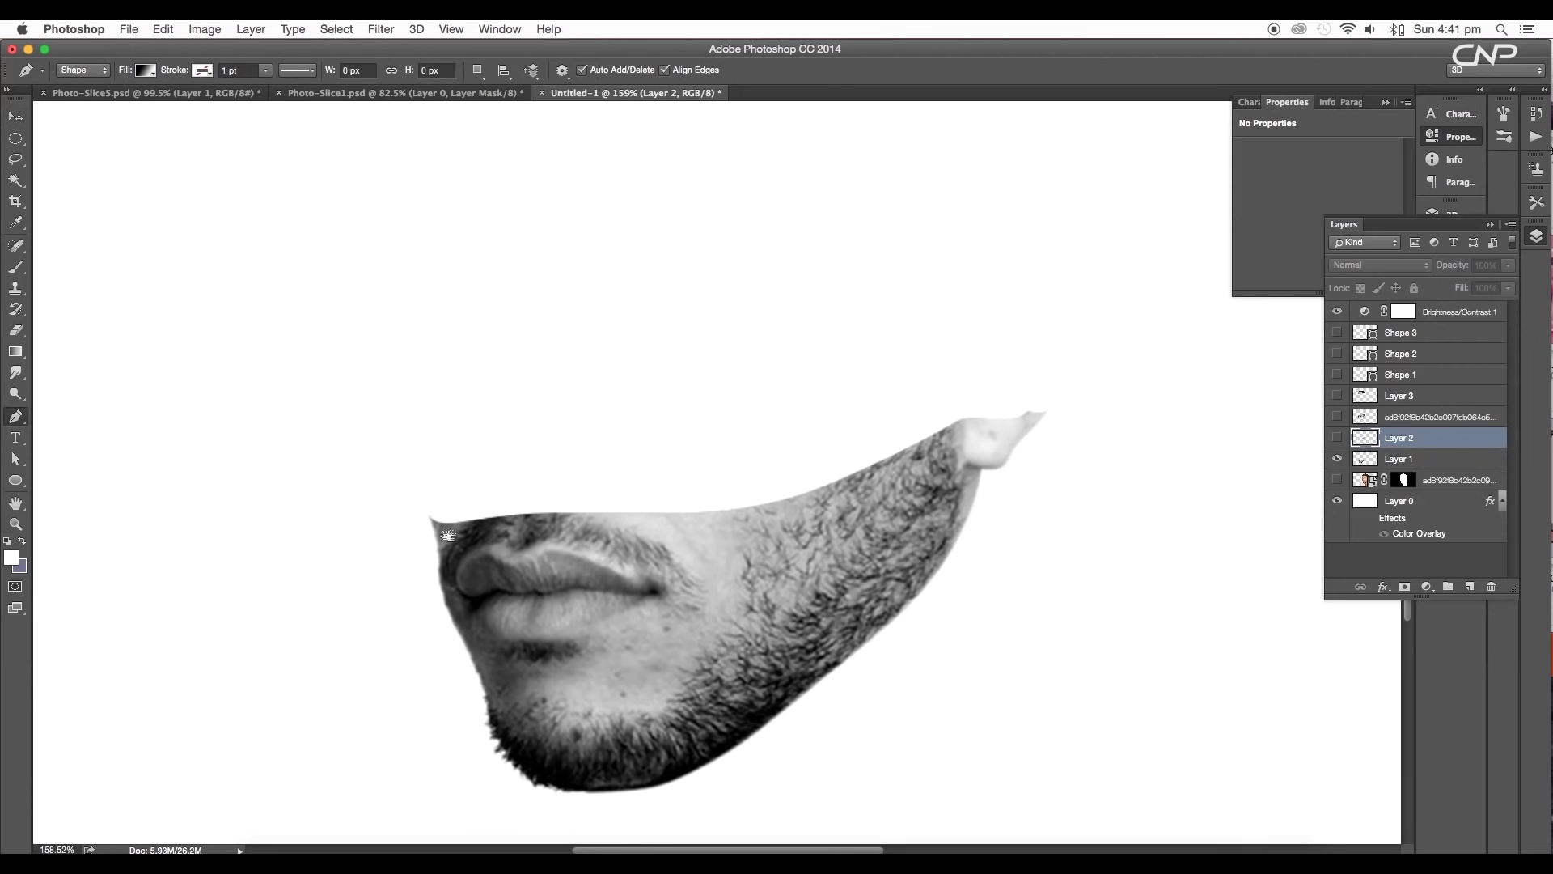
pyautogui.moveTo(447, 536); pyautogui.dragTo(451, 606)
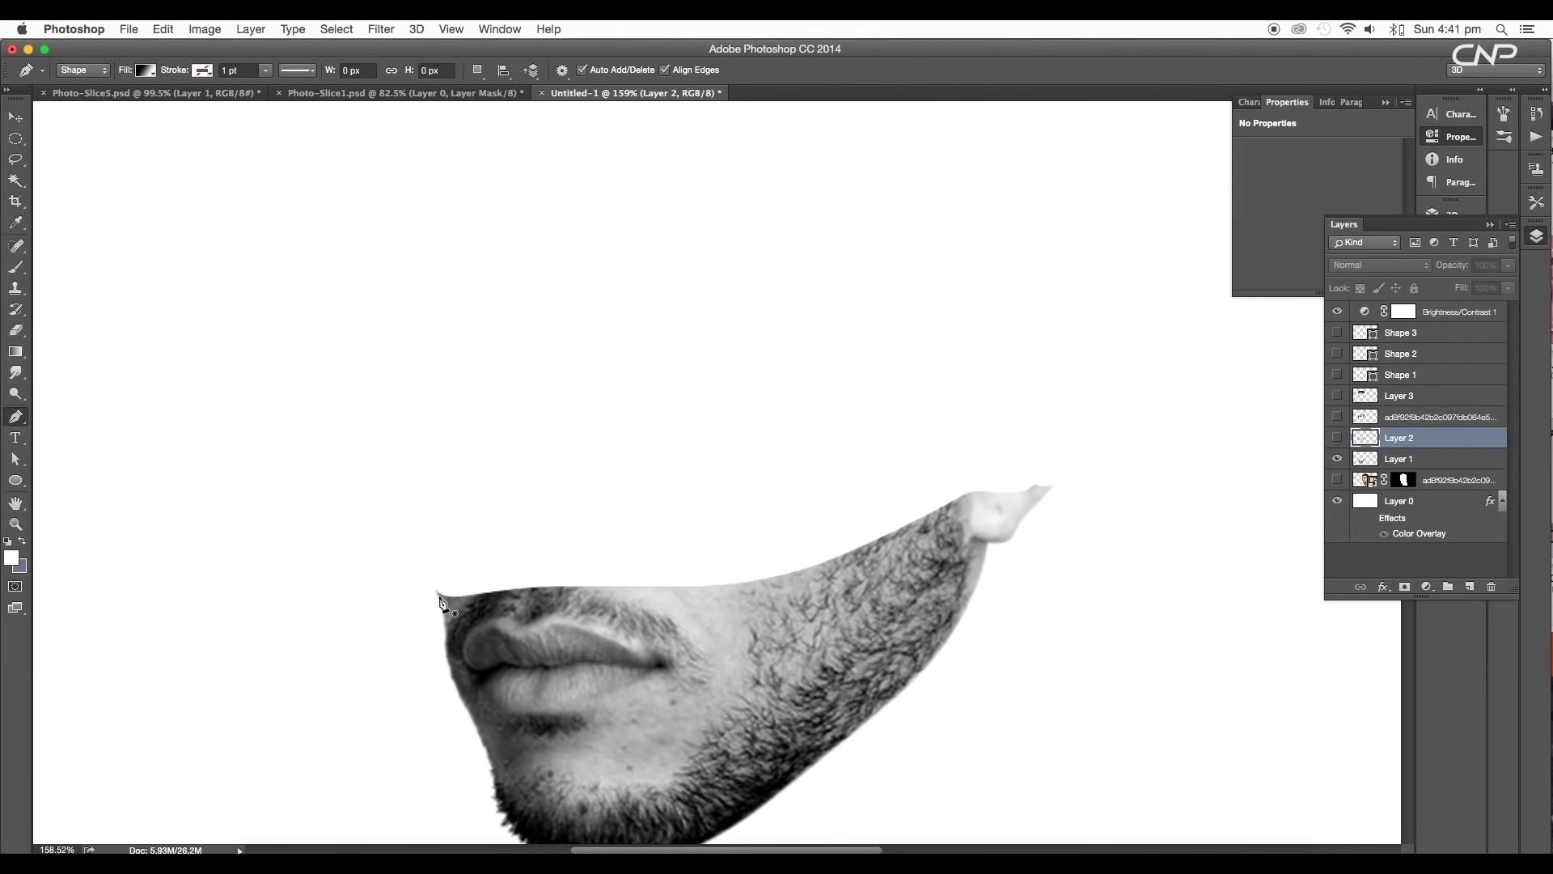
pyautogui.moveTo(428, 559); pyautogui.dragTo(478, 541)
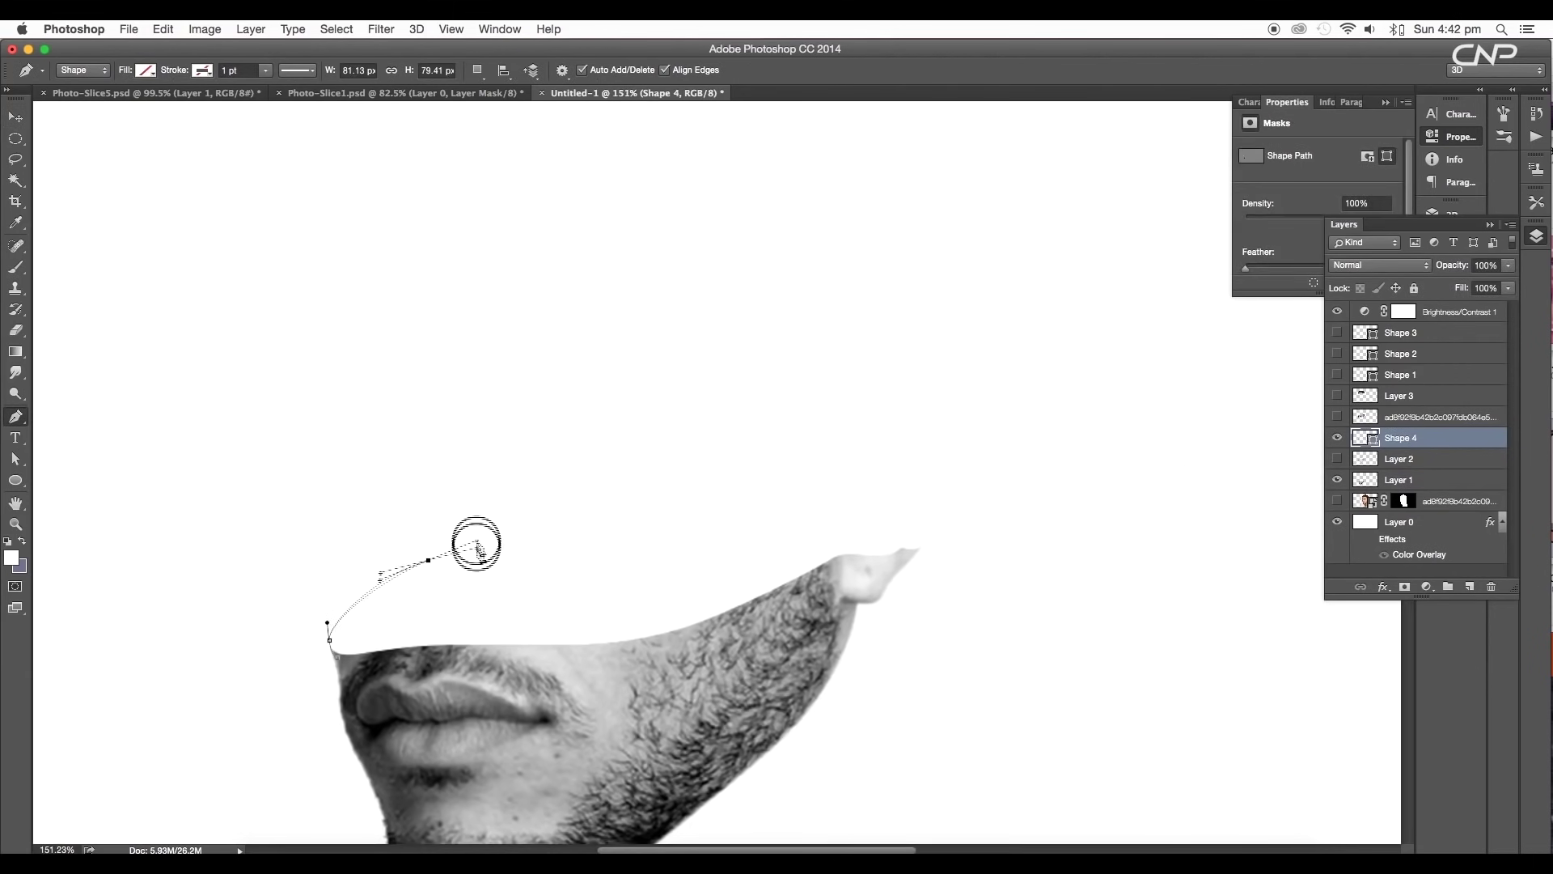
pyautogui.moveTo(585, 491); pyautogui.dragTo(634, 471)
pyautogui.moveTo(750, 464); pyautogui.dragTo(950, 560)
pyautogui.click(876, 514)
pyautogui.press('super+z')
# Continue the path around the earlobe, close it below the mouth slice's cut edge at about 485 by 181 px, and refine its back curve.
pyautogui.click(855, 537)
pyautogui.scroll(2, 865, 544)
pyautogui.click(875, 587)
pyautogui.click(717, 672)
pyautogui.moveTo(717, 672); pyautogui.dragTo(998, 582)
pyautogui.click(674, 669)
pyautogui.click(505, 687)
pyautogui.click(895, 403)
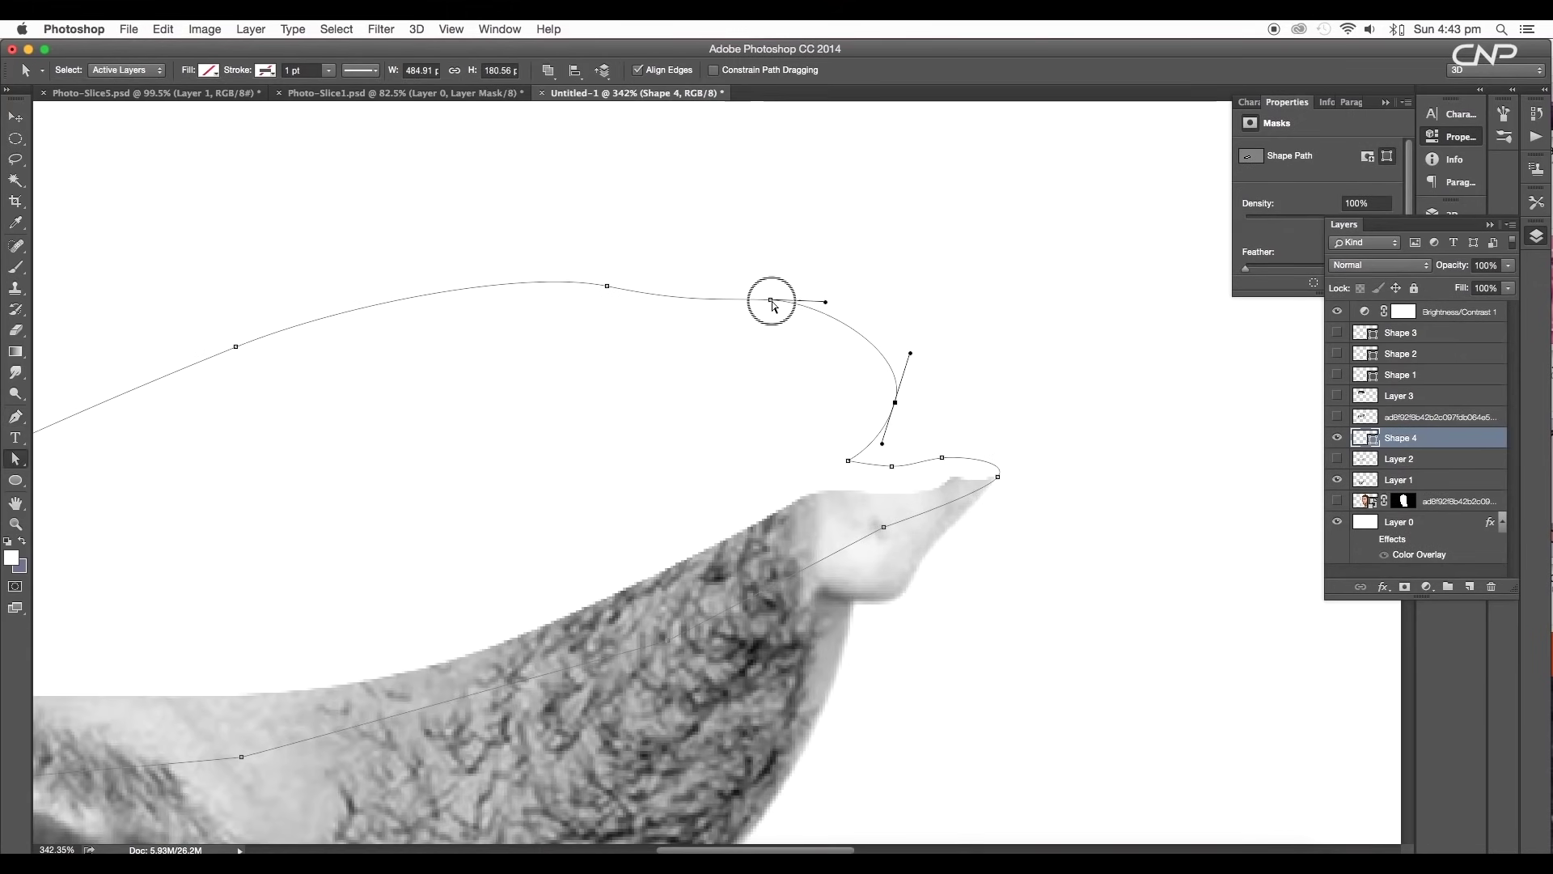
# Fill Shape 4 with a black-to-white linear gradient at 90 degrees.
pyautogui.scroll(-3, 773, 305)
pyautogui.press('v')
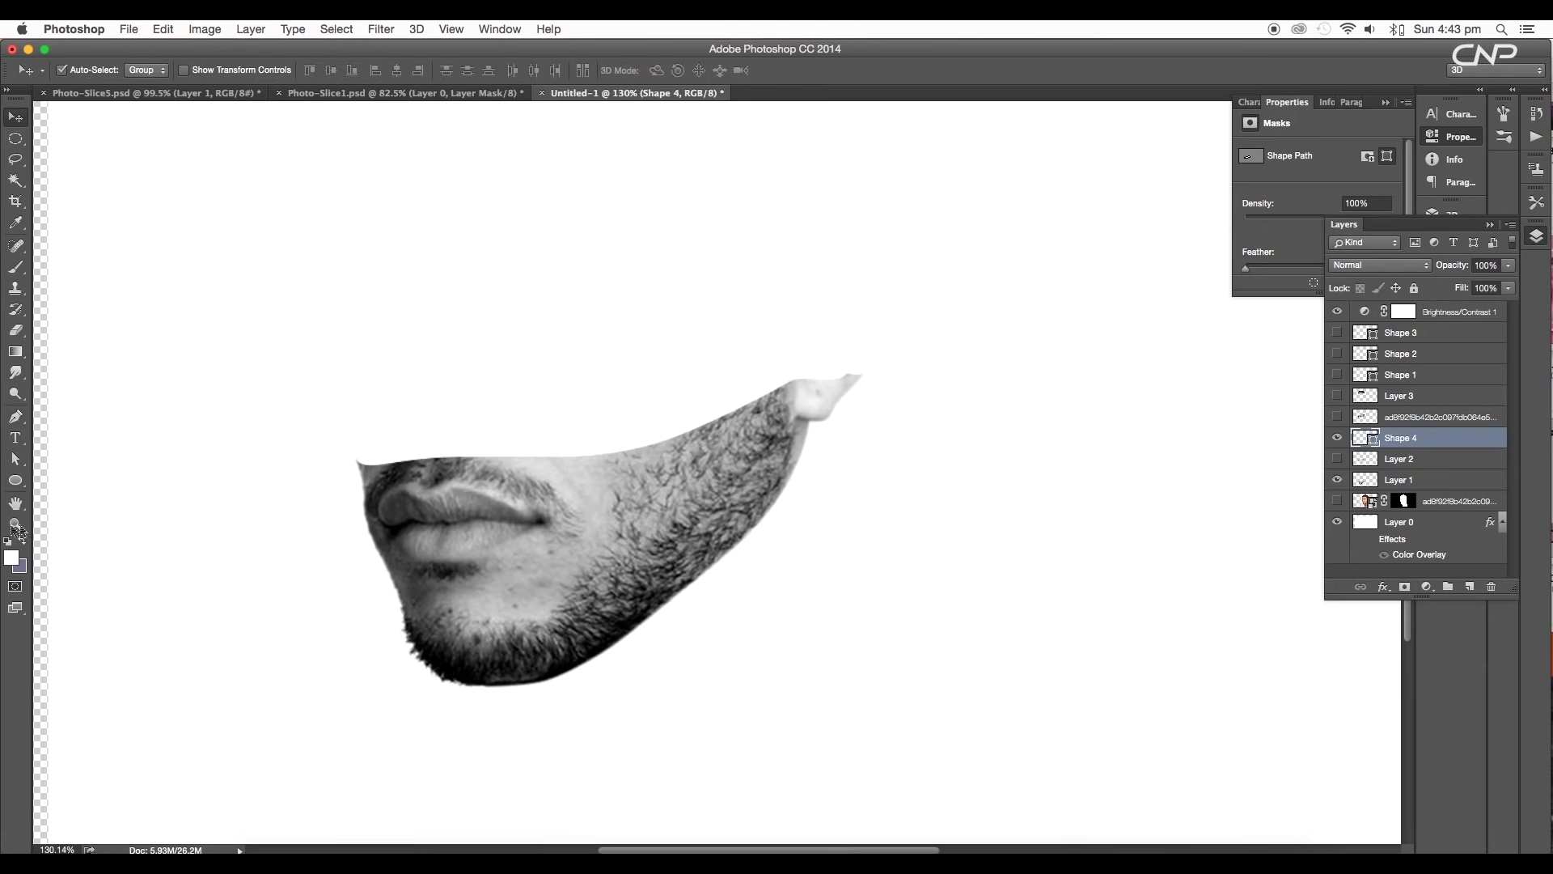
pyautogui.click(15, 482)
pyautogui.click(146, 70)
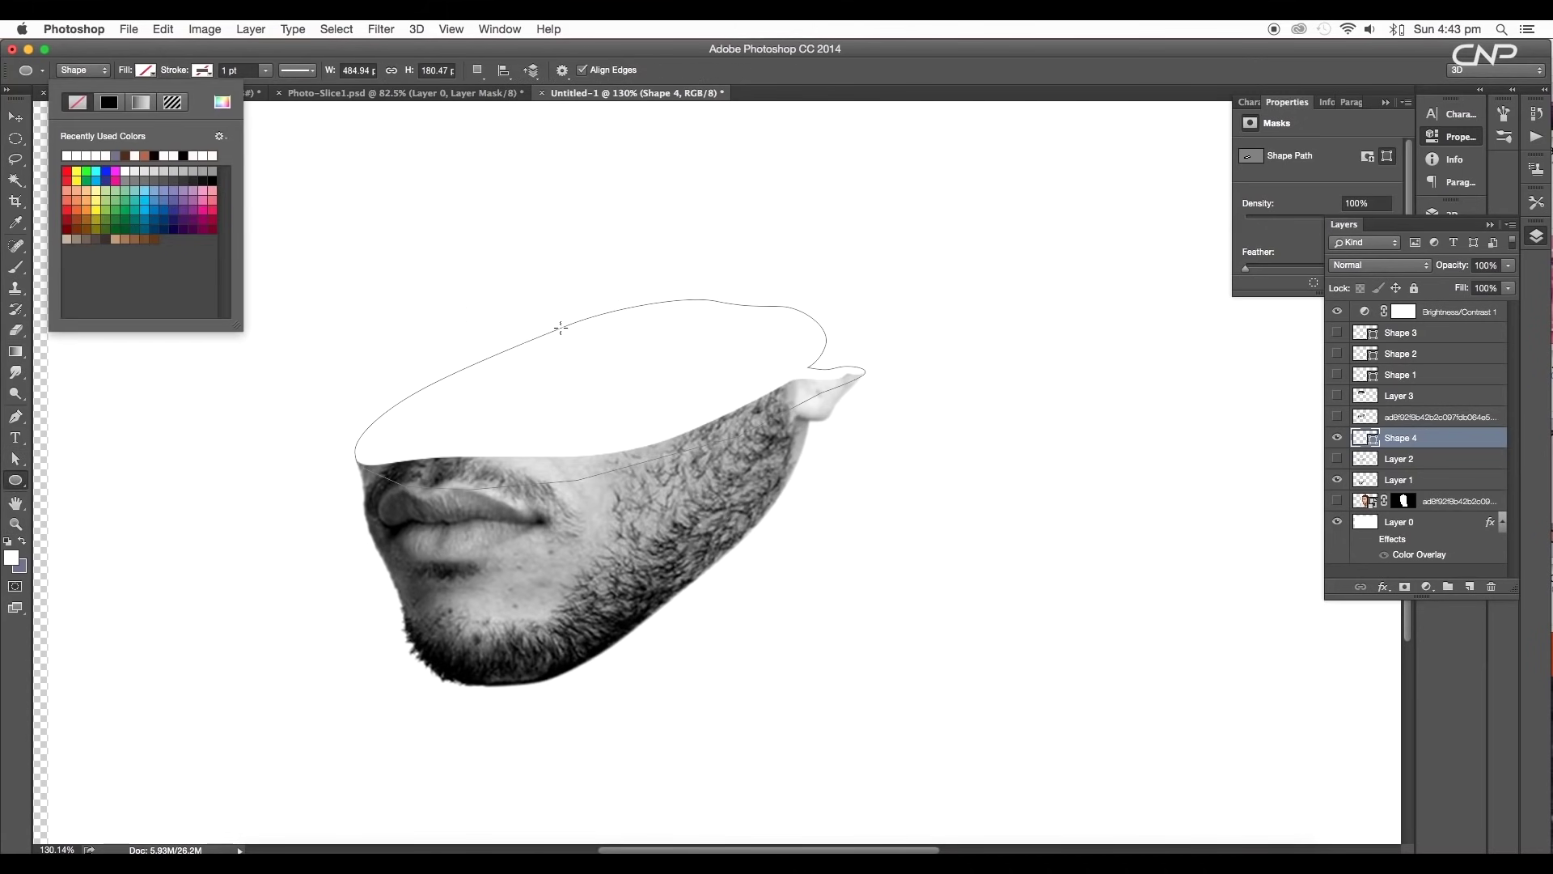
pyautogui.click(141, 101)
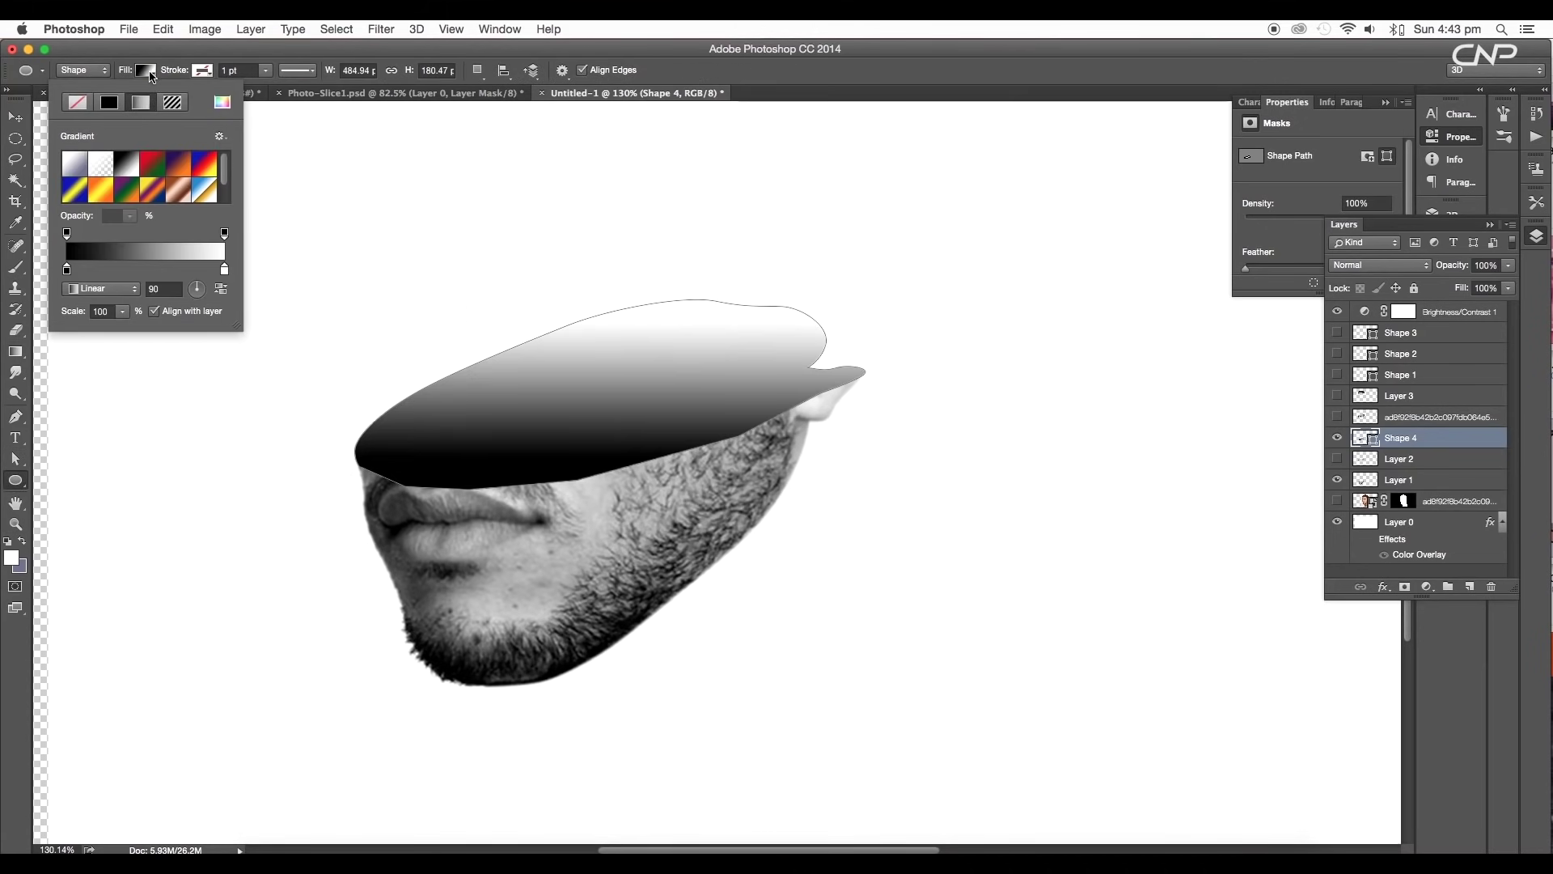
pyautogui.click(3, 134)
# Move the Shape 4 layer beneath Layer 1 so it sits behind the mouth slice.
pyautogui.press('v')
pyautogui.press('super+0')
pyautogui.moveTo(1420, 443); pyautogui.dragTo(1420, 485)
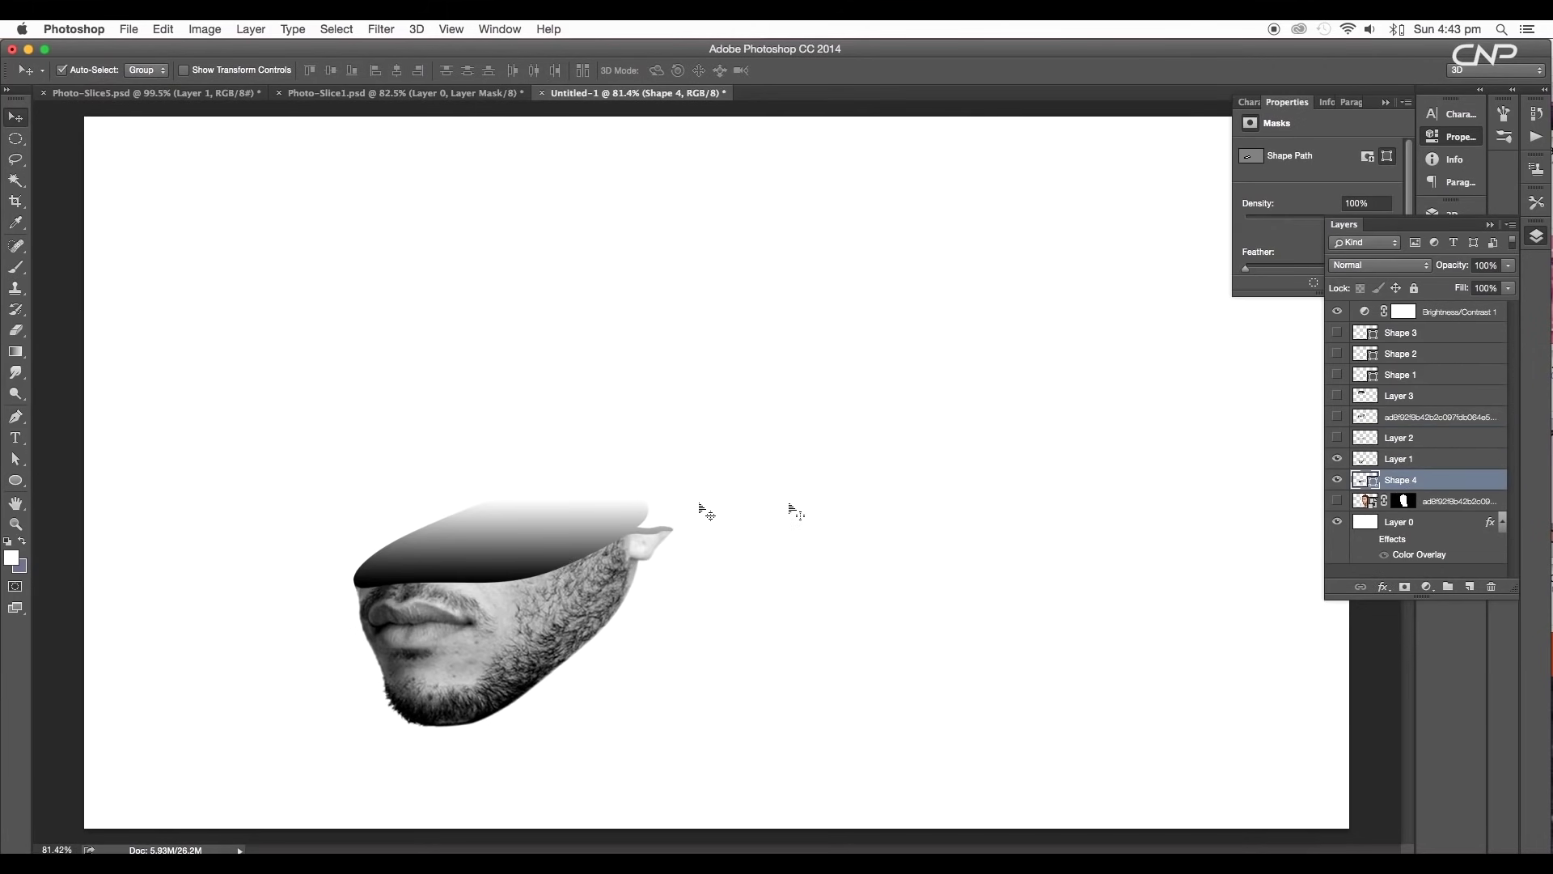
# Show Layer 2, raise the nose slice, and fit a copy of Shape 4 to its cut edge, widened to about 110%.
pyautogui.click(1338, 439)
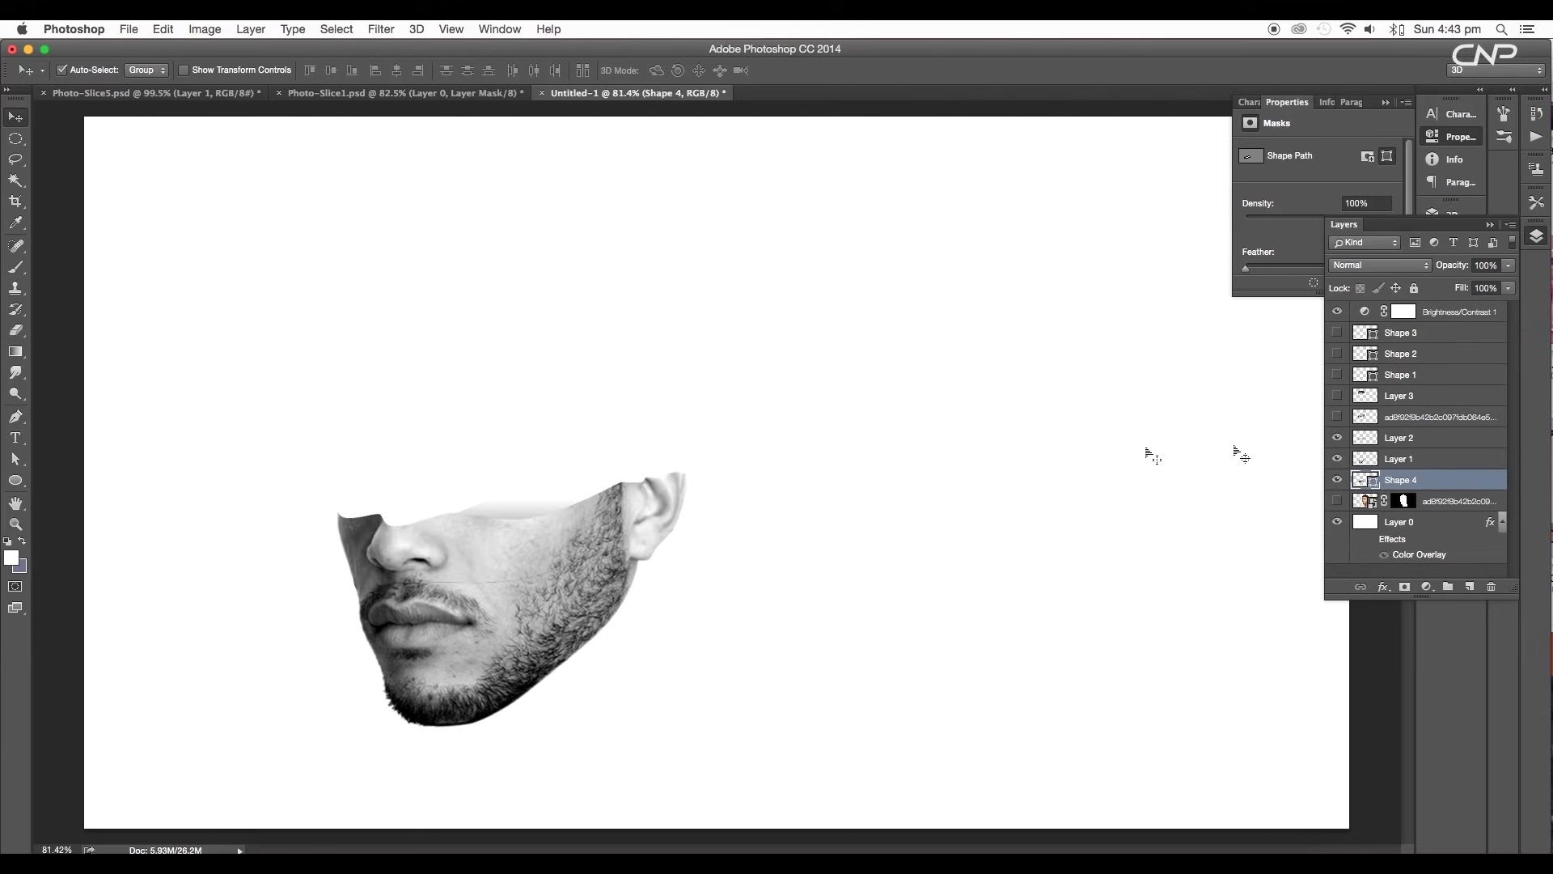
pyautogui.moveTo(568, 550); pyautogui.dragTo(521, 441)
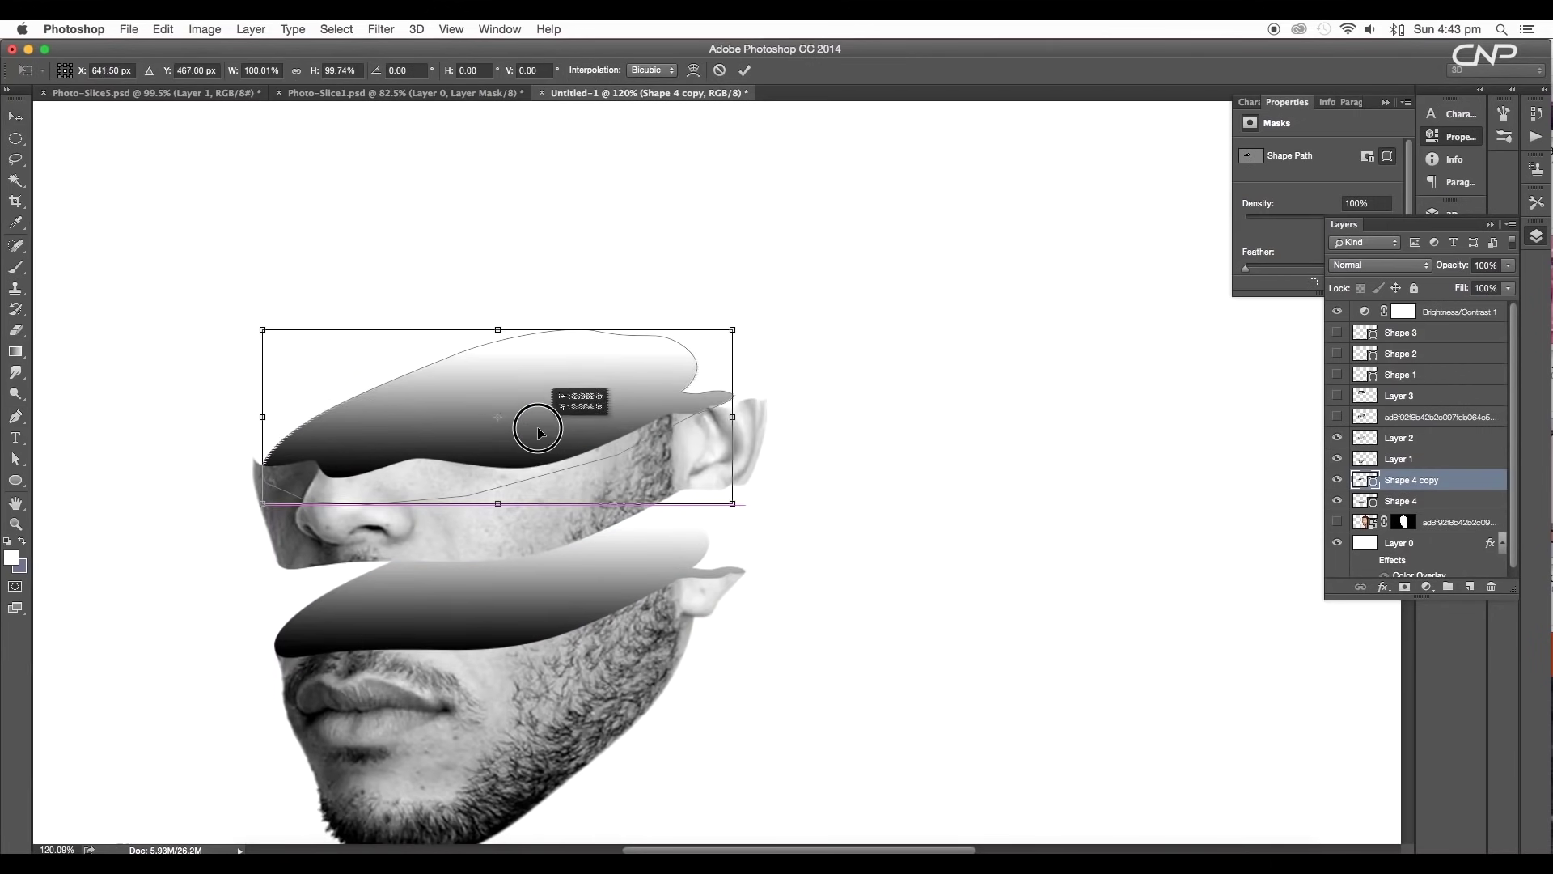
pyautogui.moveTo(538, 432); pyautogui.dragTo(534, 428)
pyautogui.moveTo(725, 407); pyautogui.dragTo(769, 410)
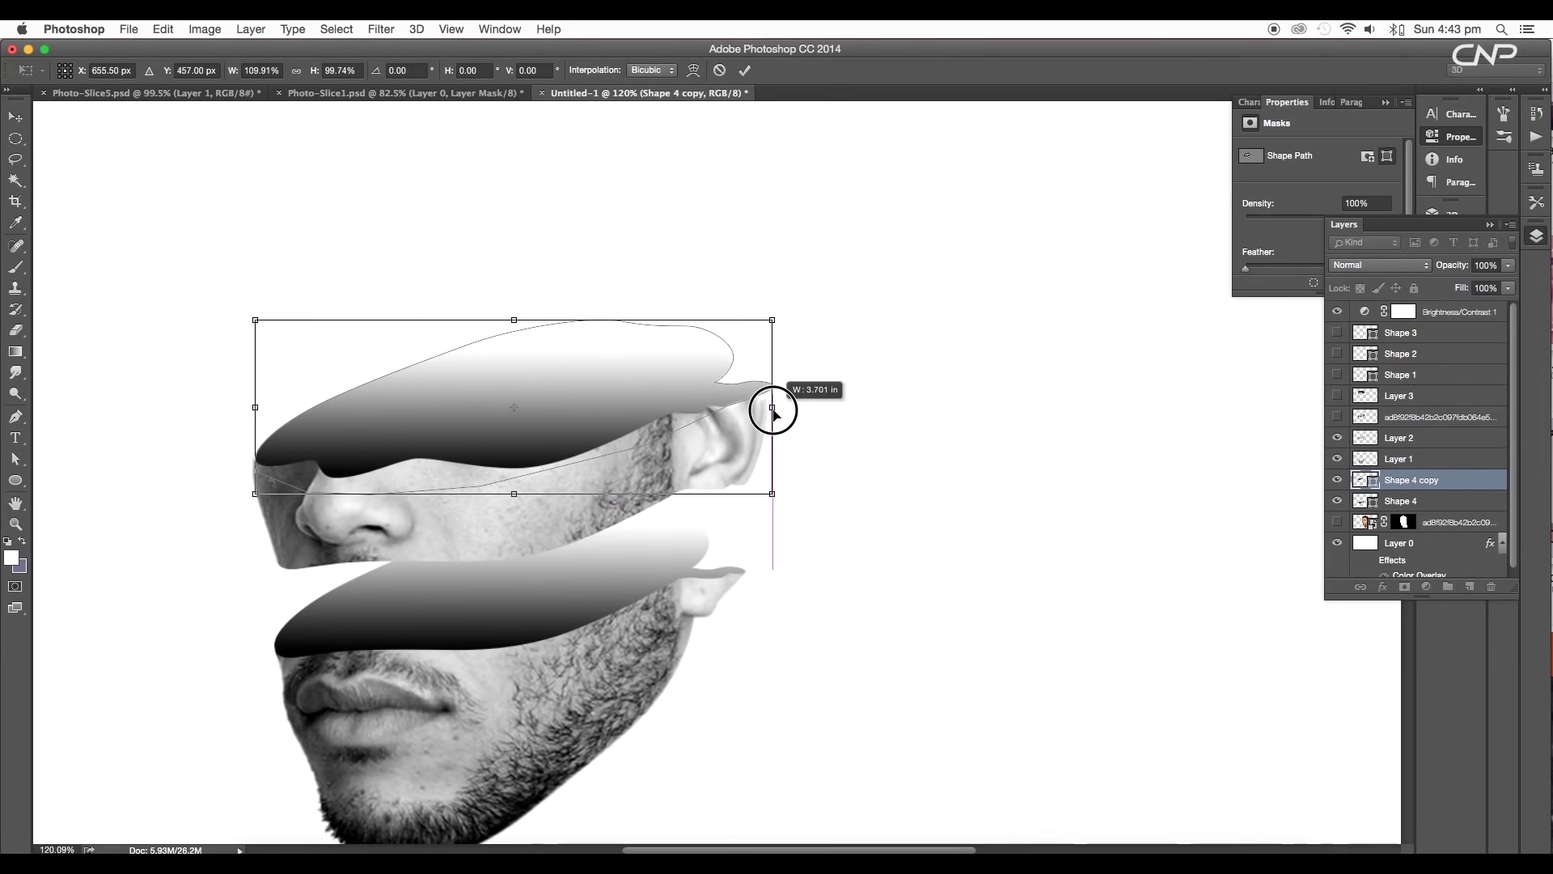
pyautogui.press('Return')
pyautogui.press('super+0')
# Reshape the Shape 4 copy's path at the nose slice's front corner, the ear tip and the back curve.
pyautogui.click(16, 459)
pyautogui.scroll(5, 390, 441)
pyautogui.moveTo(243, 478); pyautogui.dragTo(235, 471)
pyautogui.moveTo(781, 361); pyautogui.dragTo(770, 397)
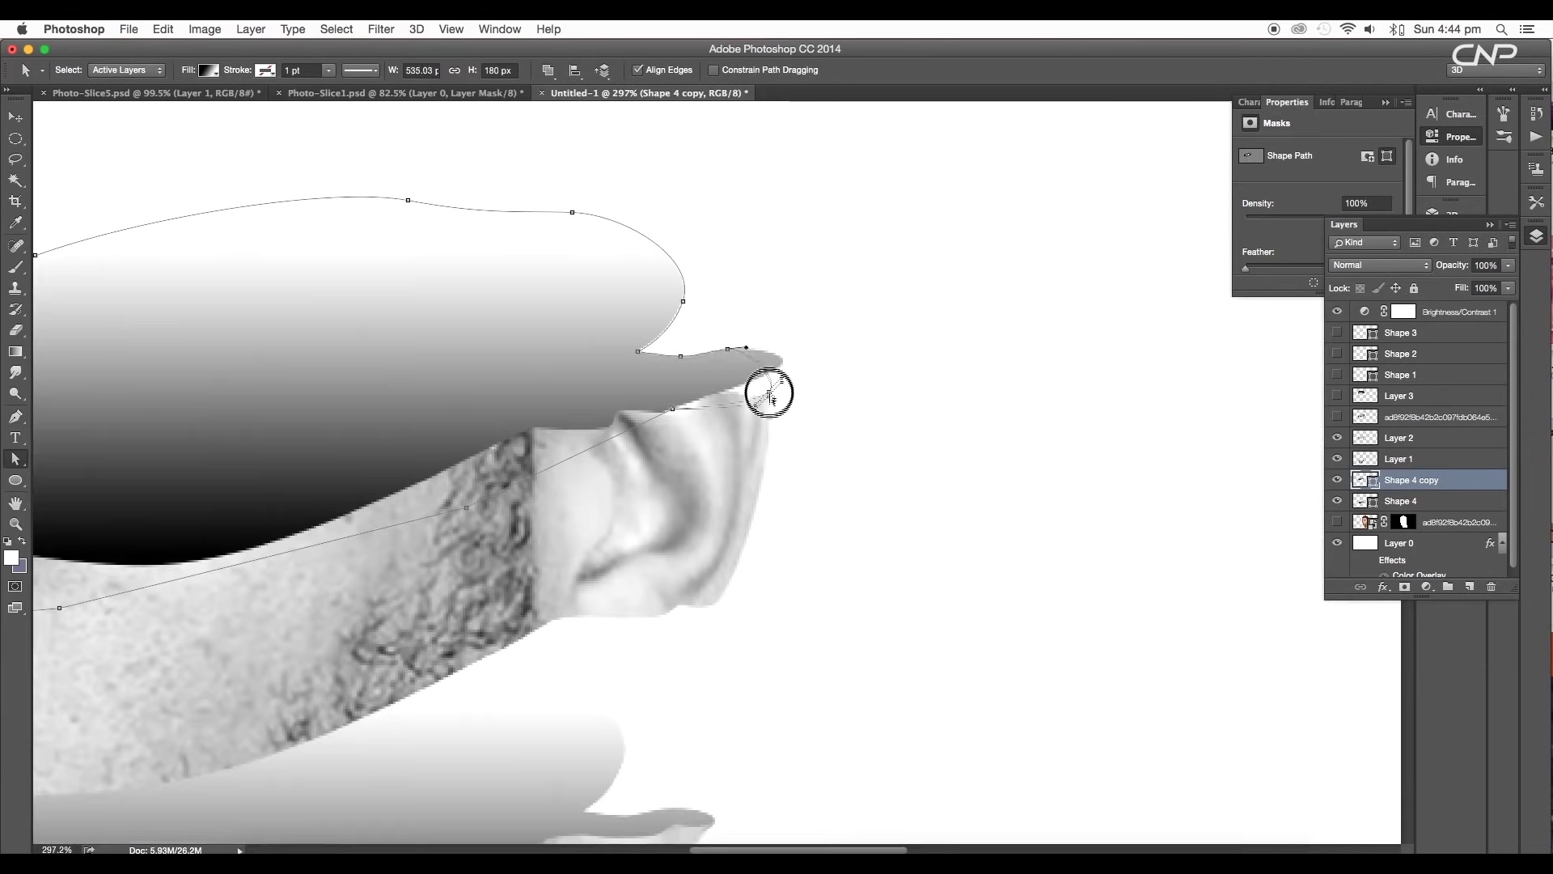
pyautogui.moveTo(680, 356); pyautogui.dragTo(566, 394)
pyautogui.moveTo(682, 301); pyautogui.dragTo(656, 311)
# Fine-tune the Shape 4 copy's anchor points so its narrow end follows the top of the ear.
pyautogui.scroll(-5, 678, 440)
pyautogui.scroll(4, 644, 364)
pyautogui.moveTo(589, 428); pyautogui.dragTo(582, 425)
pyautogui.scroll(4, 674, 440)
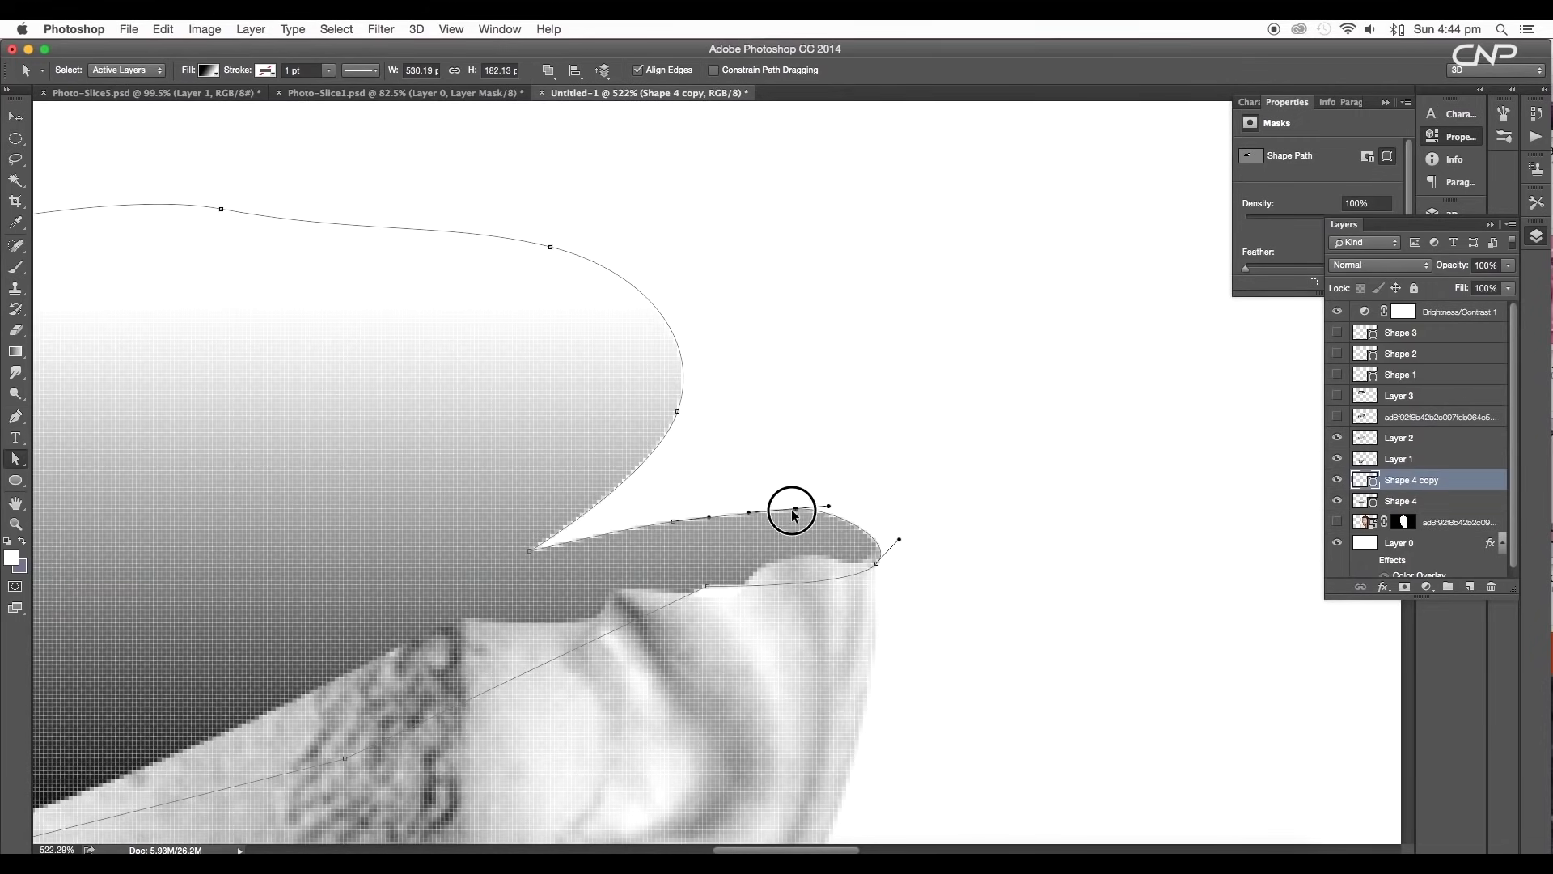
pyautogui.scroll(-2, 790, 510)
pyautogui.scroll(2, 834, 526)
pyautogui.moveTo(818, 513); pyautogui.dragTo(819, 517)
pyautogui.scroll(-8, 879, 531)
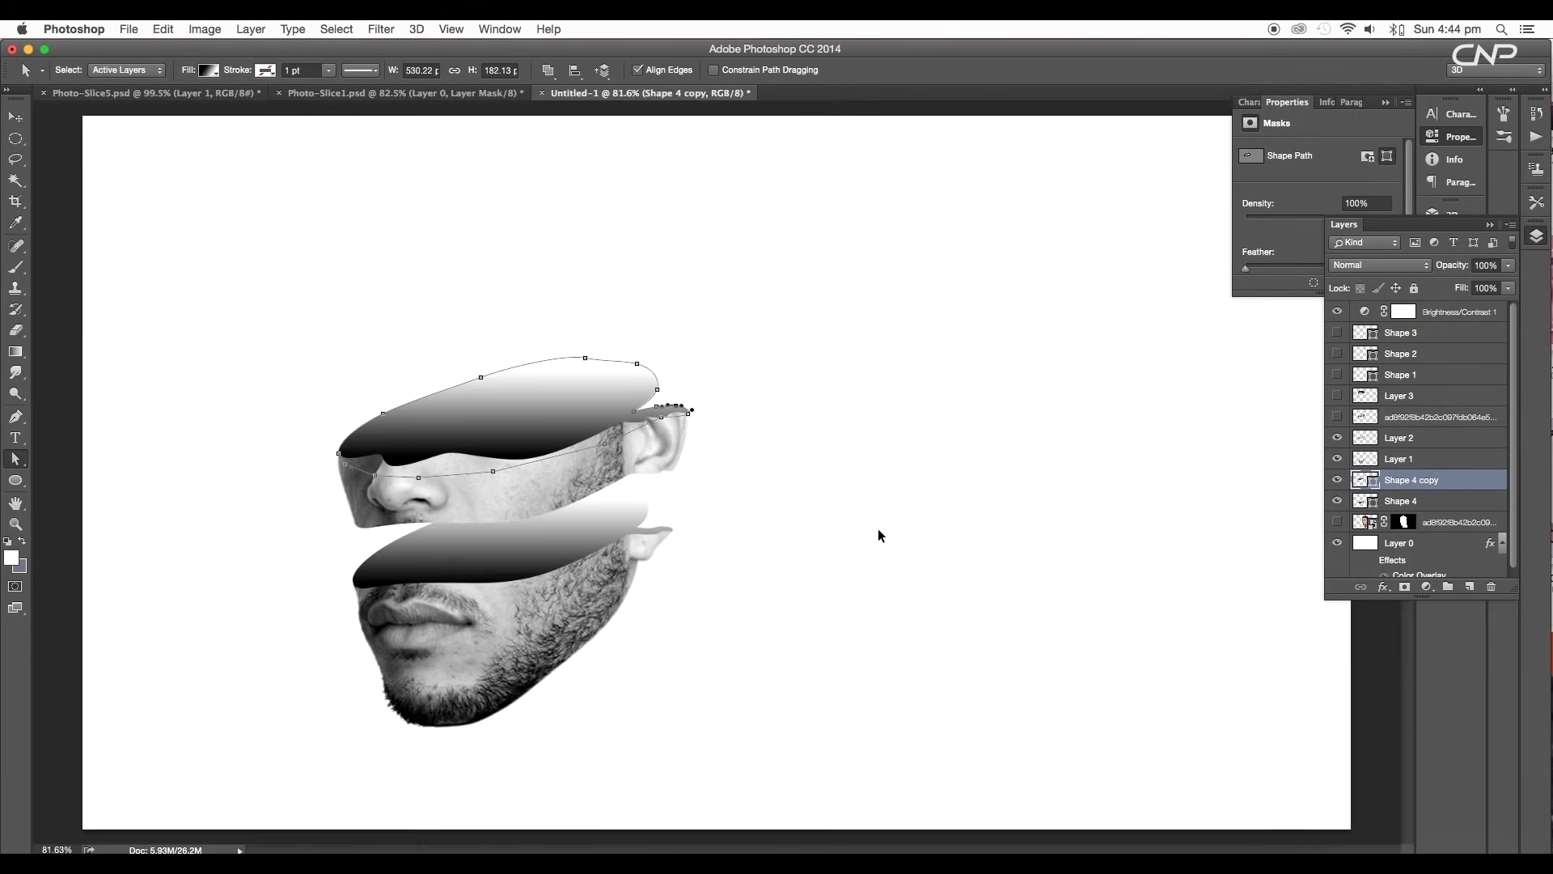
# Show the eye slice layer and place a second copy of Shape 4 over its upper cut edge.
pyautogui.scroll(3, 714, 495)
pyautogui.press('v')
pyautogui.click(1337, 417)
pyautogui.scroll(-4, 580, 444)
pyautogui.moveTo(581, 445); pyautogui.dragTo(583, 298)
# Delete the anchor points that form the ear protrusion on Shape 4 copy 2.
pyautogui.scroll(6, 628, 305)
pyautogui.click(15, 418)
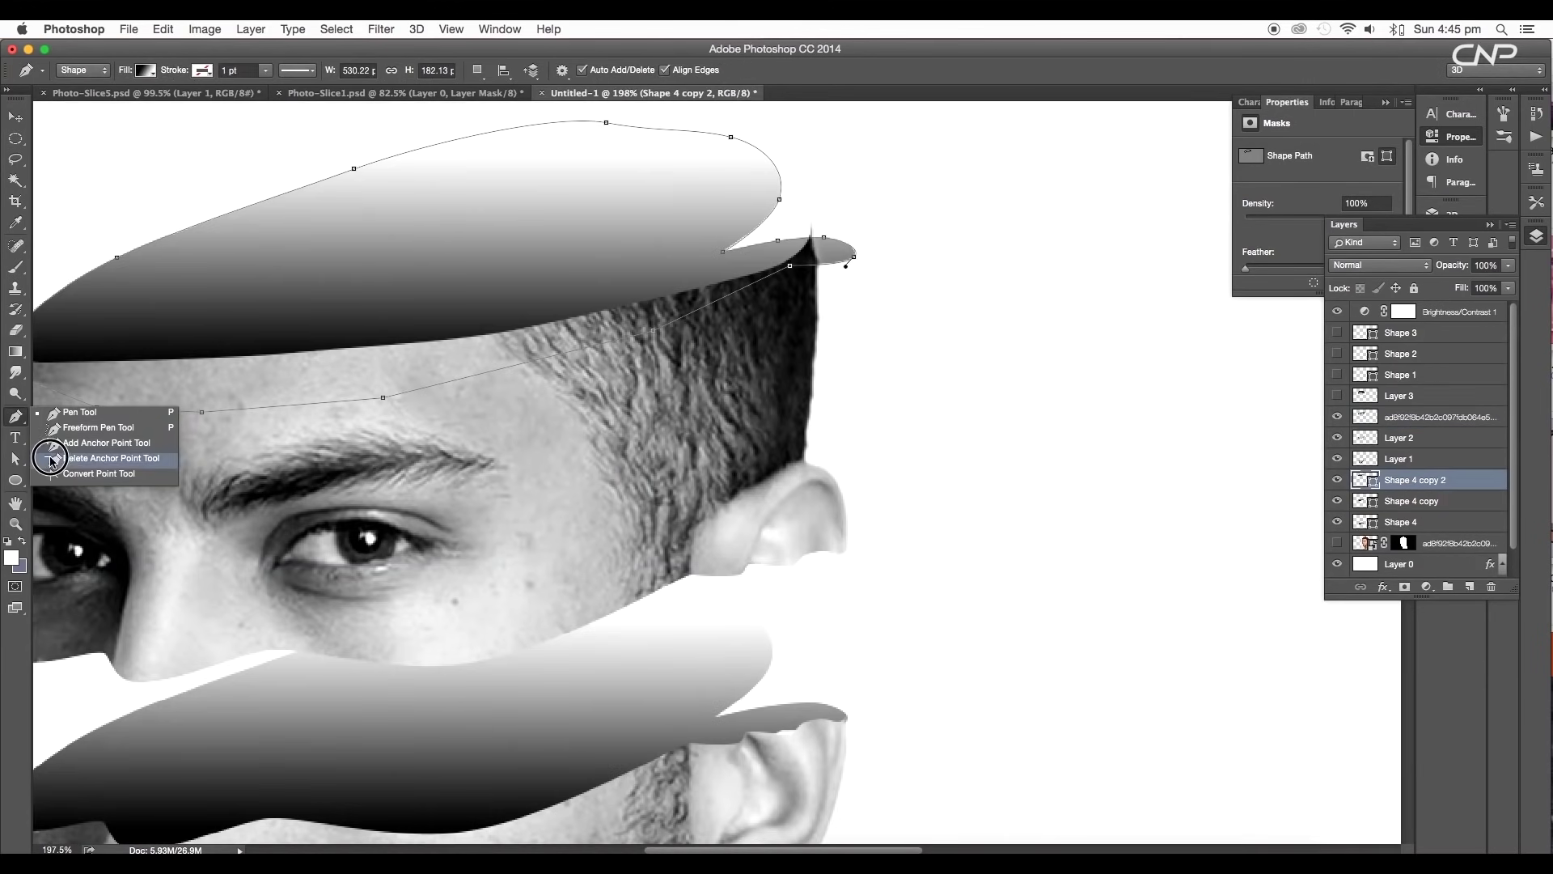
pyautogui.click(97, 450)
pyautogui.click(854, 257)
pyautogui.click(777, 241)
# Reshape the back and upper curve of Shape 4 copy 2 to meet the eye slice's hair edge.
pyautogui.press('a')
pyautogui.moveTo(779, 200); pyautogui.dragTo(810, 235)
pyautogui.scroll(-4, 729, 235)
pyautogui.moveTo(648, 229); pyautogui.dragTo(636, 233)
pyautogui.moveTo(474, 259); pyautogui.dragTo(450, 258)
pyautogui.moveTo(313, 319); pyautogui.dragTo(297, 319)
# Adjust the front corner and front upper curve of Shape 4 copy 2 to fit the forehead edge.
pyautogui.scroll(4, 275, 364)
pyautogui.moveTo(218, 373); pyautogui.dragTo(212, 368)
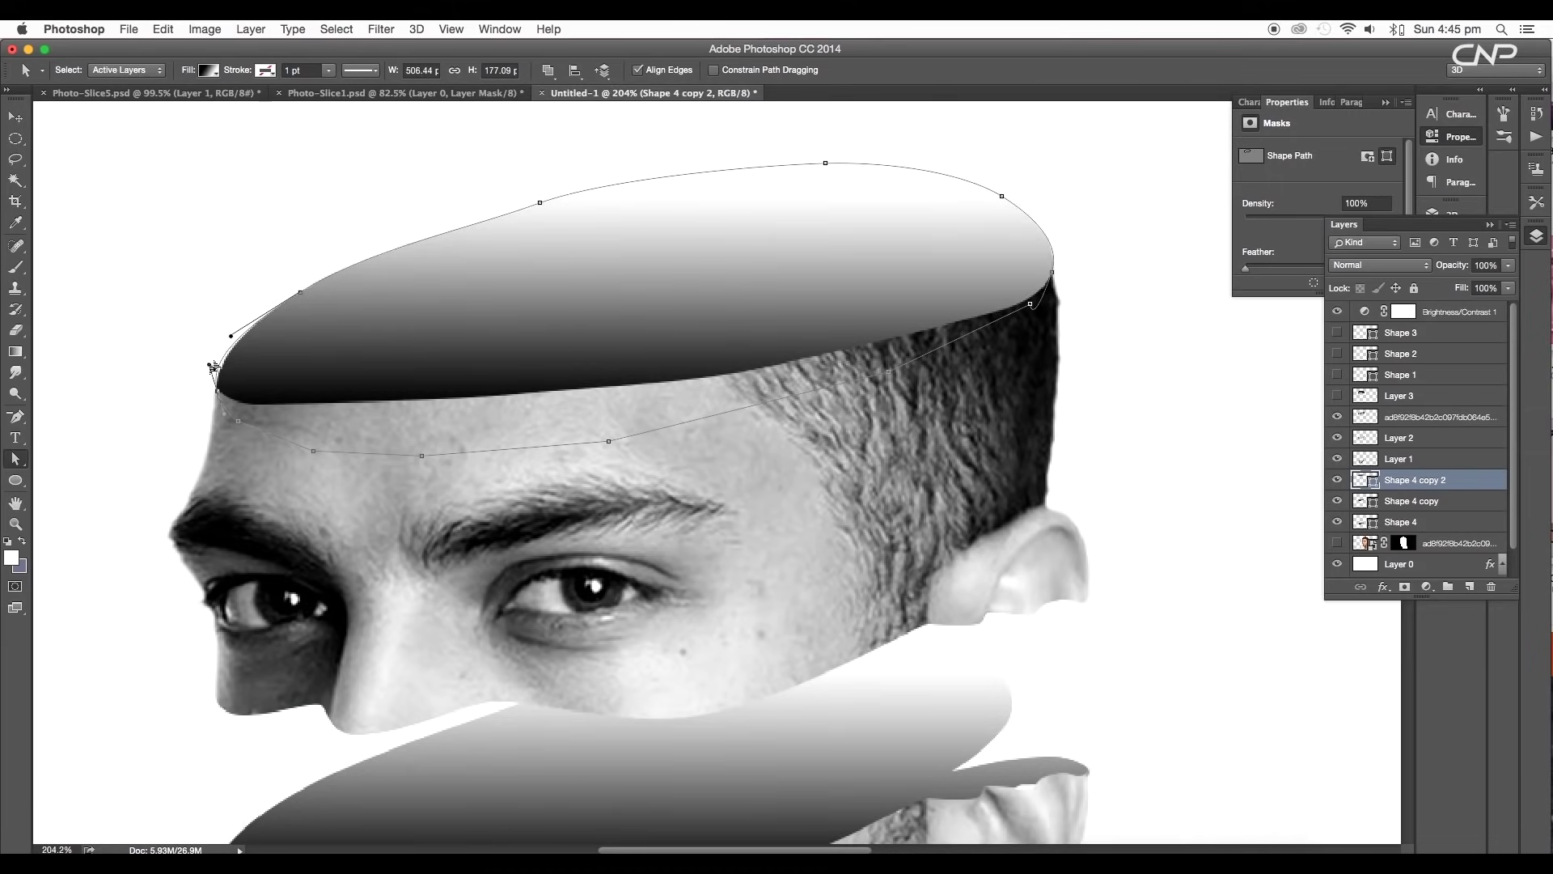
pyautogui.moveTo(309, 295); pyautogui.dragTo(330, 277)
pyautogui.moveTo(542, 202); pyautogui.dragTo(538, 199)
pyautogui.moveTo(464, 226); pyautogui.dragTo(461, 223)
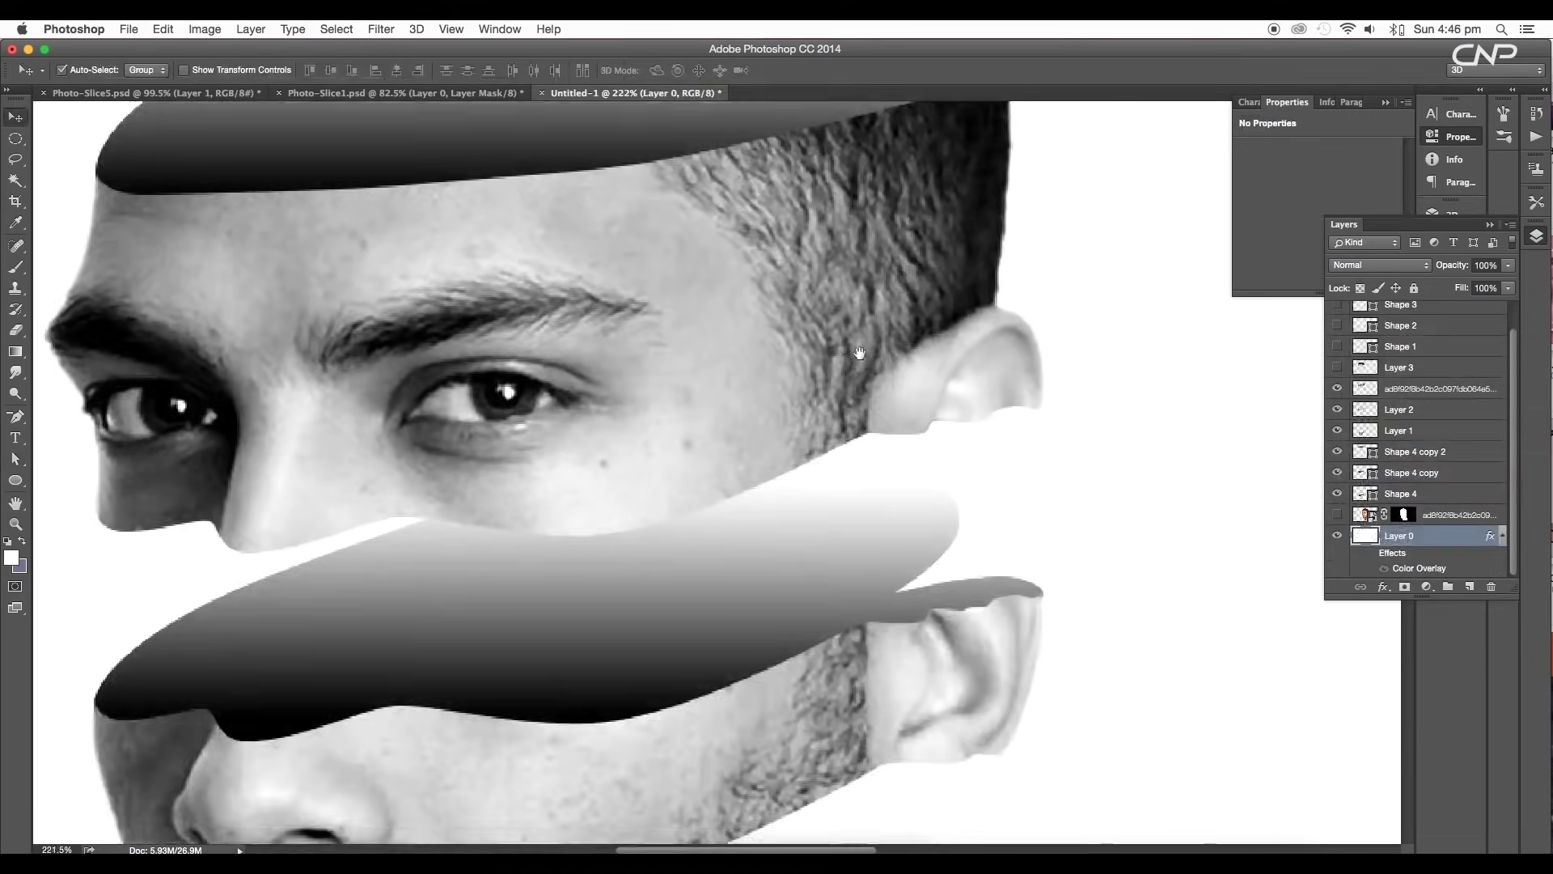
# Set the starting color stop of Shape 4's gradient fill to pink ff008a.
pyautogui.scroll(-3, 874, 544)
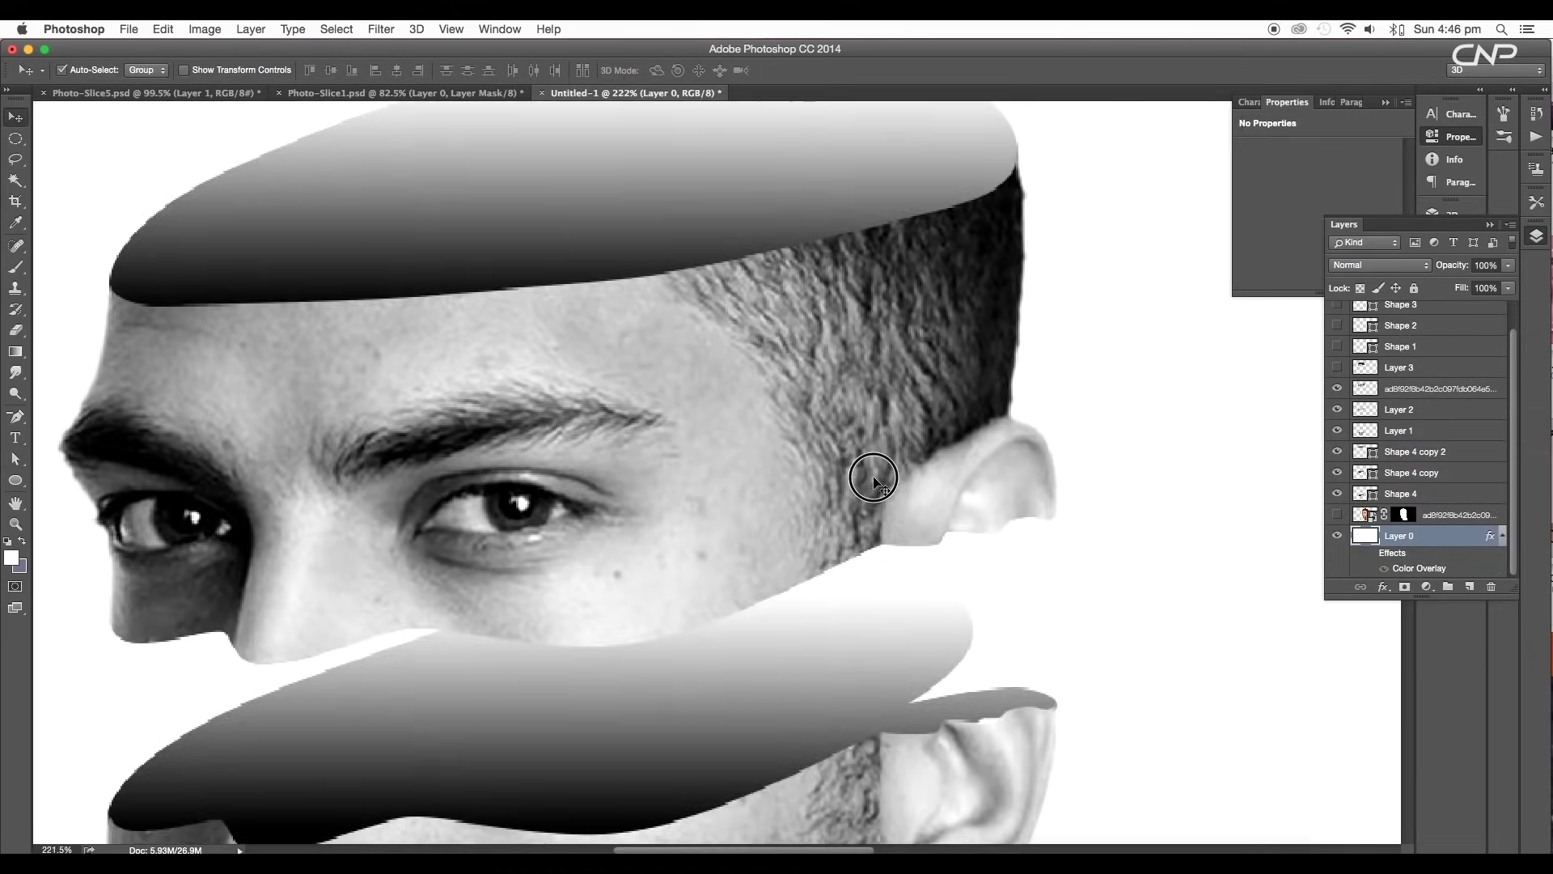
pyautogui.scroll(-2, 865, 570)
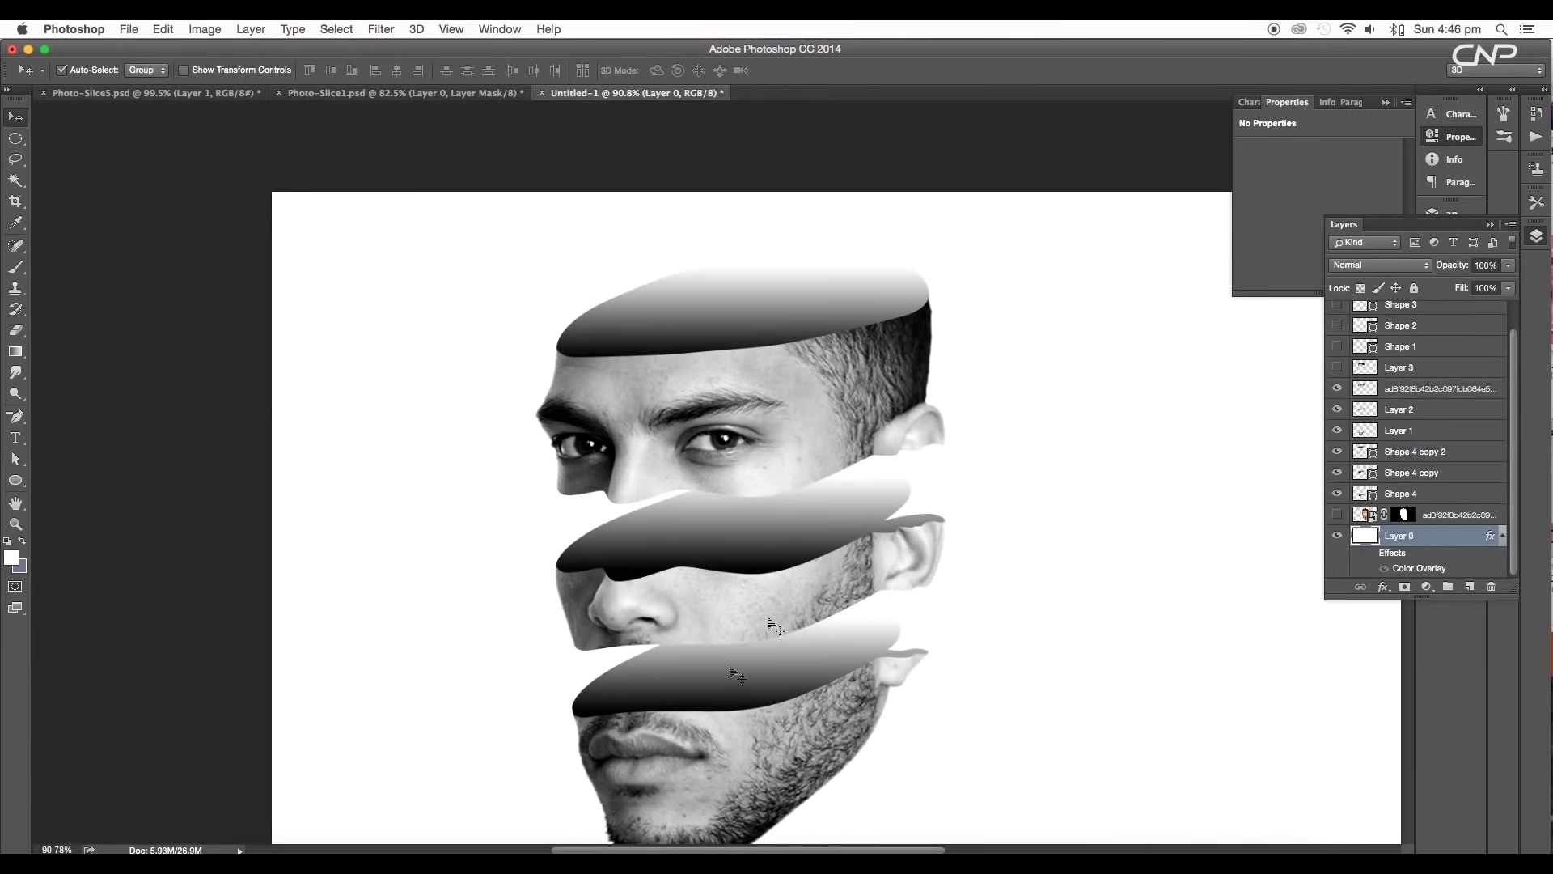
pyautogui.click(769, 692)
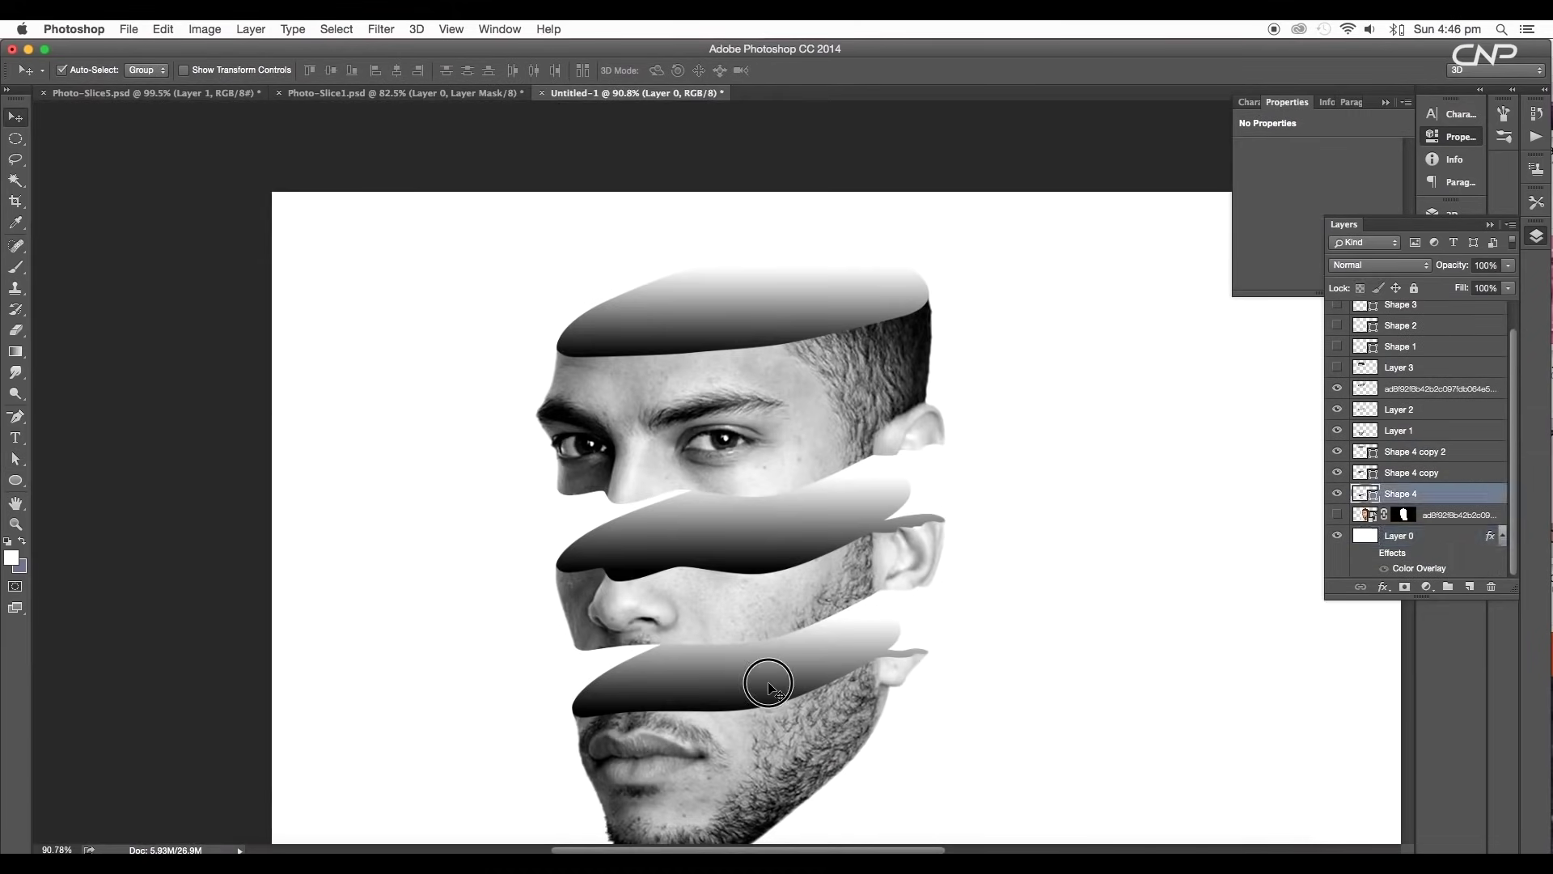
pyautogui.doubleClick(1371, 501)
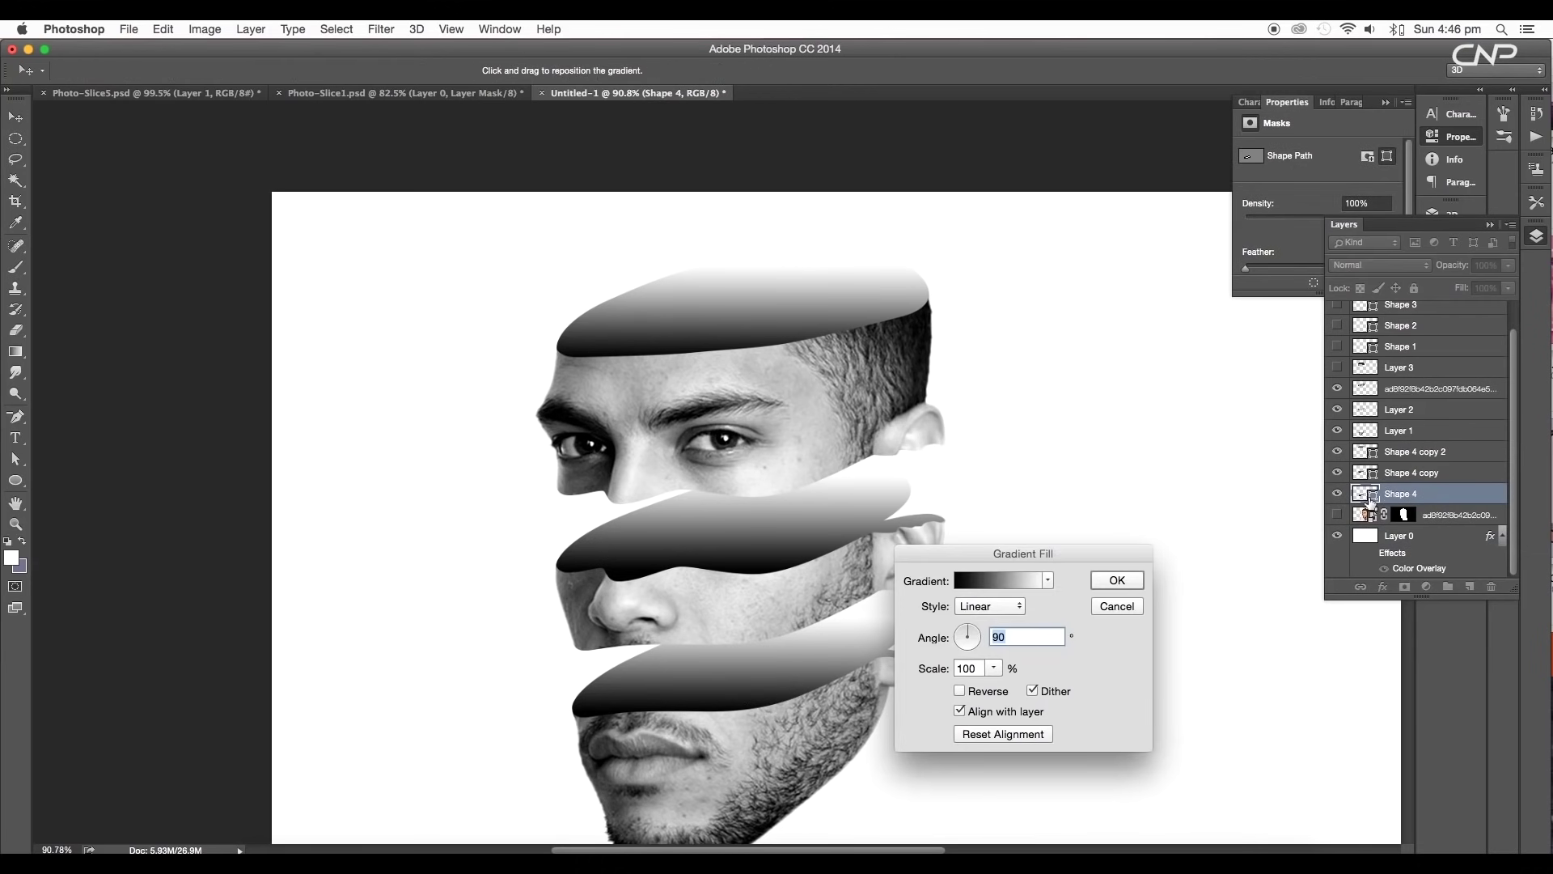
pyautogui.click(1008, 582)
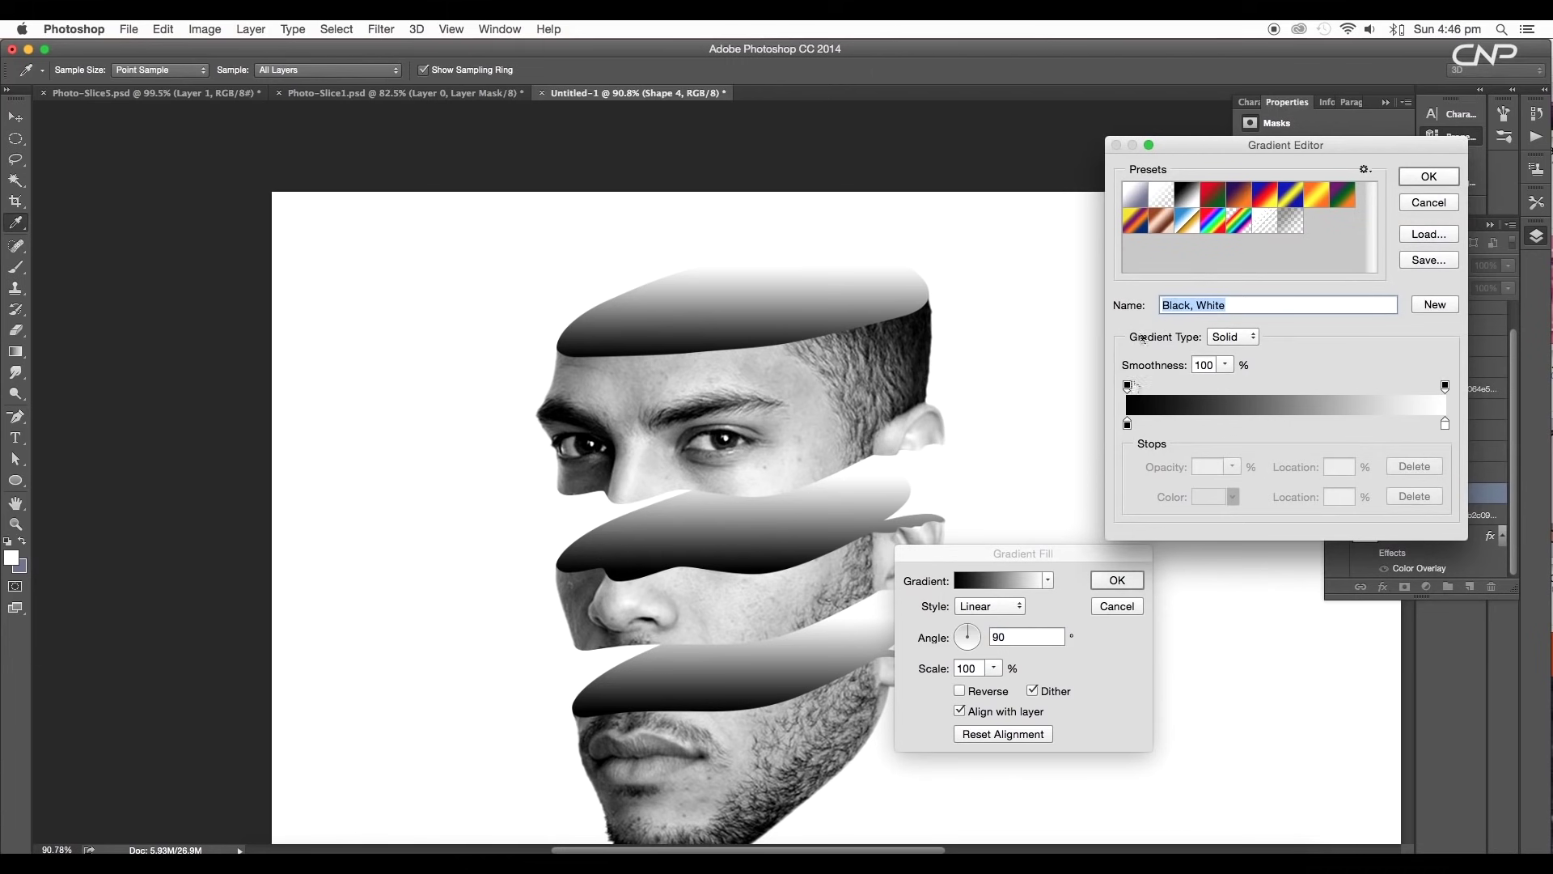
pyautogui.doubleClick(1127, 425)
pyautogui.moveTo(1251, 312); pyautogui.dragTo(1260, 264)
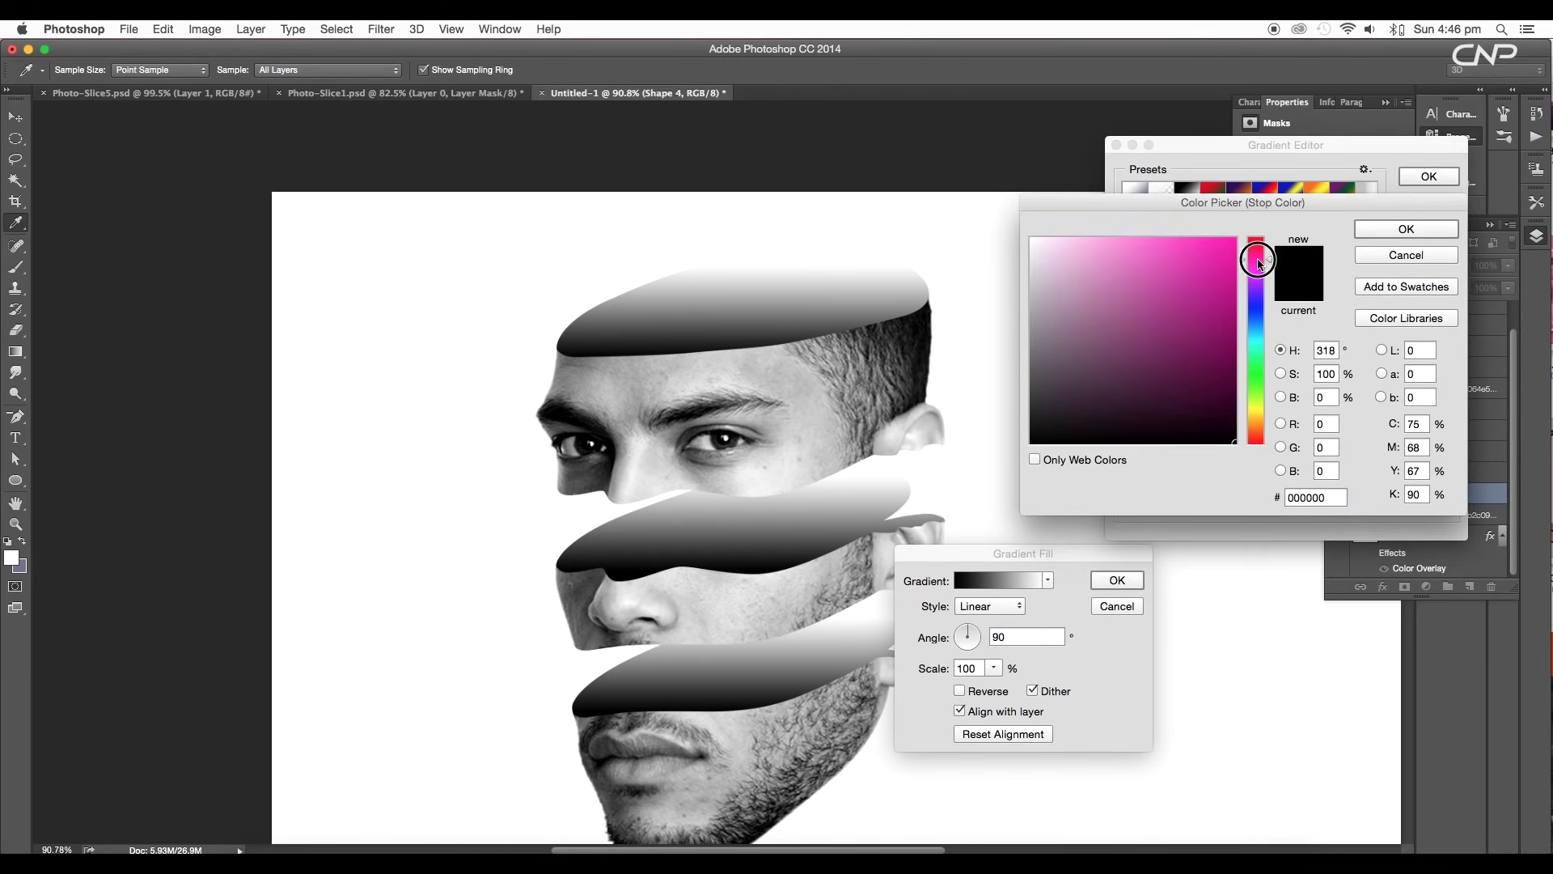
pyautogui.click(1234, 238)
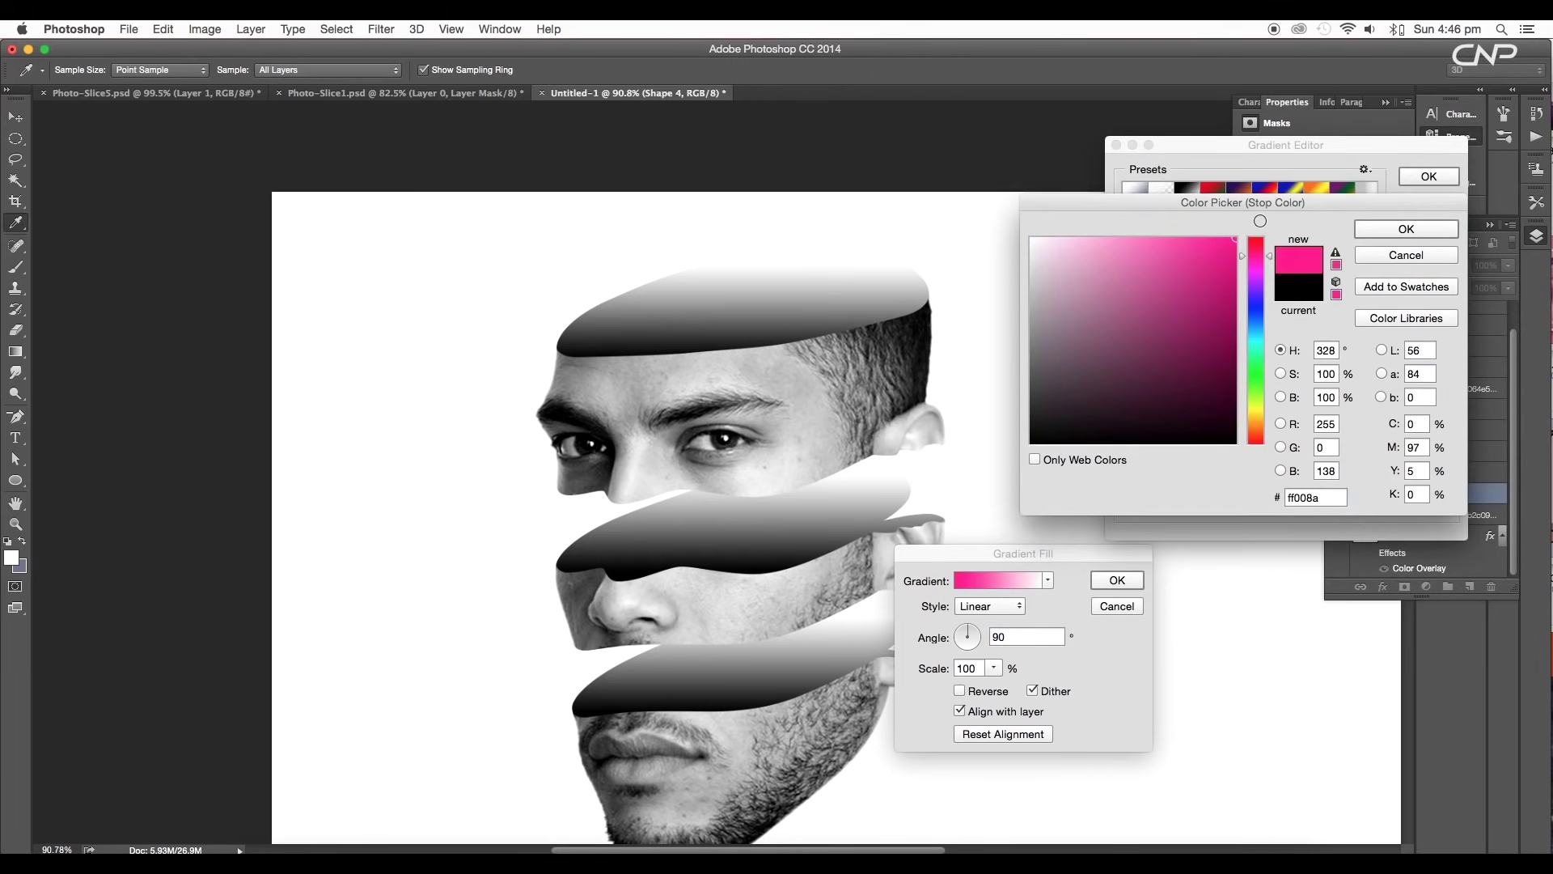
pyautogui.click(1403, 230)
# Set the end color stop of Shape 4's gradient to a dark maroon and apply the gradient fill.
pyautogui.doubleClick(1446, 424)
pyautogui.moveTo(1235, 356); pyautogui.dragTo(1236, 392)
pyautogui.click(1380, 235)
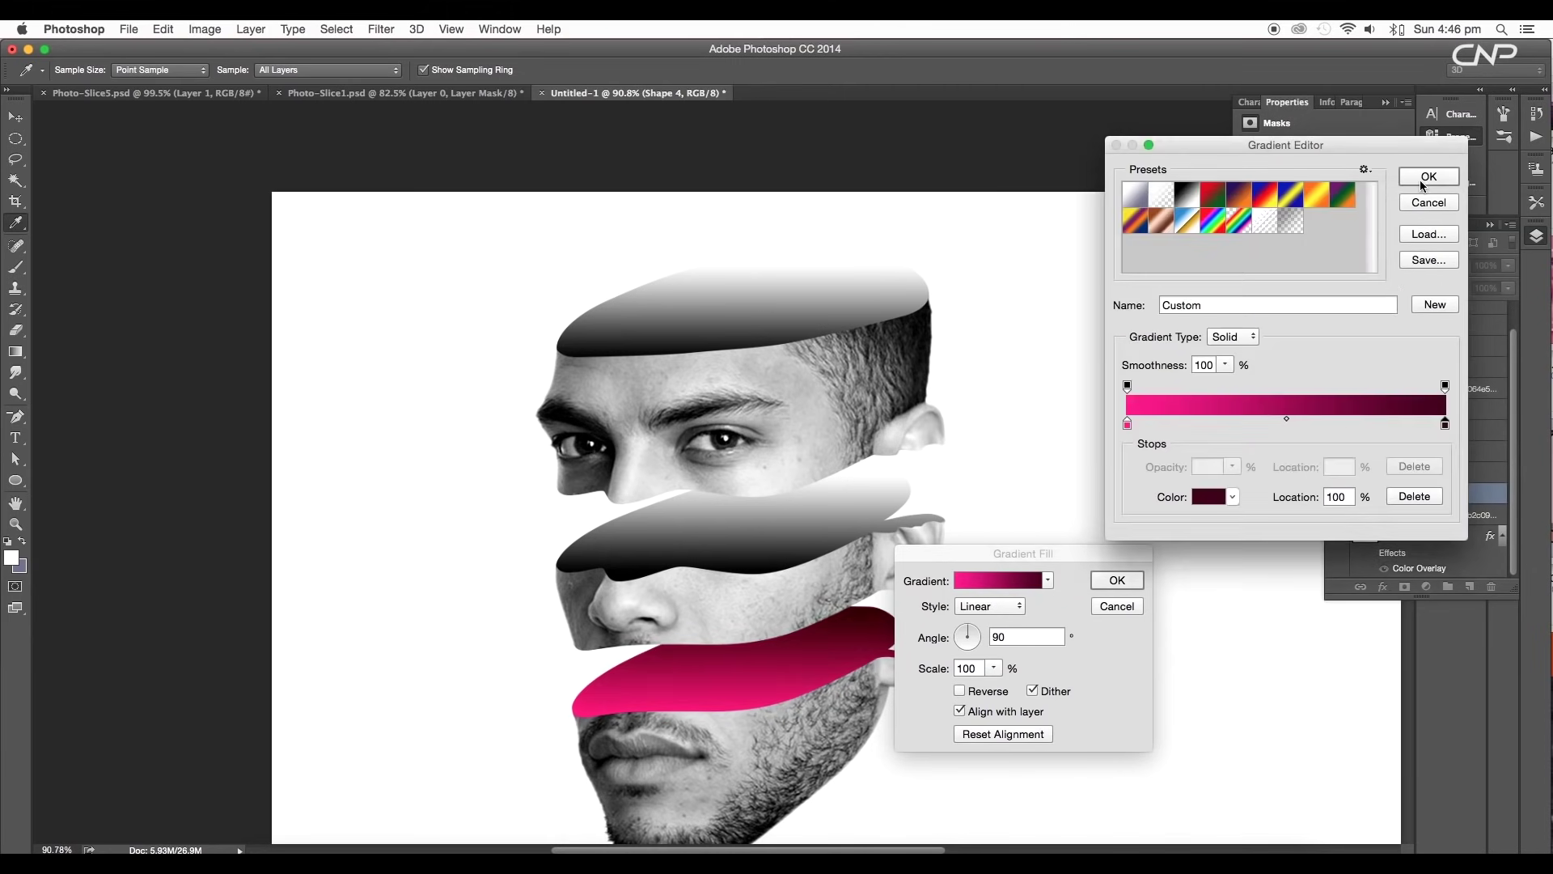
pyautogui.click(1424, 178)
pyautogui.click(1115, 578)
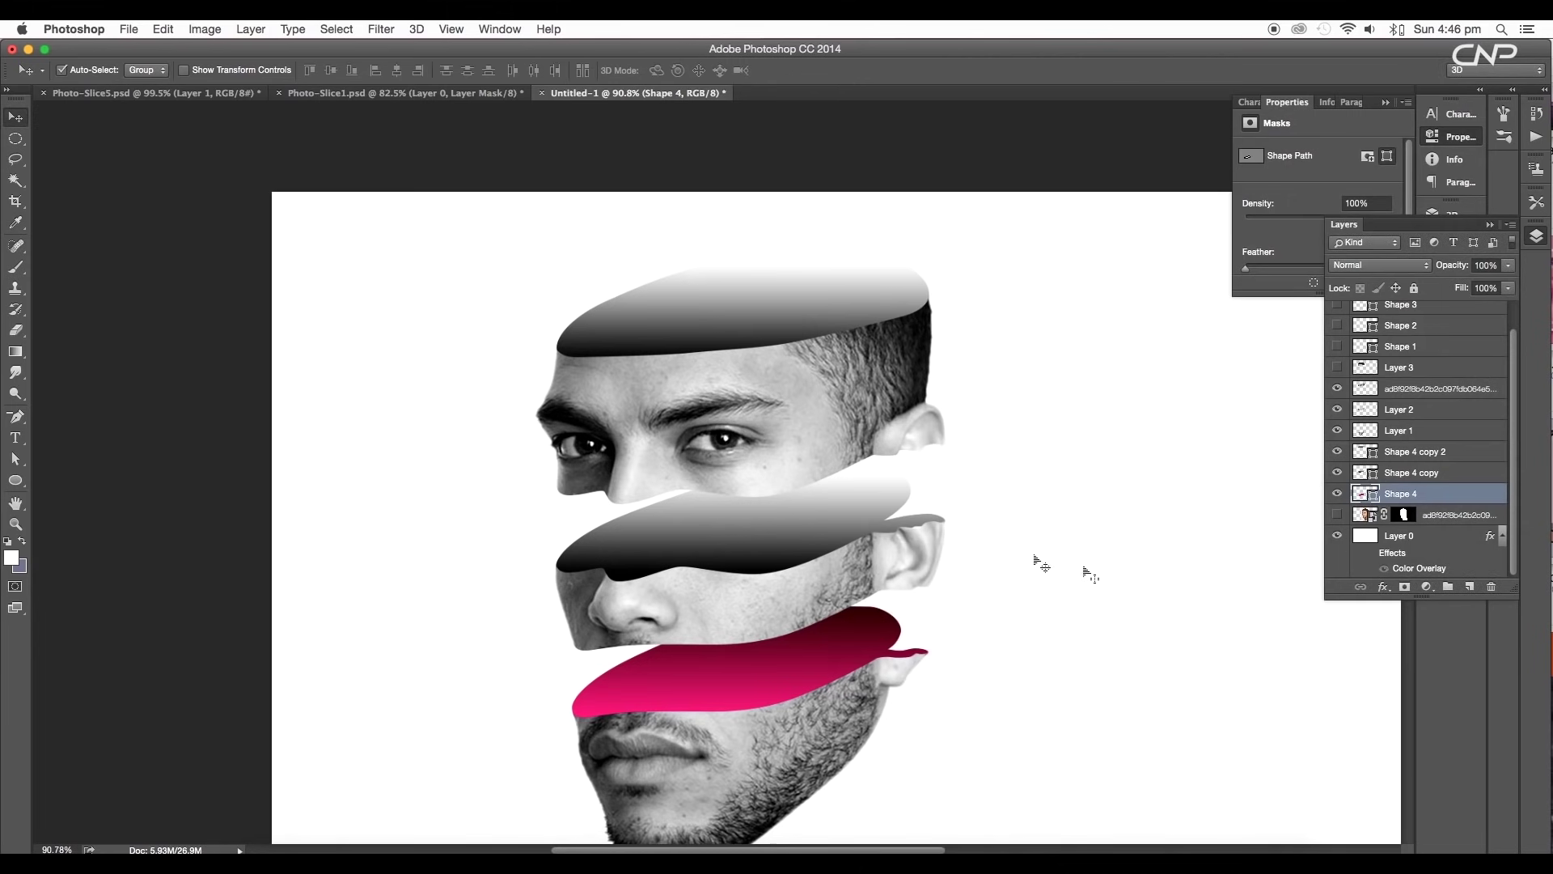
# Set the starting color stop of Shape 4 copy's gradient fill to bright red.
pyautogui.doubleClick(1367, 474)
pyautogui.click(987, 591)
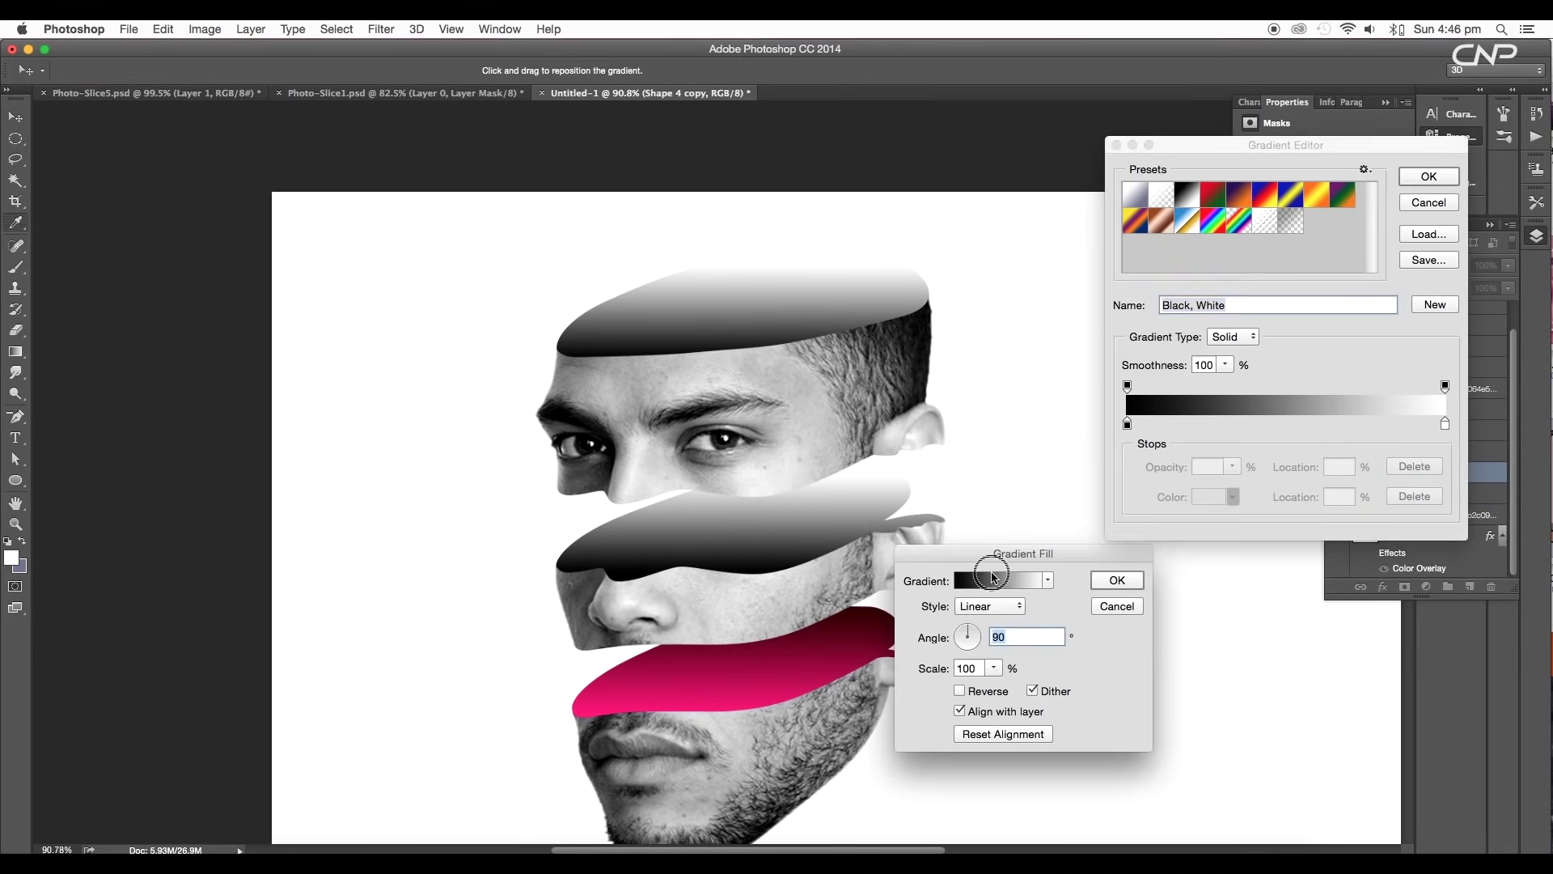
pyautogui.doubleClick(1128, 426)
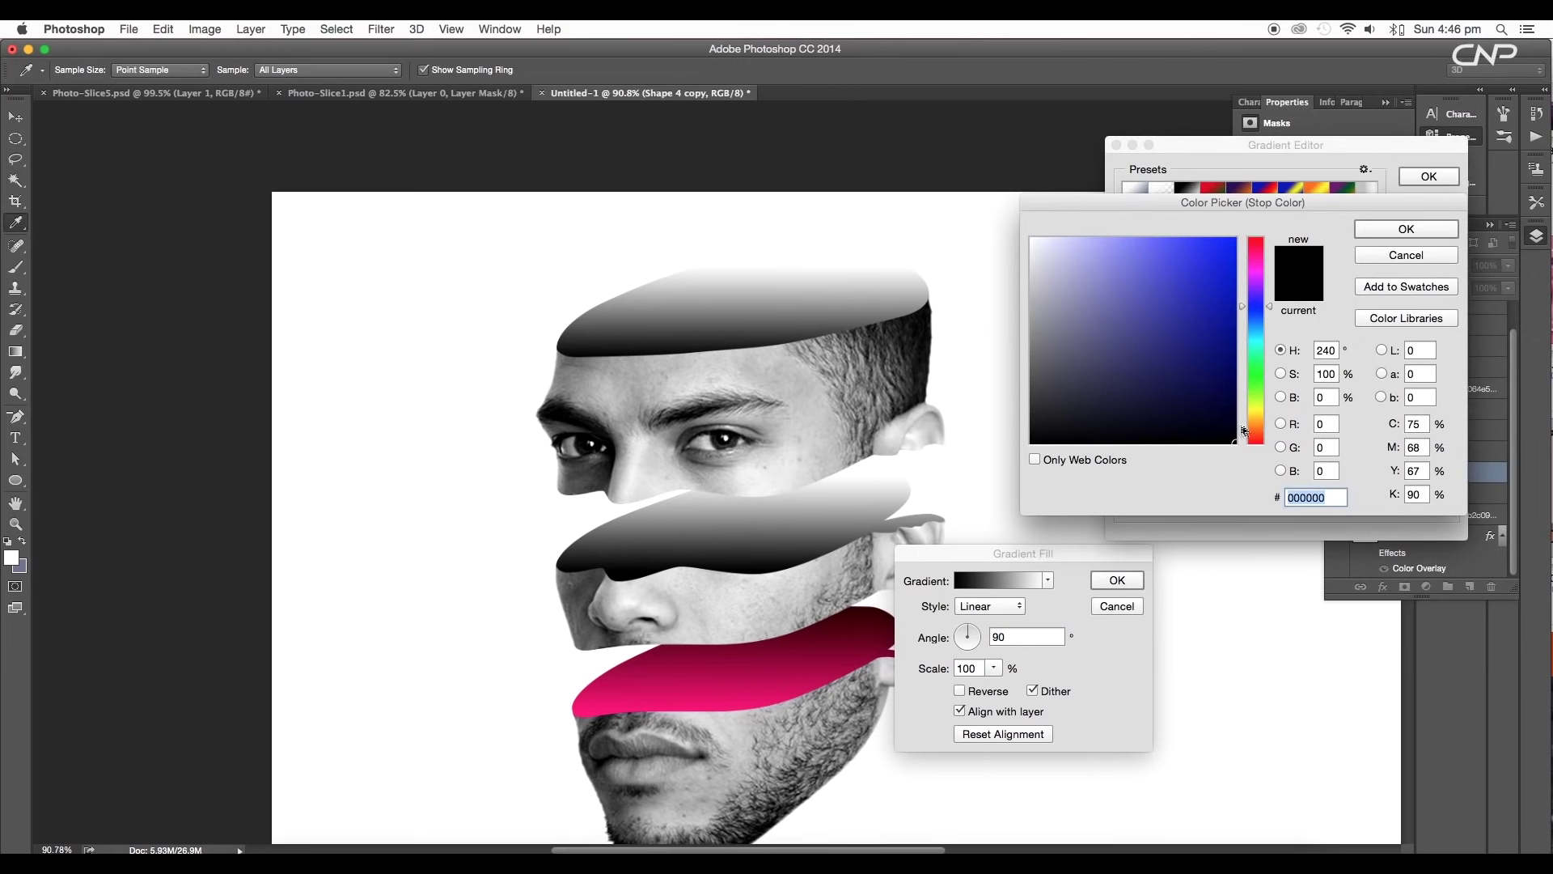
pyautogui.moveTo(1244, 432); pyautogui.dragTo(1254, 237)
pyautogui.click(1226, 253)
pyautogui.click(1405, 229)
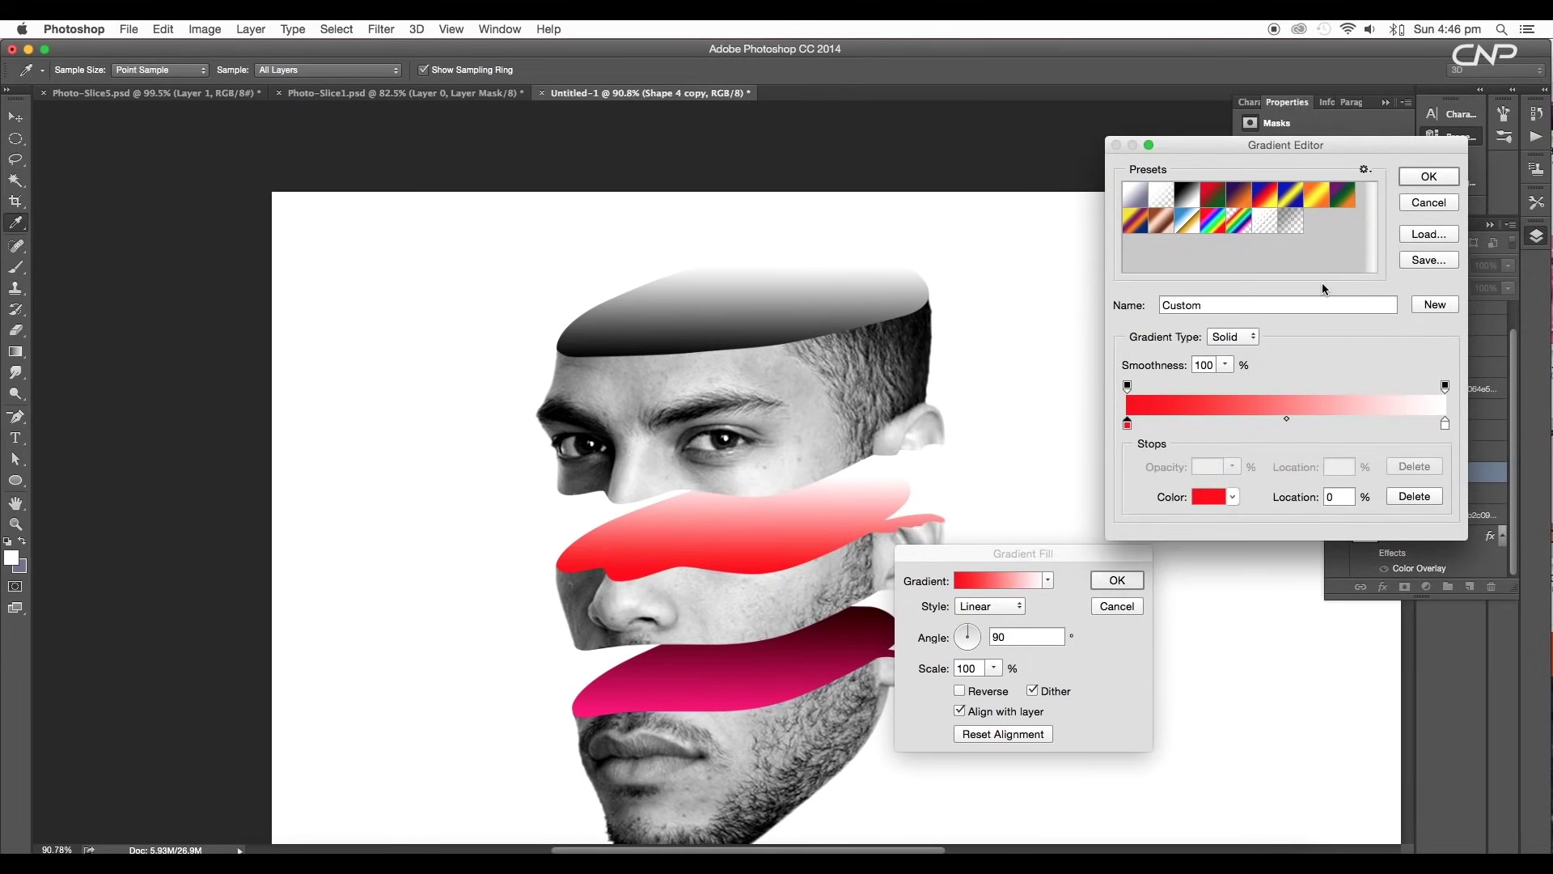
# Set the end color stop of Shape 4 copy's gradient to dark red 3e0000 and apply the gradient fill.
pyautogui.doubleClick(1445, 426)
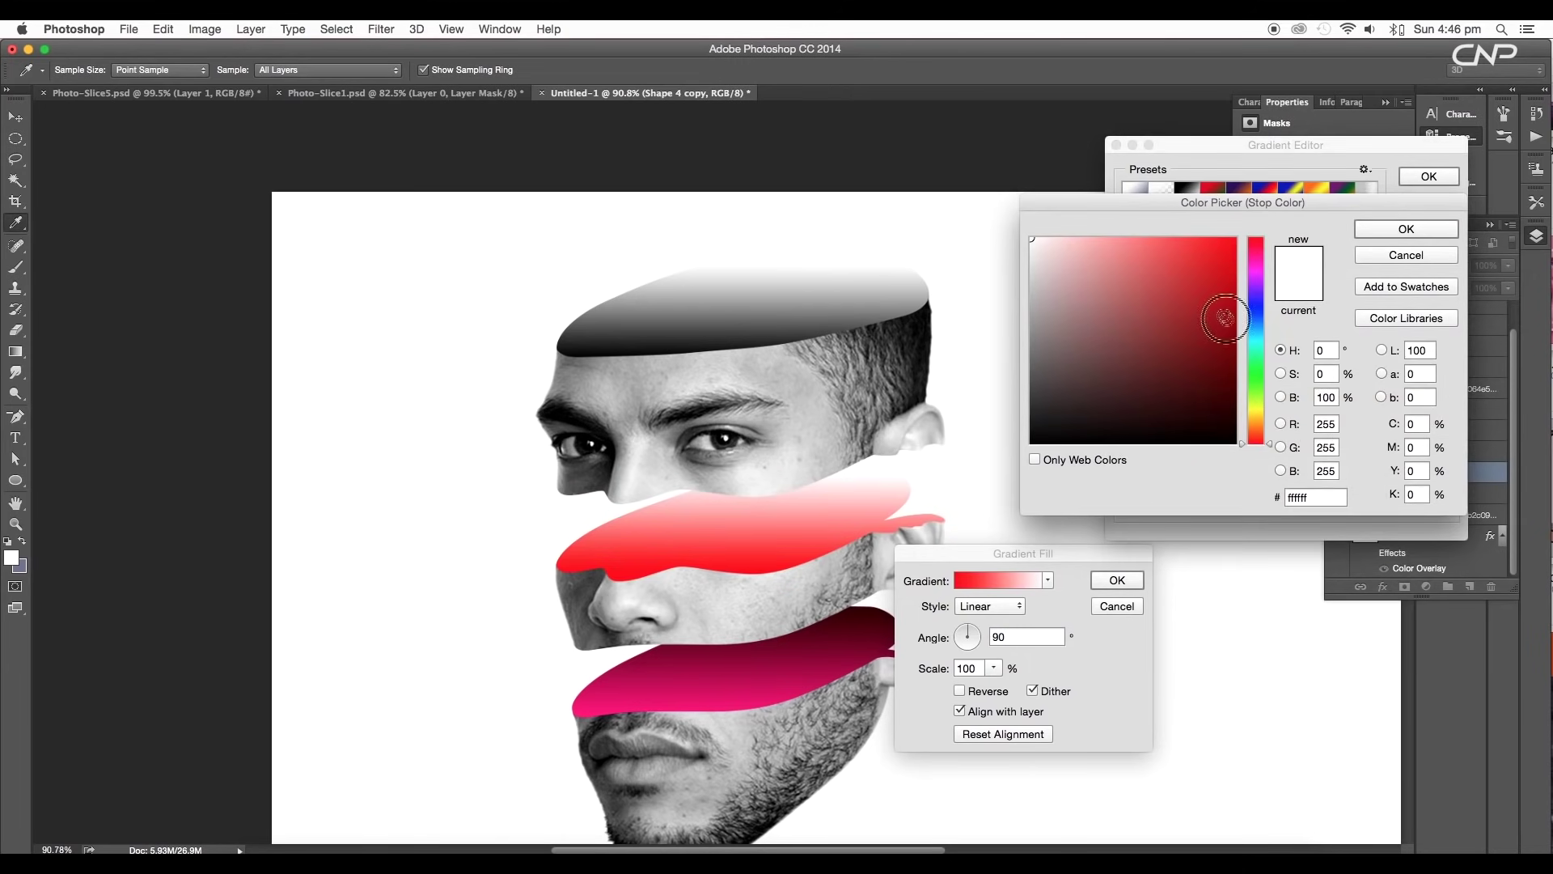
pyautogui.click(1235, 394)
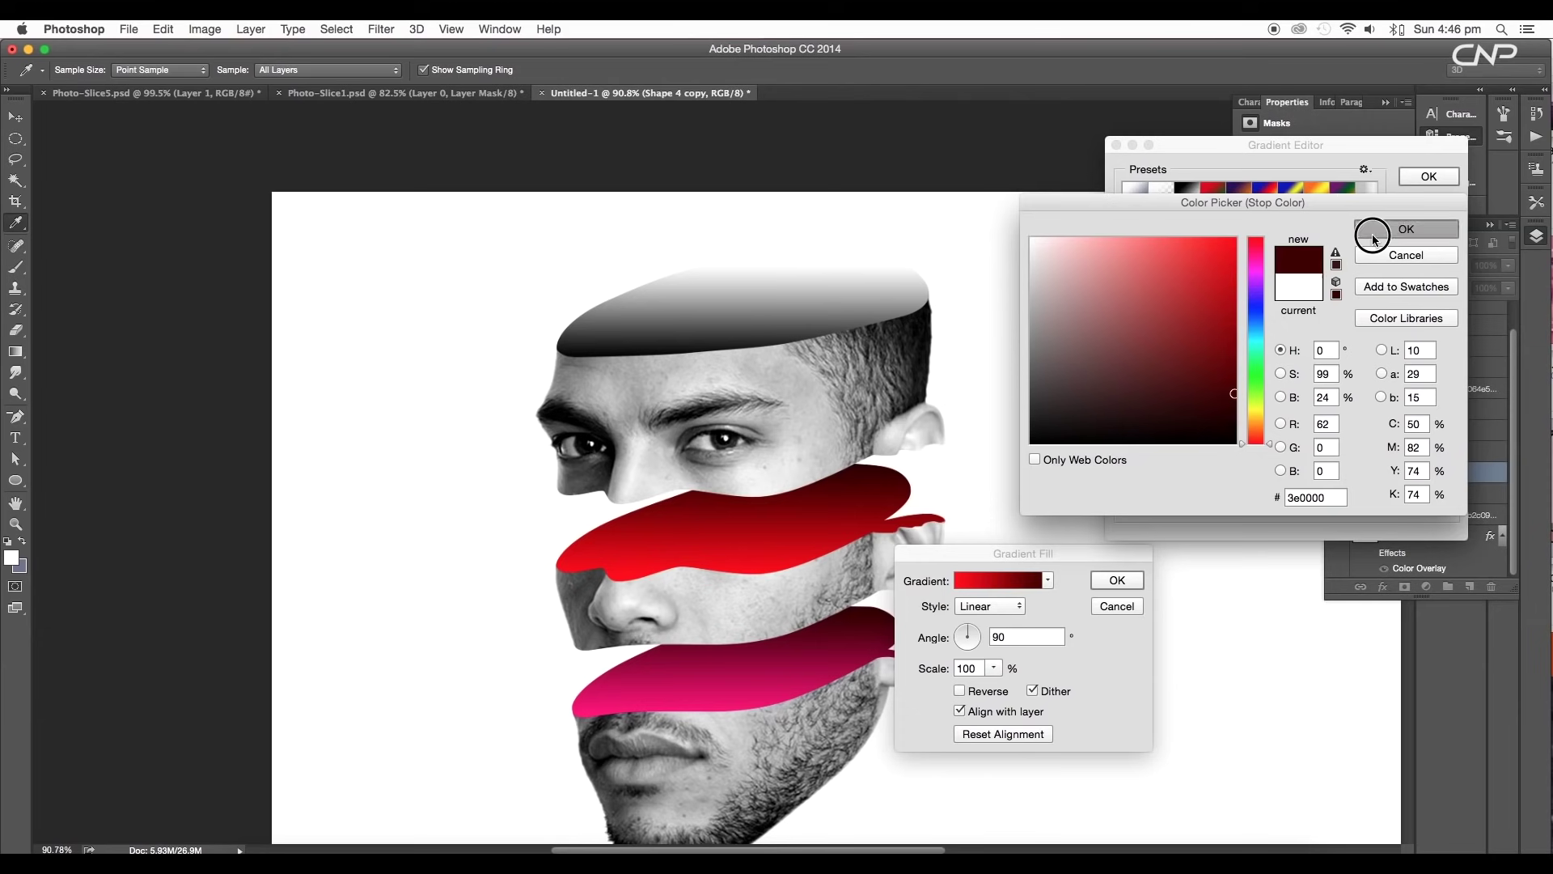
pyautogui.click(1406, 229)
pyautogui.click(1429, 176)
pyautogui.click(1129, 587)
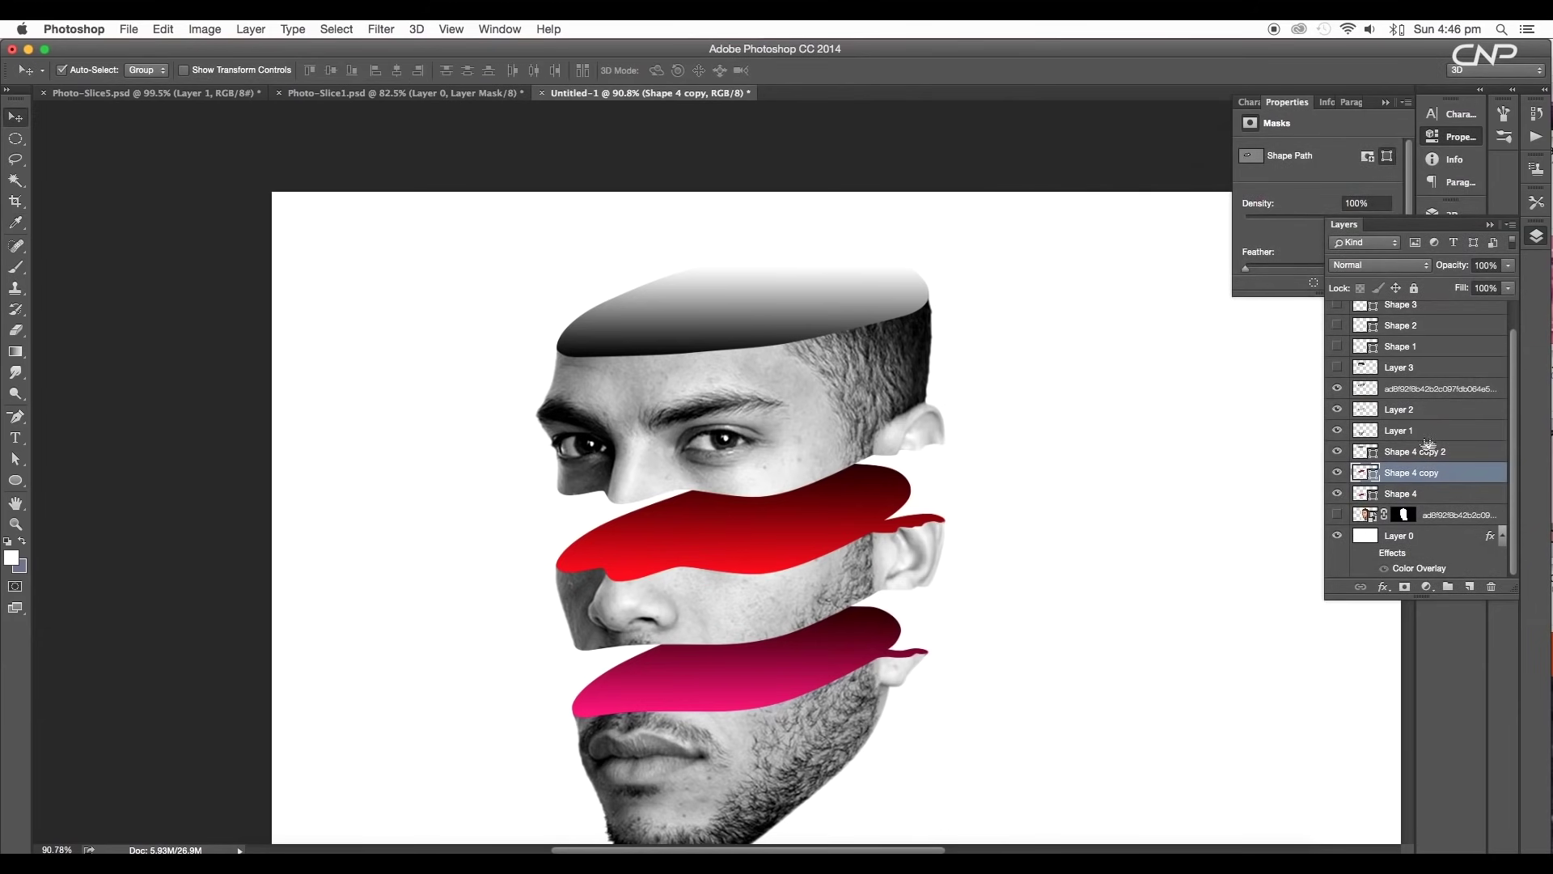
# Set the starting color stop of Shape 4 copy 2's gradient fill to orange.
pyautogui.doubleClick(1366, 453)
pyautogui.click(1019, 585)
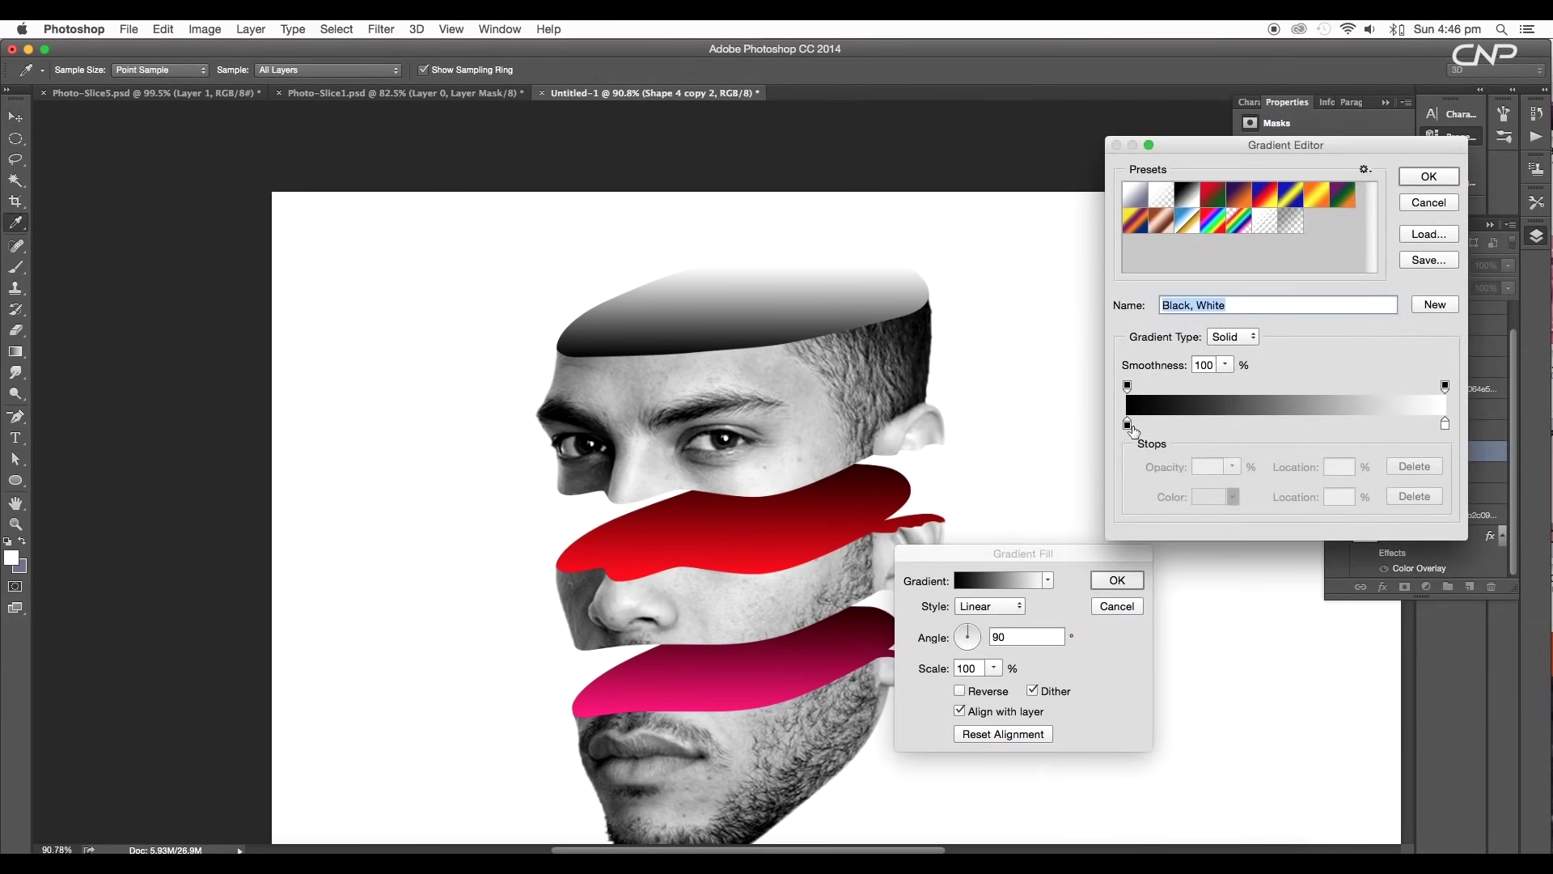
pyautogui.doubleClick(1125, 427)
pyautogui.click(1253, 431)
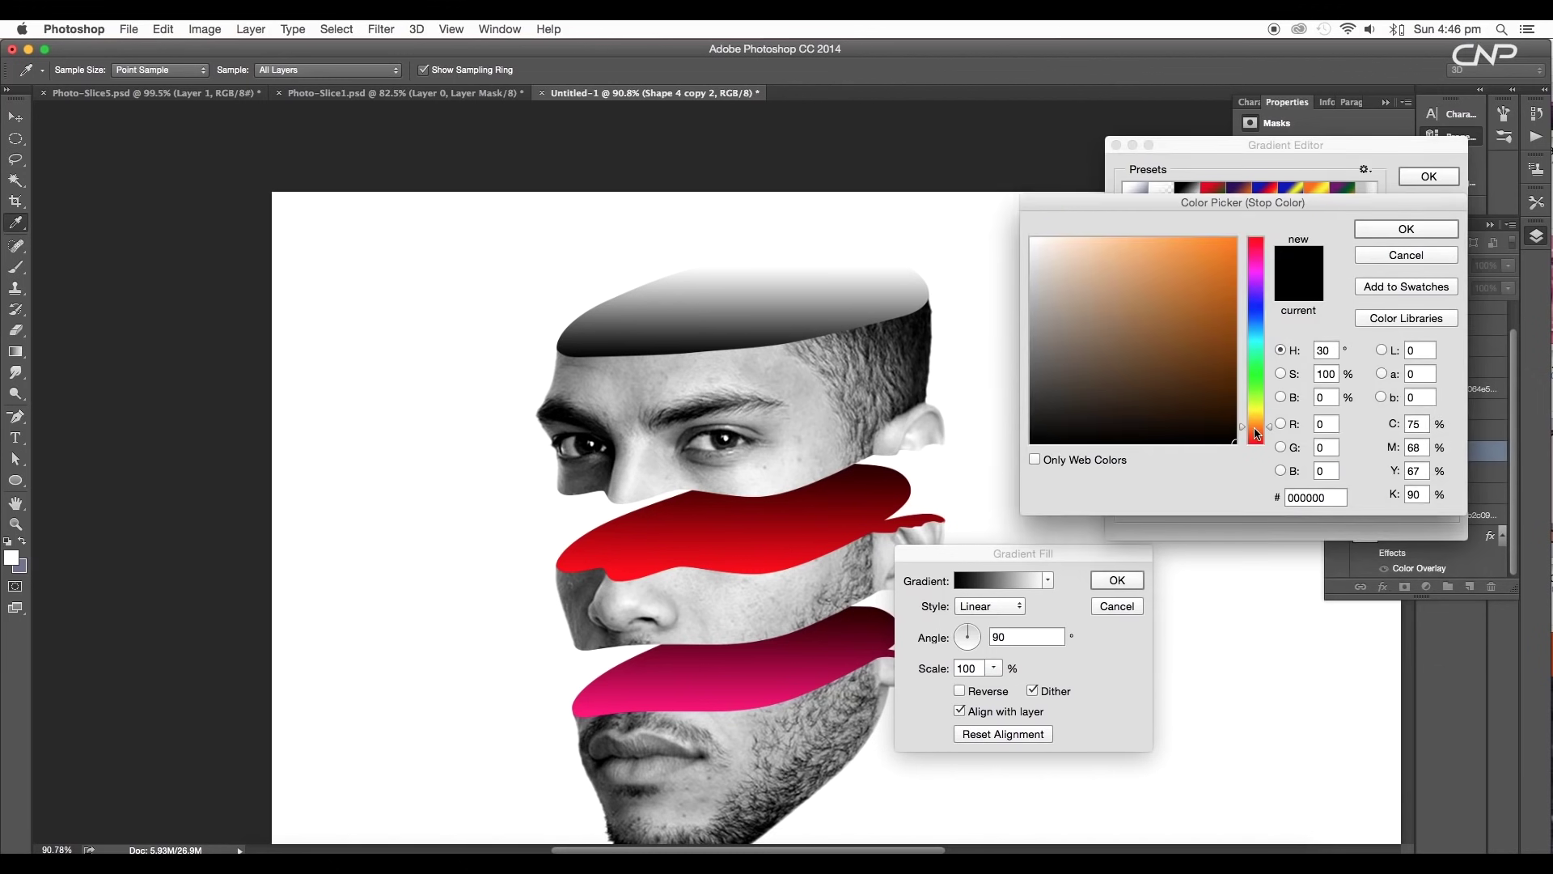
pyautogui.click(1226, 243)
pyautogui.click(1407, 229)
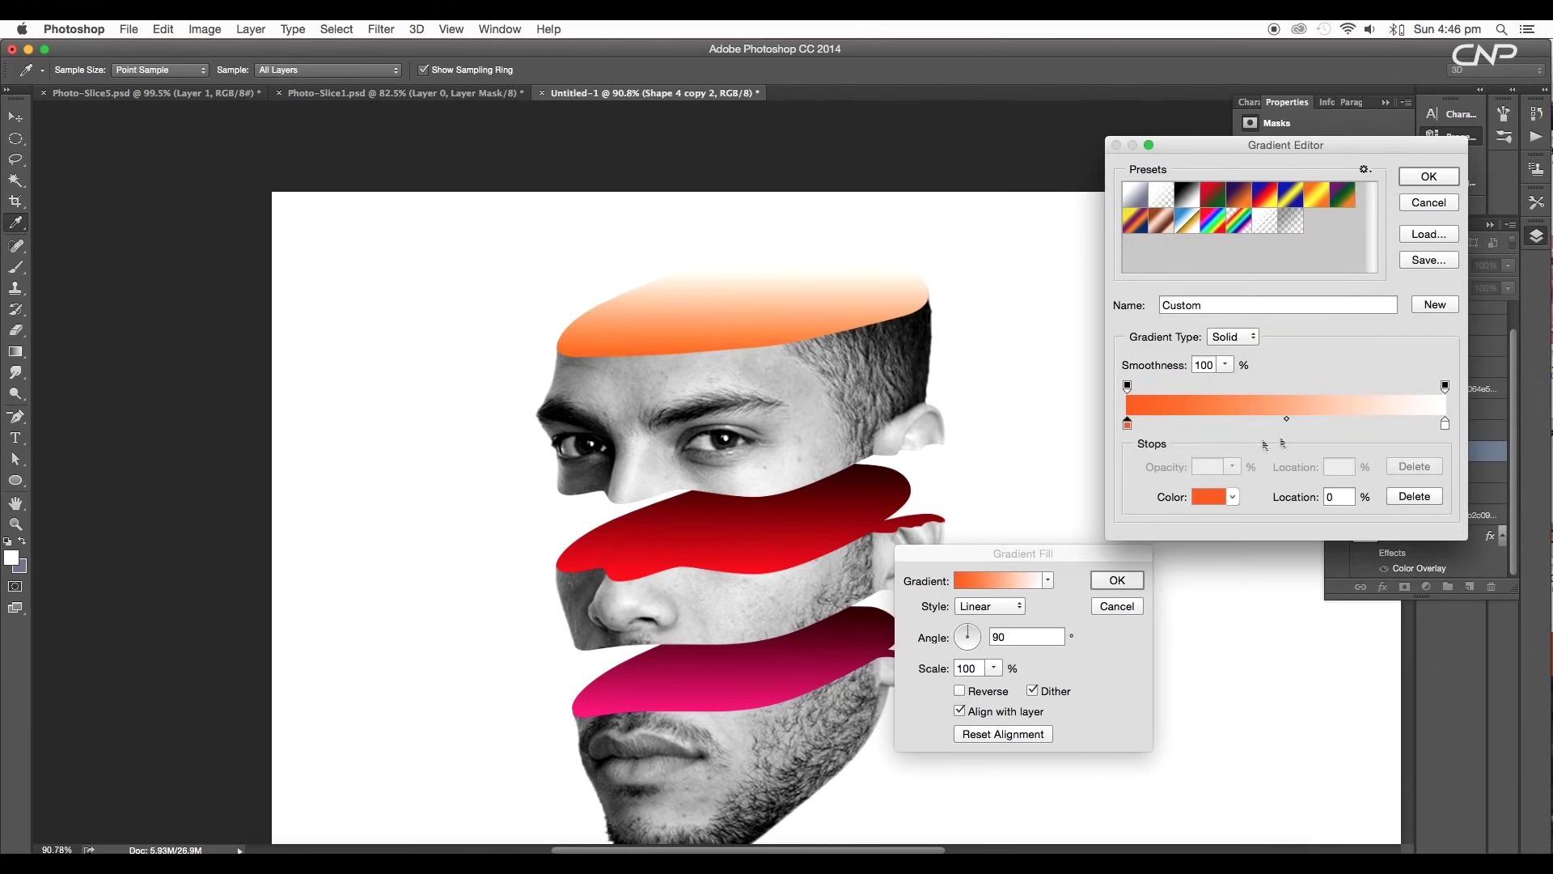
# Set the end color stop of Shape 4 copy 2's gradient to dark brown and apply the gradient fill.
pyautogui.doubleClick(1445, 424)
pyautogui.click(1253, 432)
pyautogui.click(1235, 375)
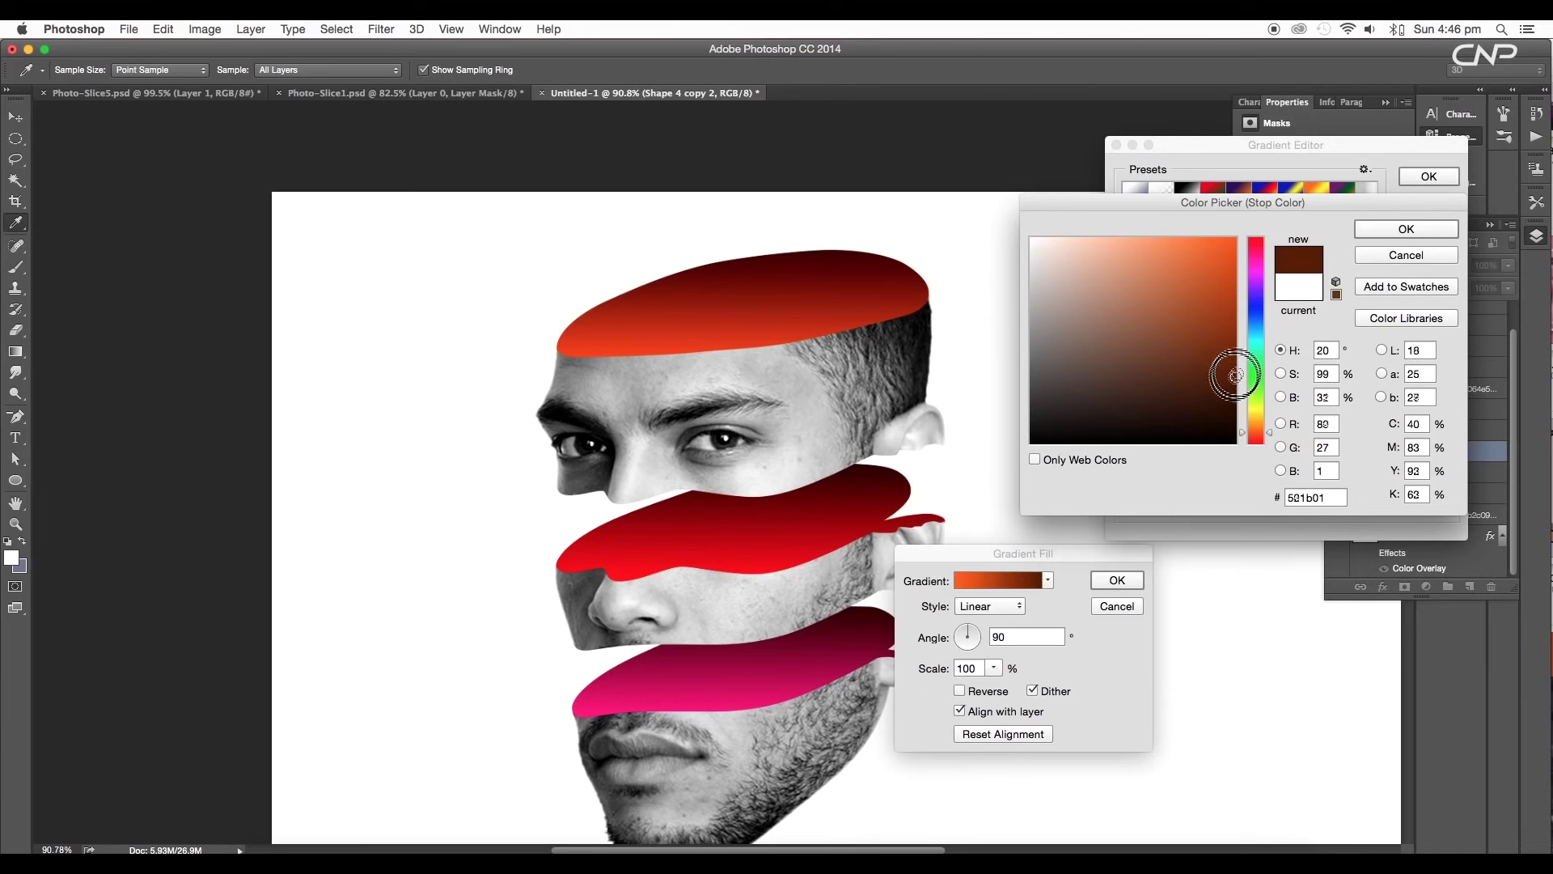
pyautogui.moveTo(1235, 374); pyautogui.dragTo(1236, 367)
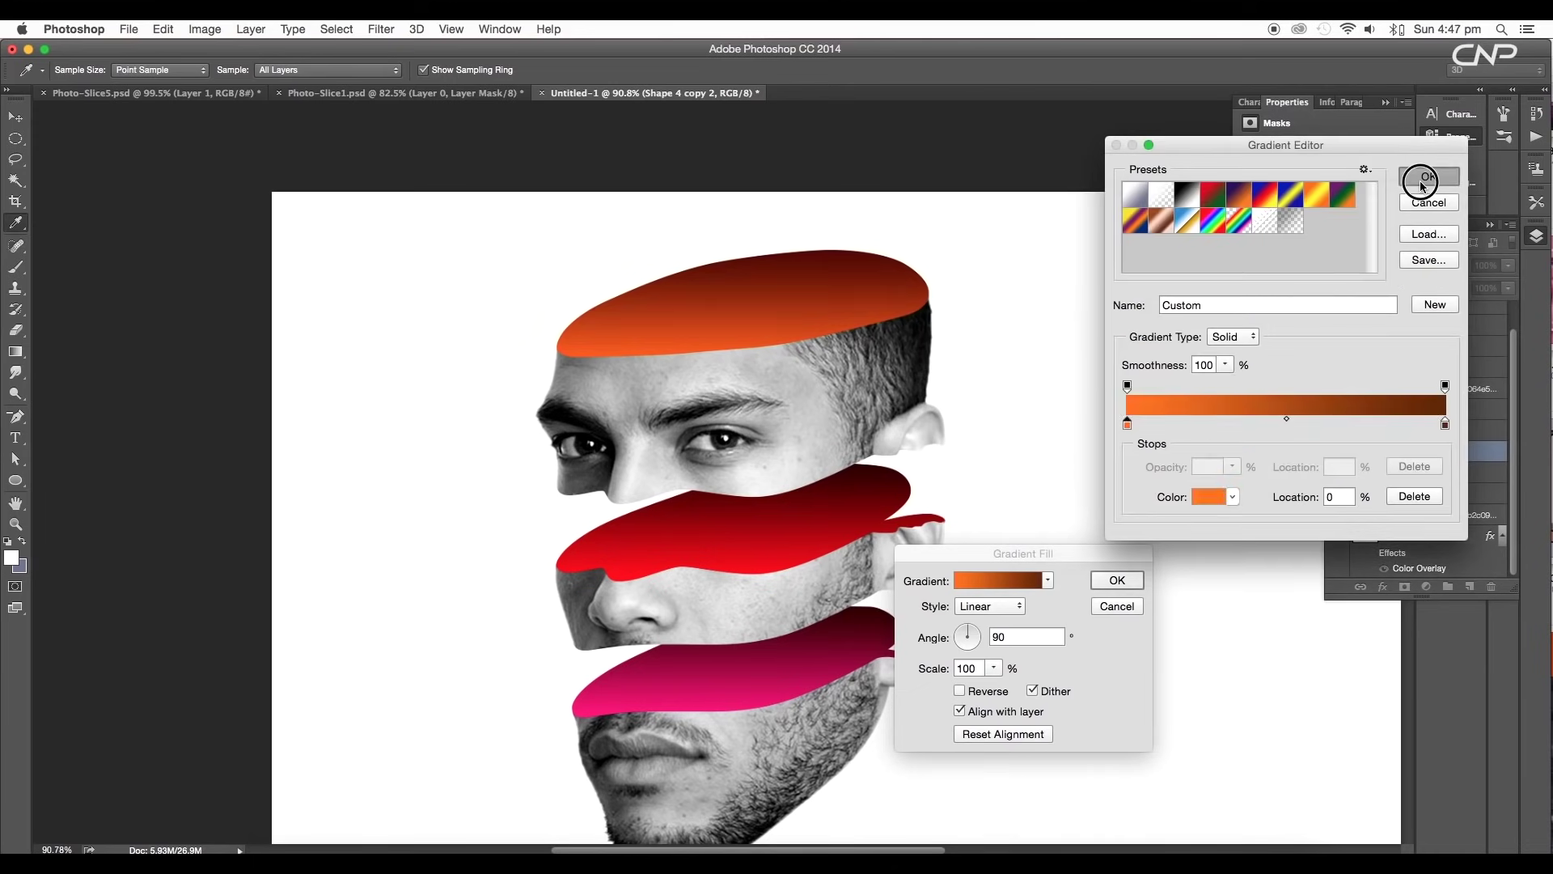
pyautogui.click(1117, 579)
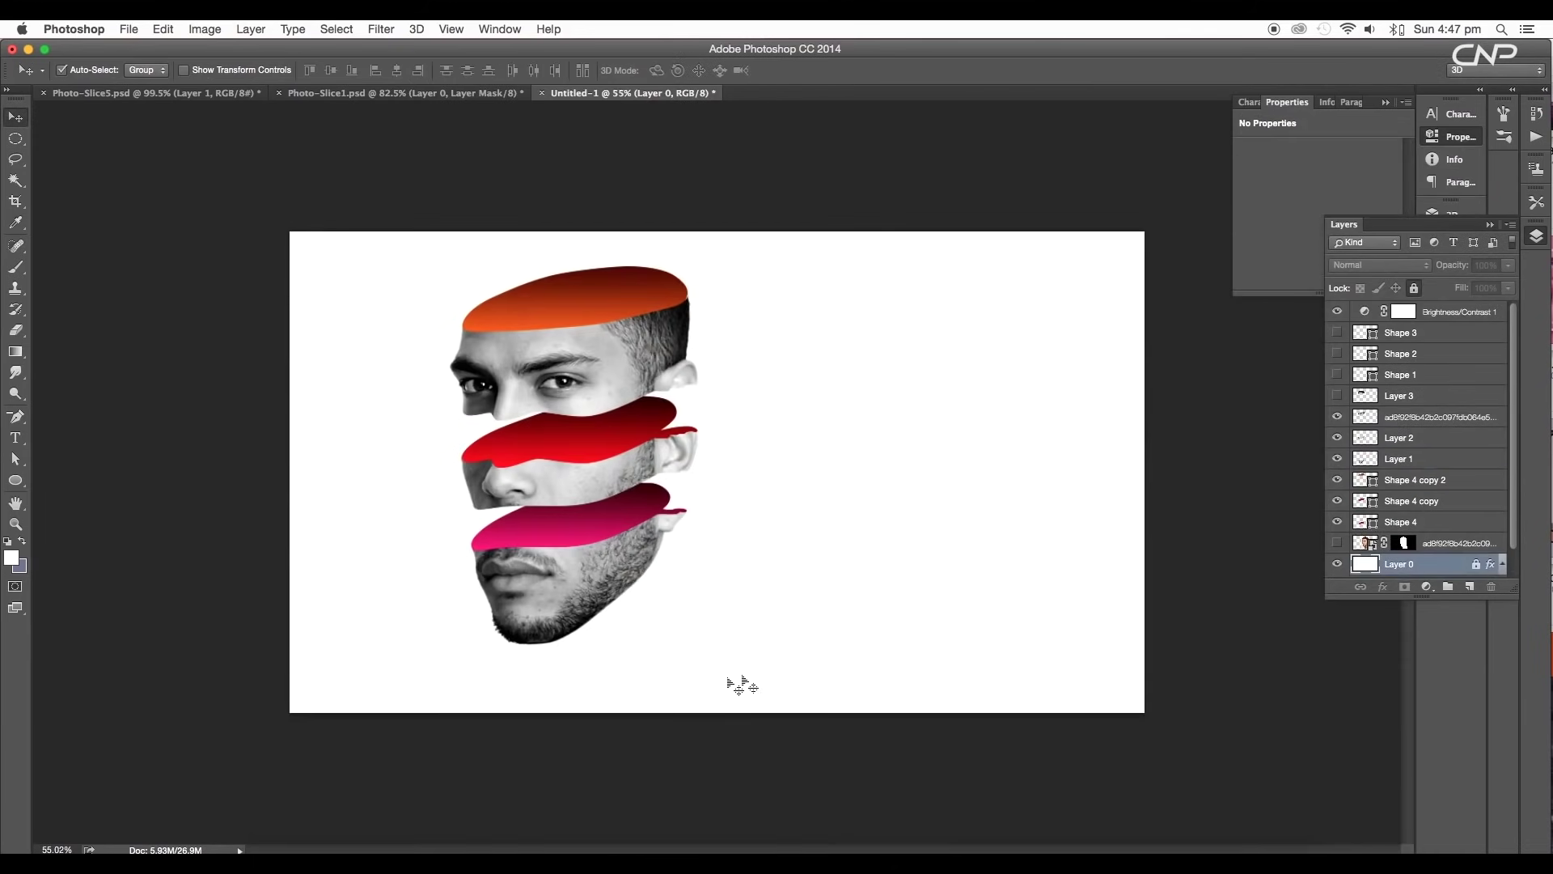
# Select all the face slices and move them down together, then show Layer 3 and position the top-of-head slice.
pyautogui.moveTo(726, 677); pyautogui.dragTo(403, 221)
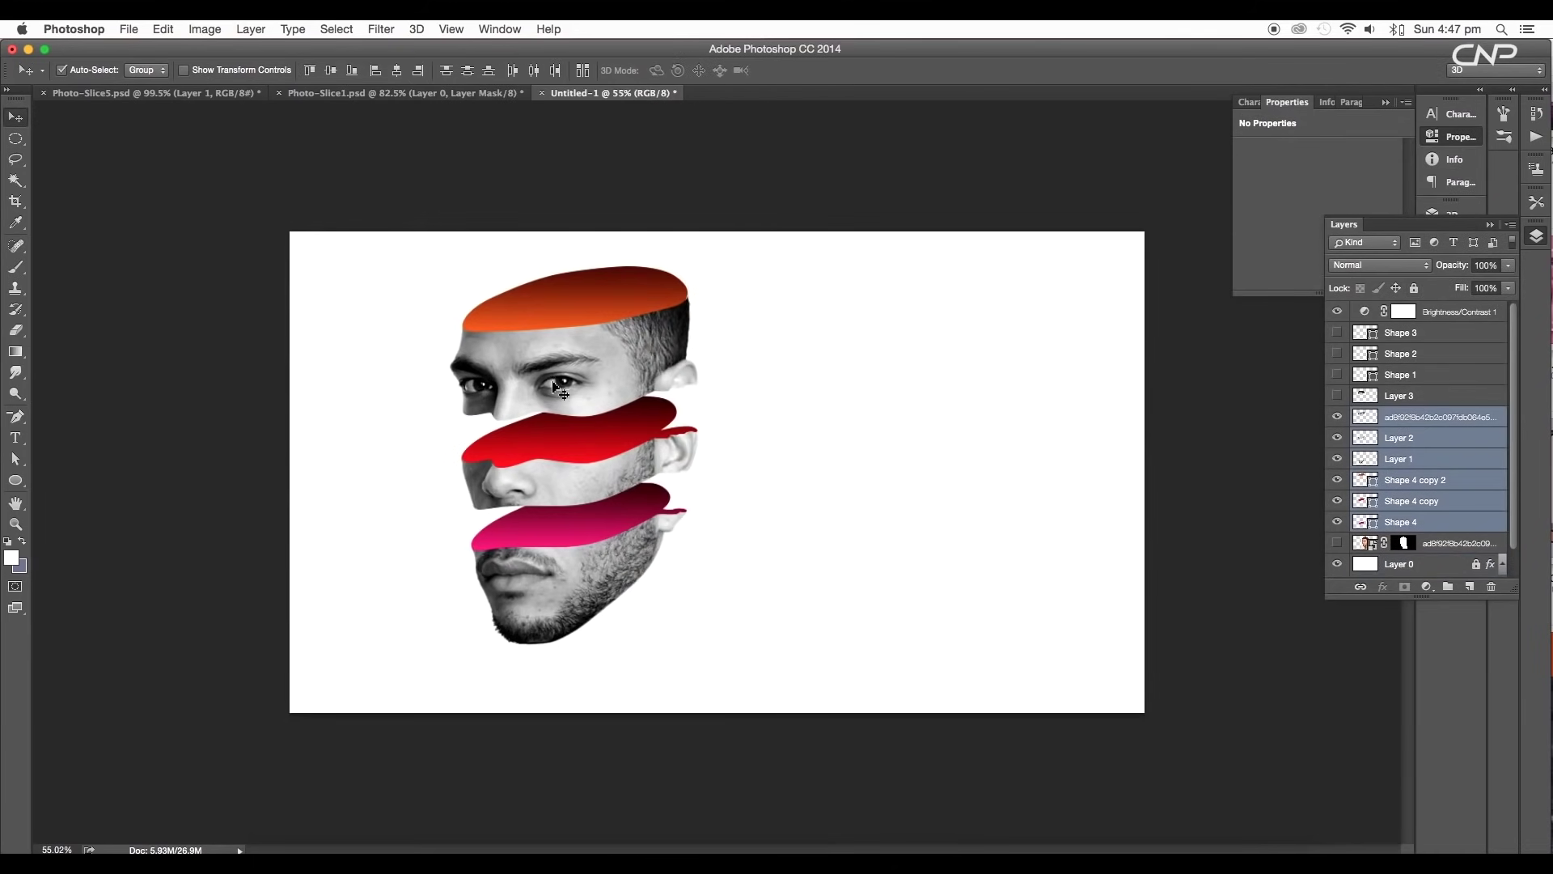
pyautogui.moveTo(555, 387); pyautogui.dragTo(547, 426)
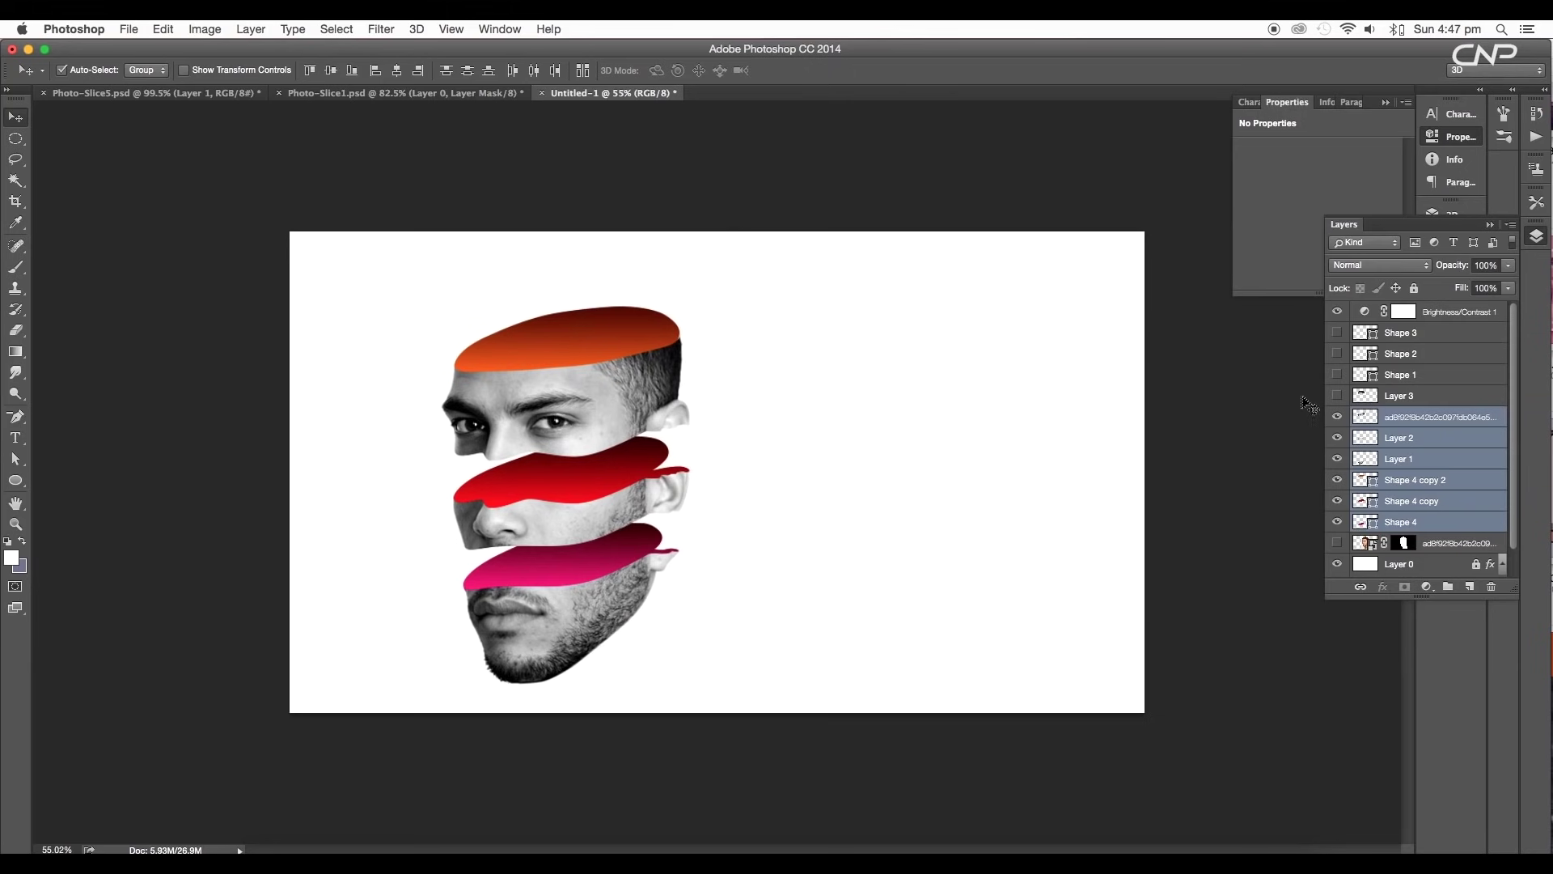
pyautogui.click(1338, 395)
pyautogui.moveTo(602, 354); pyautogui.dragTo(588, 310)
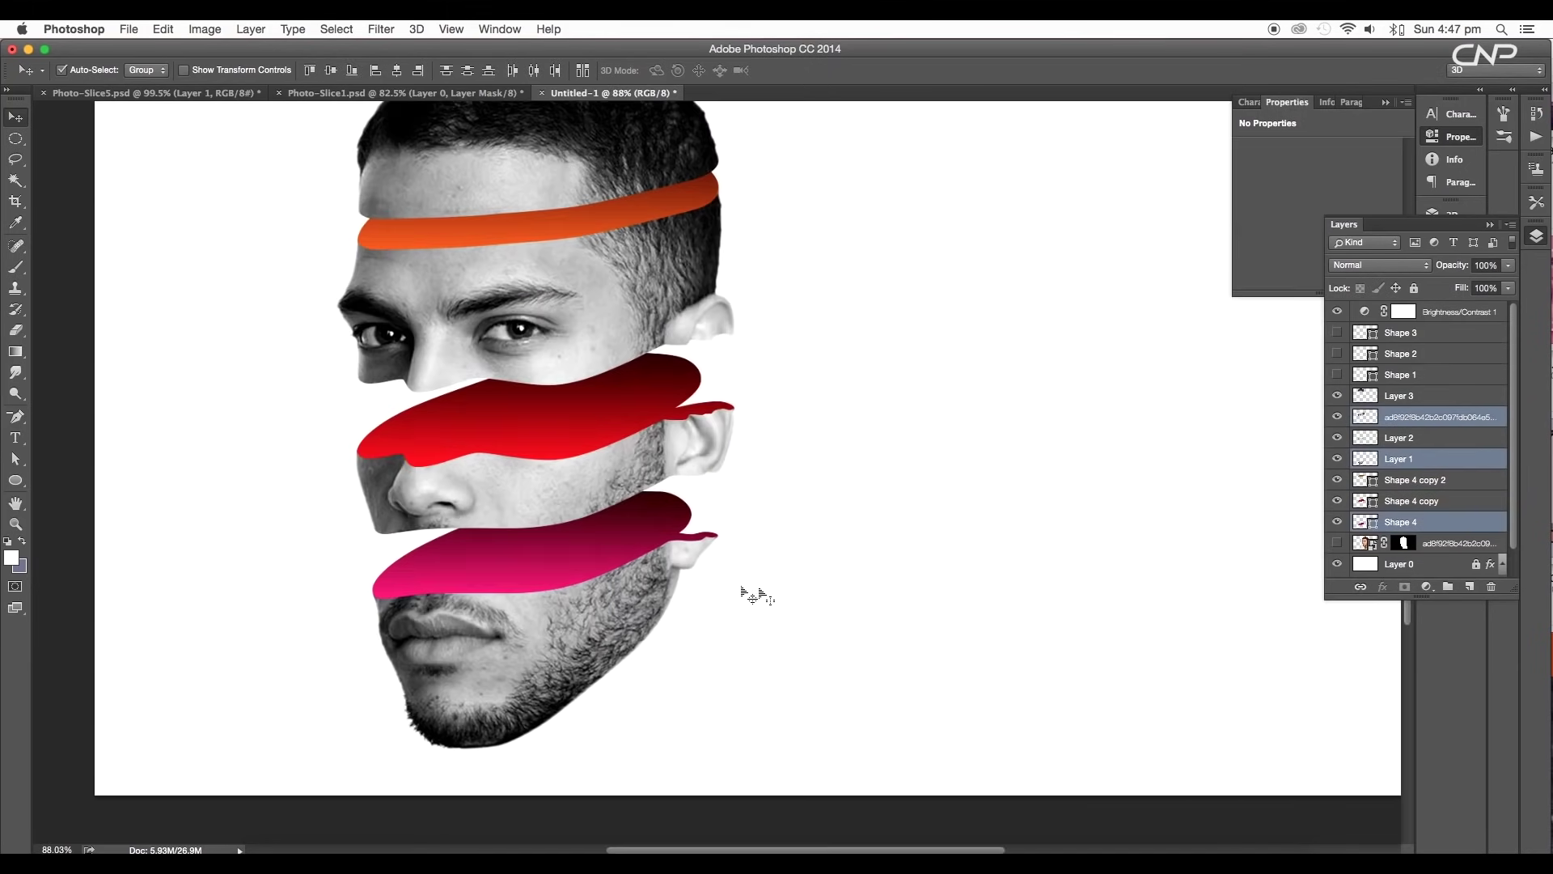
# Rotate the chin slice together with its magenta cut surface about 6.9° clockwise.
pyautogui.click(779, 599)
pyautogui.click(589, 573)
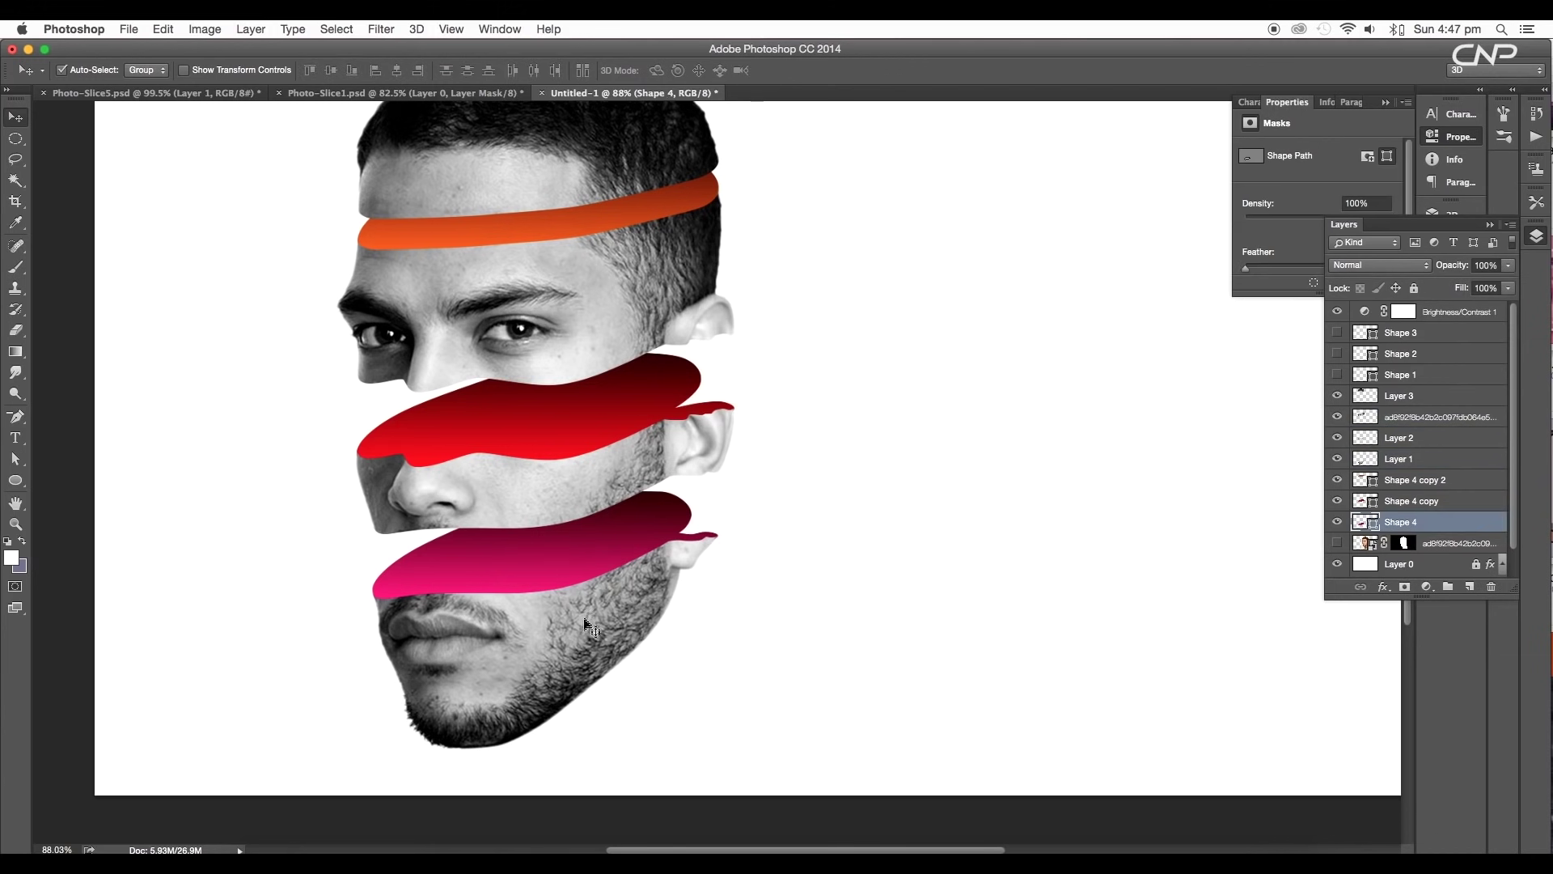
pyautogui.keyDown('shift'); pyautogui.click(588, 644); pyautogui.keyUp('shift')
pyautogui.hotkey('ctrl', 't')
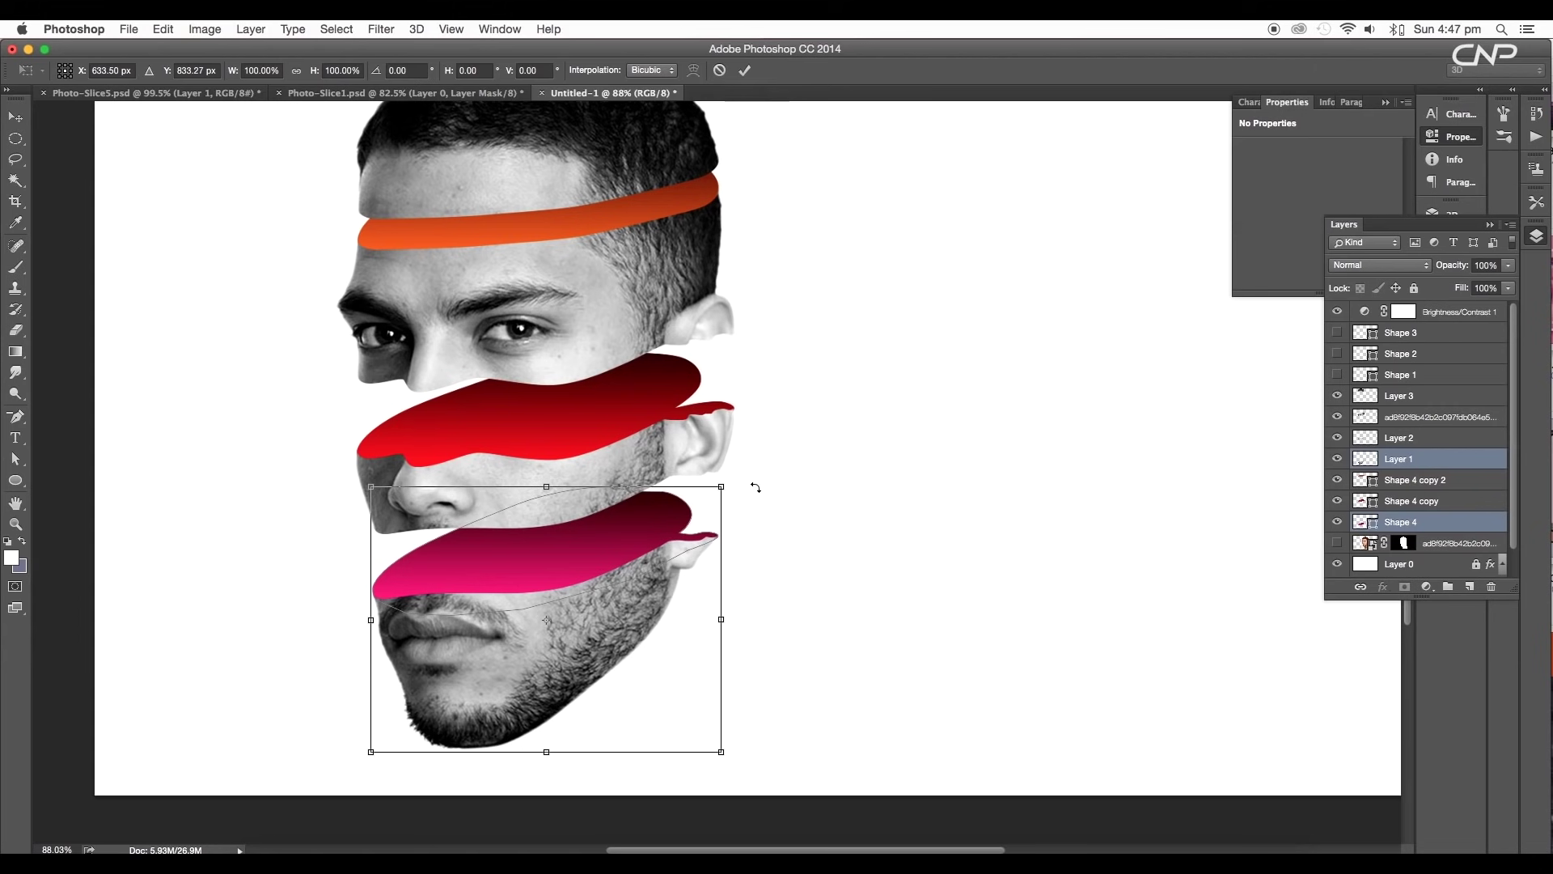
pyautogui.moveTo(755, 488); pyautogui.dragTo(771, 518)
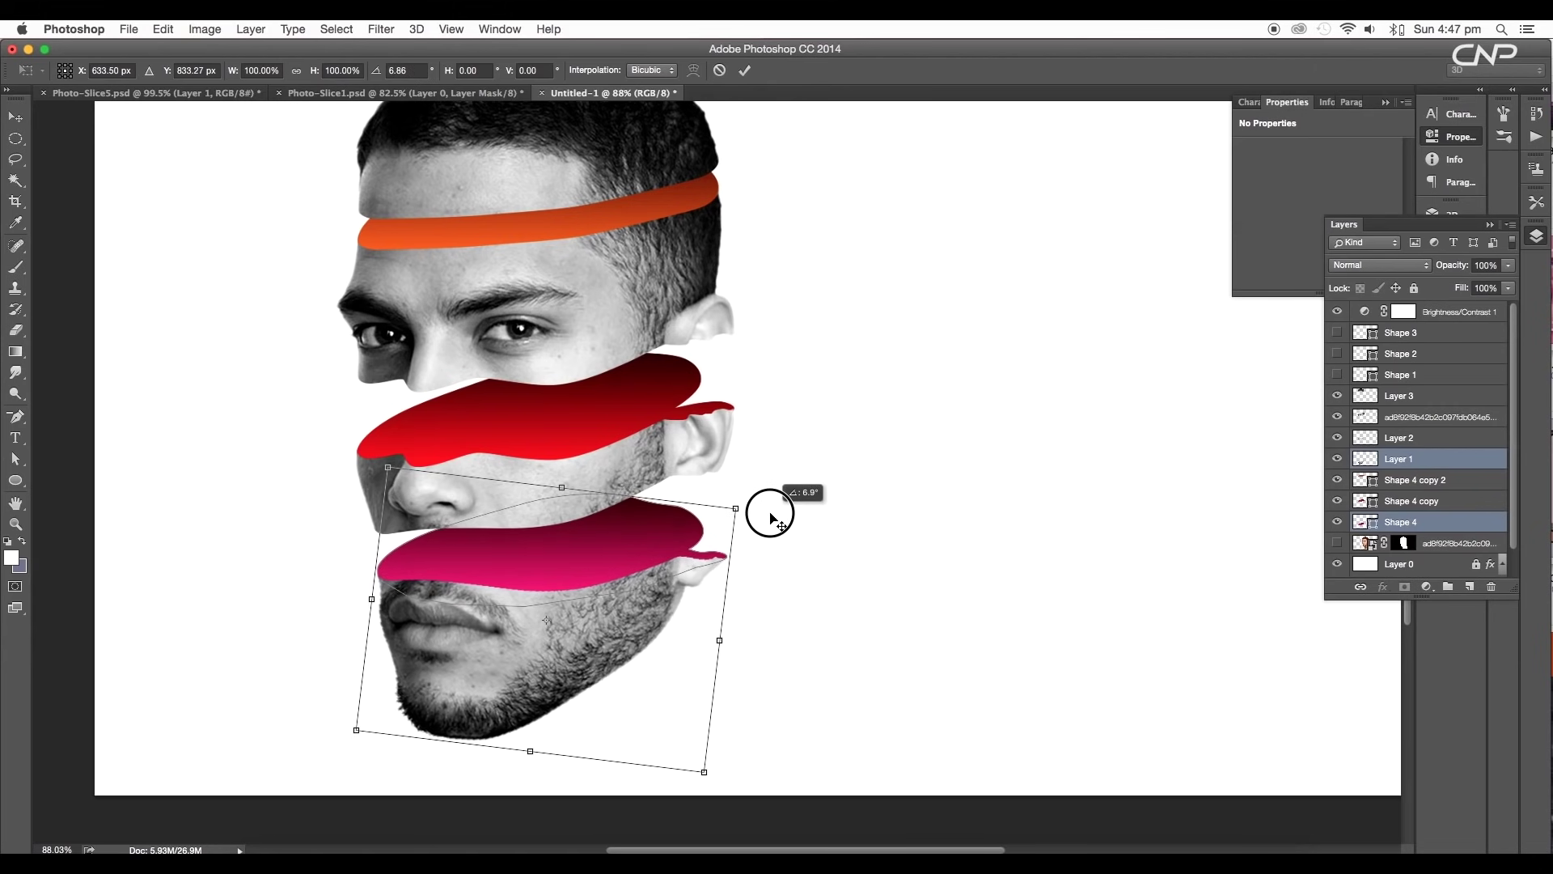
pyautogui.press('Escape')
# Rotate the nose slice with its red cut surface about 6.6° counterclockwise and shift it slightly left.
pyautogui.click(537, 510)
pyautogui.keyDown('shift'); pyautogui.click(570, 432); pyautogui.keyUp('shift')
pyautogui.hotkey('ctrl', 't')
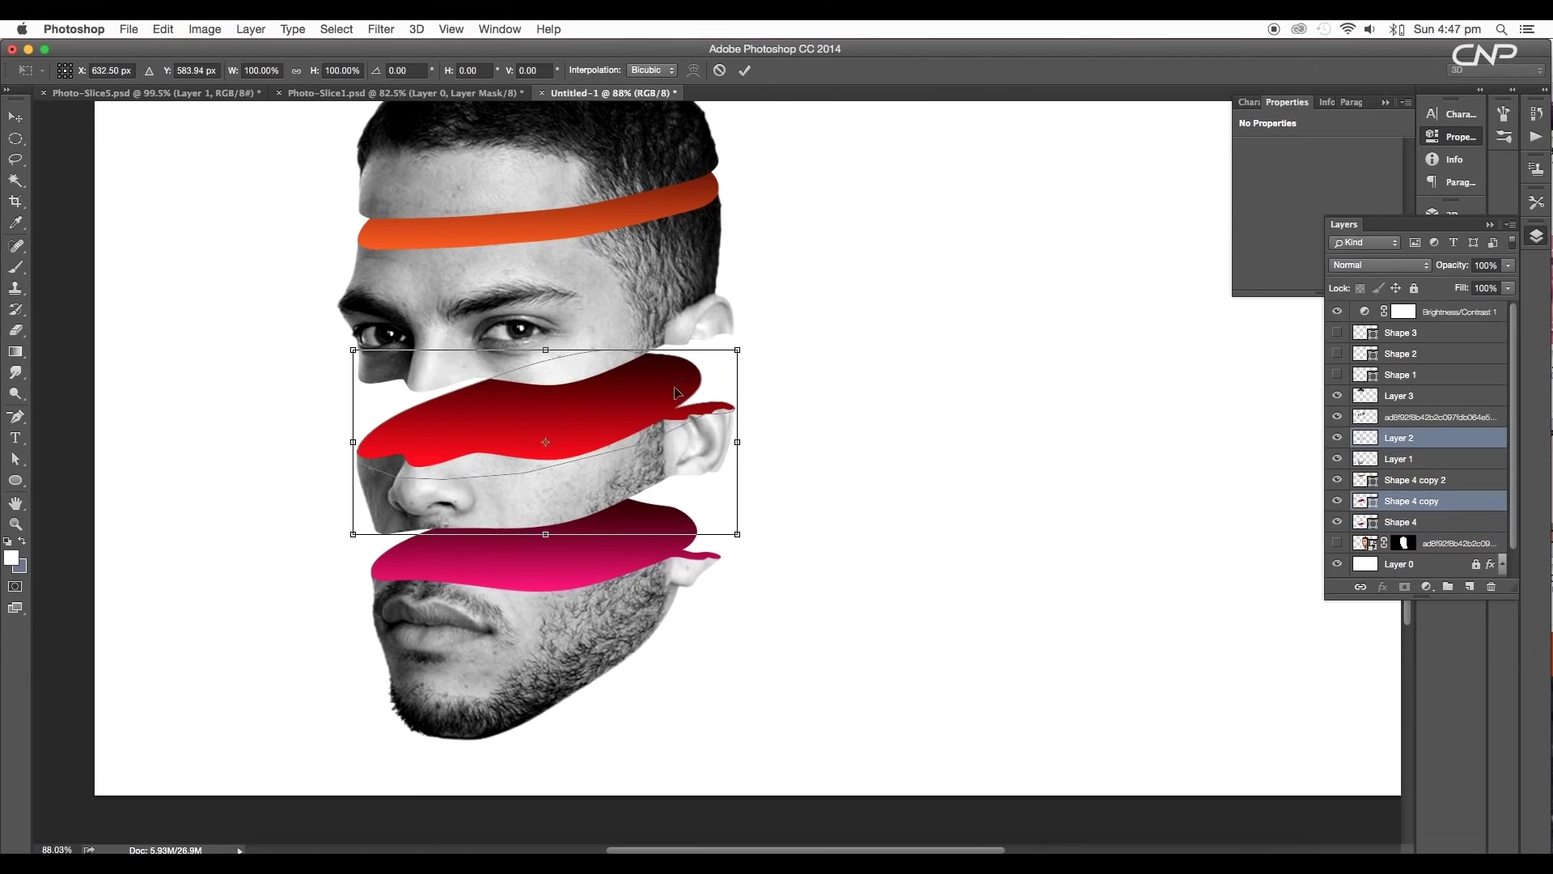
pyautogui.moveTo(763, 354); pyautogui.dragTo(764, 321)
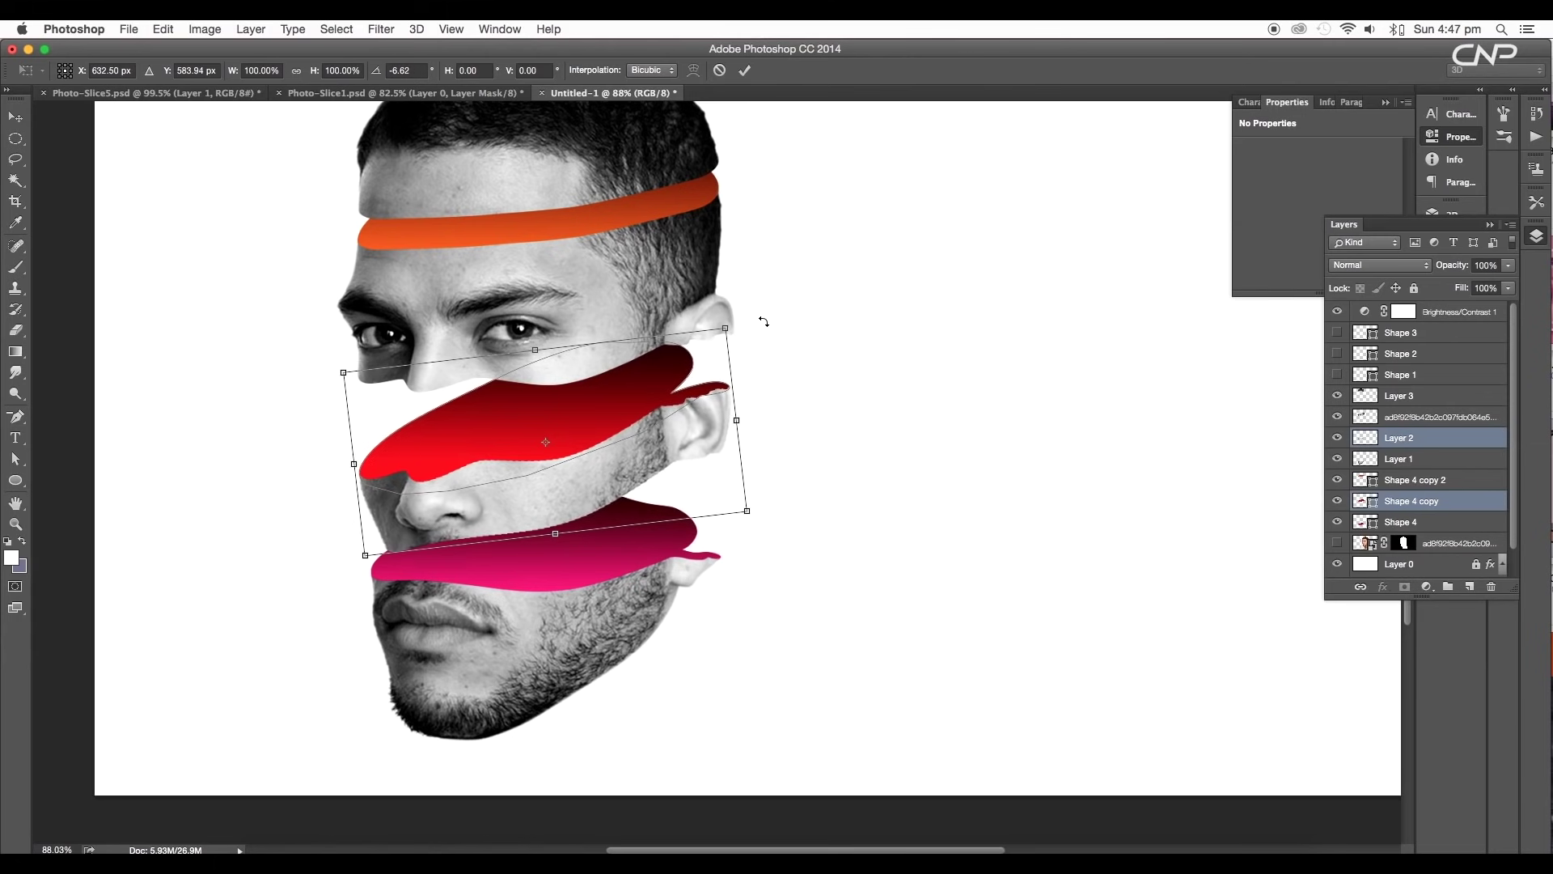
pyautogui.press('Return')
pyautogui.moveTo(549, 481); pyautogui.dragTo(538, 486)
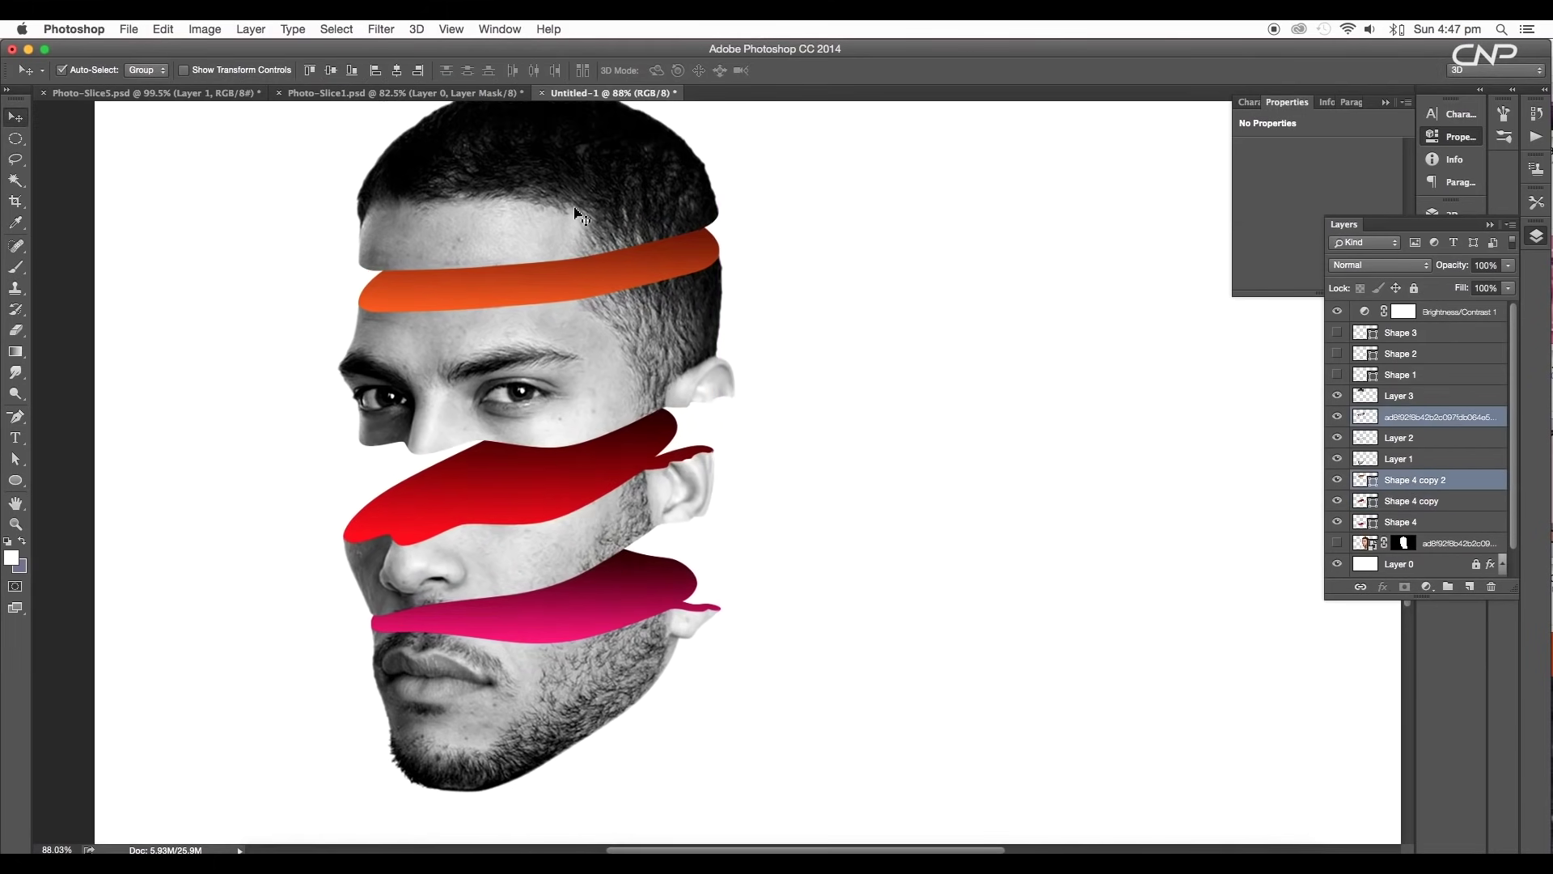
# Rotate the top-of-head slice counterclockwise and shift it left above the orange cut surface.
pyautogui.click(578, 214)
pyautogui.scroll(2, 579, 215)
pyautogui.hotkey('ctrl', 't')
pyautogui.moveTo(735, 315); pyautogui.dragTo(752, 291)
pyautogui.press('Return')
pyautogui.moveTo(607, 293); pyautogui.dragTo(574, 293)
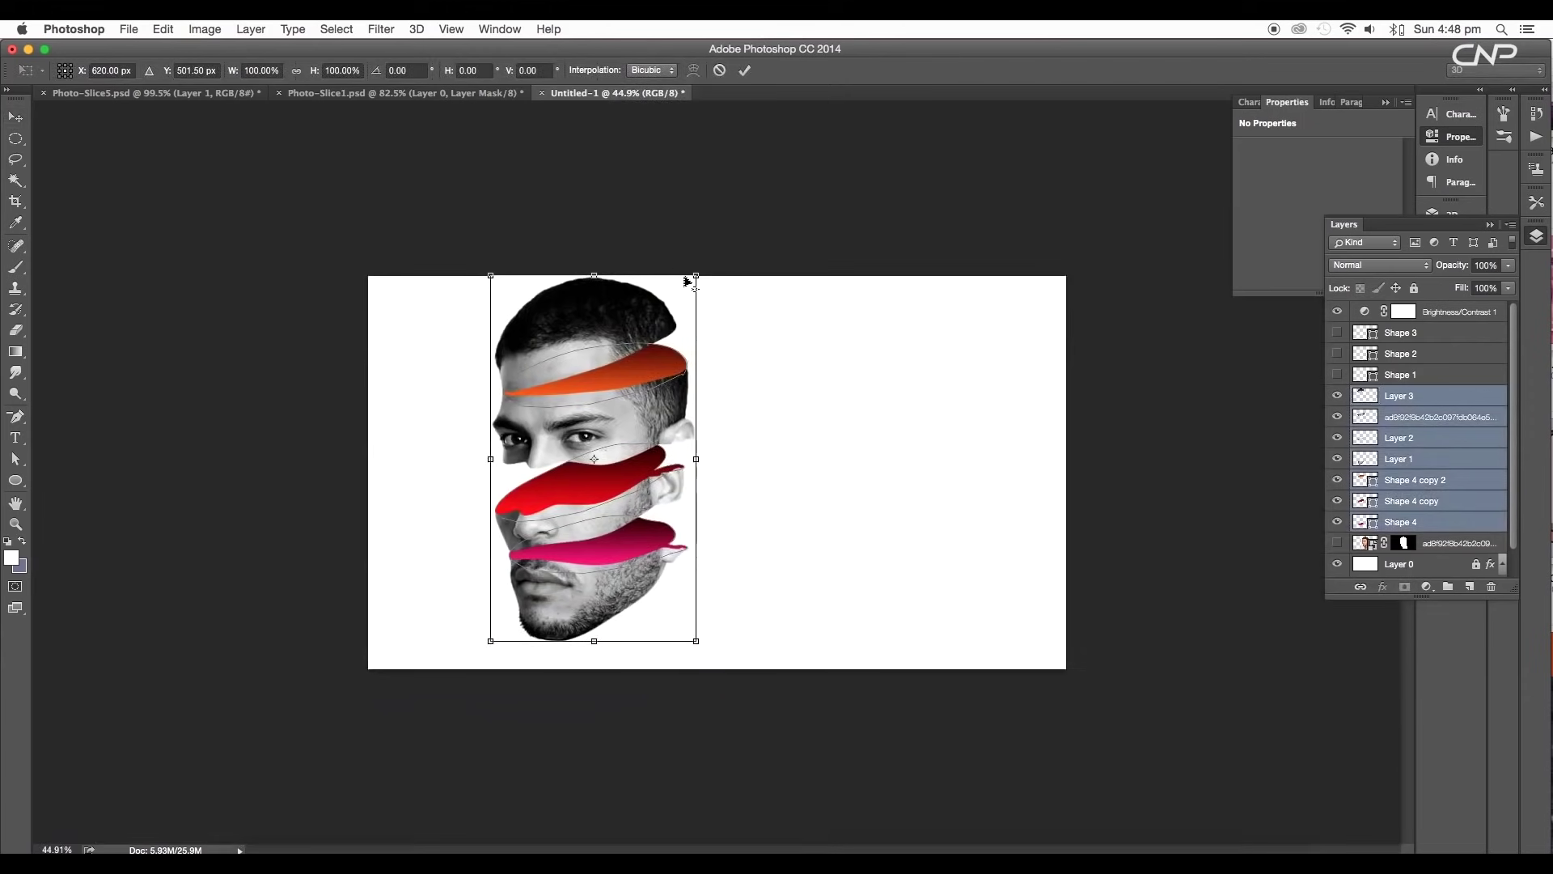
# Scale all the face slices down slightly as one and fine-tune the position of the red middle slice.
pyautogui.moveTo(688, 281); pyautogui.dragTo(686, 301)
pyautogui.moveTo(648, 418); pyautogui.dragTo(648, 423)
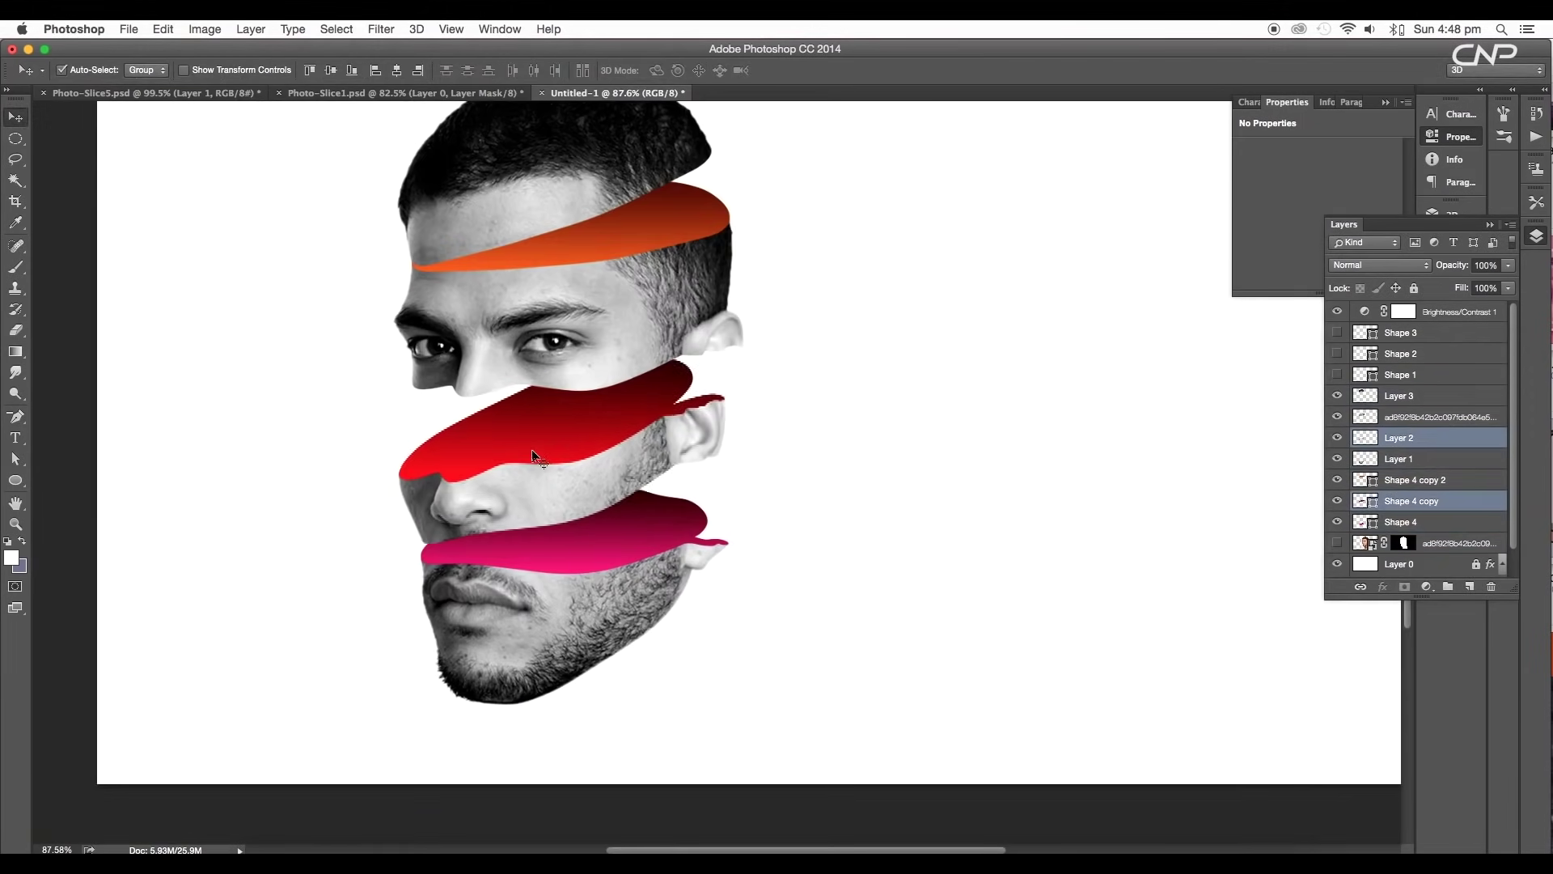
pyautogui.moveTo(531, 449); pyautogui.dragTo(534, 457)
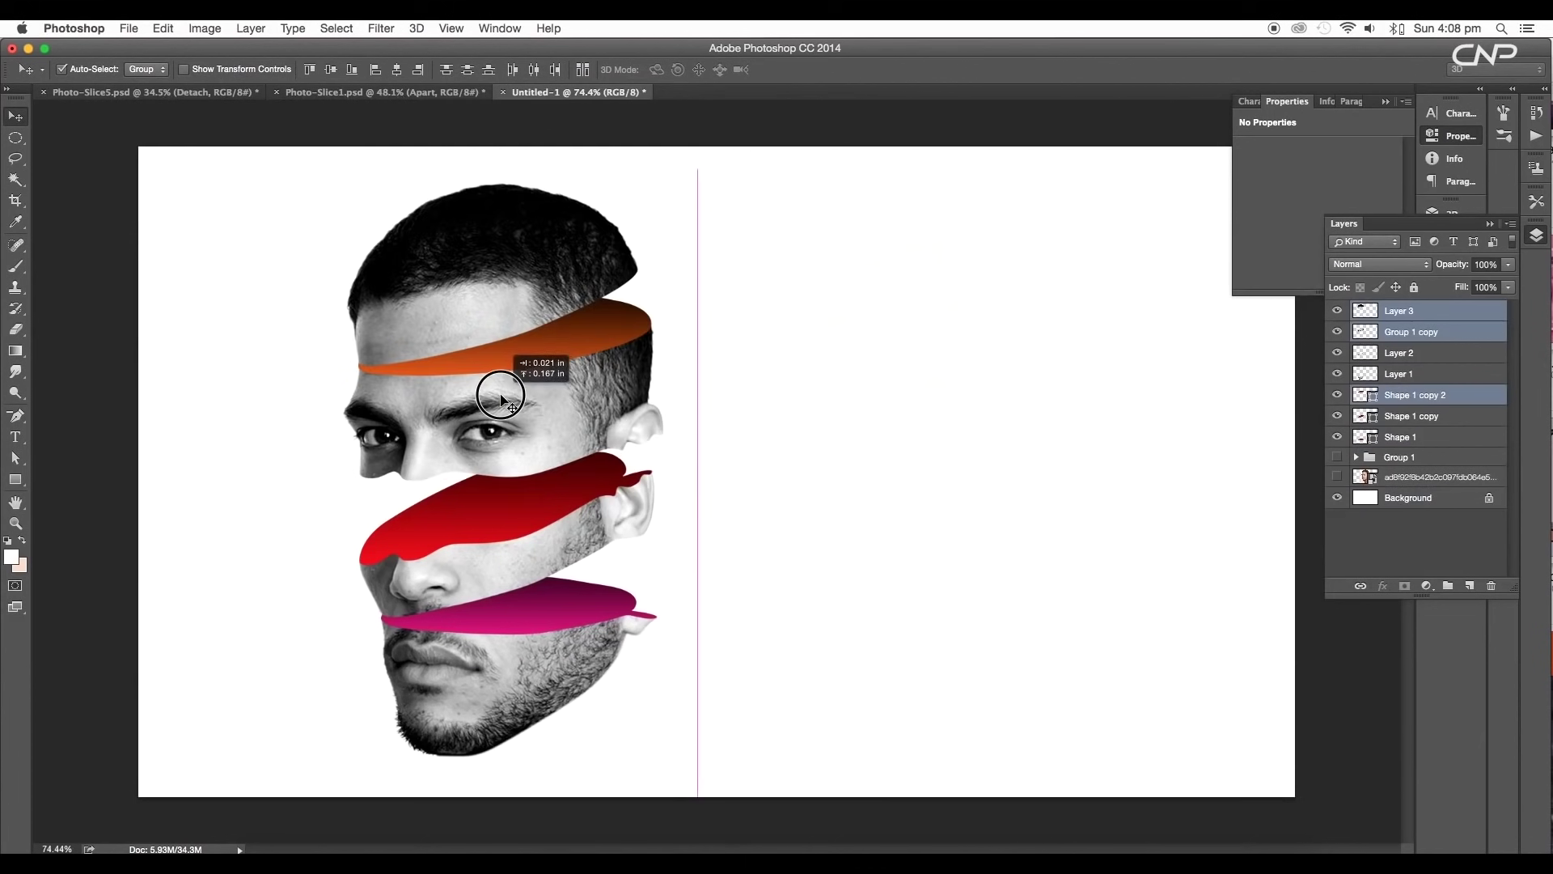
pyautogui.moveTo(545, 561); pyautogui.dragTo(541, 555)
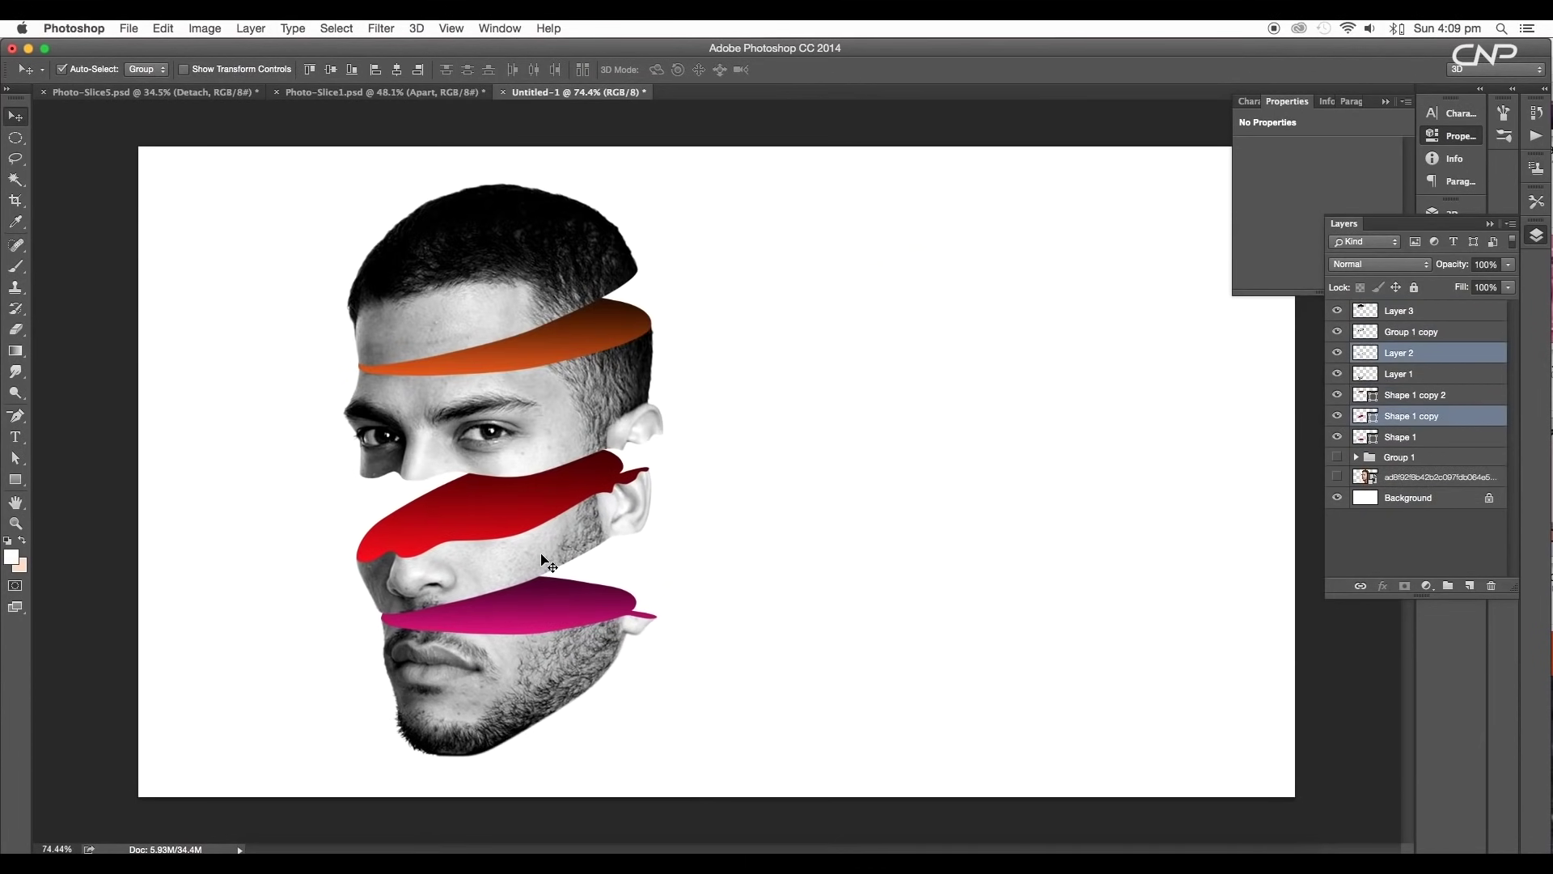
# Move both color stops of Shape 1 copy's red gradient inward, tilt the gradient angle and apply the fill.
pyautogui.doubleClick(1366, 416)
pyautogui.click(1004, 580)
pyautogui.click(1389, 424)
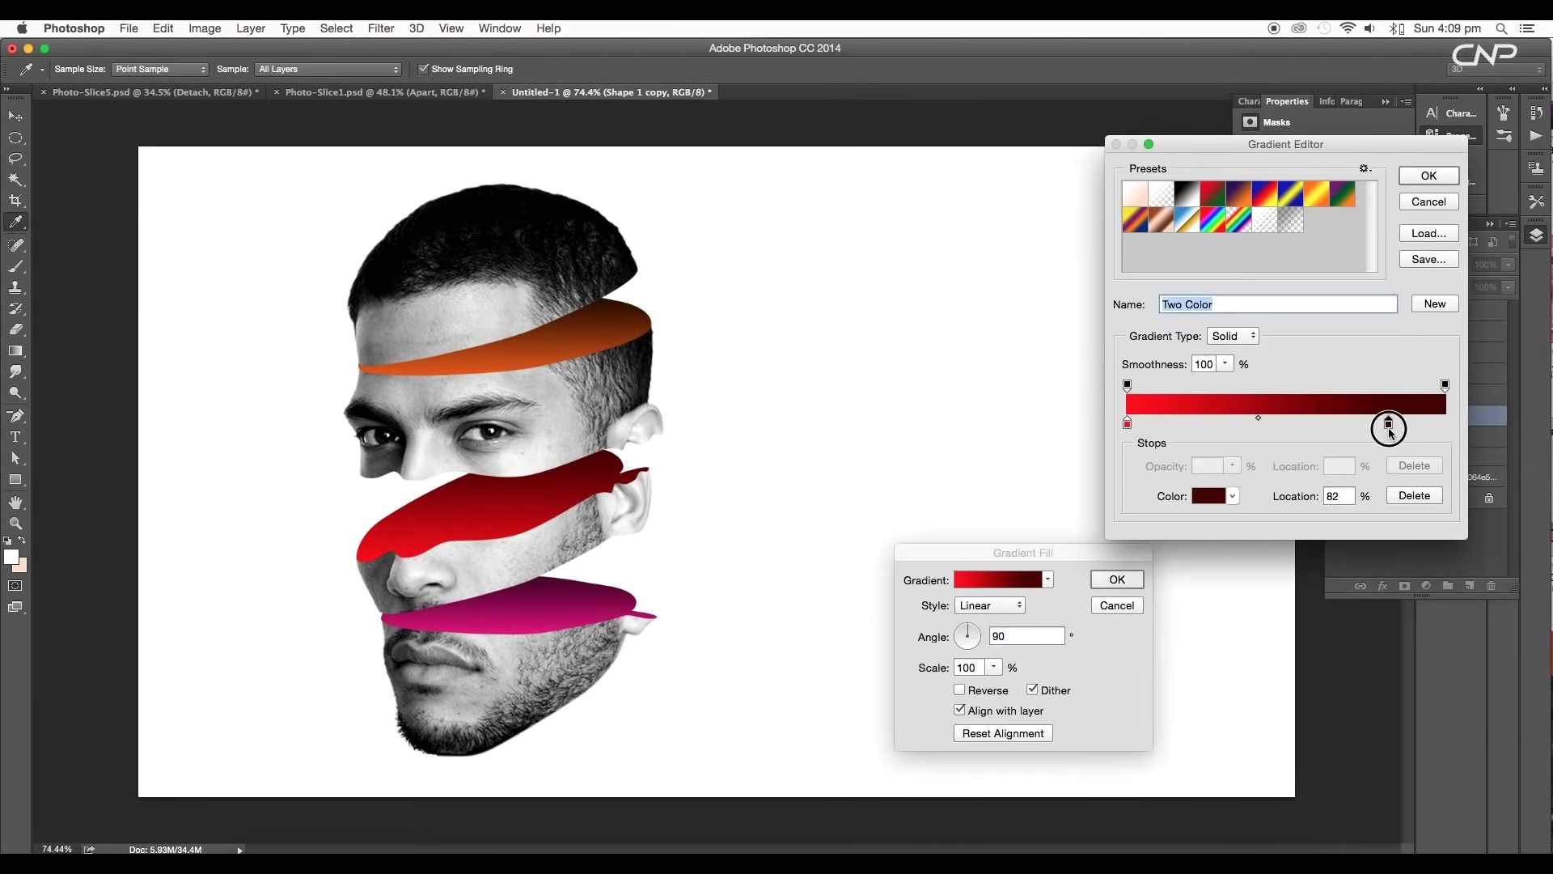
pyautogui.moveTo(1389, 424); pyautogui.dragTo(1335, 424)
pyautogui.click(1197, 424)
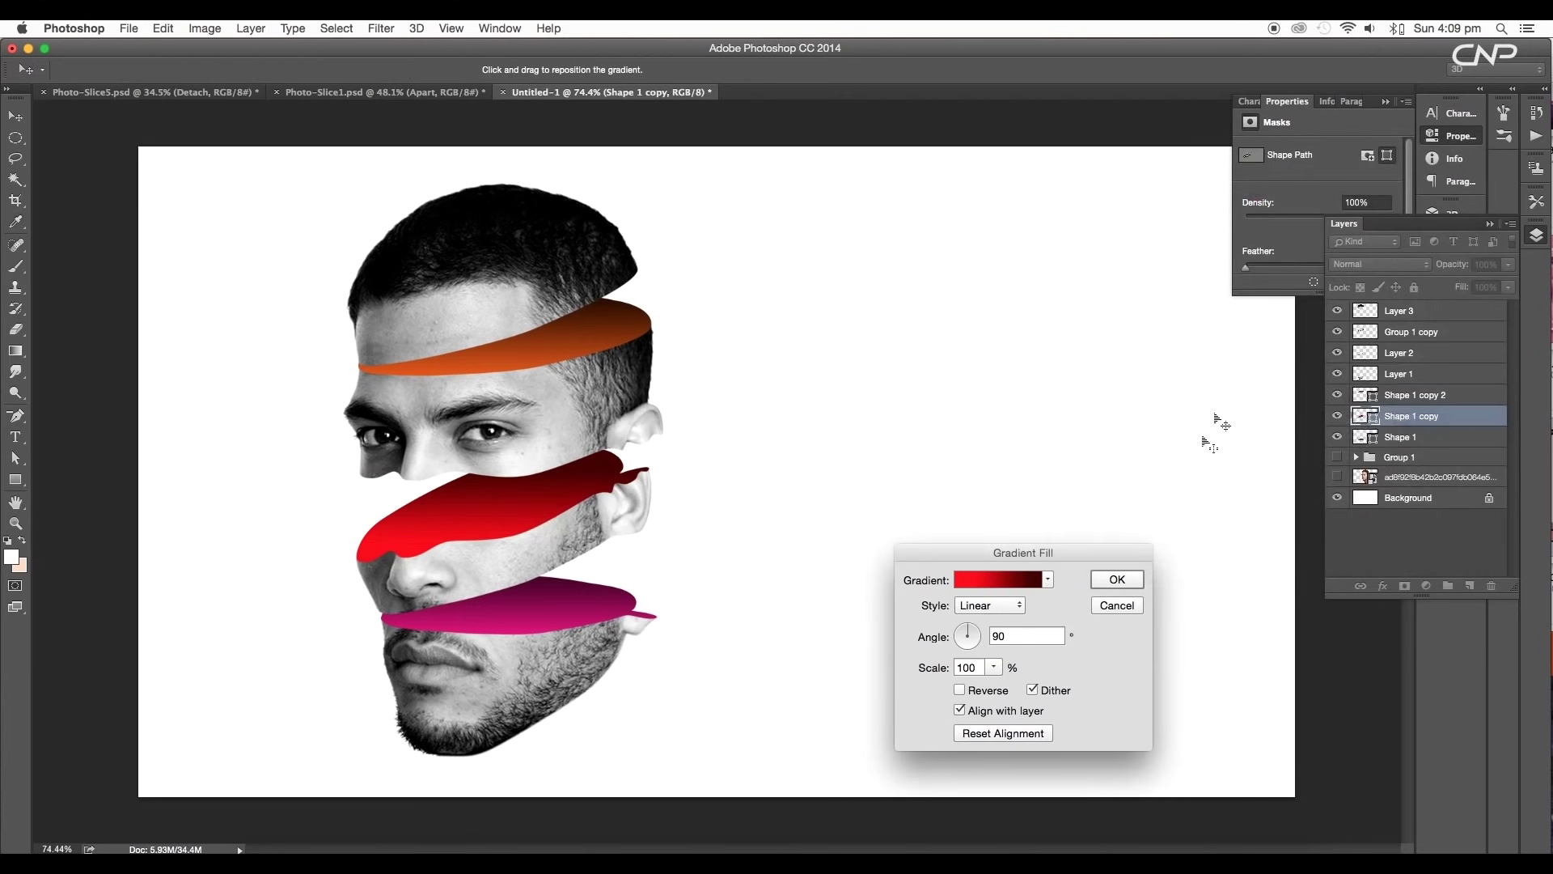
pyautogui.moveTo(968, 637); pyautogui.dragTo(963, 626)
pyautogui.click(1097, 580)
# Set the dark stop of Shape 1 copy 2's gradient to location 86%, move the orange stop inward and apply the fill.
pyautogui.doubleClick(1367, 398)
pyautogui.click(999, 579)
pyautogui.moveTo(1405, 423); pyautogui.dragTo(1402, 423)
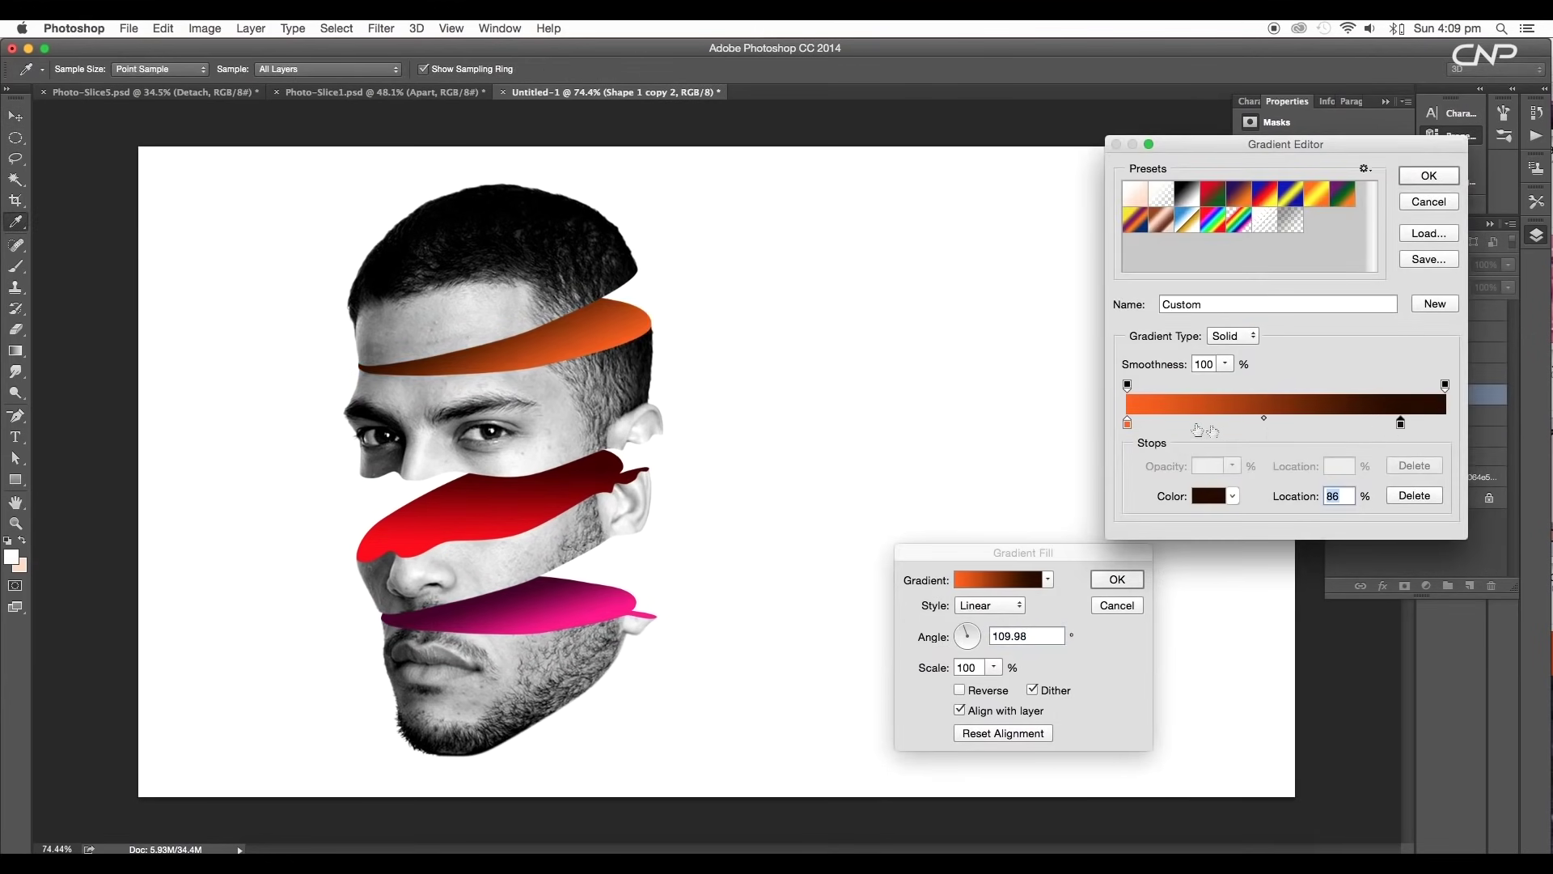
pyautogui.moveTo(1129, 426); pyautogui.dragTo(1149, 427)
pyautogui.click(1429, 176)
pyautogui.click(1115, 579)
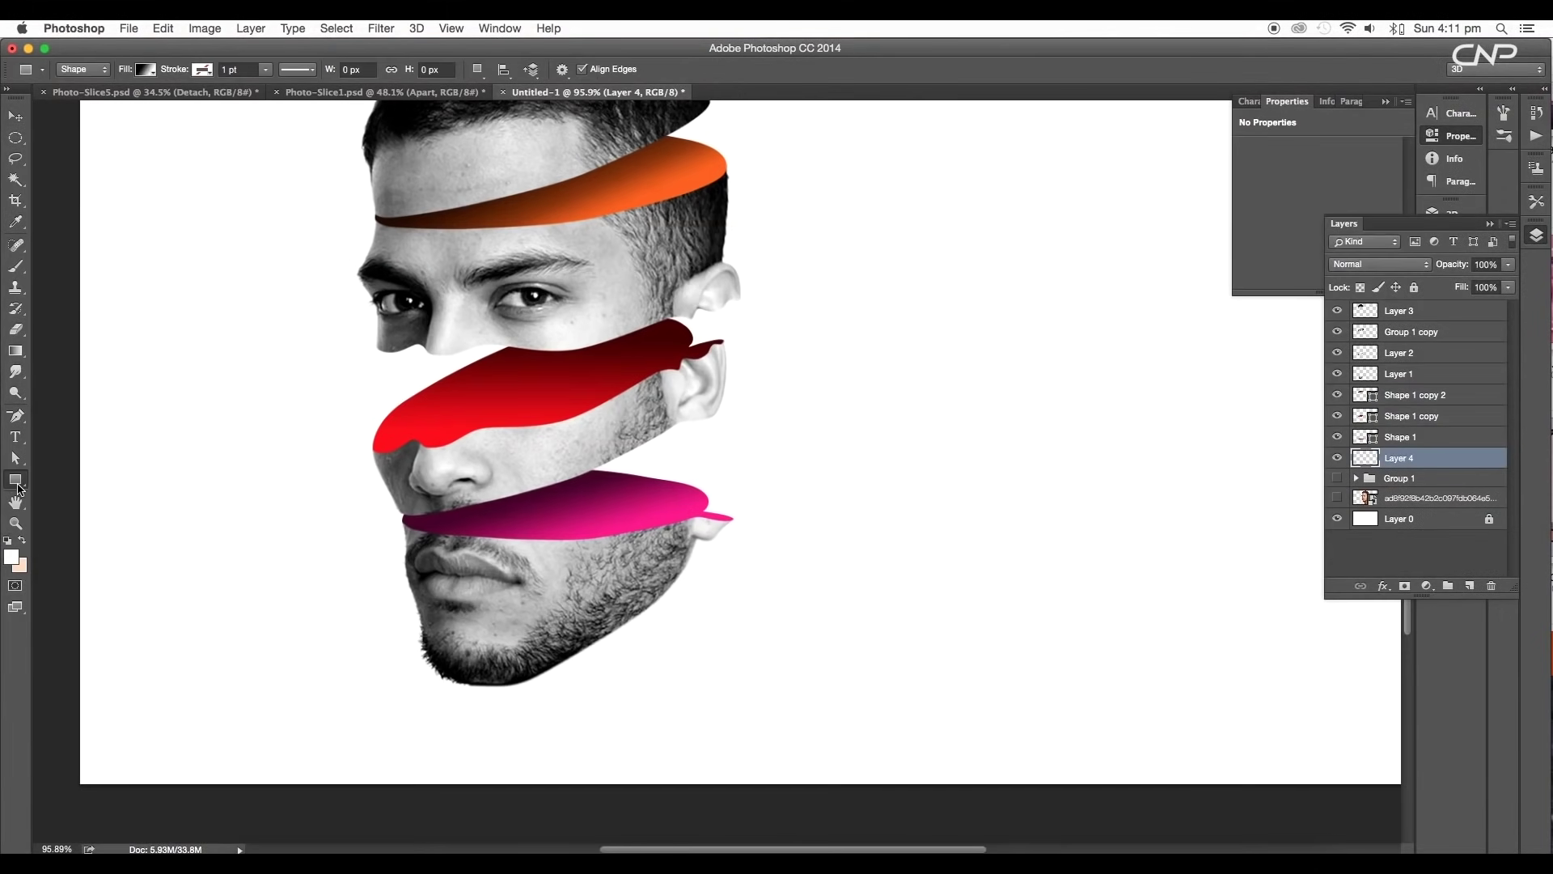
# Draw a thin flat ellipse about 391 × 20 px on the white canvas below the chin.
pyautogui.moveTo(20, 487); pyautogui.dragTo(73, 510)
pyautogui.moveTo(499, 730); pyautogui.dragTo(651, 733)
pyautogui.scroll(-3, 650, 732)
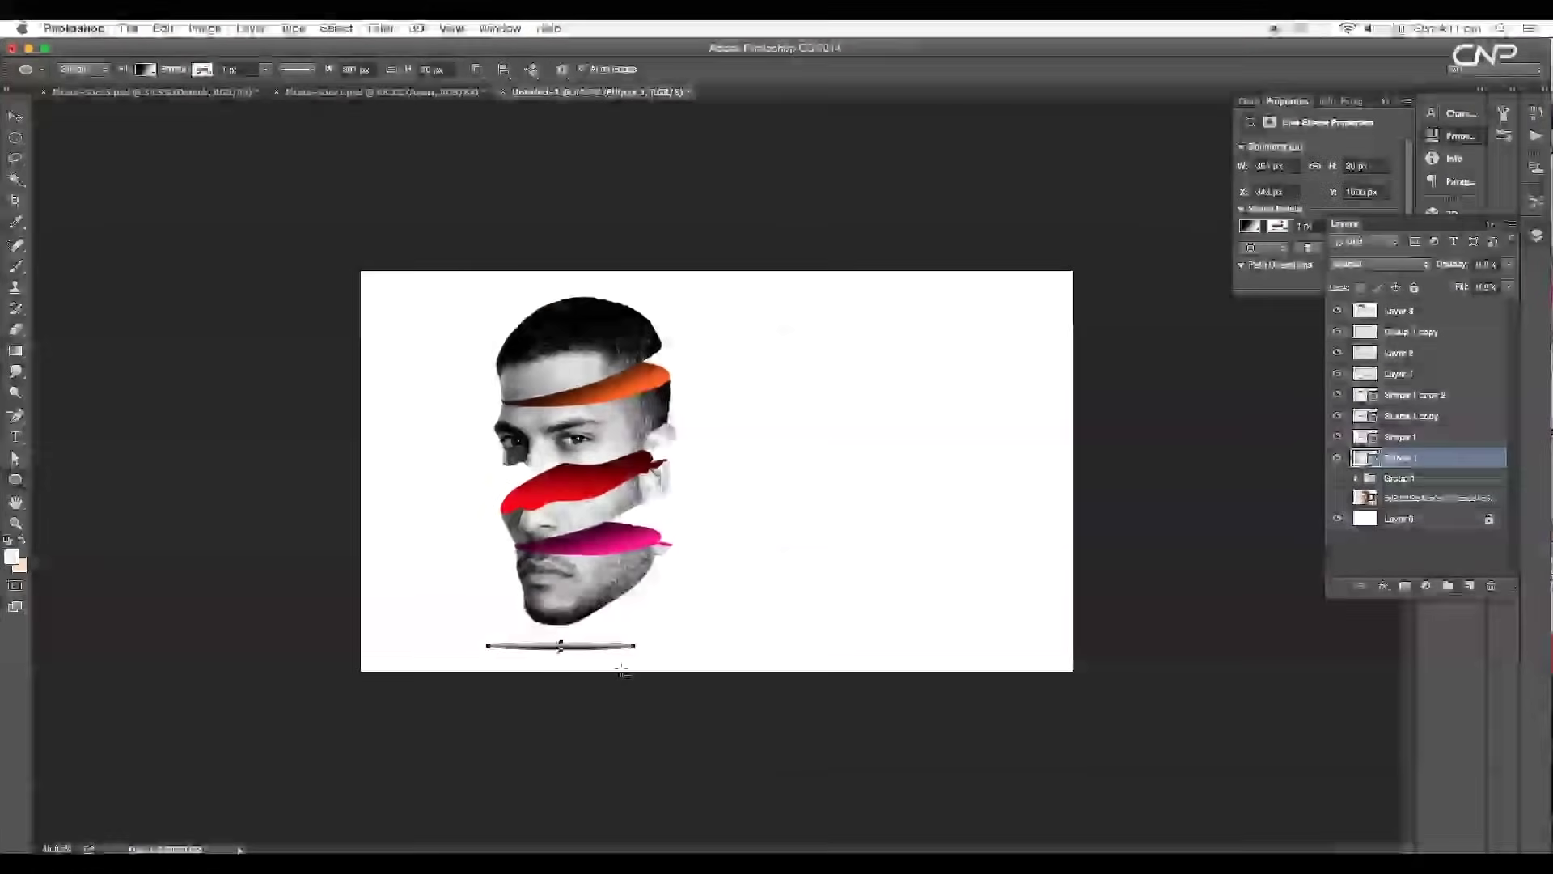
pyautogui.scroll(3, 622, 672)
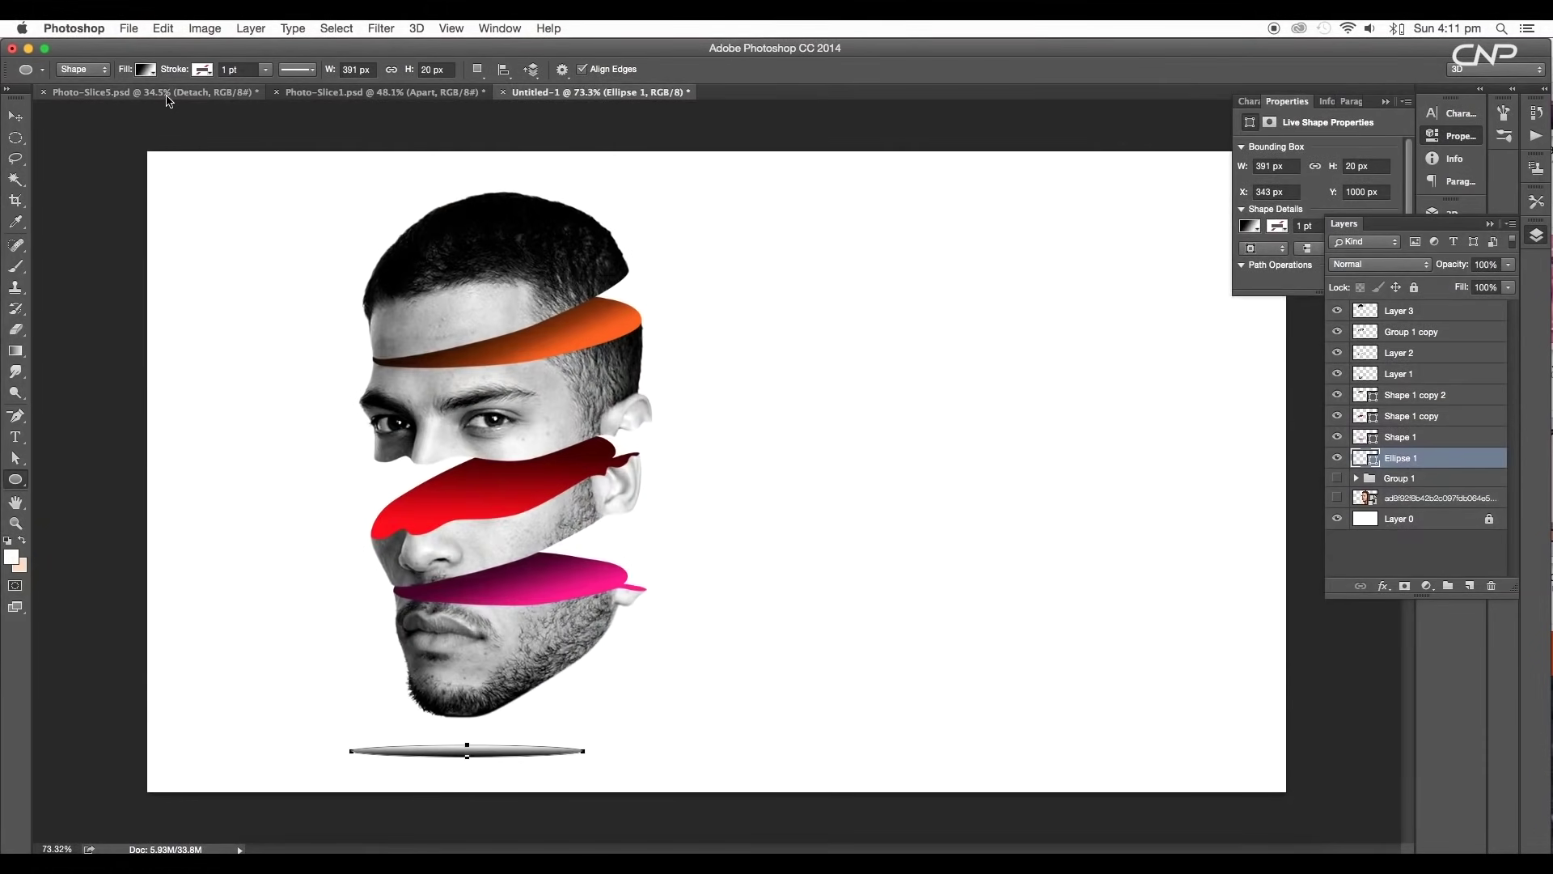
# Give the ellipse a solid black fill and move it to X 377 px, Y 997 px beneath the chin.
pyautogui.click(146, 71)
pyautogui.click(109, 103)
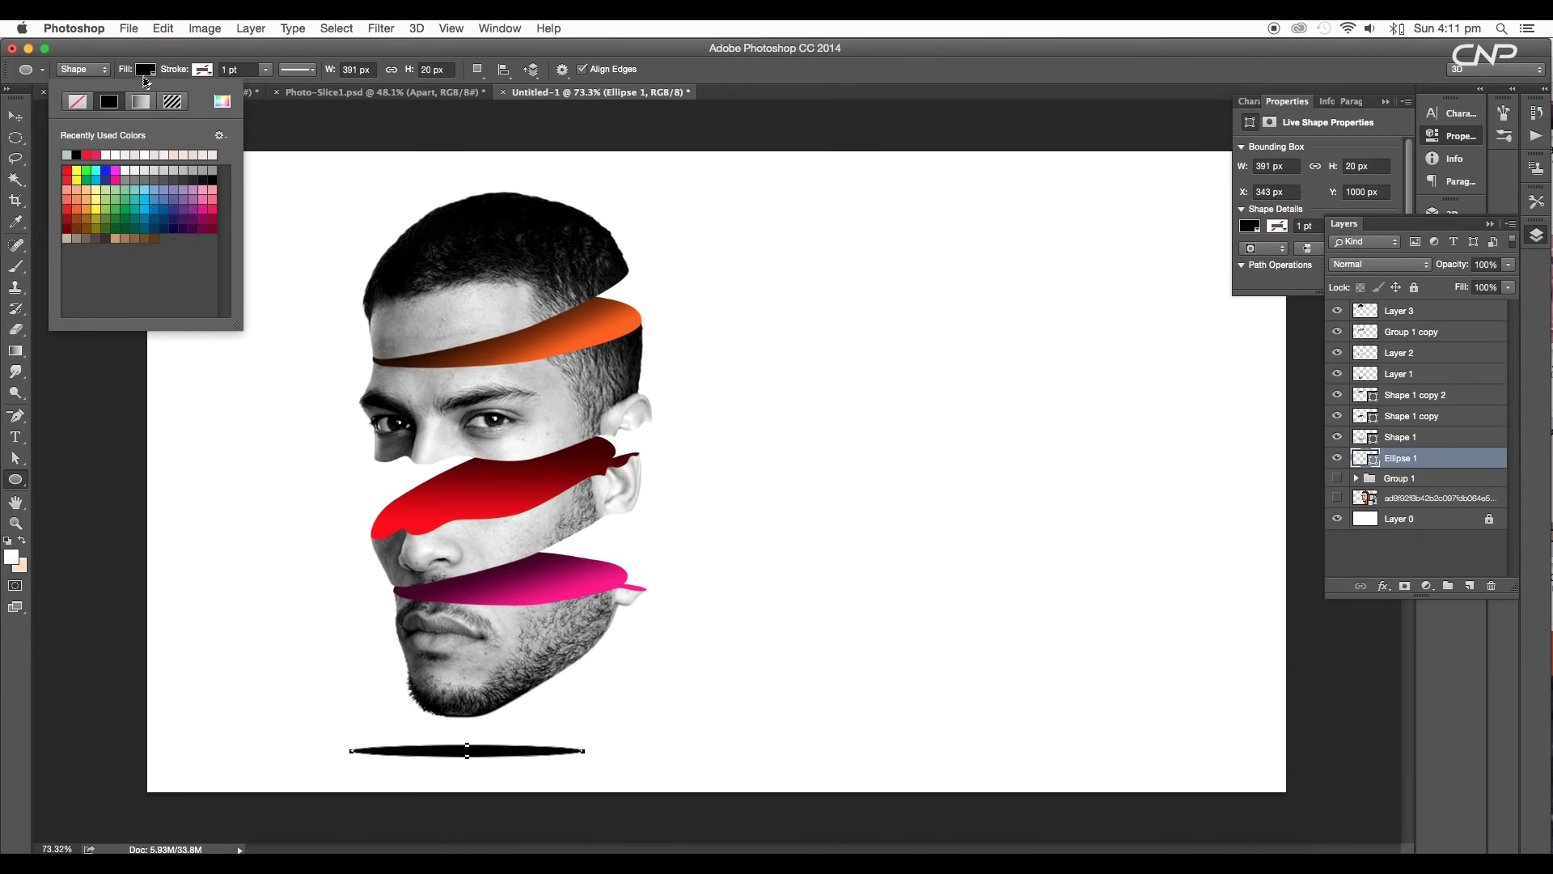
pyautogui.click(145, 70)
pyautogui.click(15, 116)
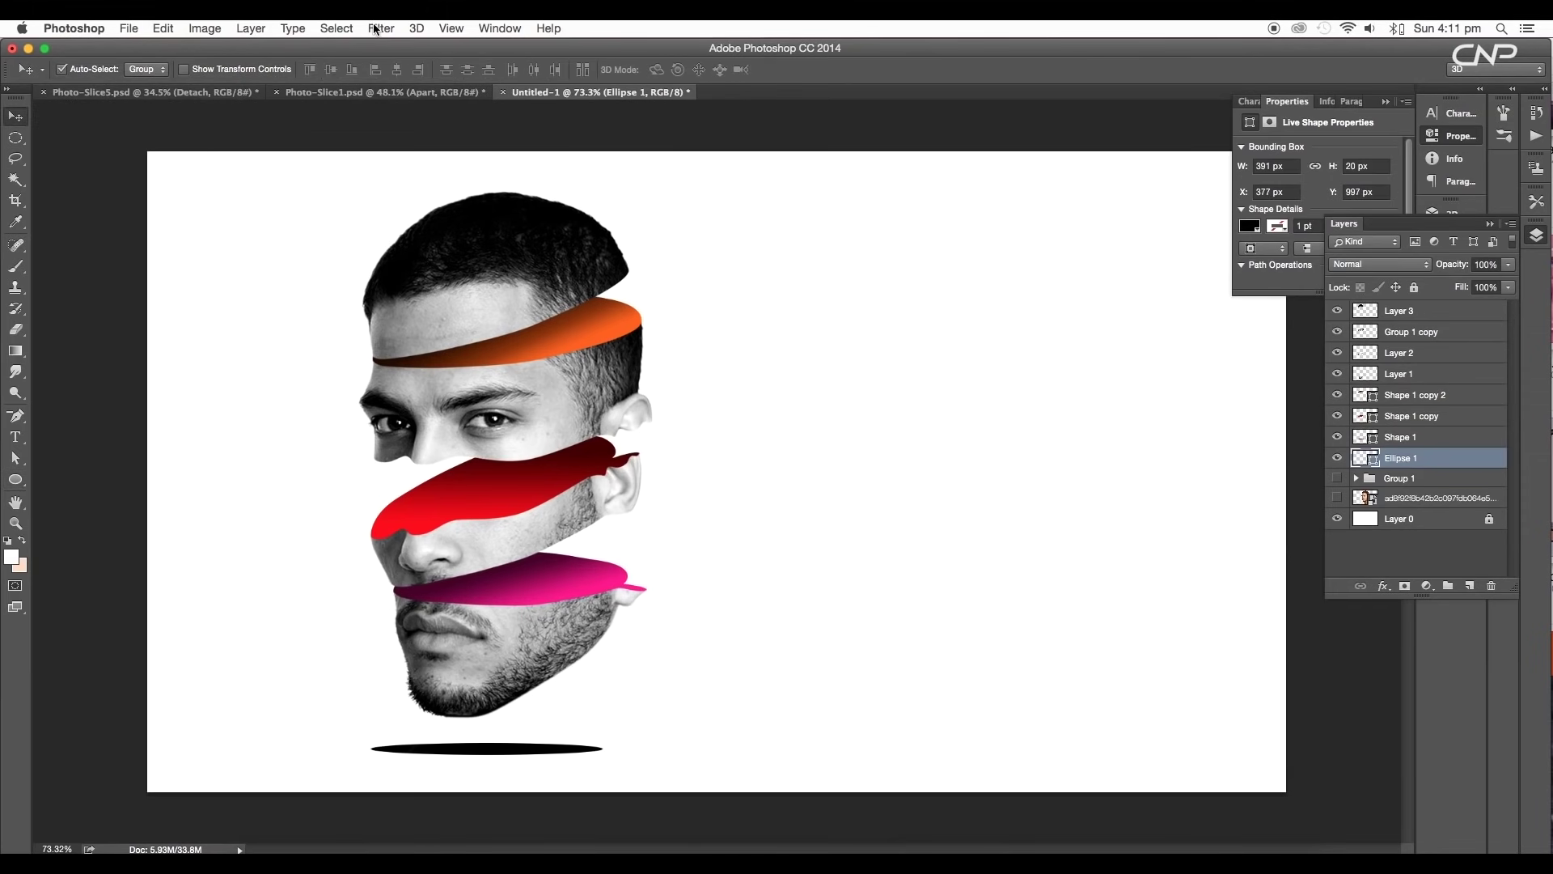
# Rasterize the black ellipse and apply a Motion Blur with an angle of 0° and a distance of 255 pixels.
pyautogui.click(379, 28)
pyautogui.moveTo(389, 205)
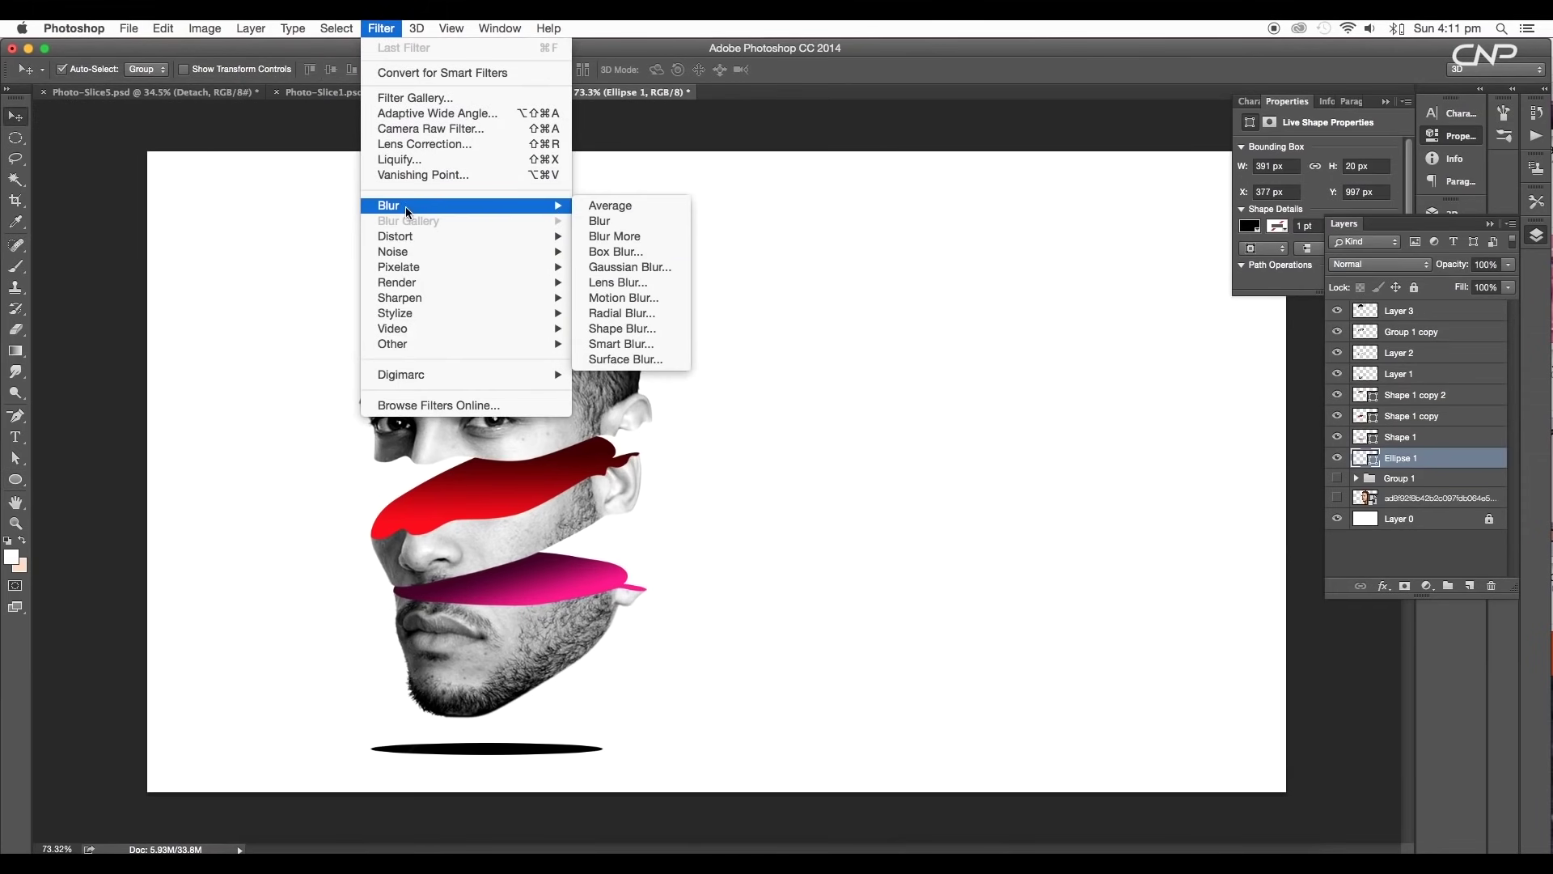
pyautogui.click(635, 301)
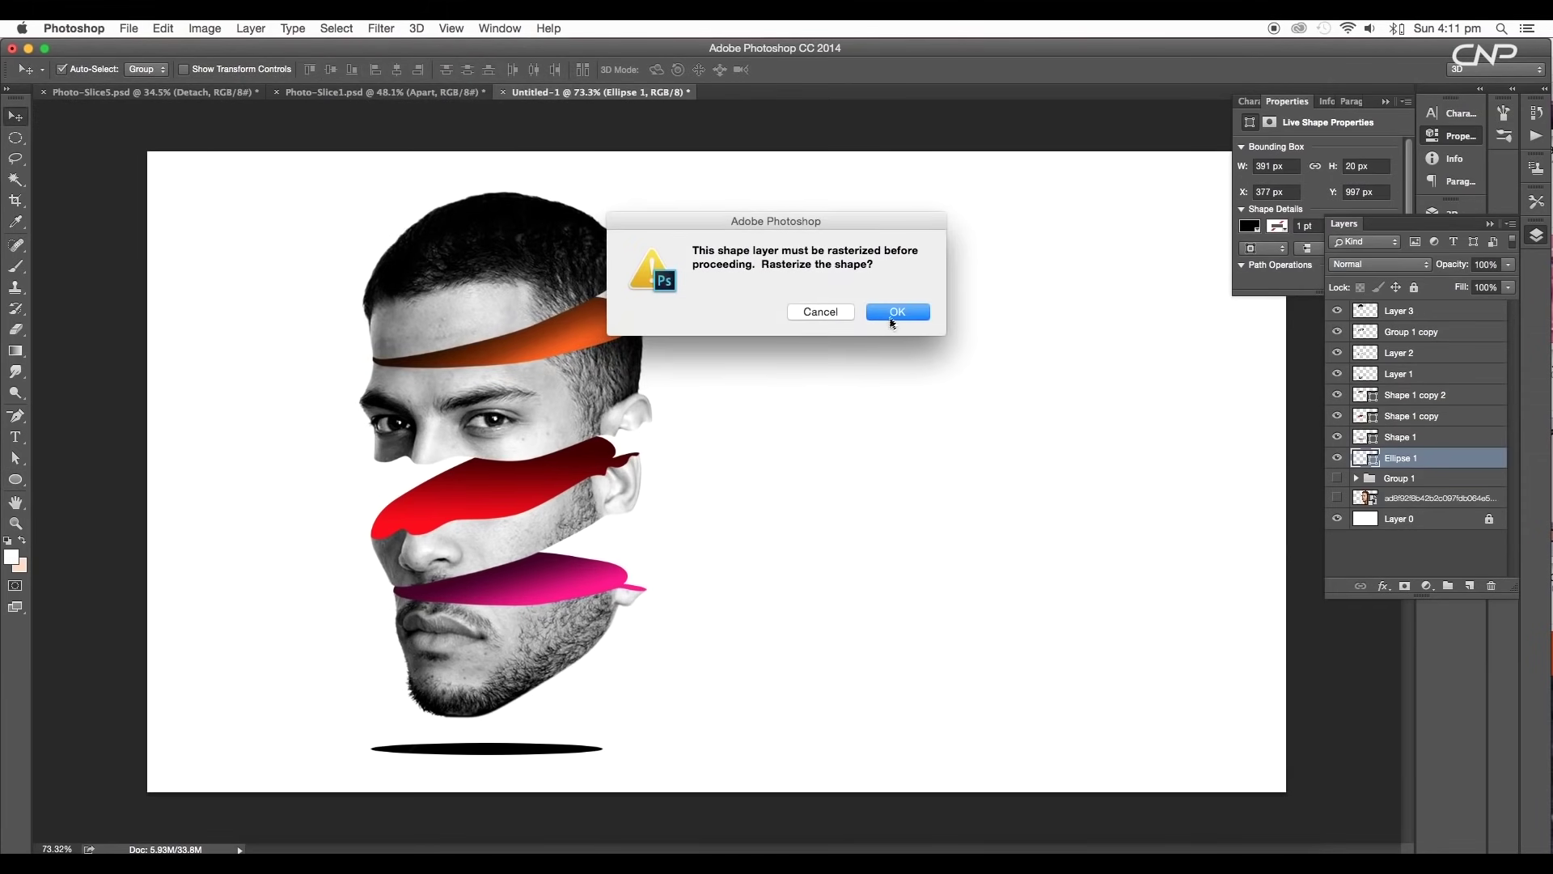
pyautogui.click(893, 314)
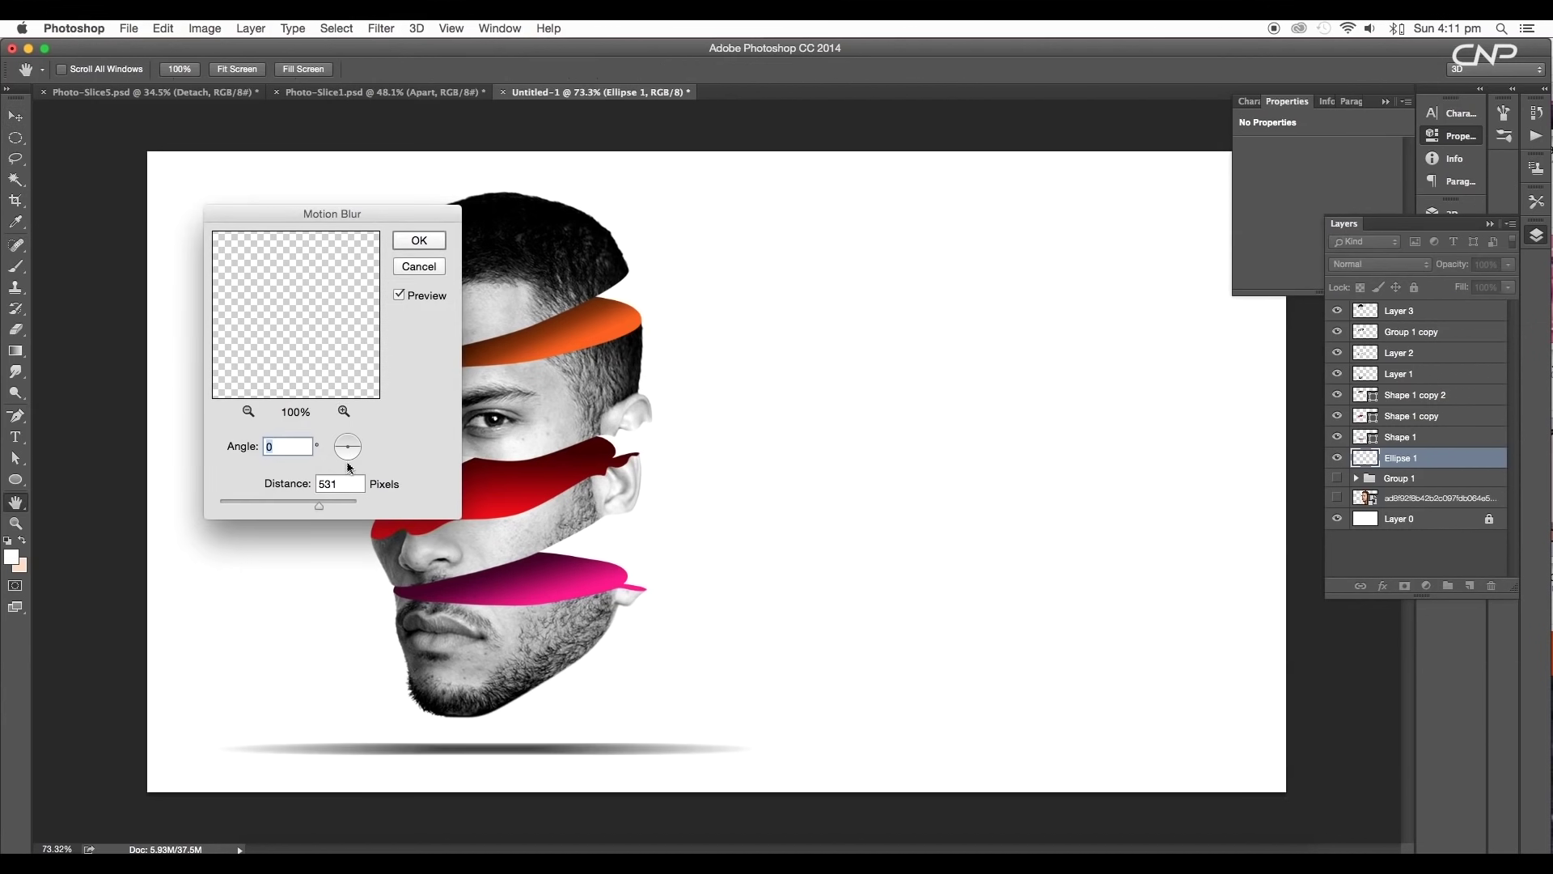
pyautogui.moveTo(275, 507); pyautogui.dragTo(305, 510)
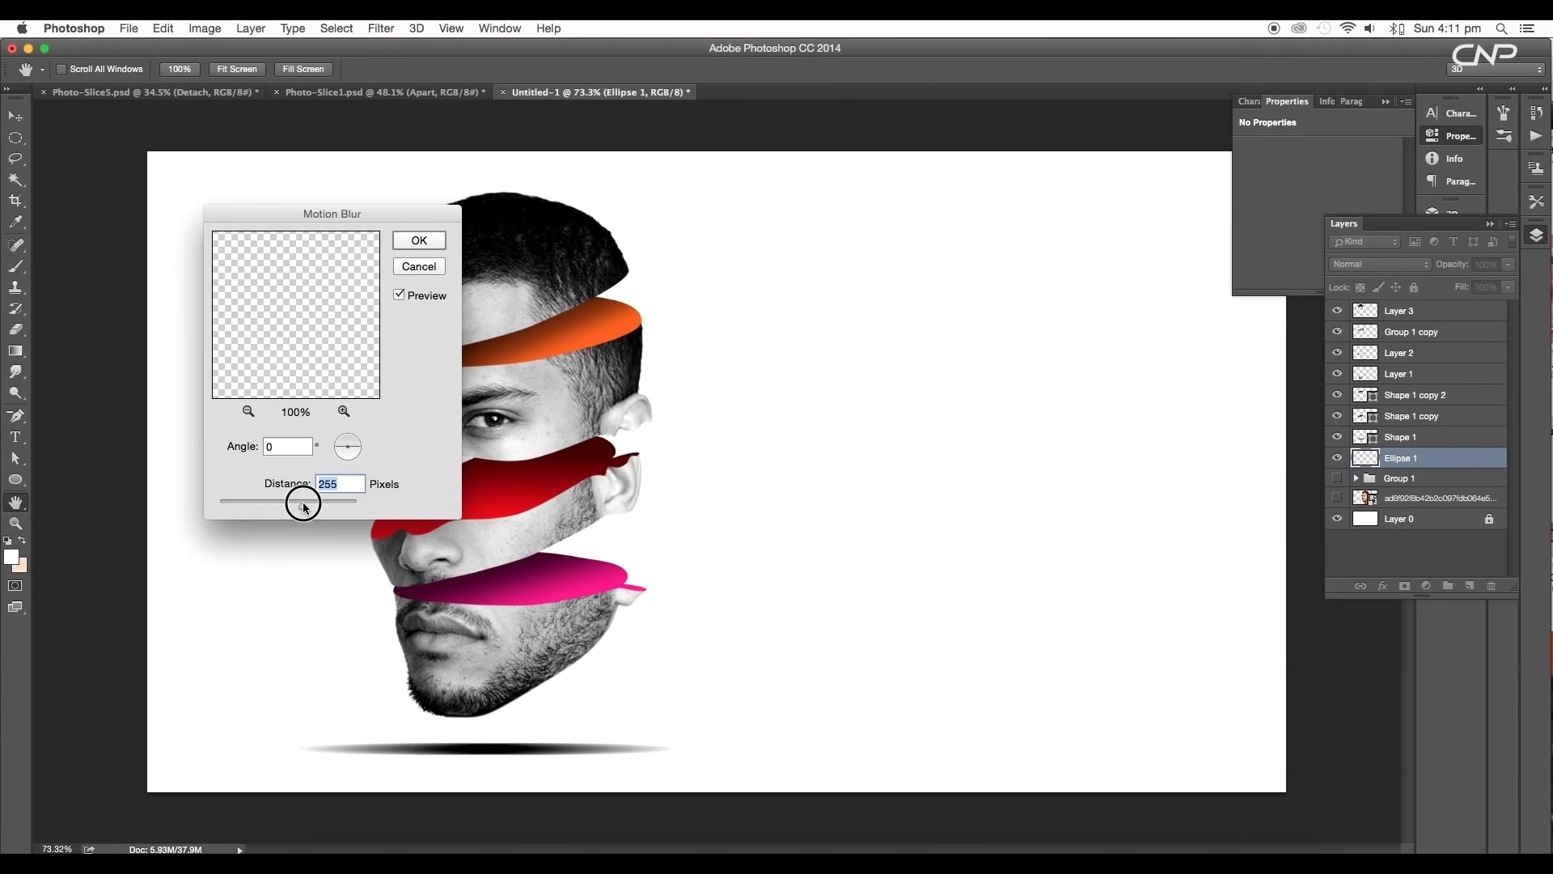
pyautogui.click(417, 241)
# Apply a Gaussian Blur with a radius of 7.6 pixels to the ellipse shadow.
pyautogui.click(381, 28)
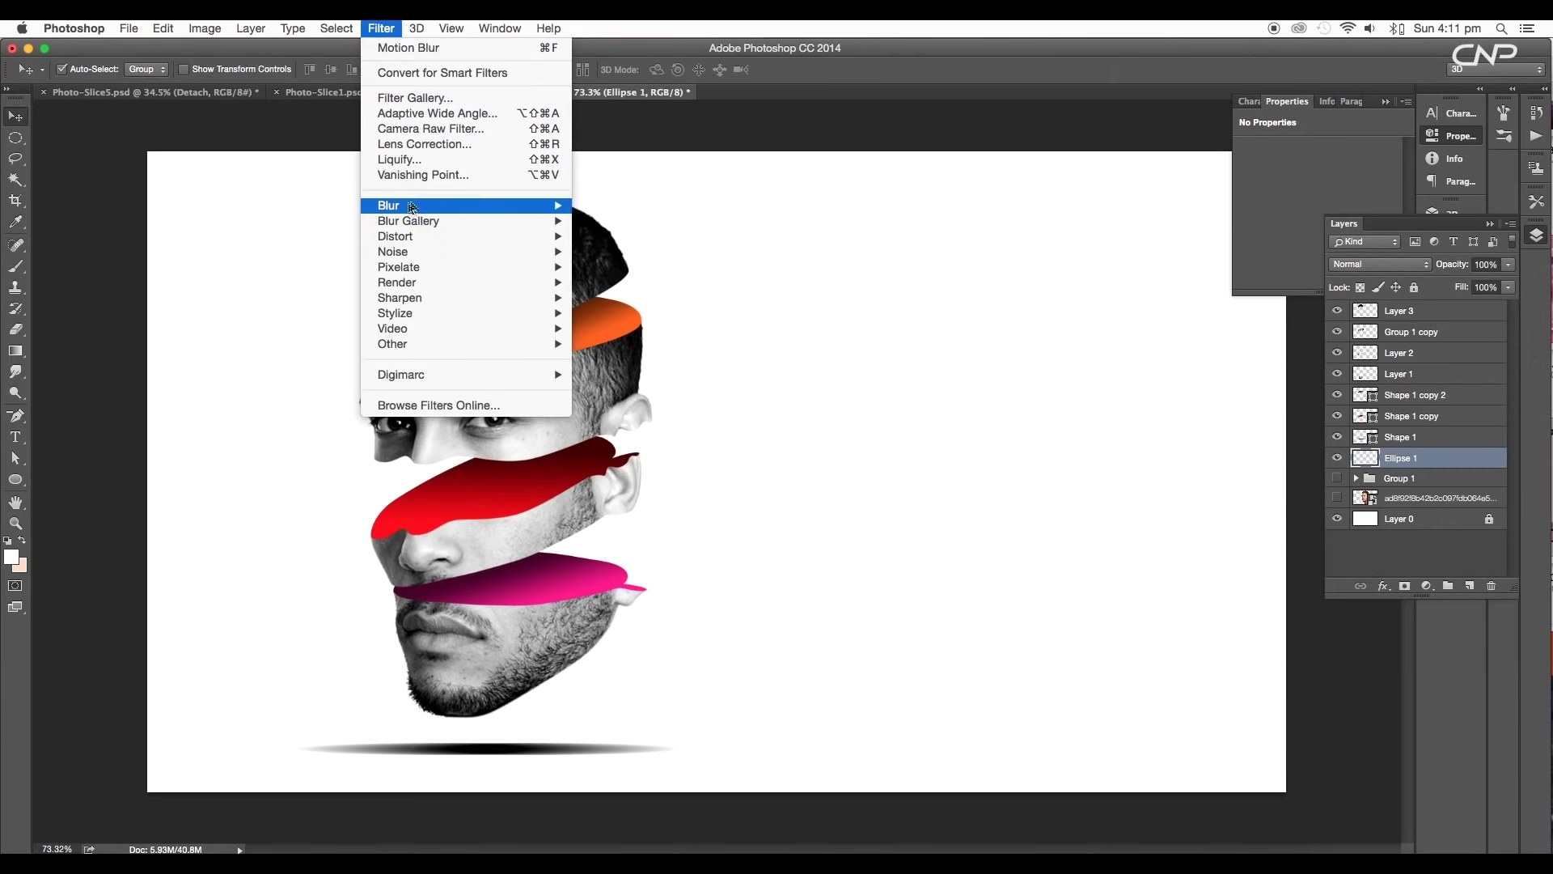
pyautogui.moveTo(413, 207)
pyautogui.click(639, 267)
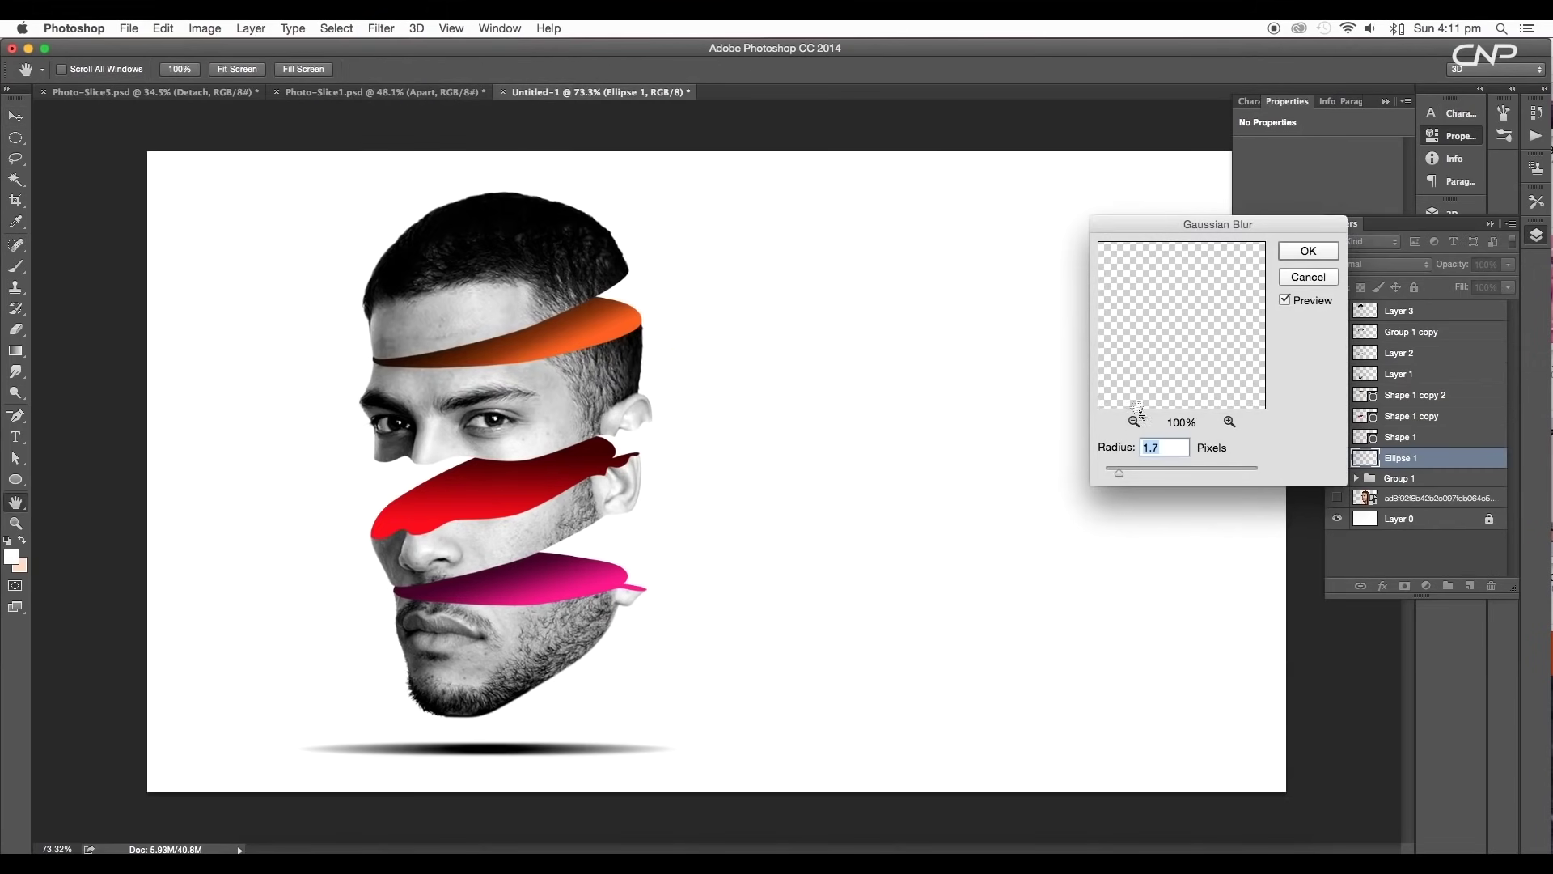
pyautogui.moveTo(1125, 477); pyautogui.dragTo(1158, 473)
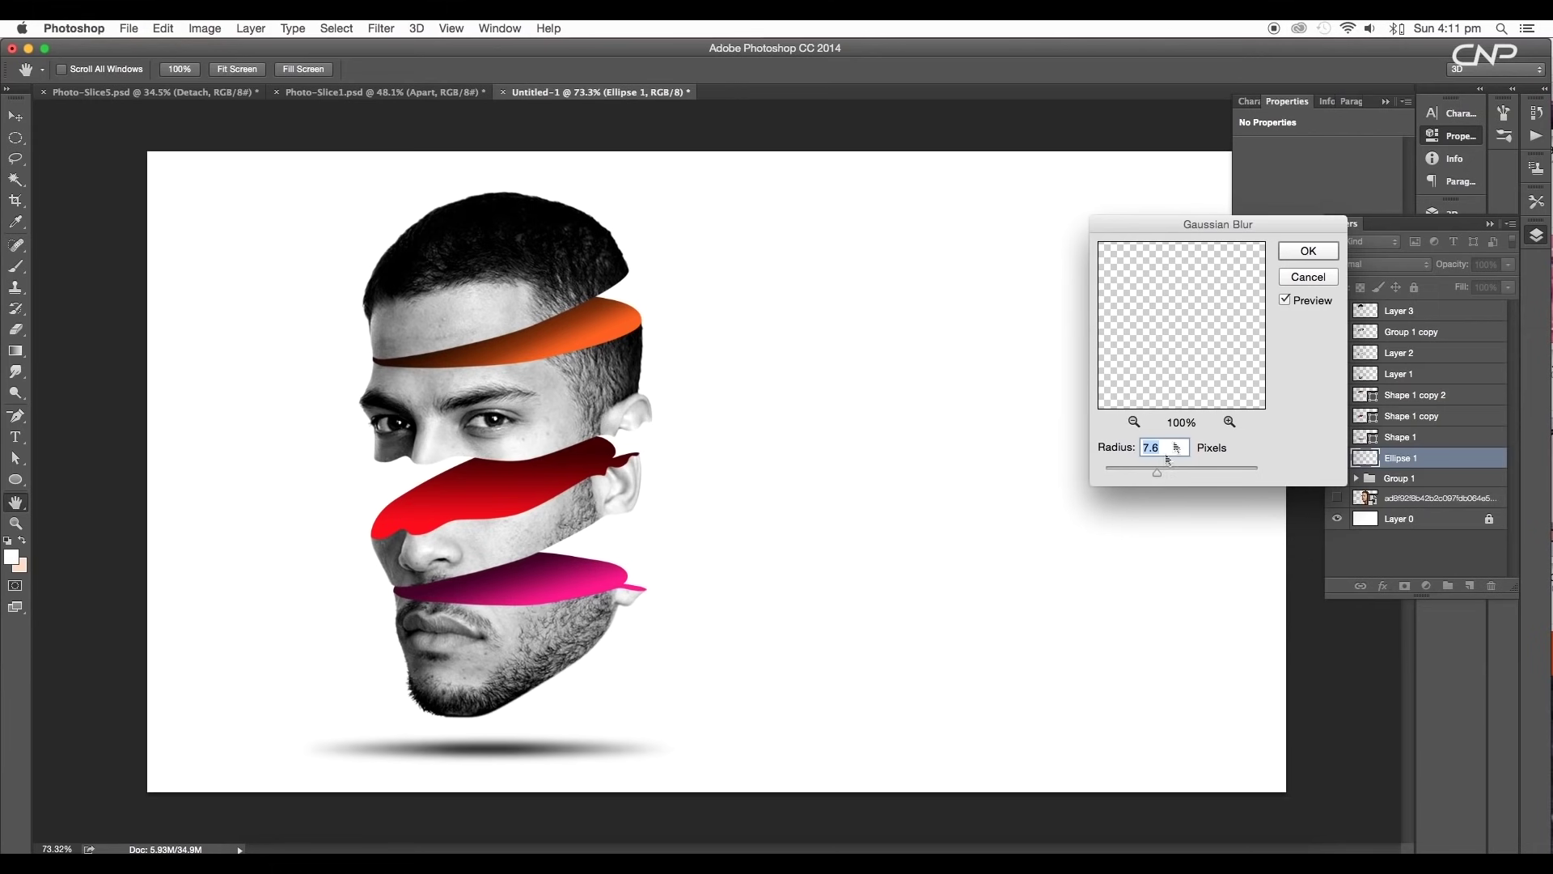
pyautogui.click(1301, 256)
# Nudge the blurred shadow slightly left under the face and lower its fill a little.
pyautogui.scroll(-5, 821, 527)
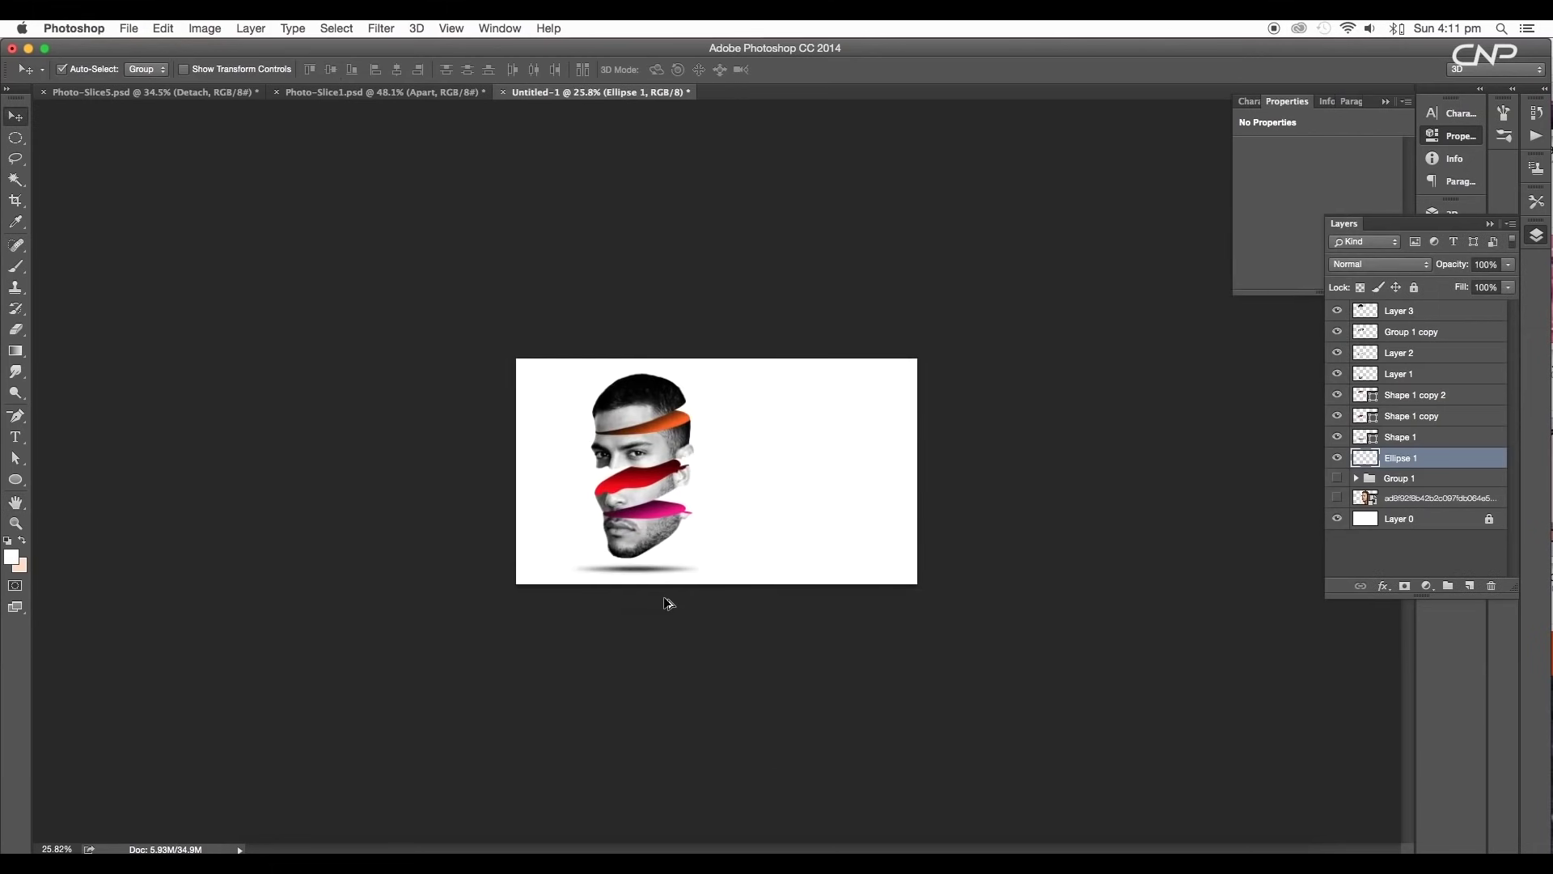
pyautogui.scroll(2, 667, 603)
pyautogui.moveTo(591, 632); pyautogui.dragTo(586, 633)
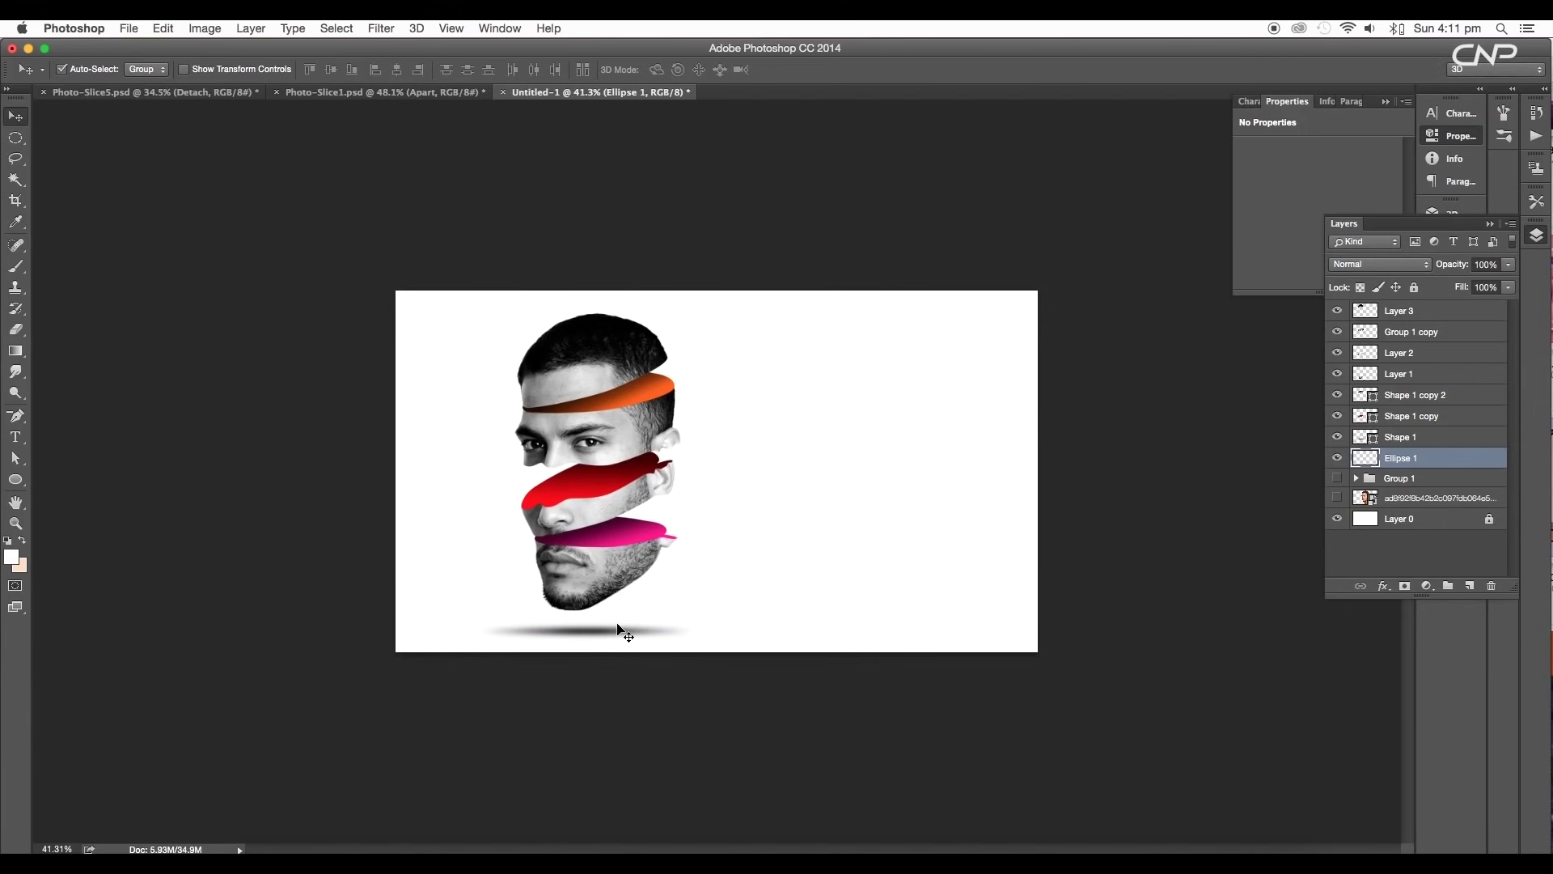
pyautogui.click(1509, 287)
pyautogui.moveTo(1510, 305); pyautogui.dragTo(1496, 310)
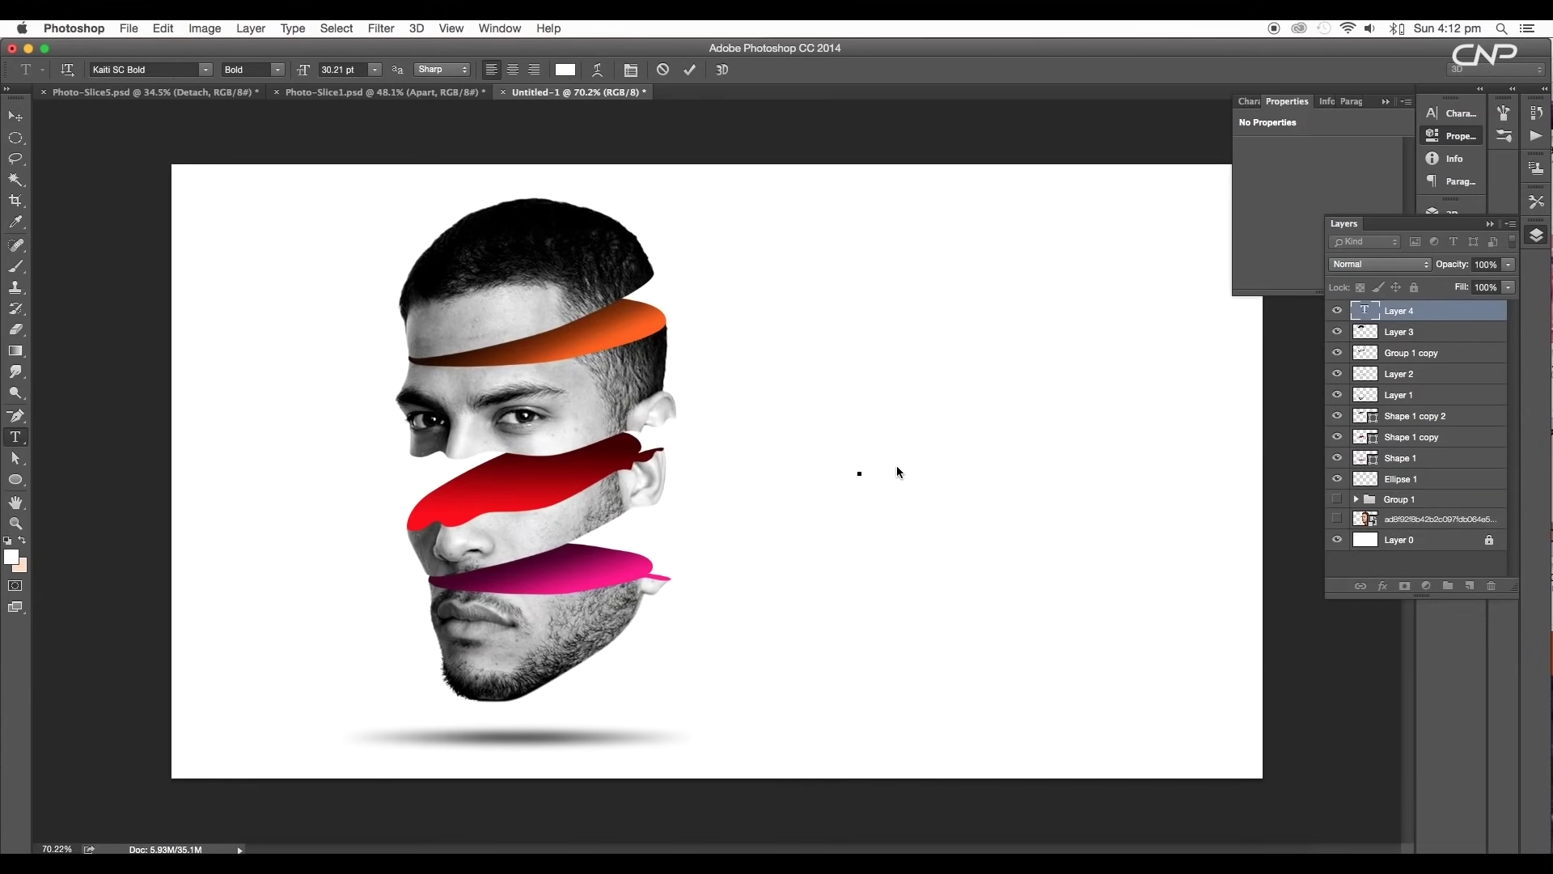
# Enter the word "Apart" in the empty area beside the face and set all of its letters to black.
pyautogui.press('super+a')
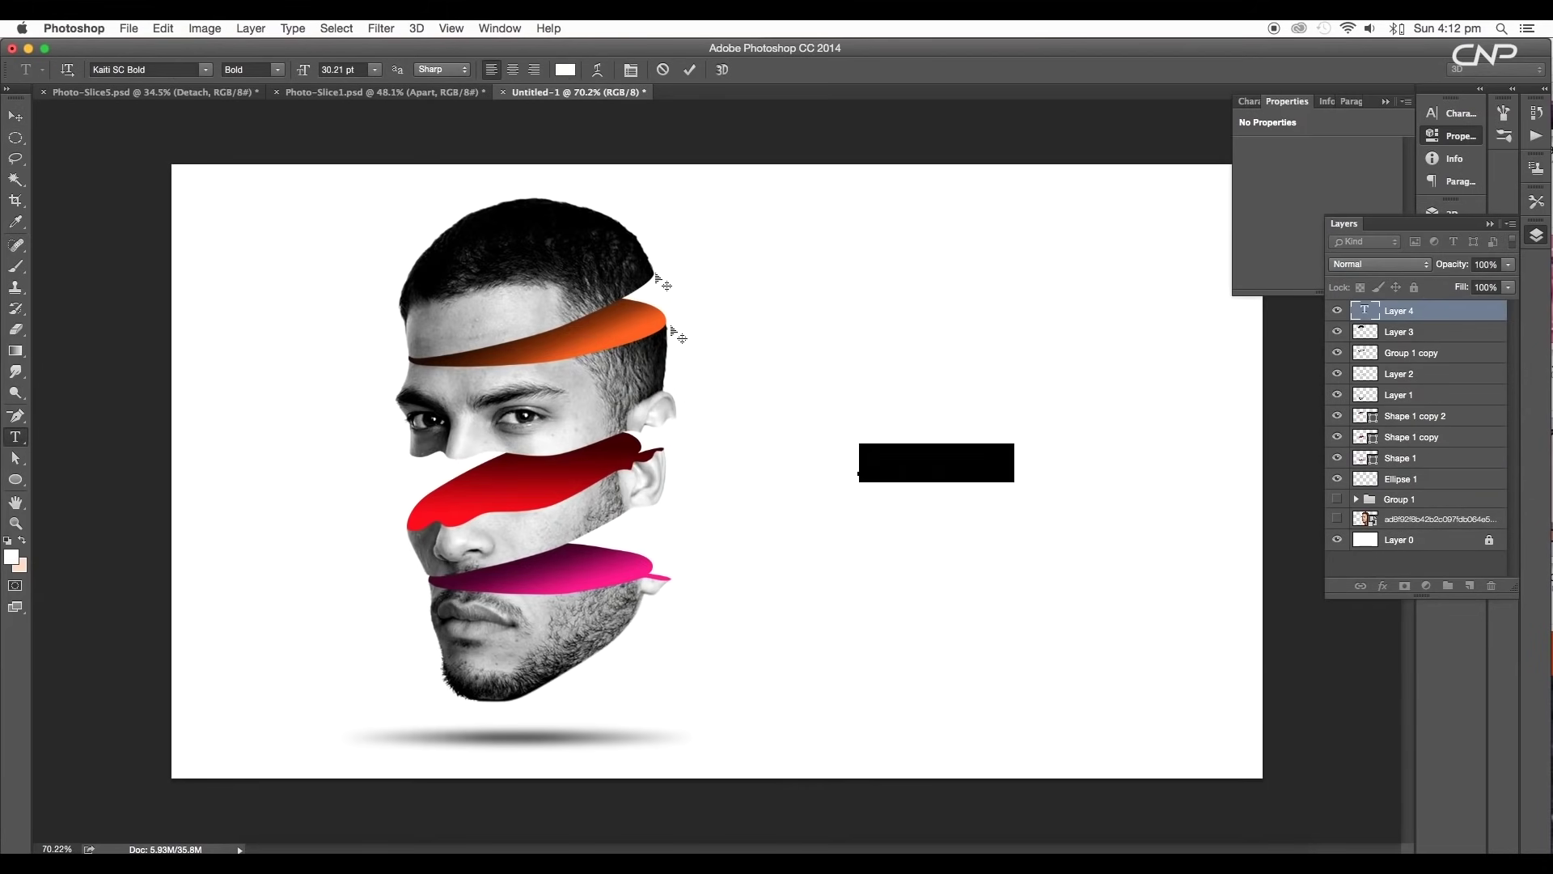
pyautogui.click(566, 69)
pyautogui.click(936, 472)
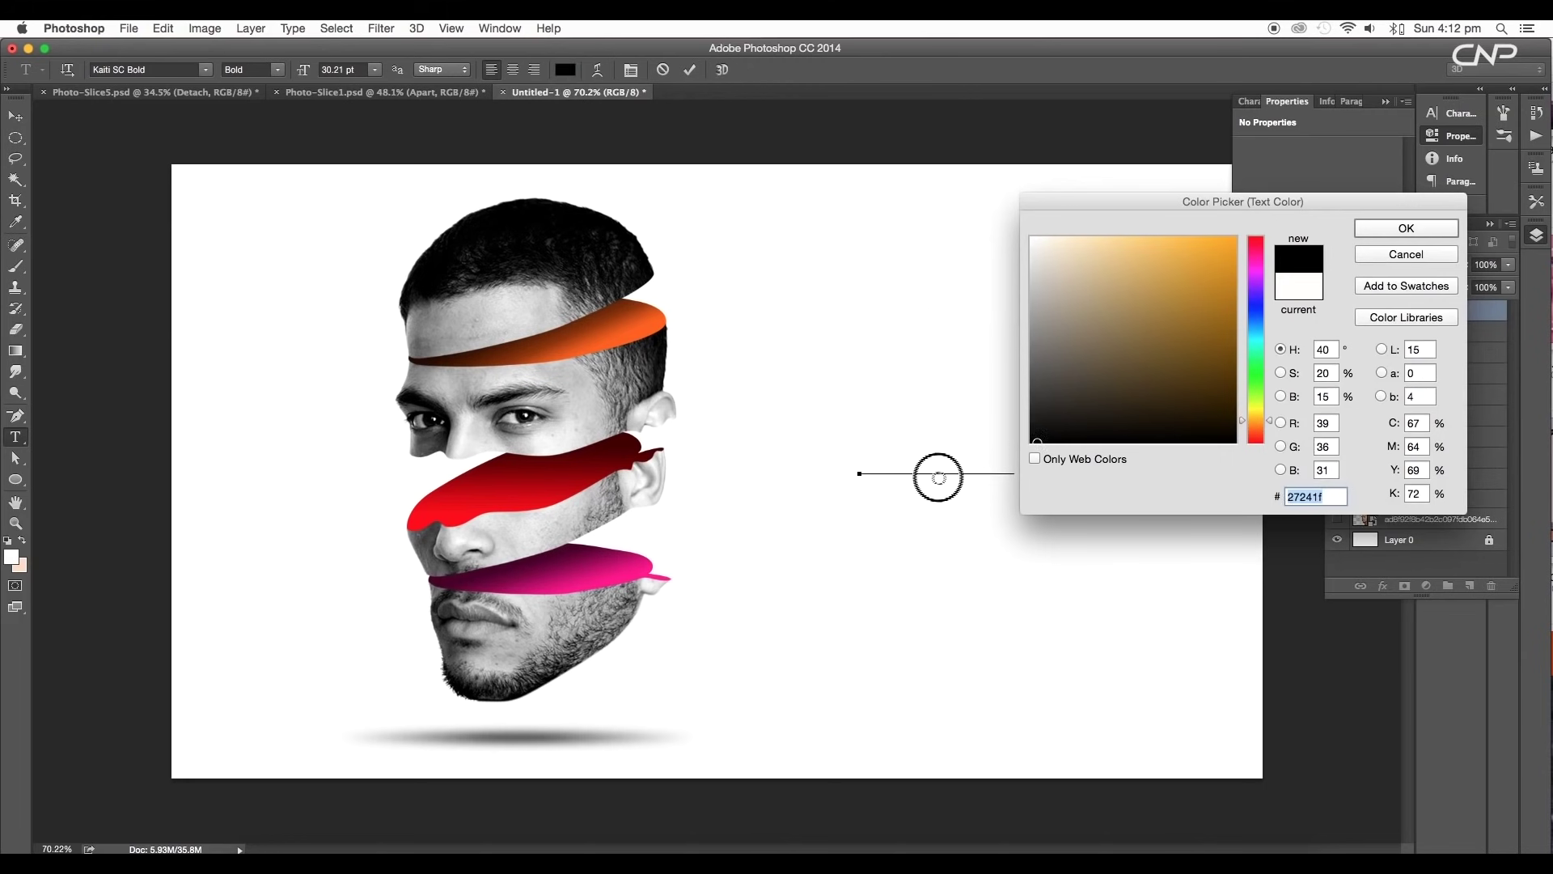
pyautogui.click(1374, 226)
# Recolor only the letters "Ap" of the word to red (ff0000), matching the face's red cut surface.
pyautogui.moveTo(930, 461); pyautogui.dragTo(763, 455)
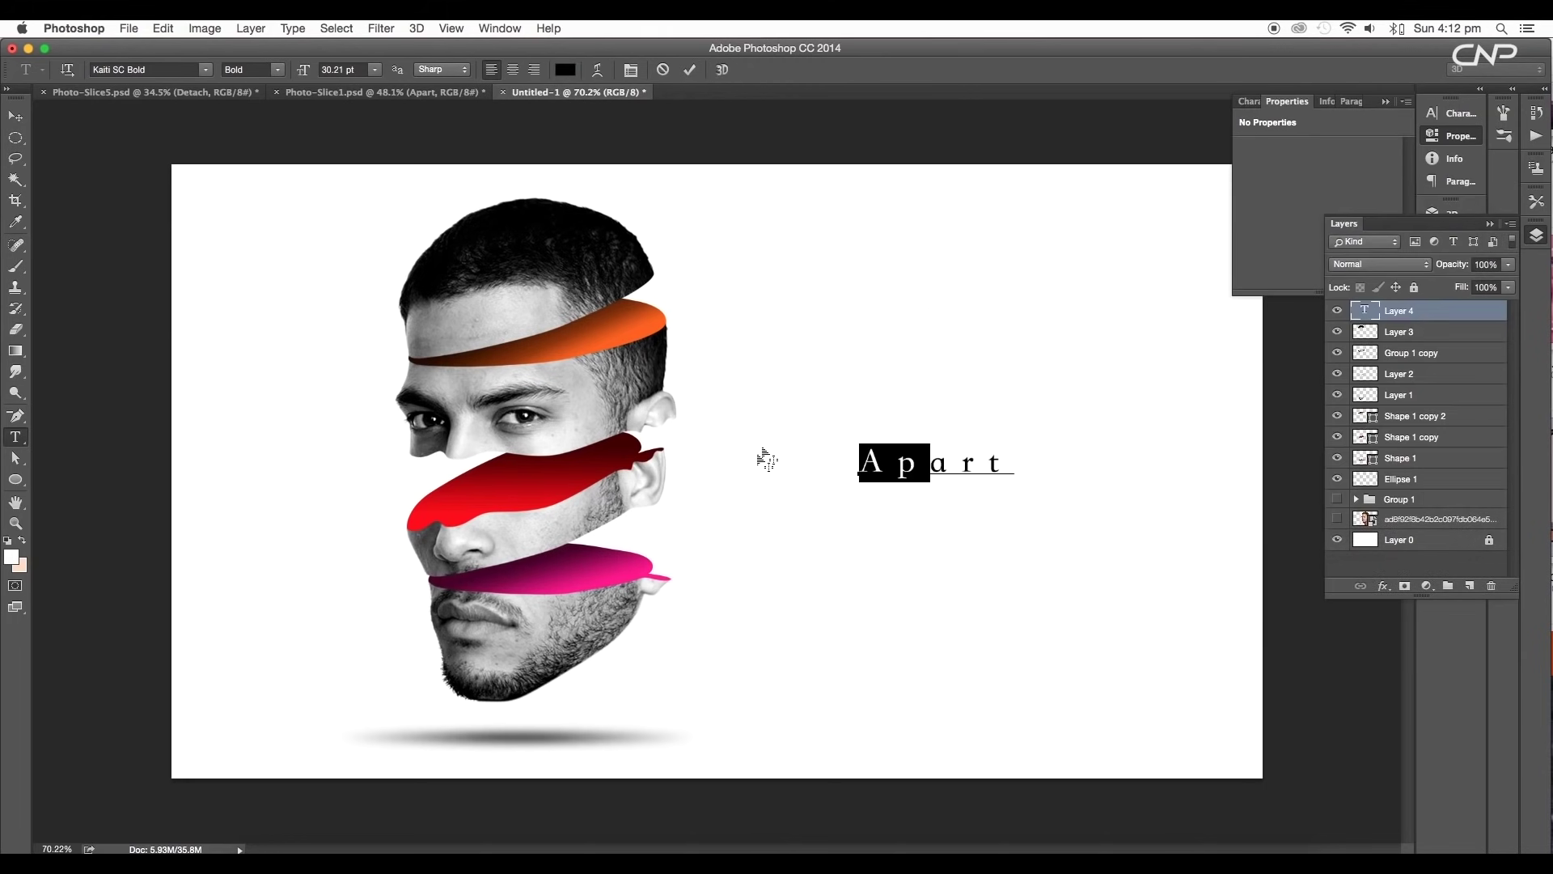
pyautogui.click(567, 70)
pyautogui.moveTo(565, 575); pyautogui.dragTo(466, 516)
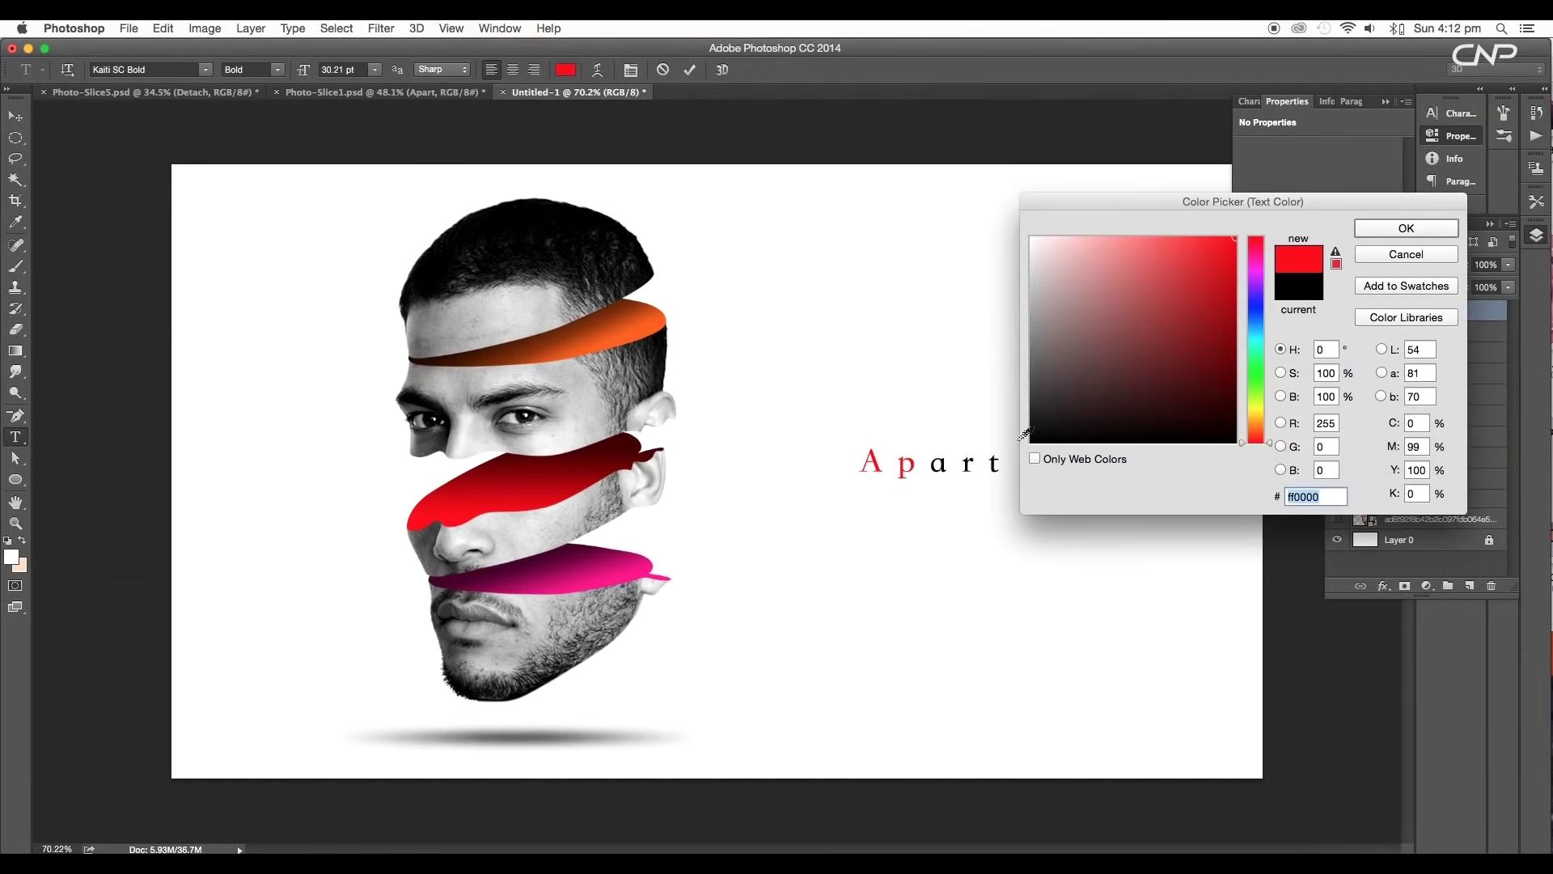
pyautogui.click(1402, 232)
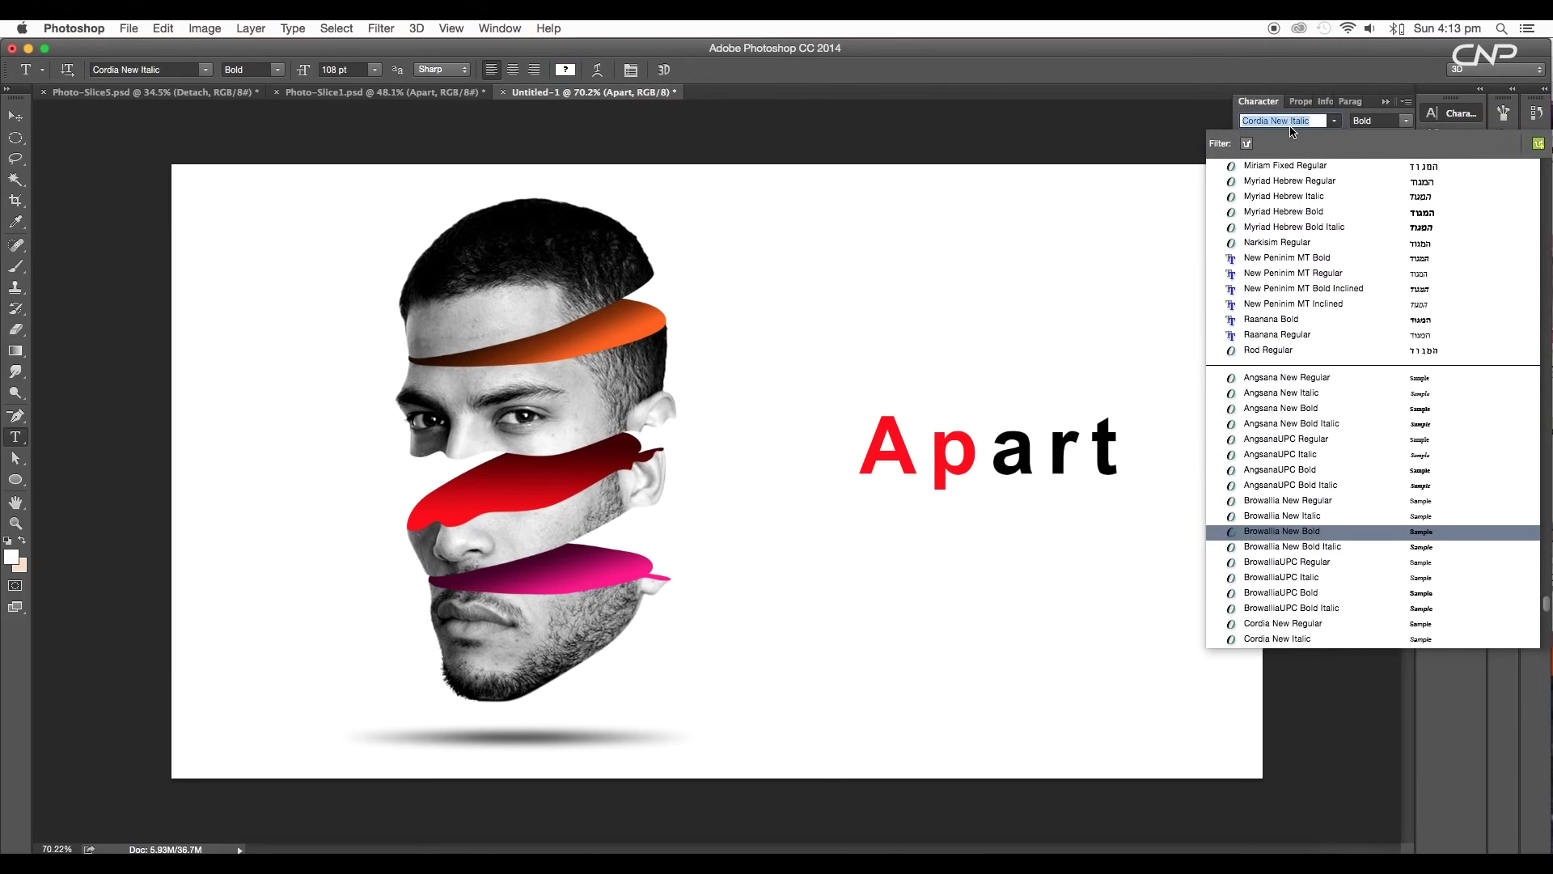
# Set the "Apart" text in Adobe Garamond Pro Bold Italic and scale it down to about 61 pt.
pyautogui.press('Up')
pyautogui.press('Up')
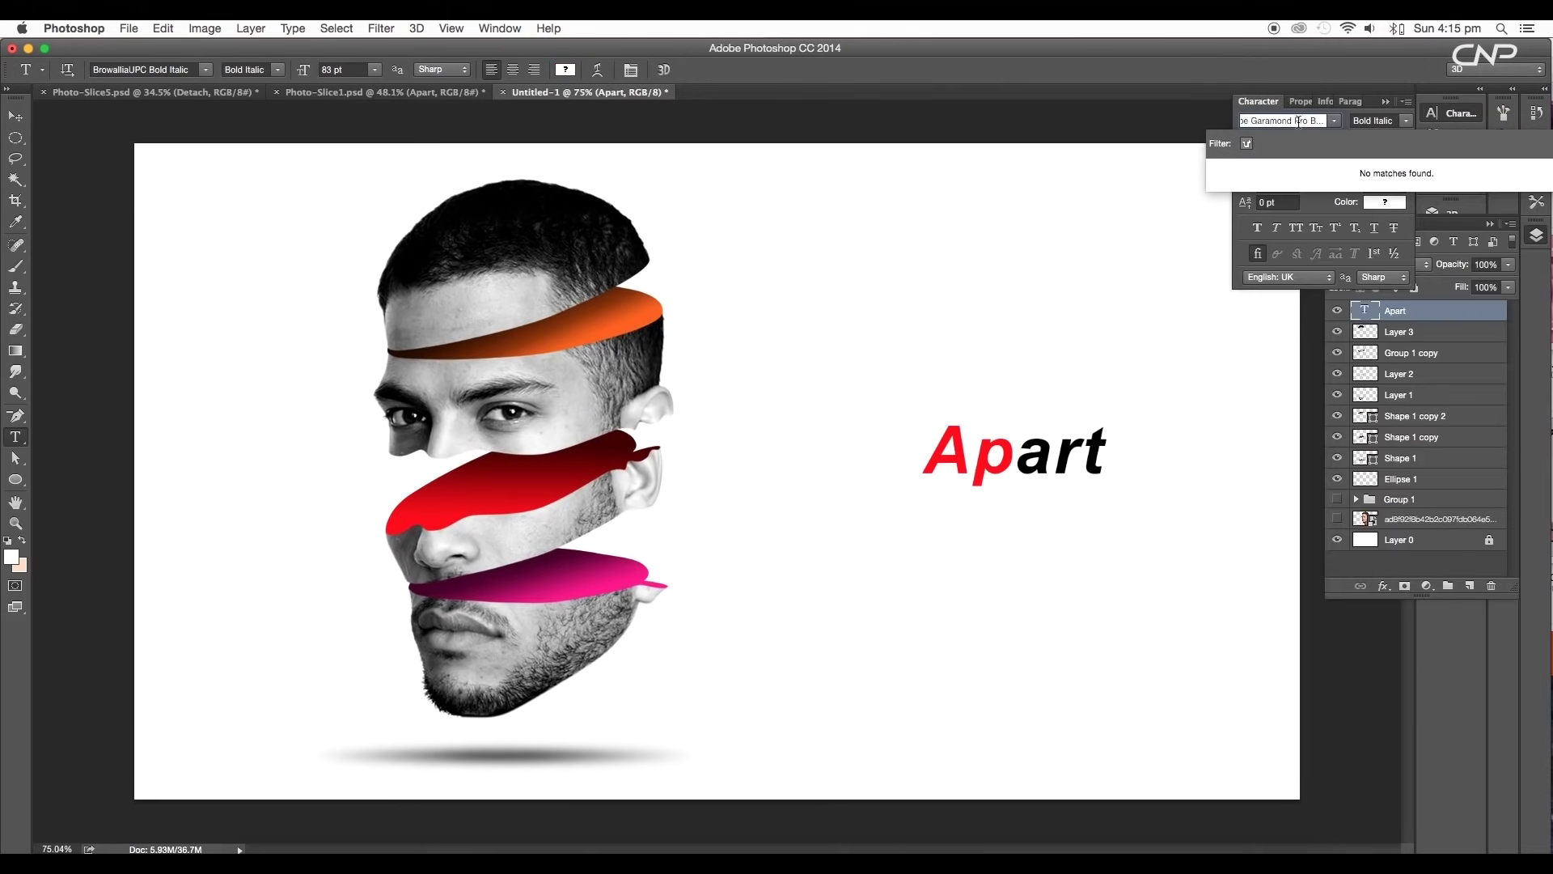
pyautogui.press('super+t')
pyautogui.moveTo(1181, 391); pyautogui.dragTo(1148, 406)
pyautogui.scroll(-5, 1093, 470)
pyautogui.doubleClick(837, 469)
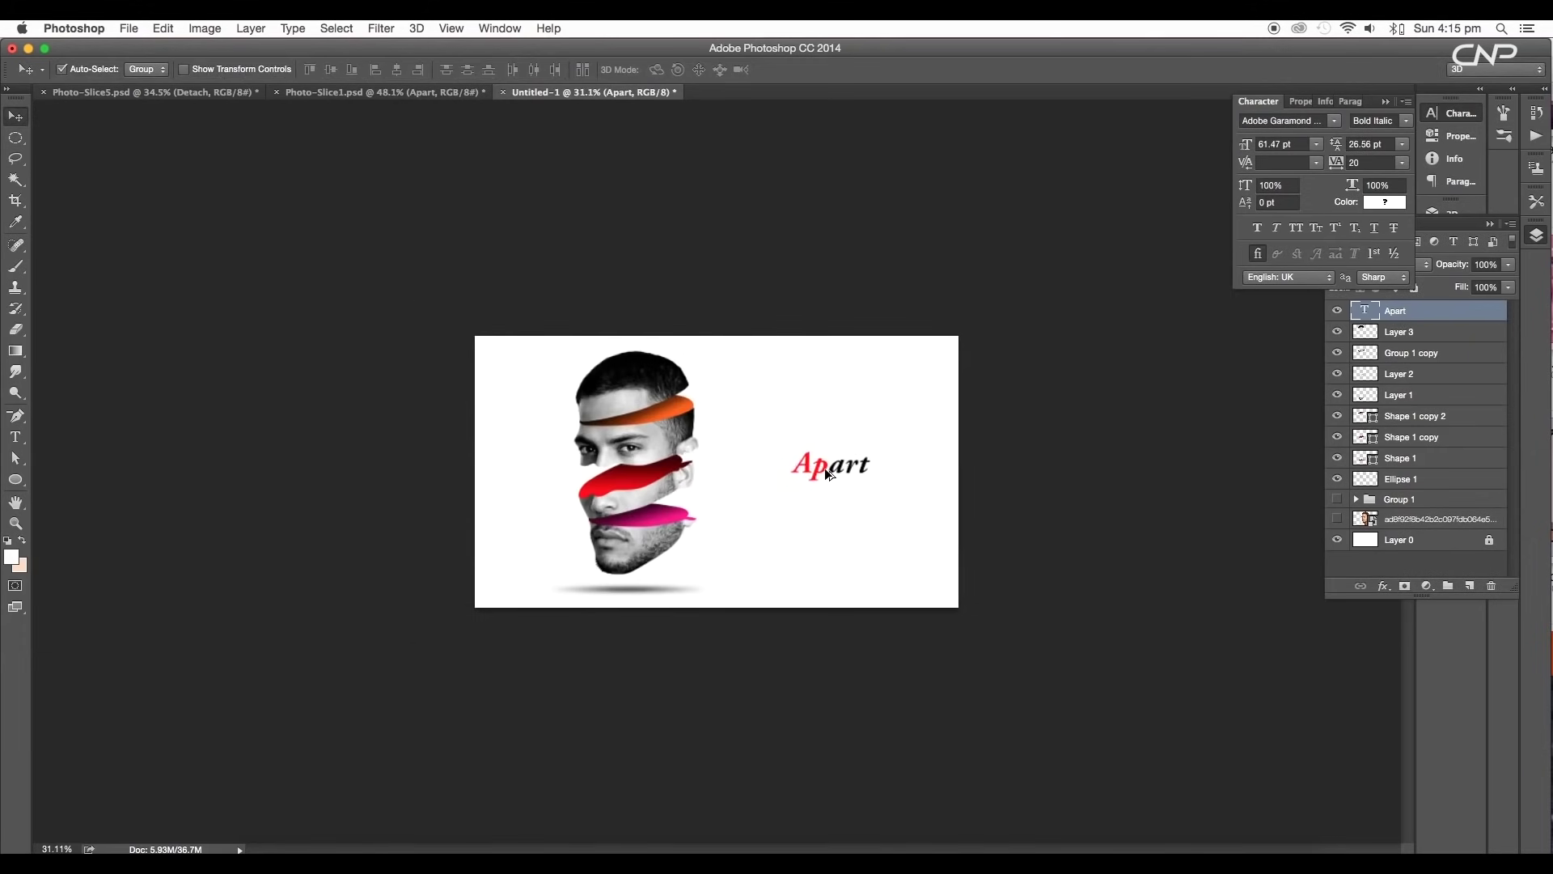